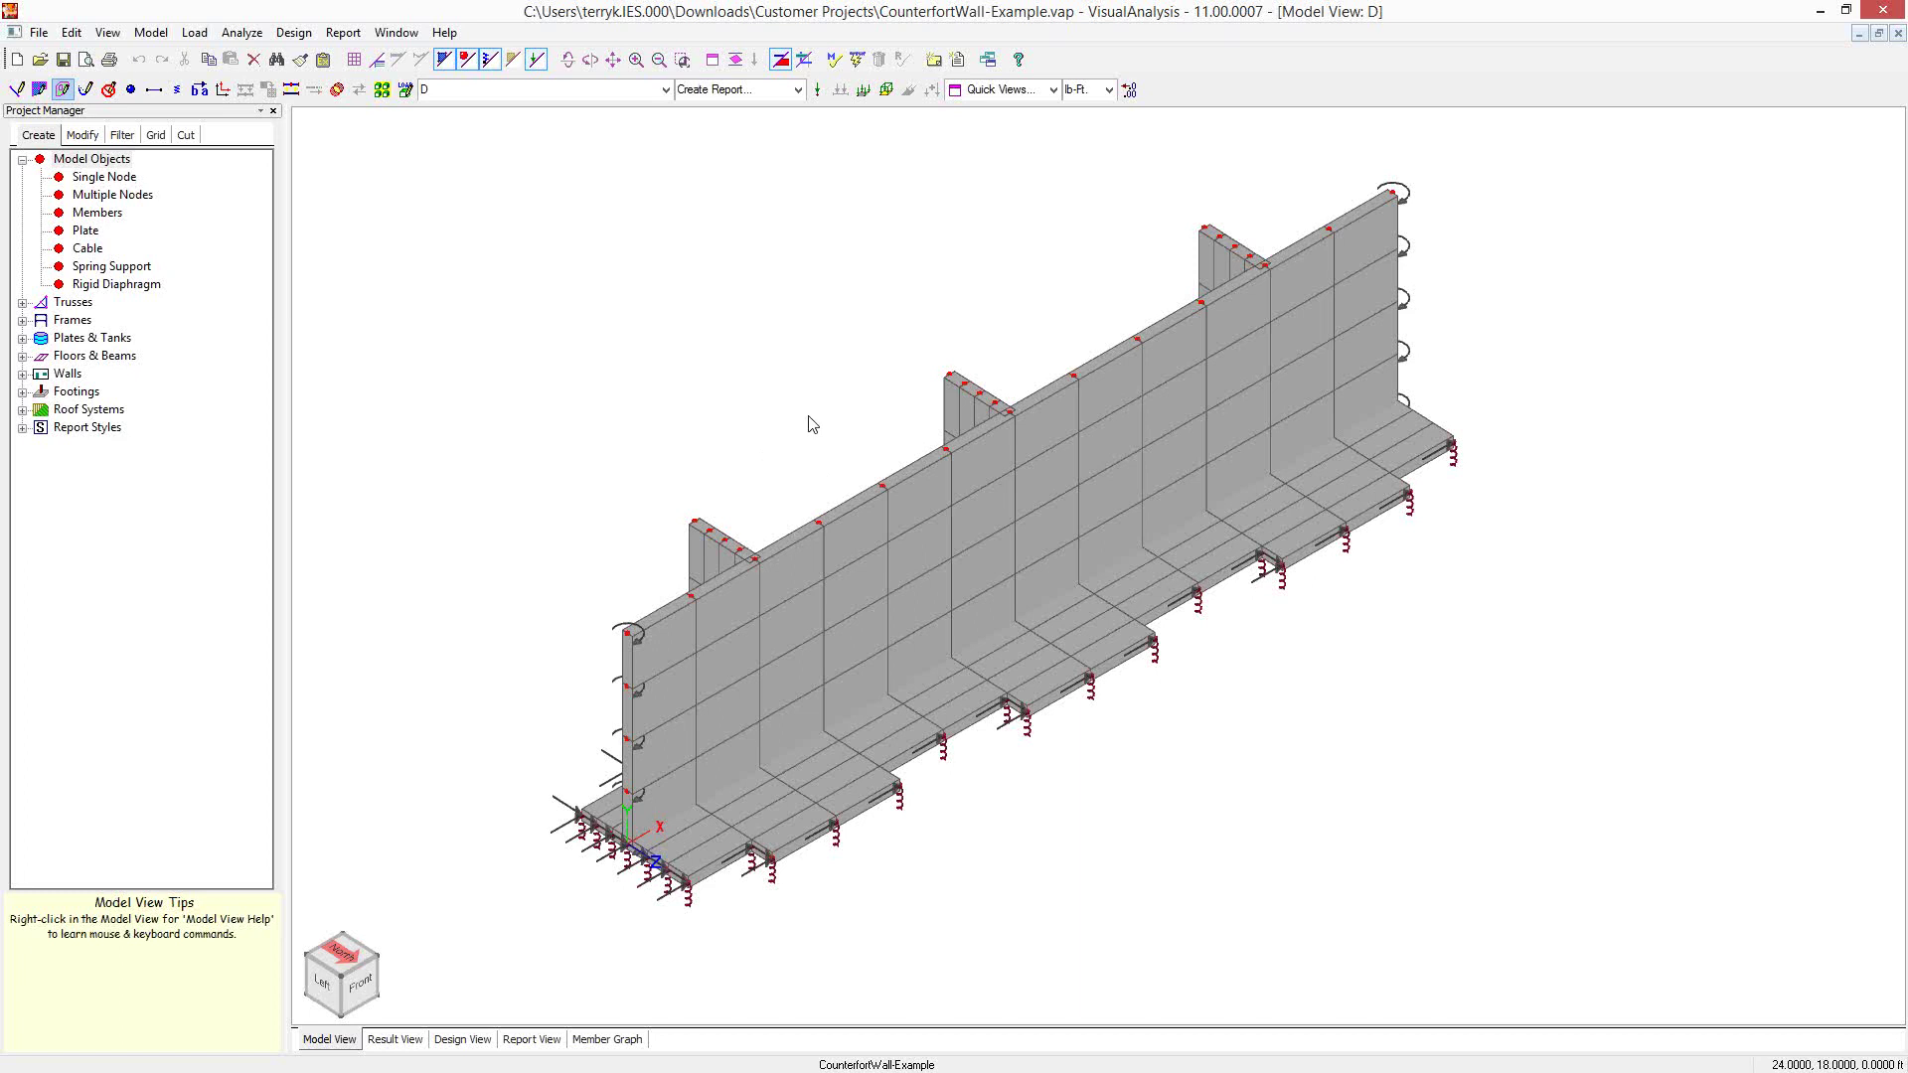
Switch the display to the single long wall plate with its nodes and spring supports
right_click_drag(779, 413, 746, 469)
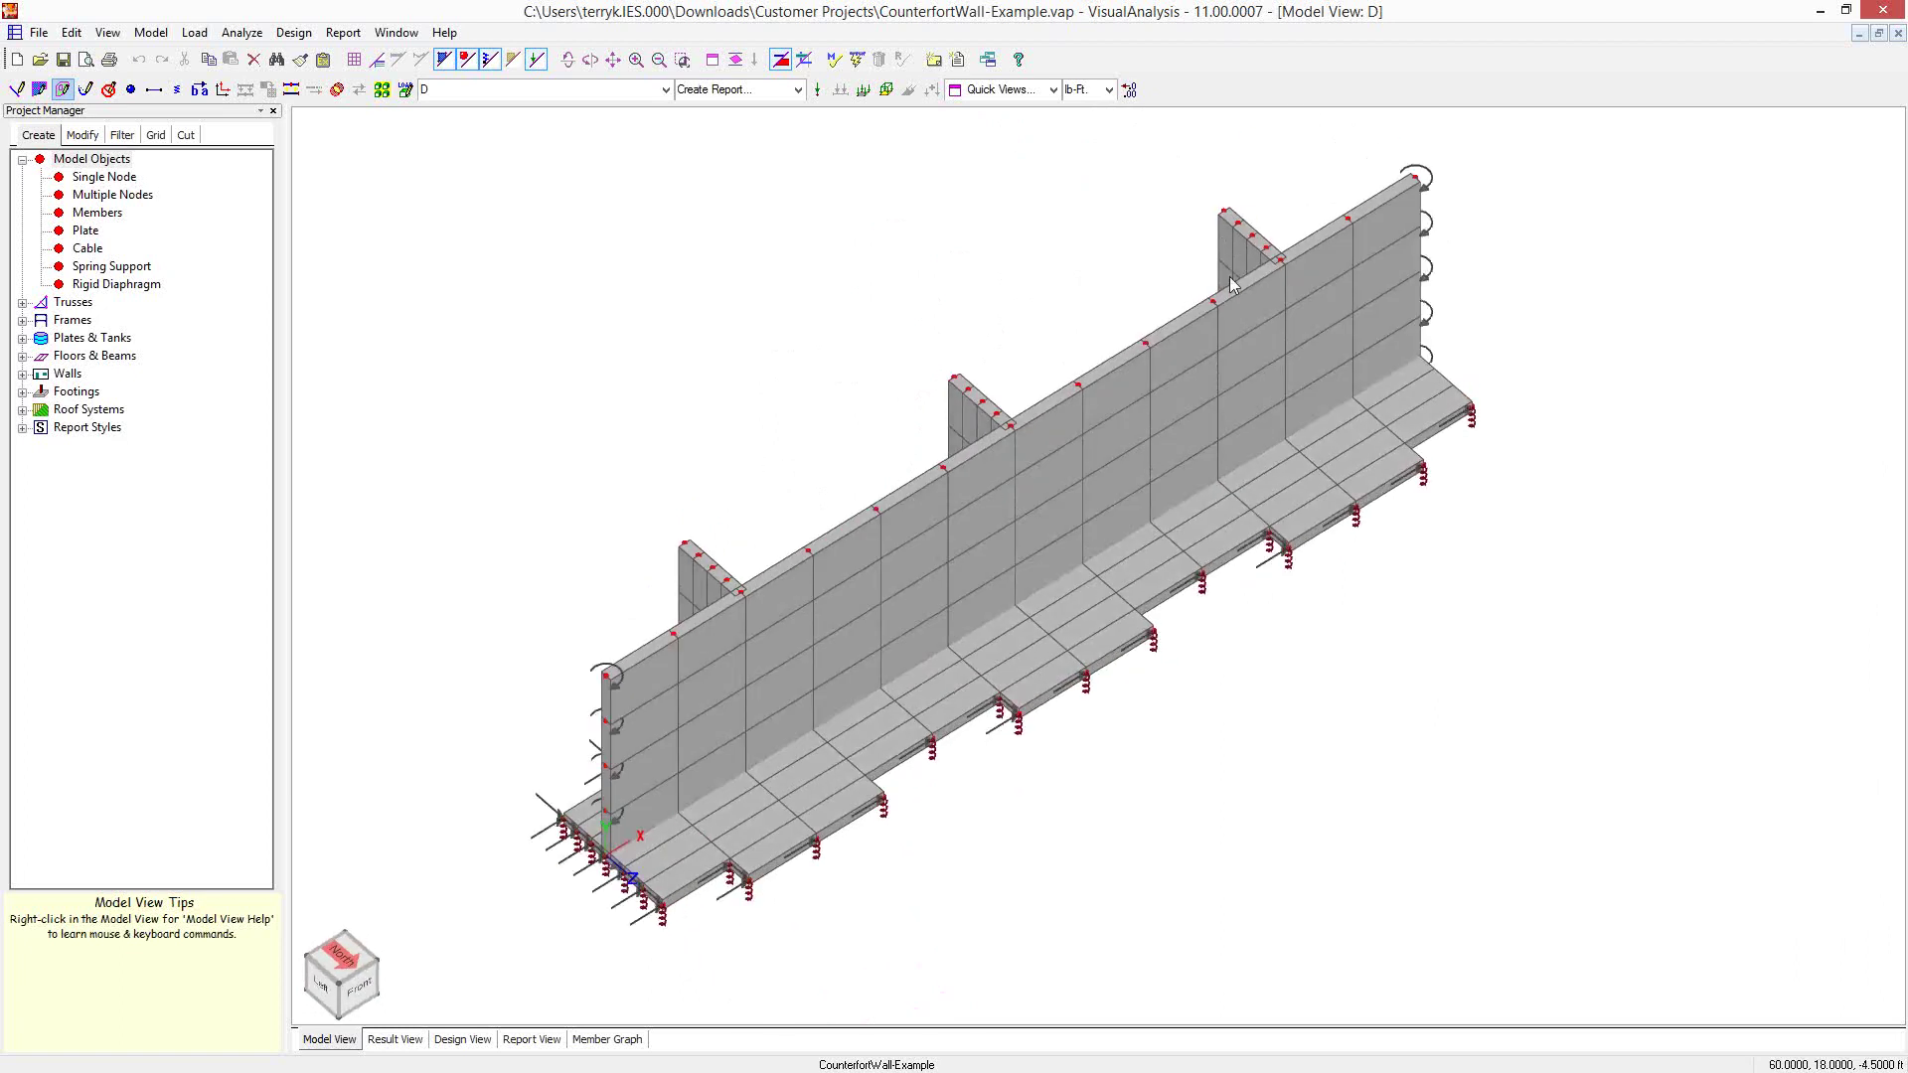
right_click_drag(866, 838, 942, 778)
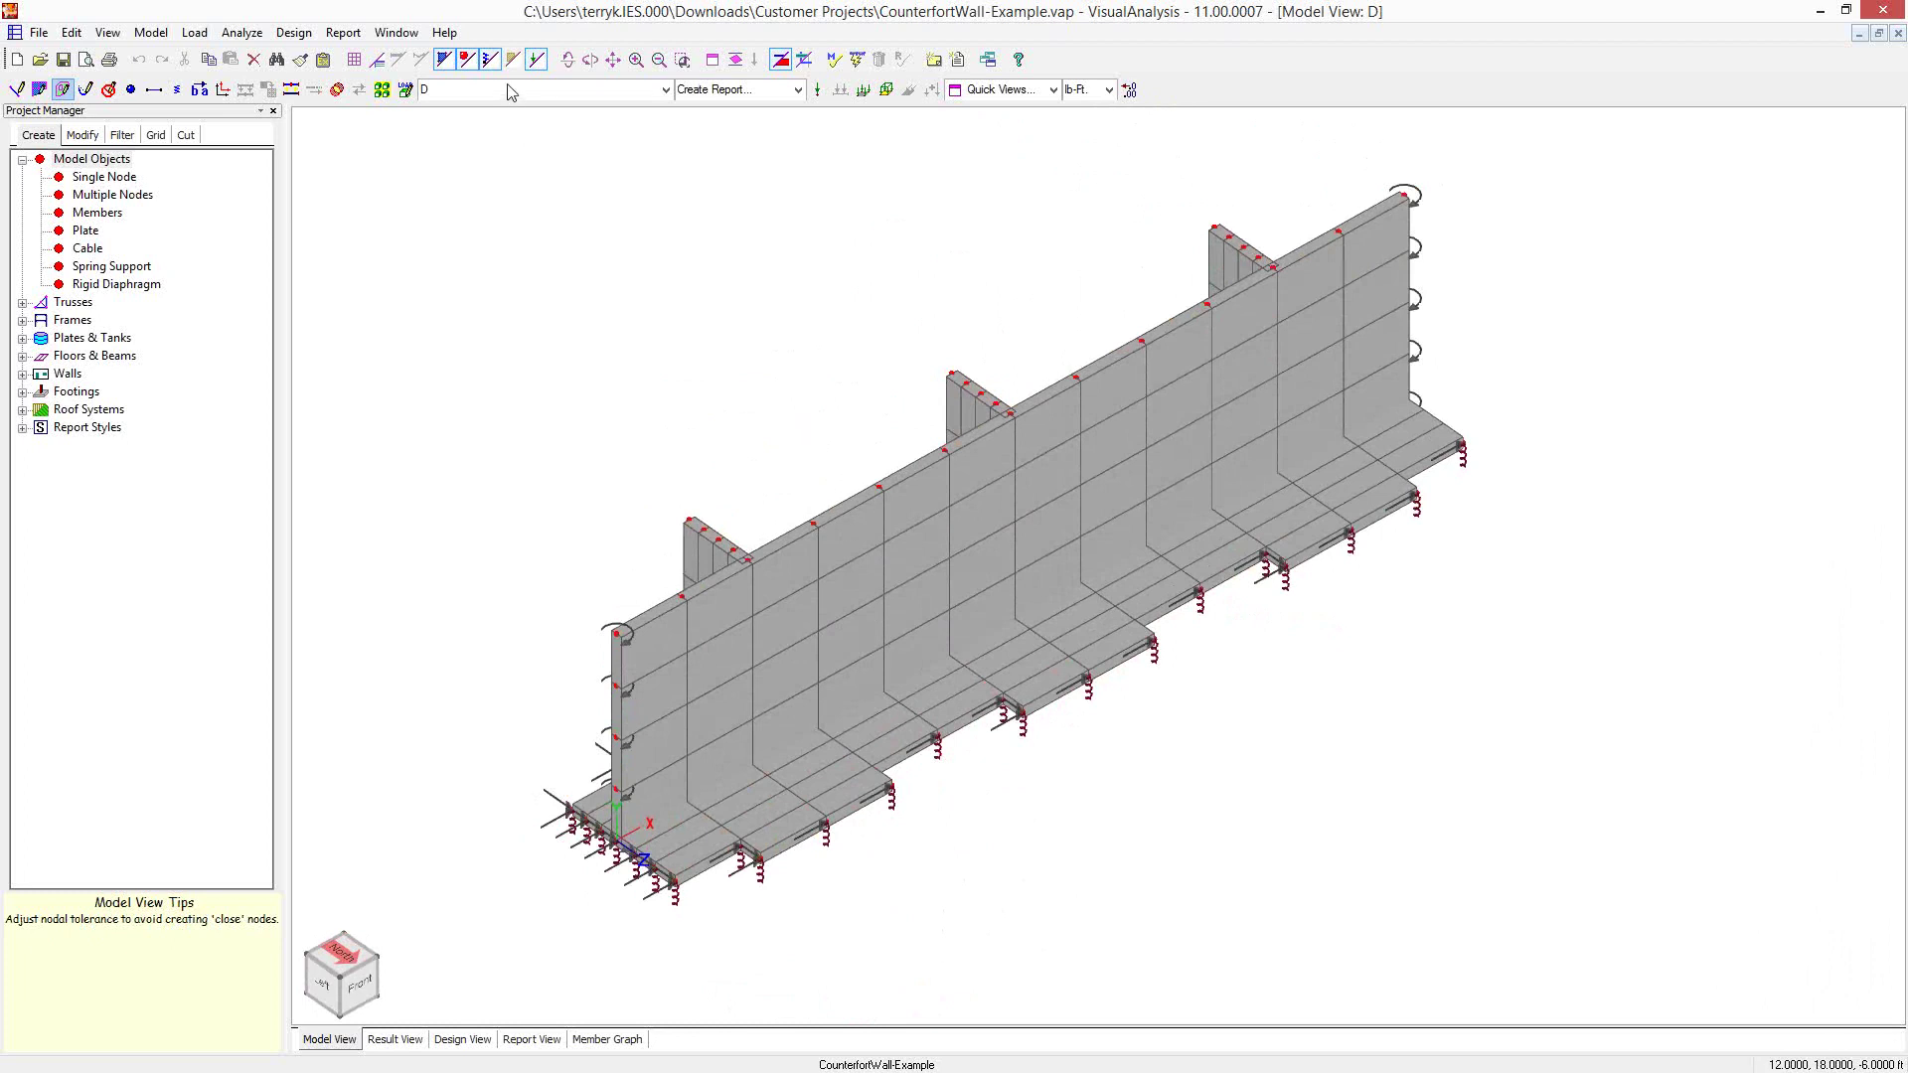
left_click(444, 60)
right_click_drag(583, 587, 679, 513)
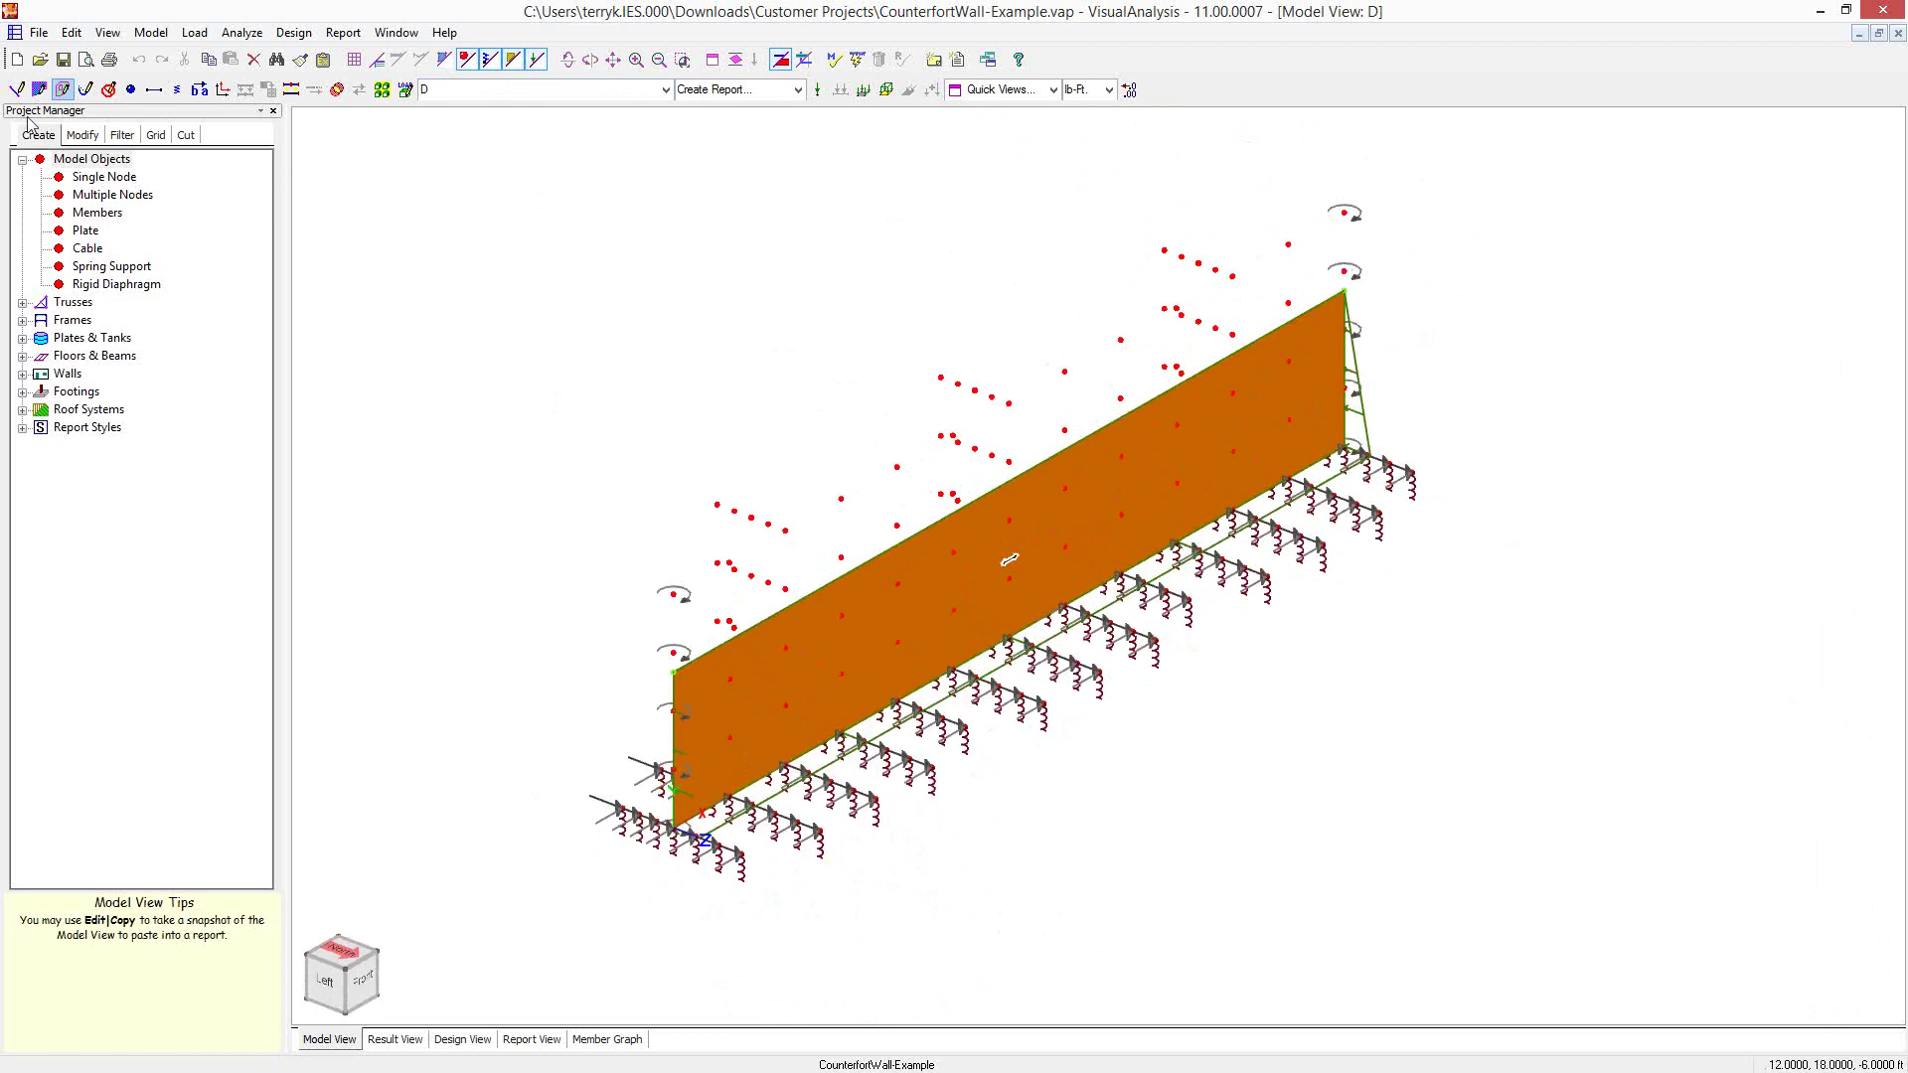
Start a new empty VisualAnalysis project and close the QuickRWall design window
left_click(40, 32)
left_click(47, 58)
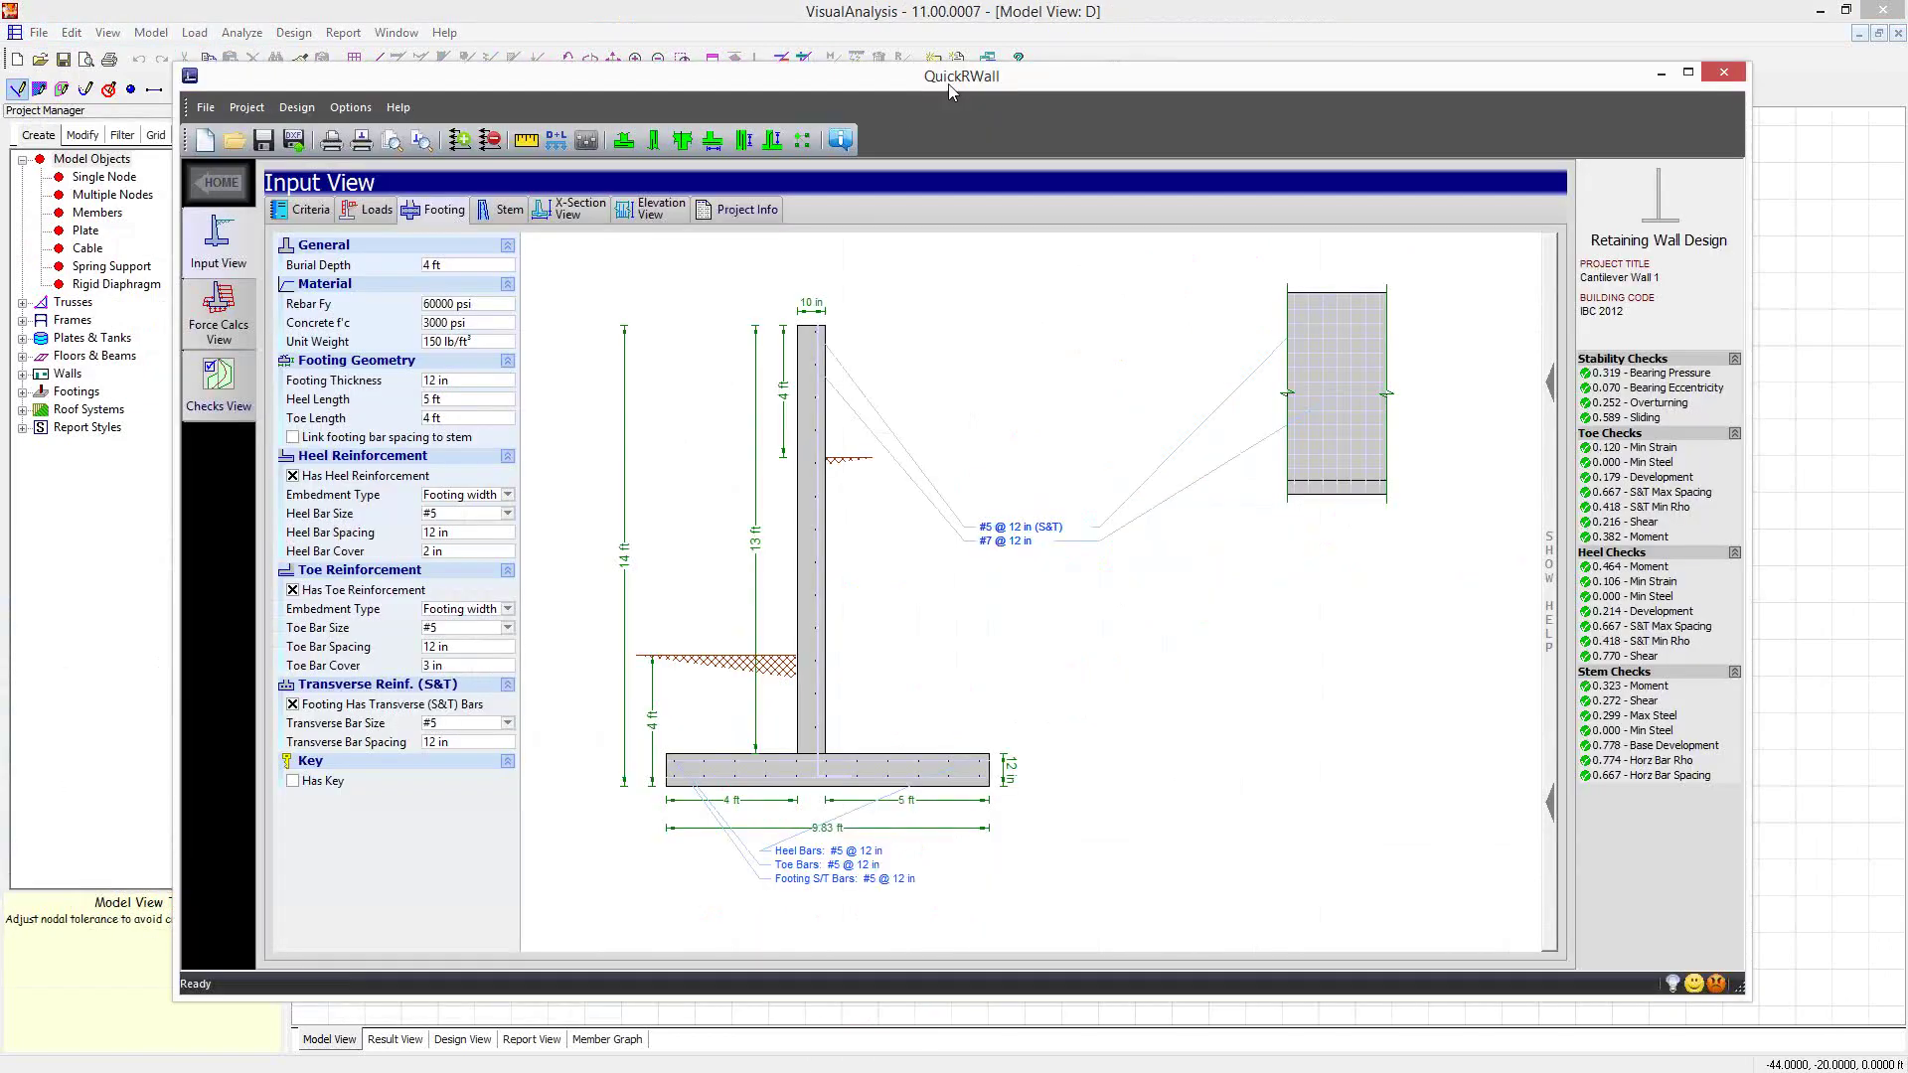
mouse_move(949, 85)
left_mouse_down()
mouse_move(1023, 82)
mouse_move(942, 65)
left_mouse_up()
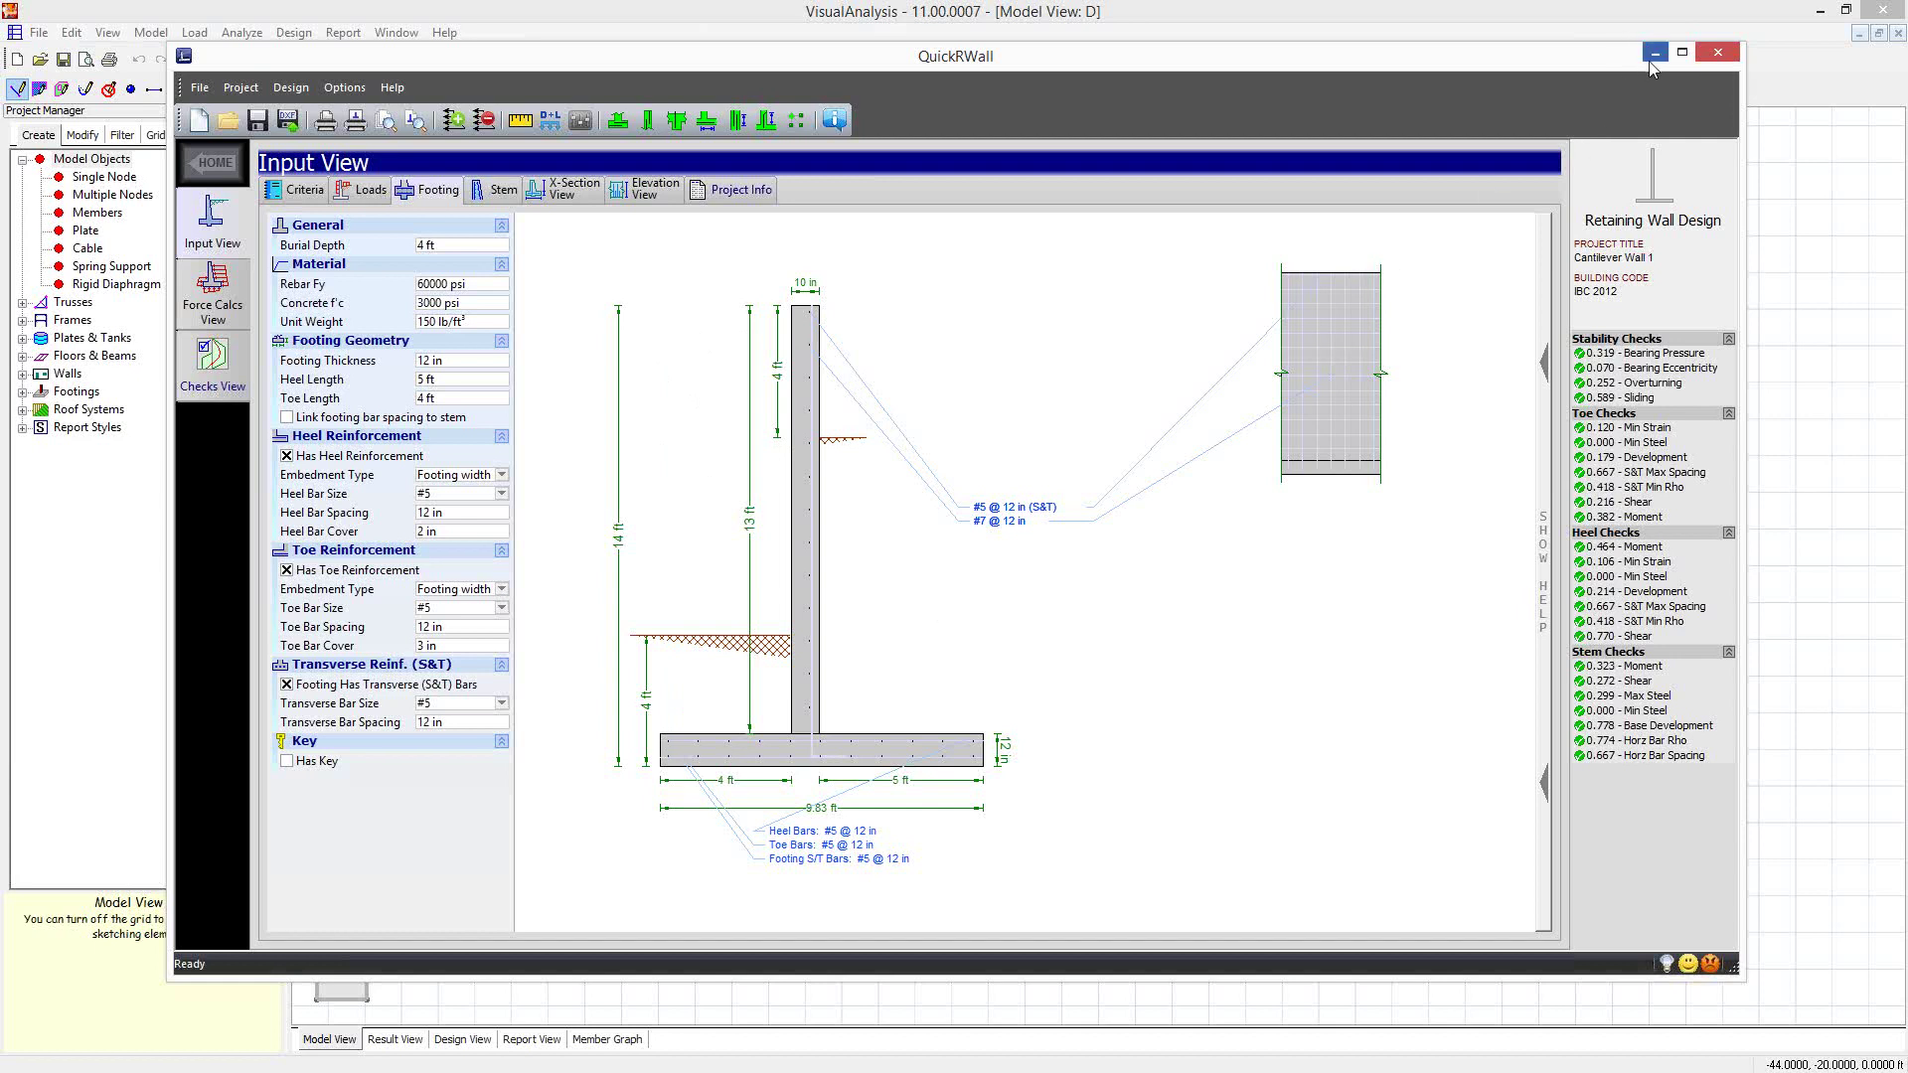
left_click(1718, 53)
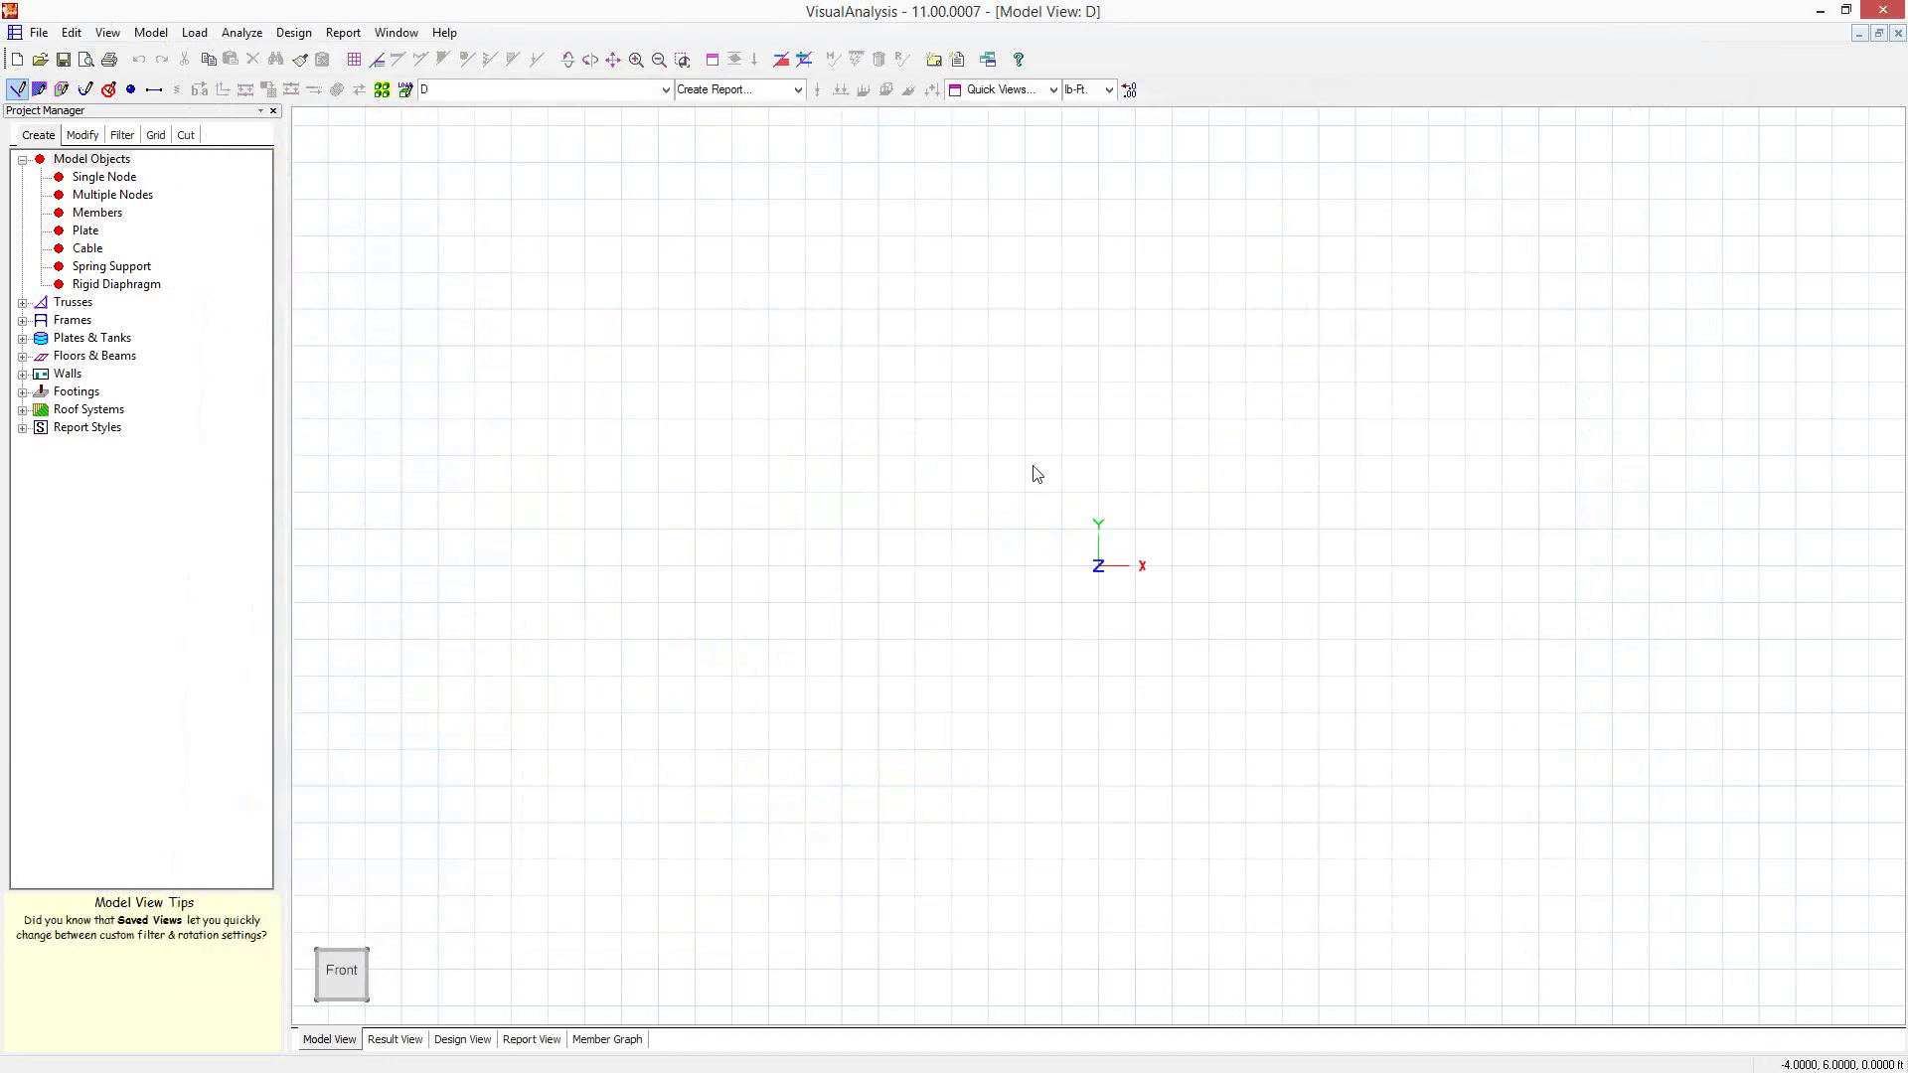
Draw a 38 ft by 12 ft wall plate from the origin and check its corner nodes
left_click(37, 91)
left_click_drag(1098, 564, 1793, 566)
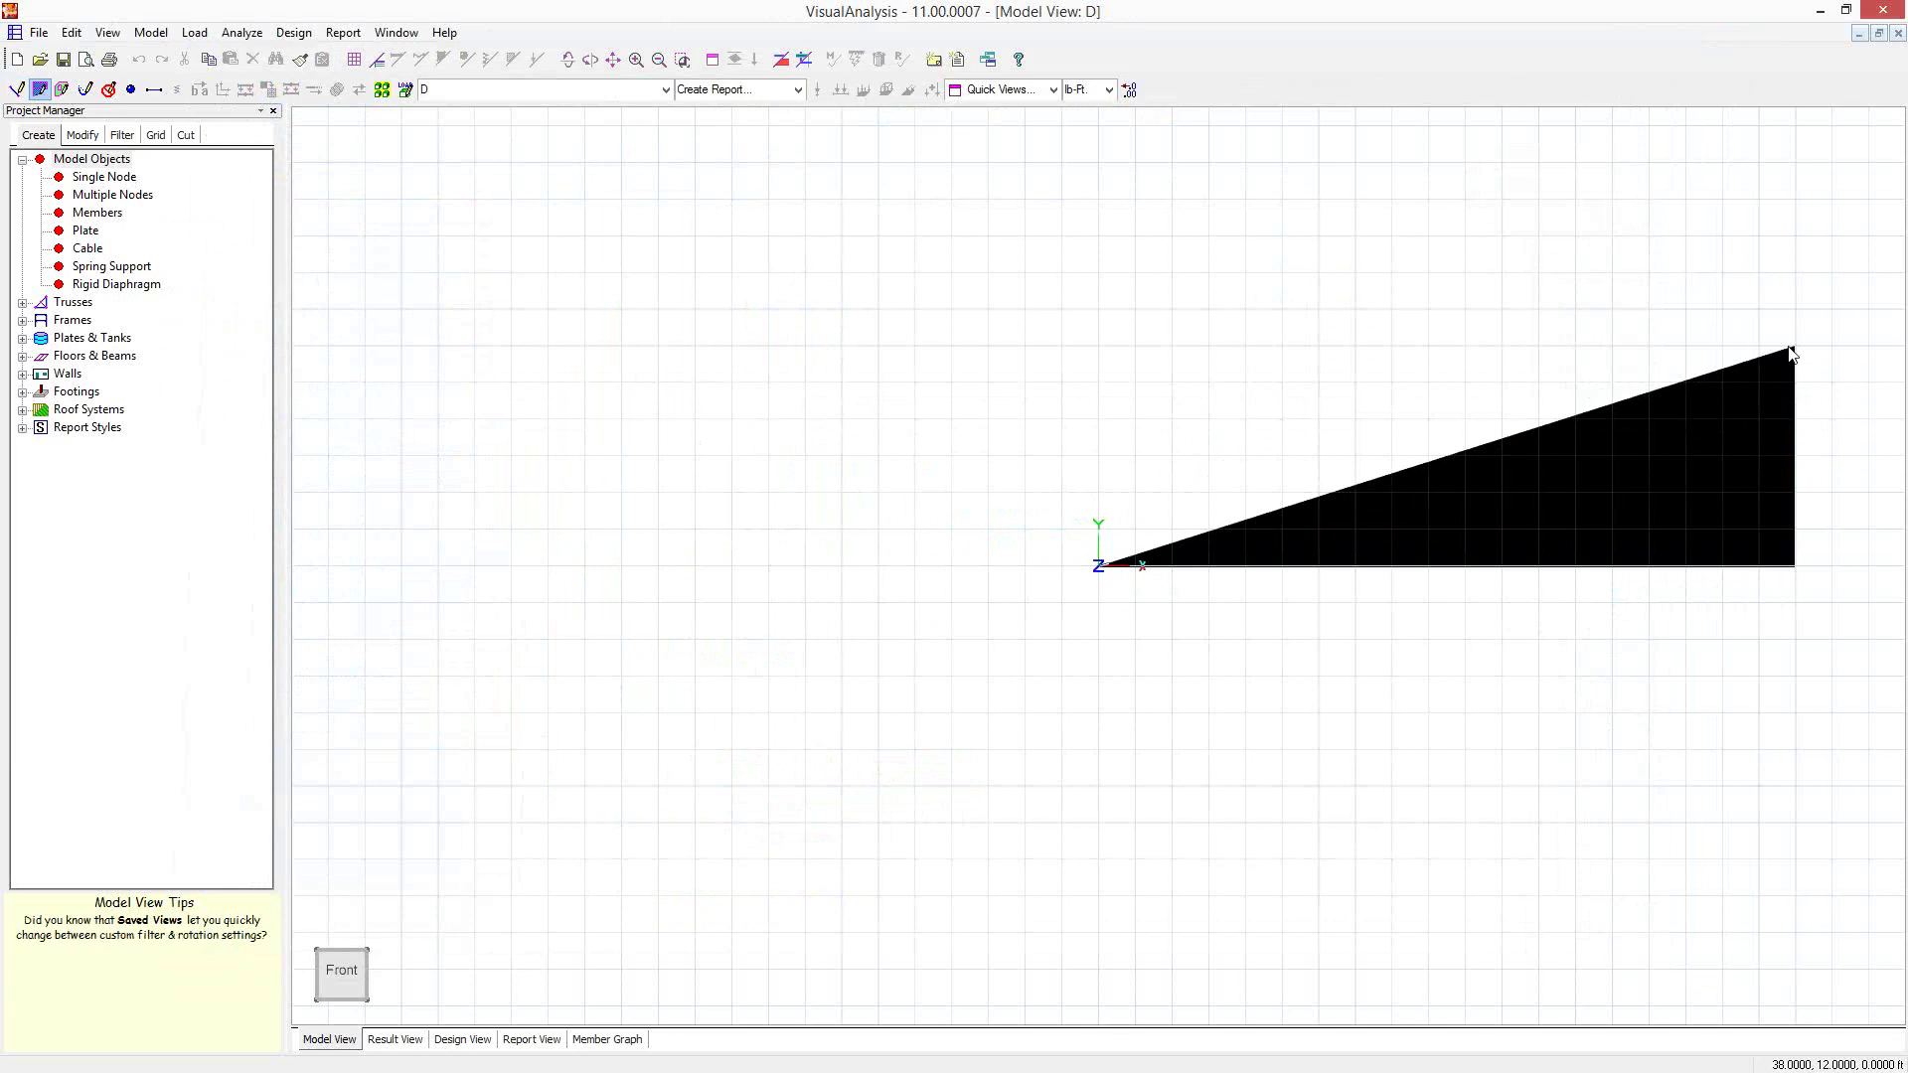
left_click(1791, 349)
left_click(1099, 346)
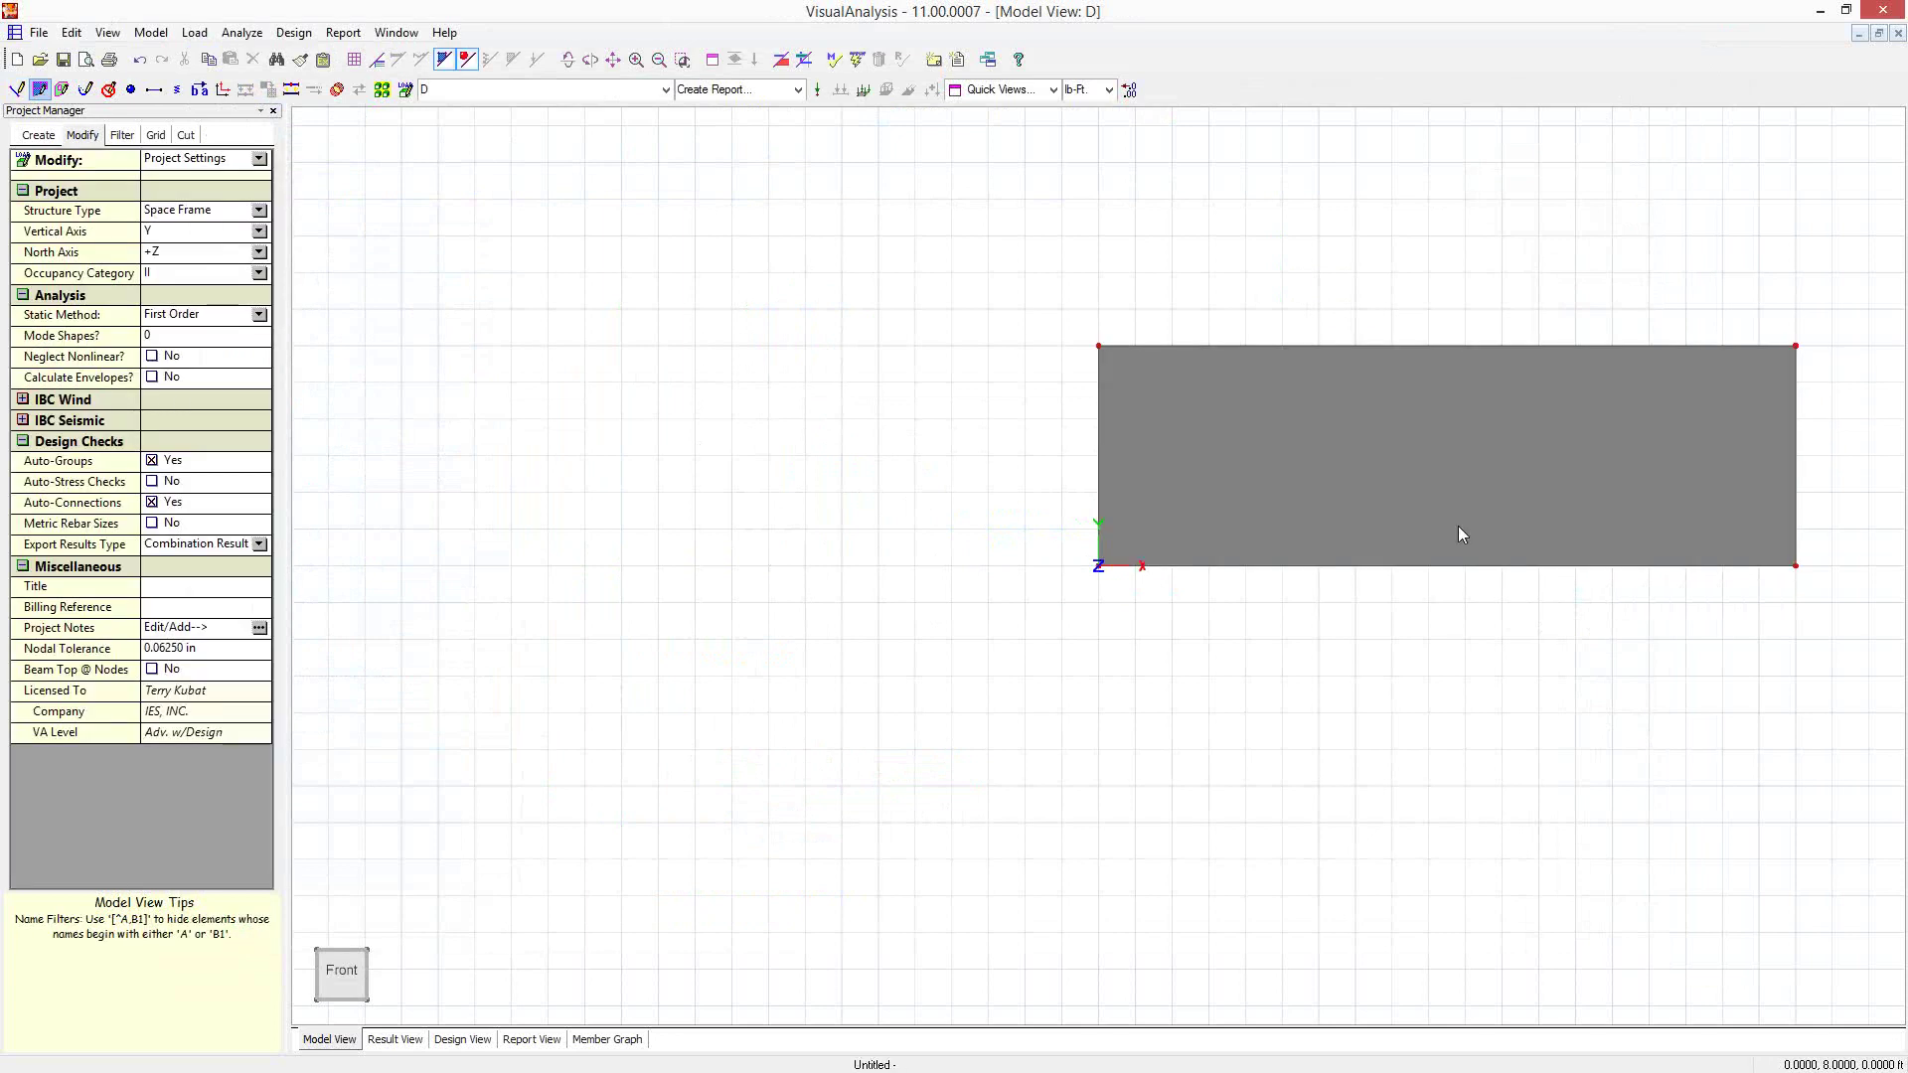
left_click(1796, 566)
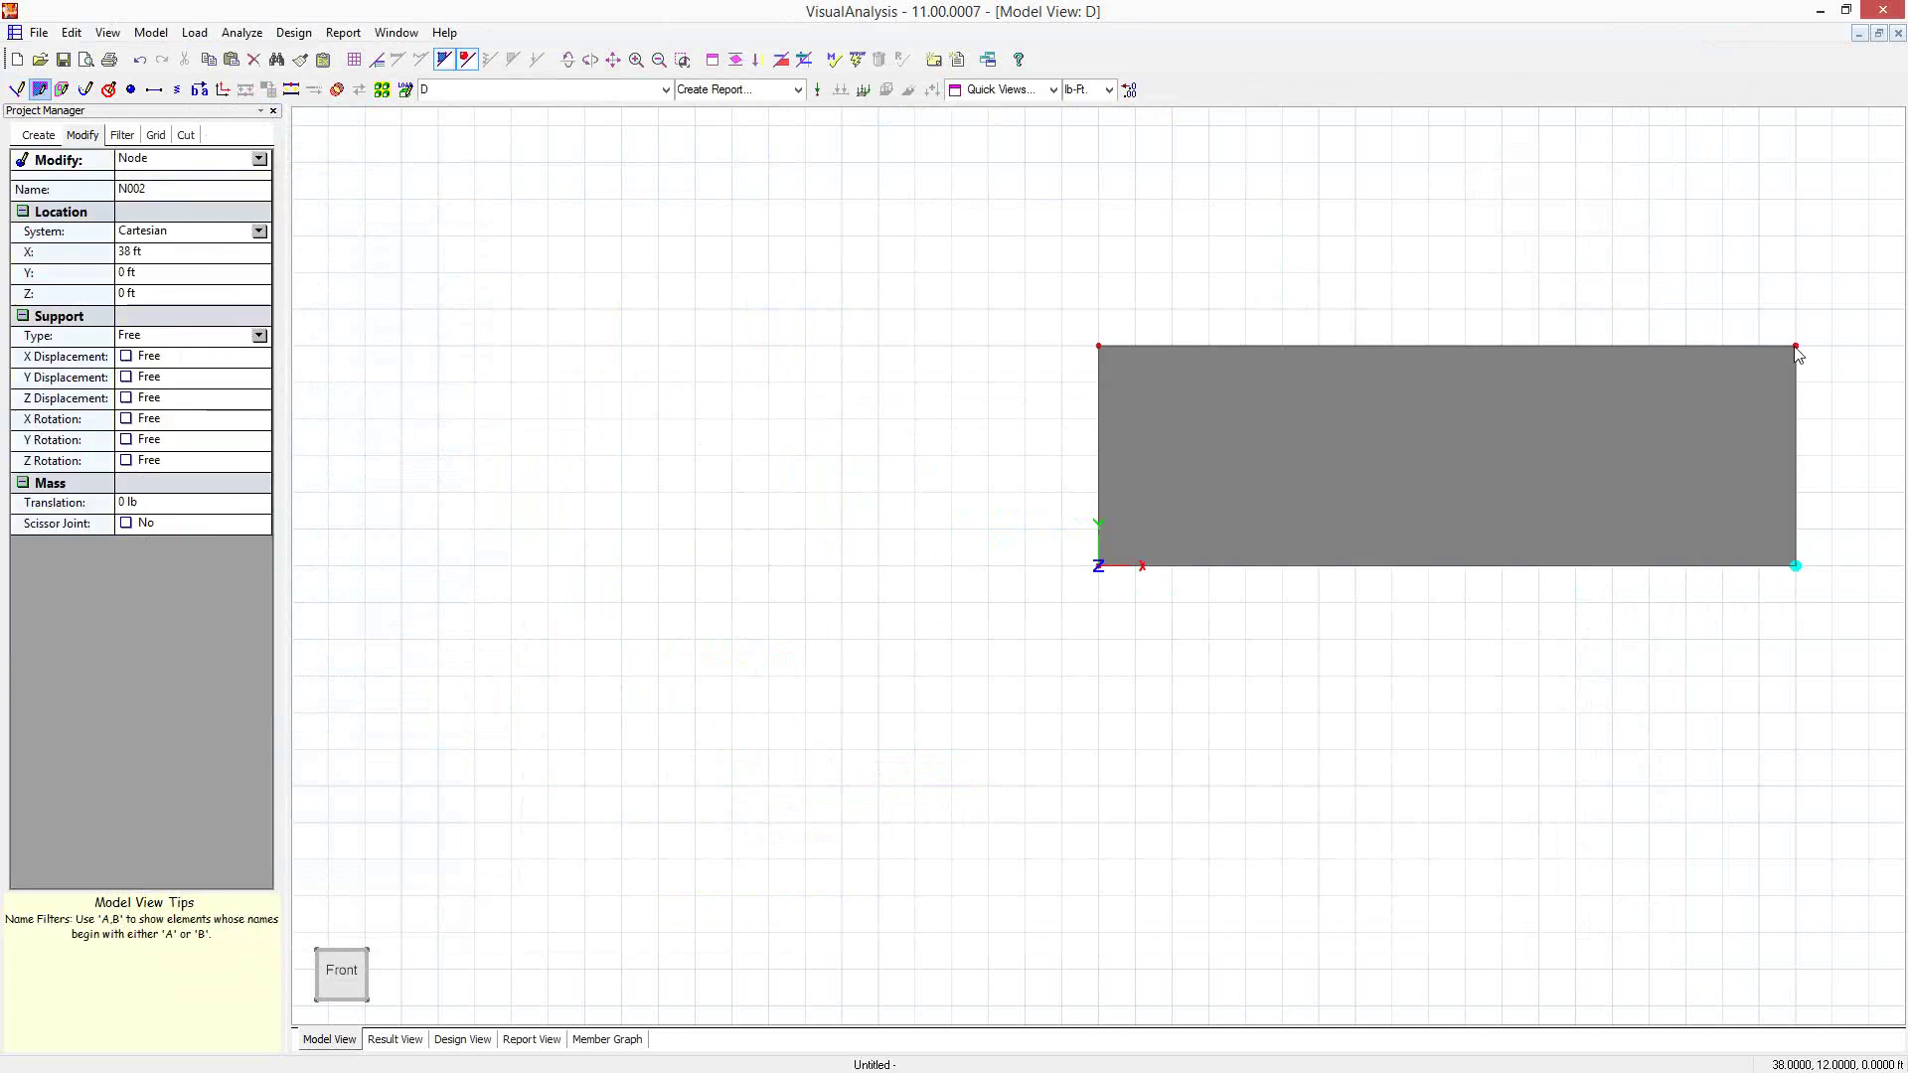
left_click(1795, 346, "ctrl")
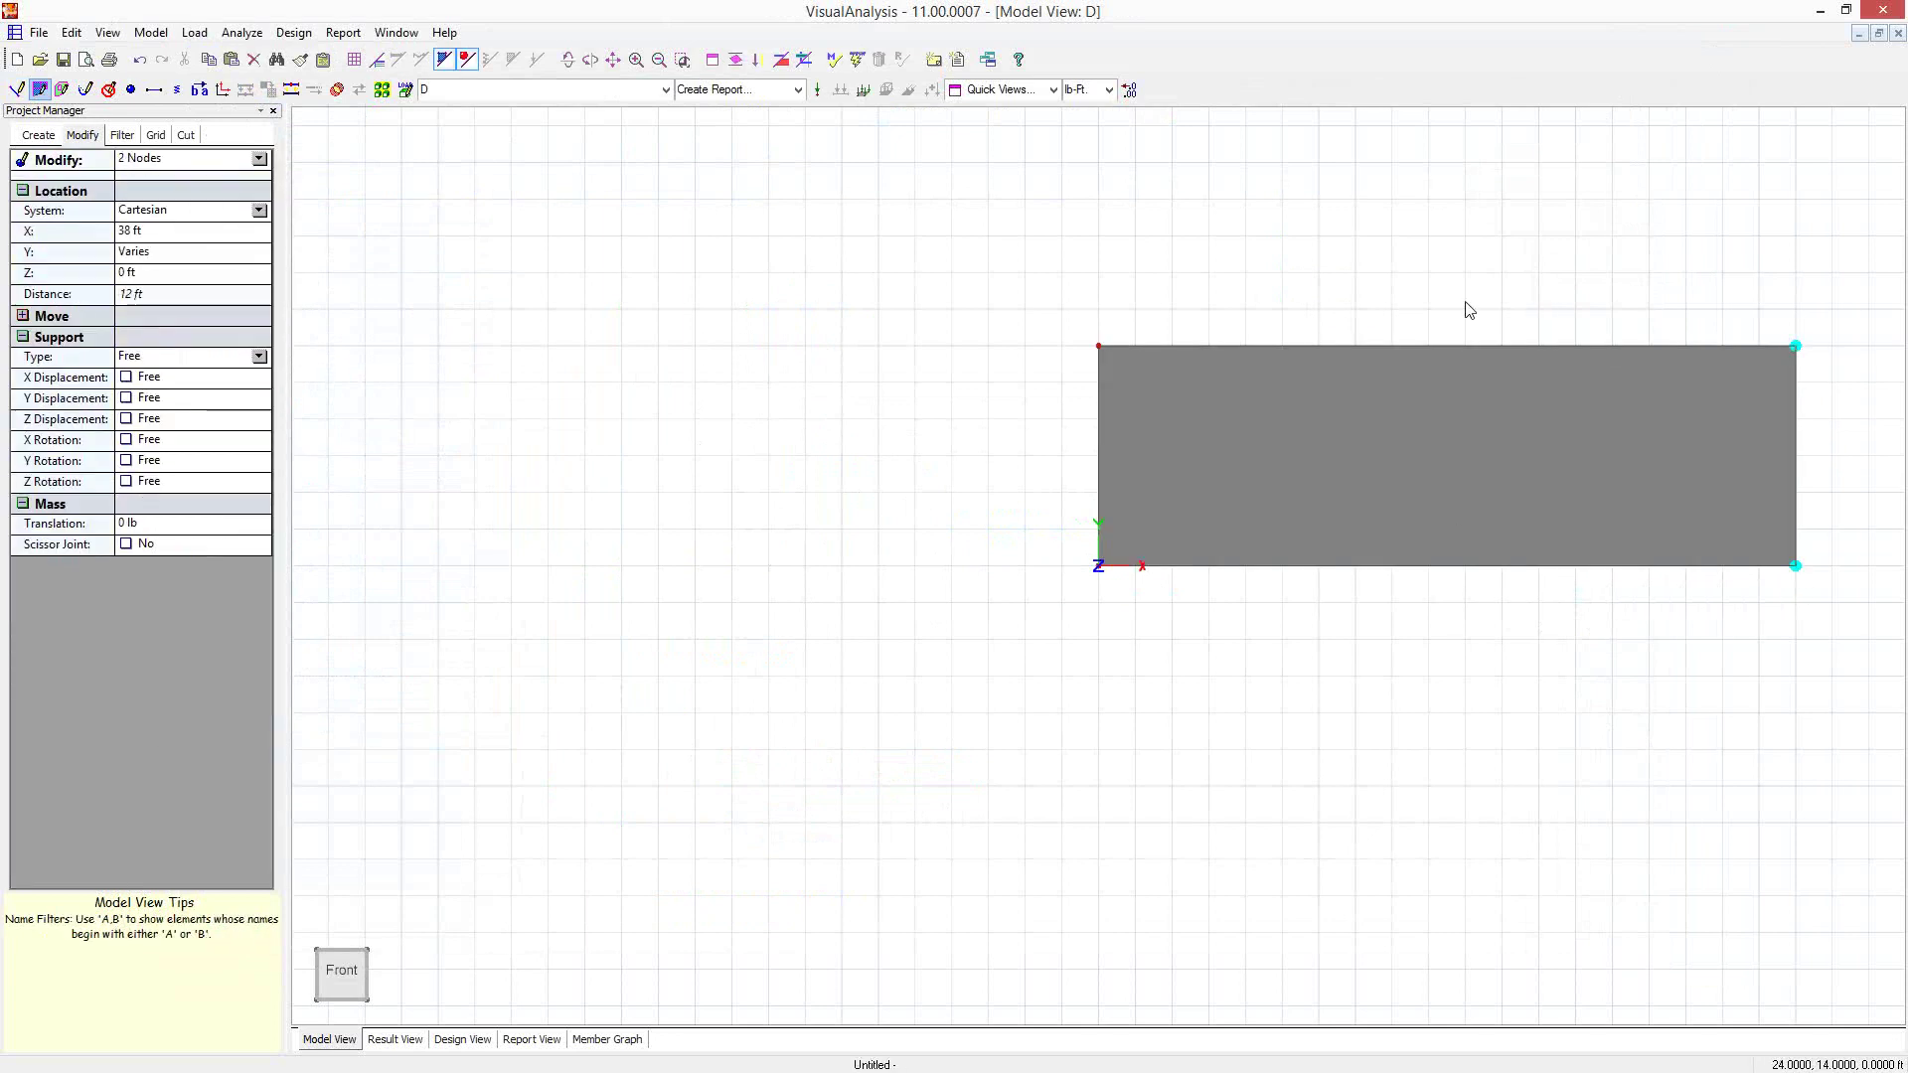
left_click(1281, 263)
middle_click_drag(1094, 263, 775, 277)
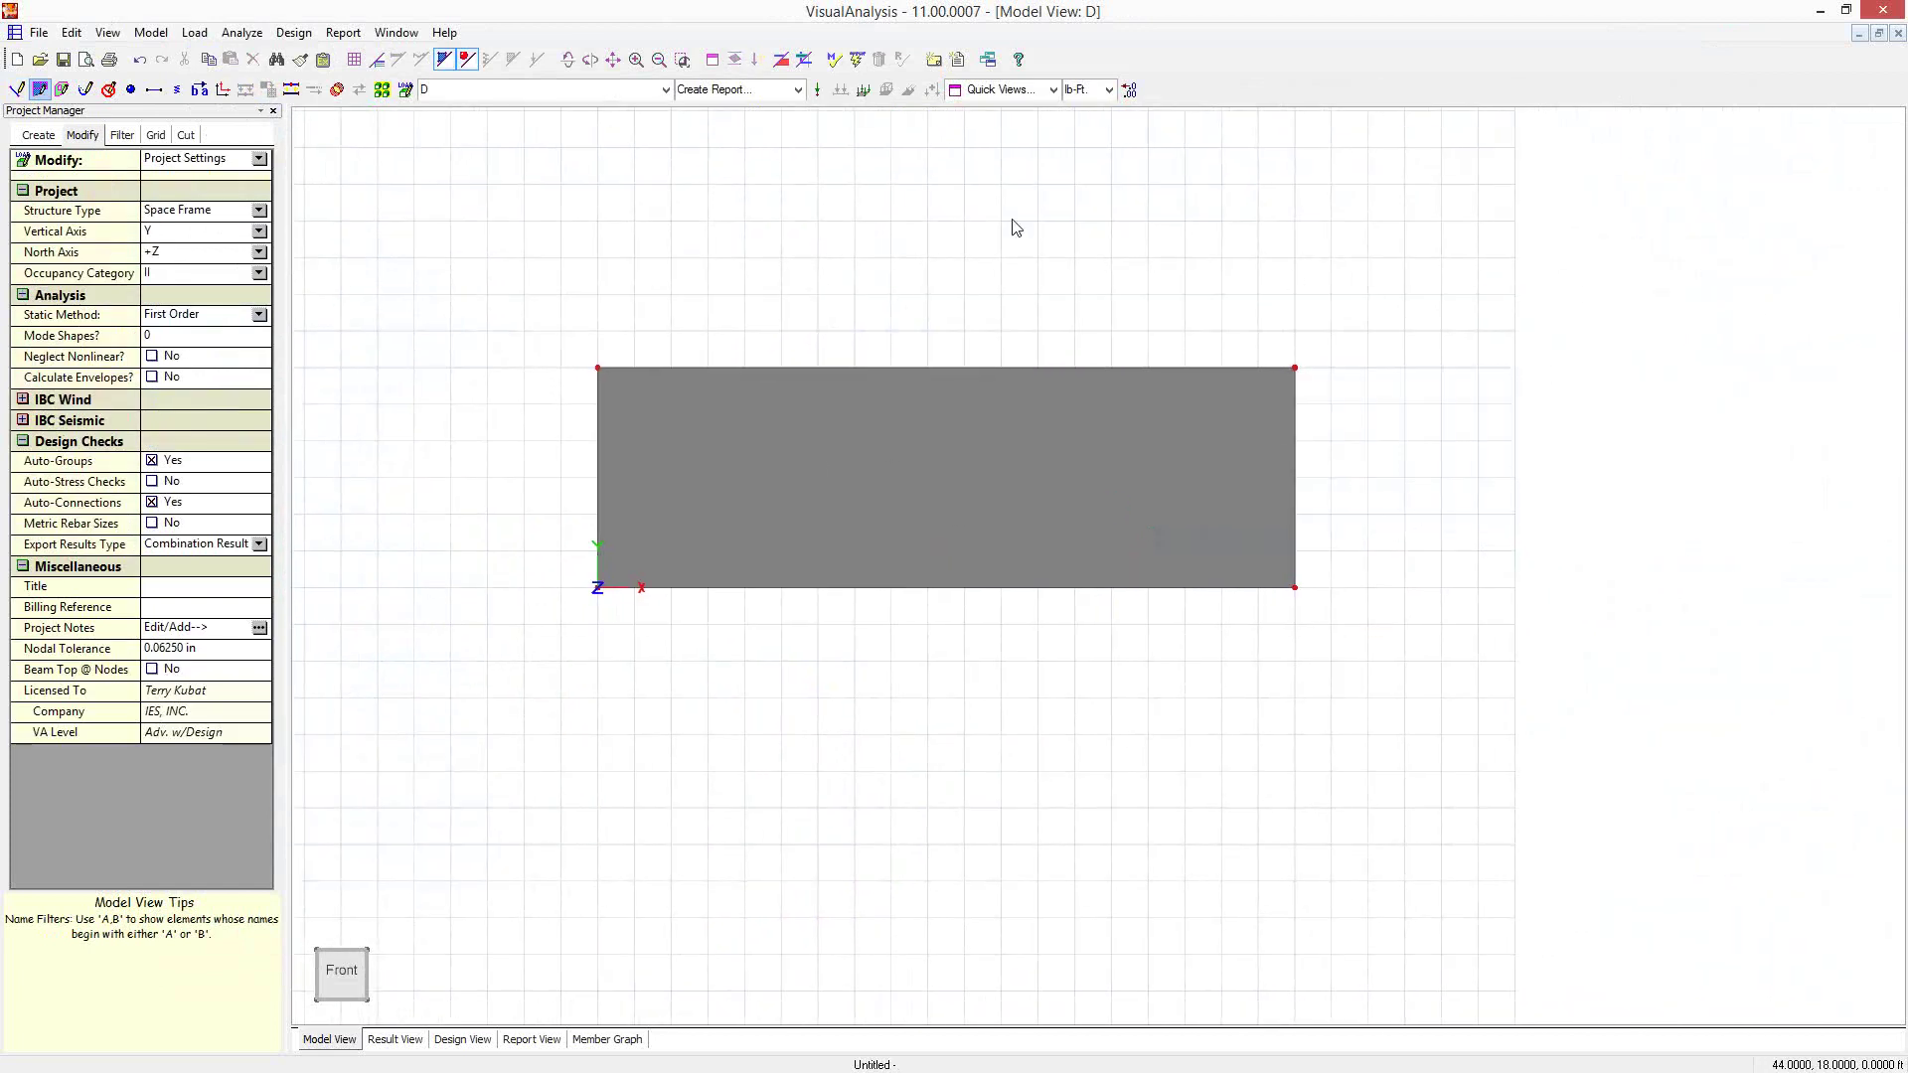
Lay the drawing grid flat by setting its X-Orientation to 90 deg
mouse_move(1154, 414)
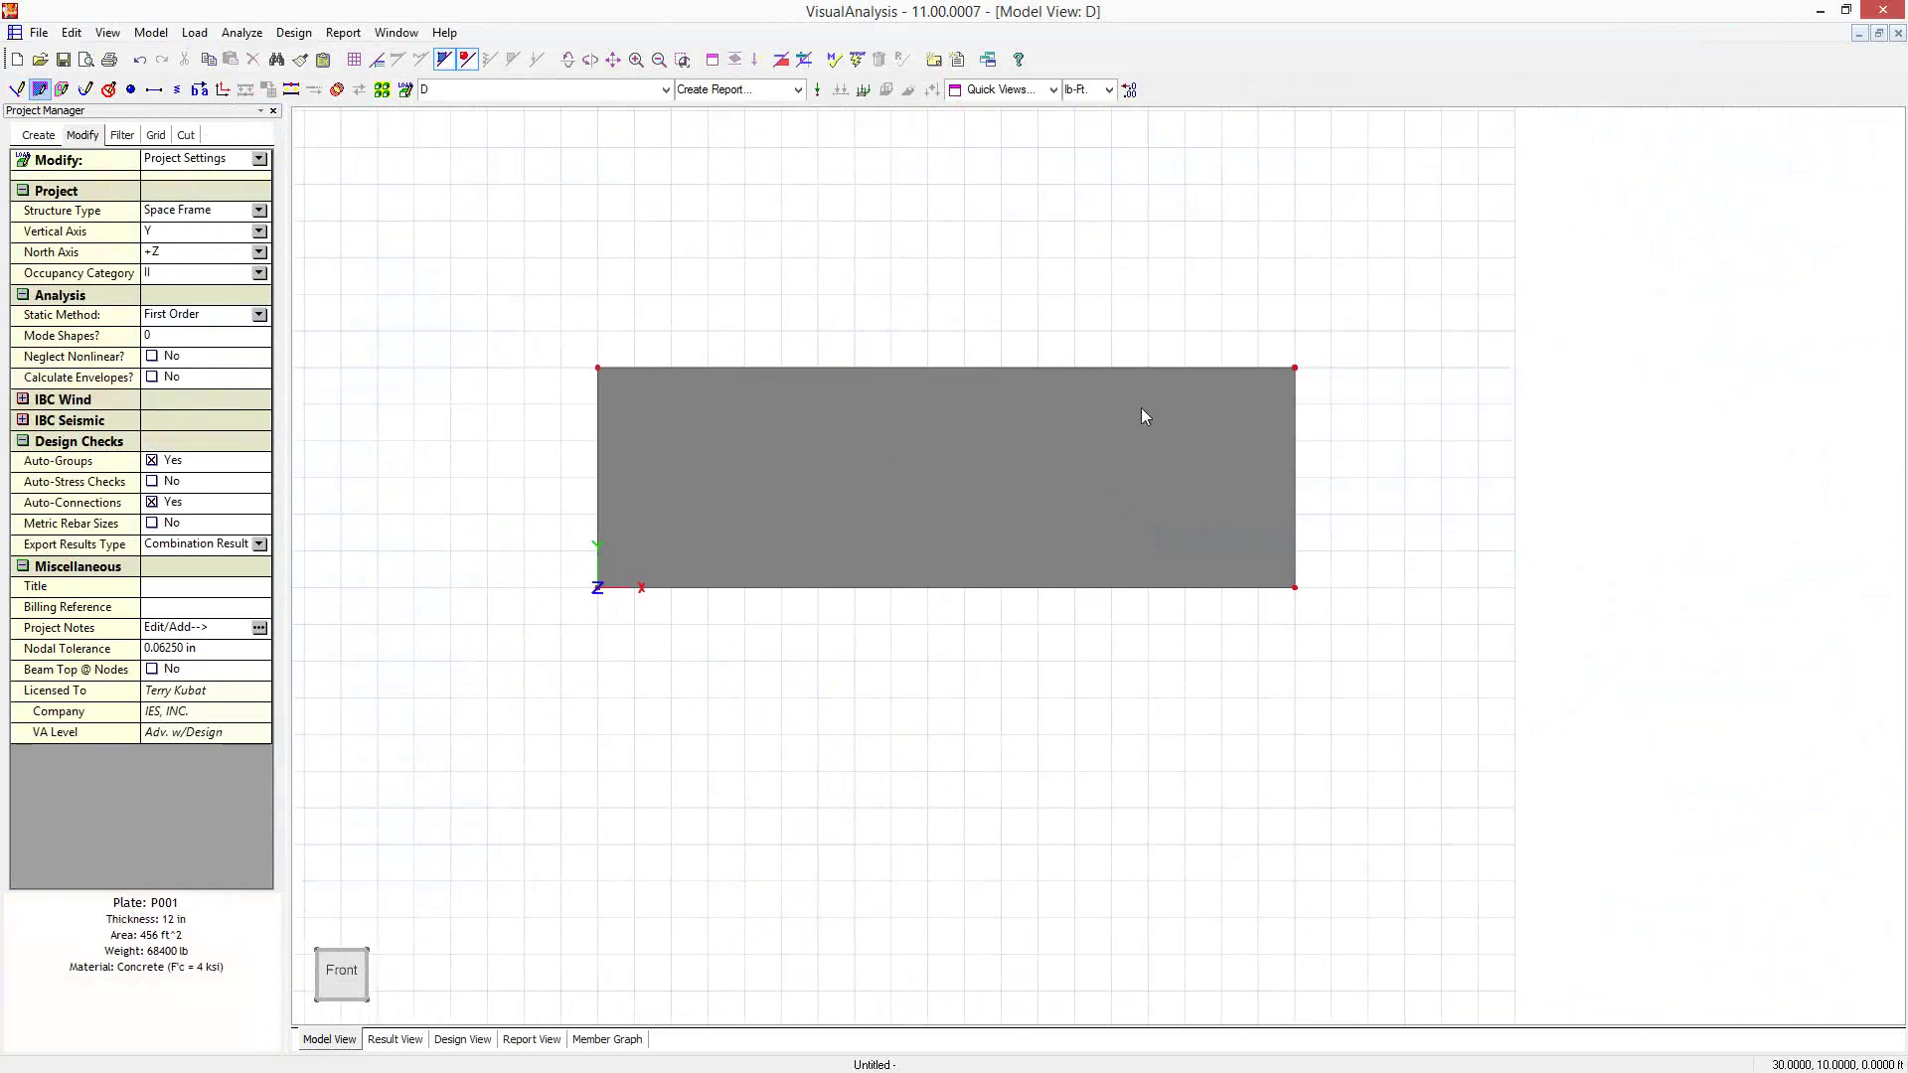
left_click(155, 135)
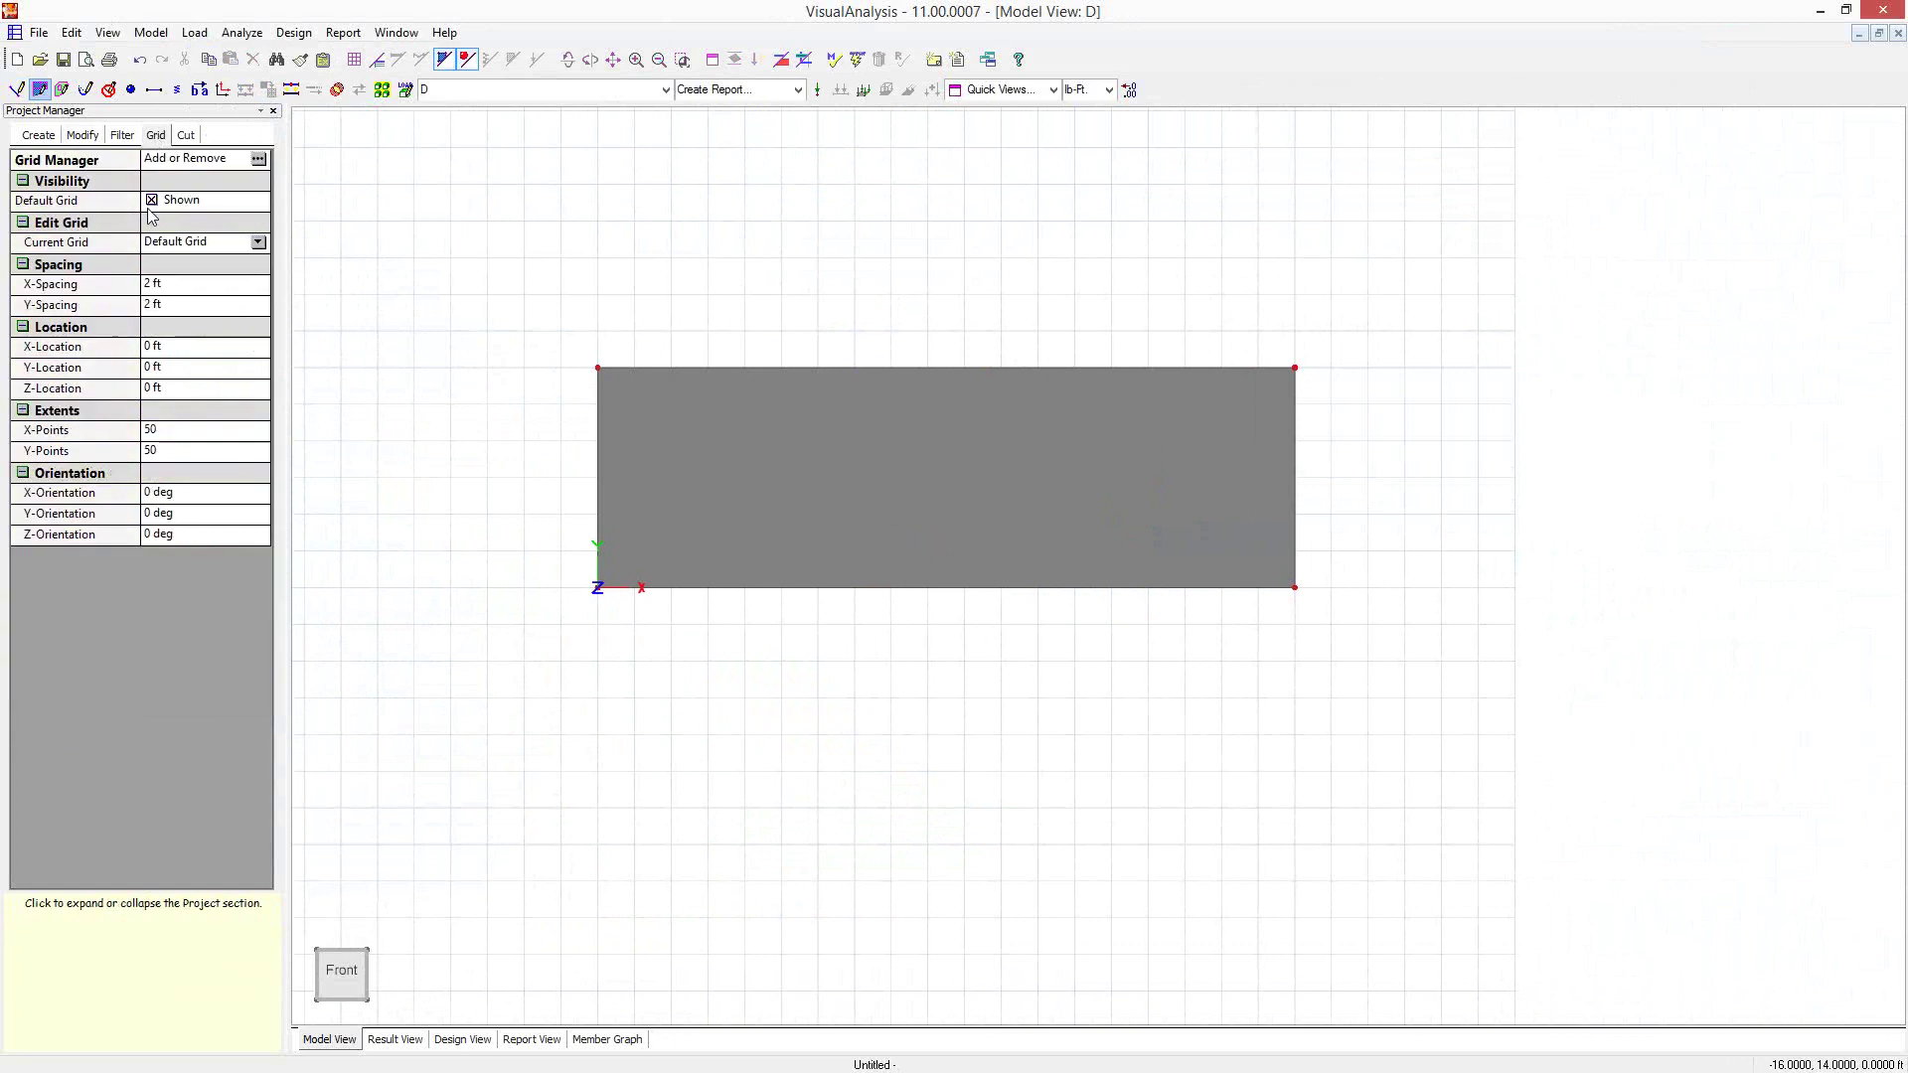
left_click(148, 495)
key("Return")
middle_click_drag(430, 417, 581, 646)
Draw a four-corner horizontal footing plate along the base of the wall
left_click(681, 697)
left_click(1306, 546)
left_click(1260, 501)
left_click(633, 648)
left_click(681, 695)
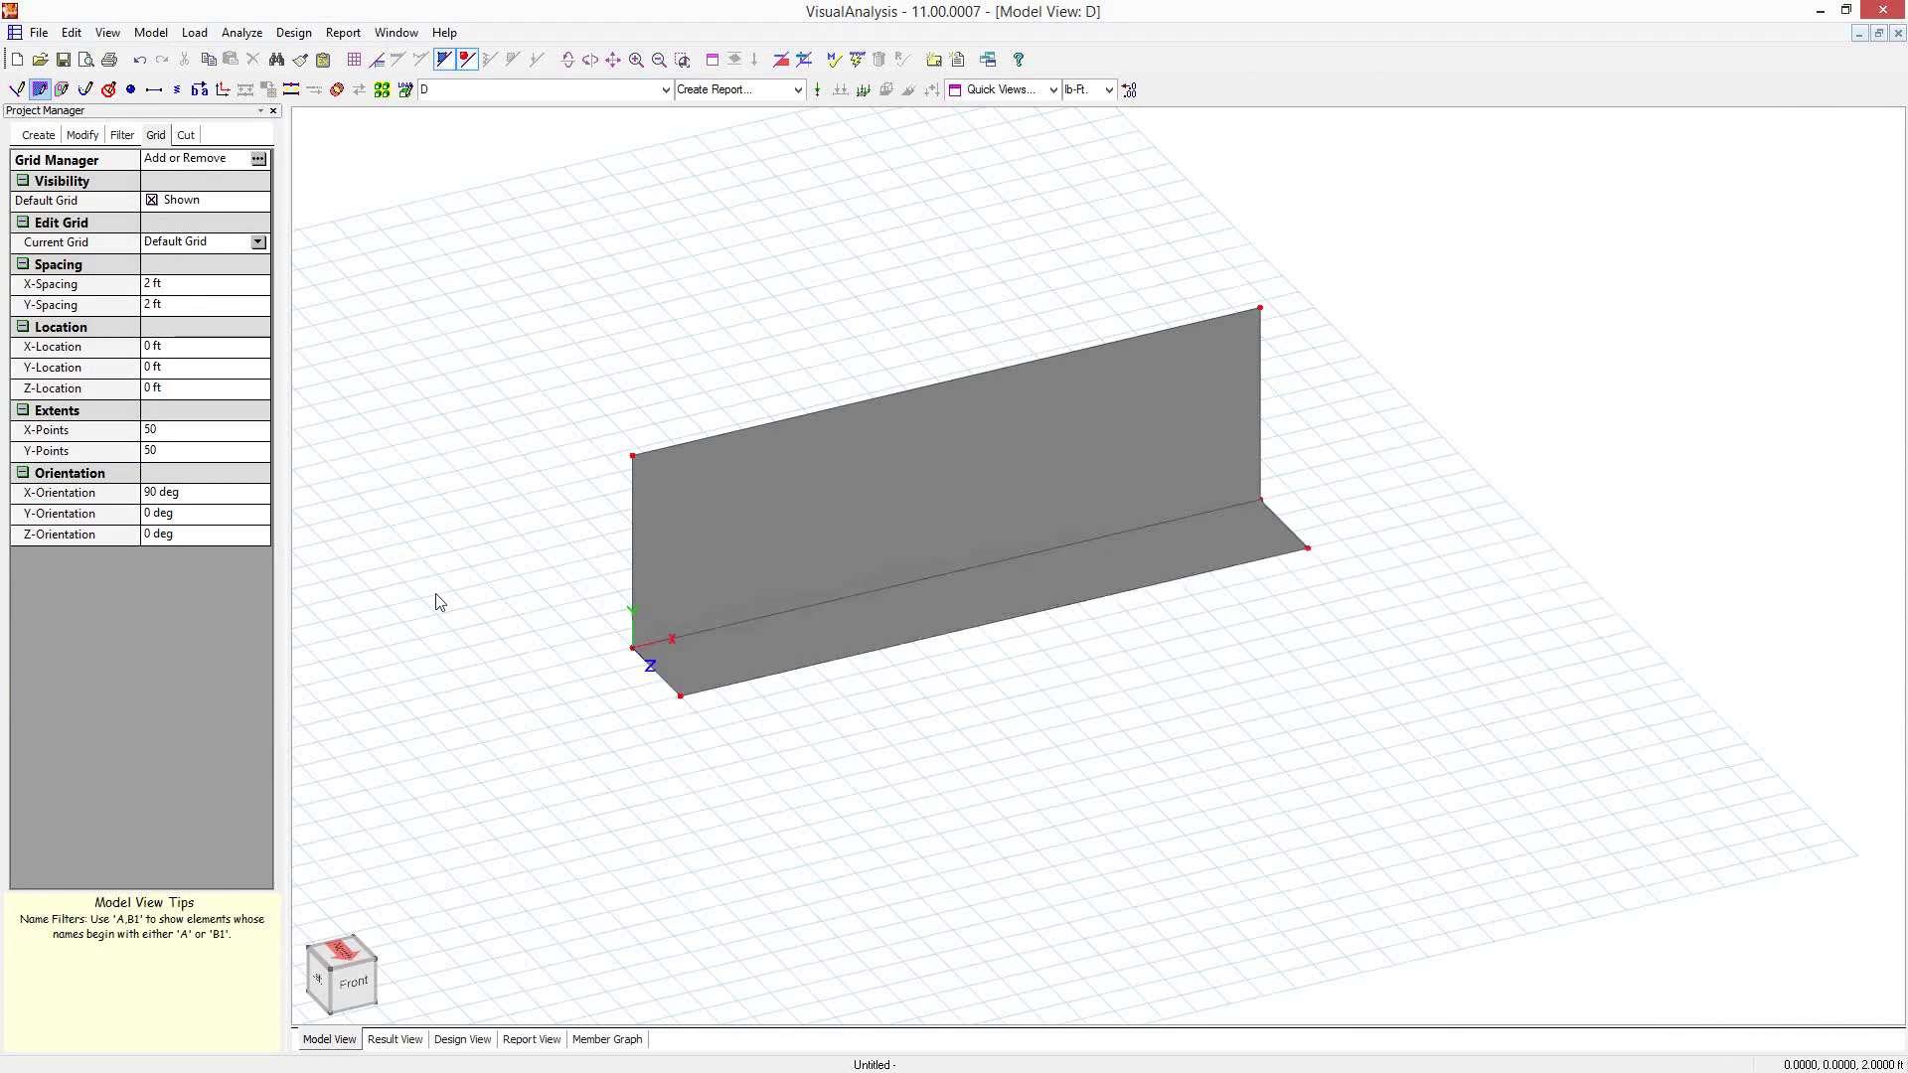
middle_click_drag(418, 570, 982, 805)
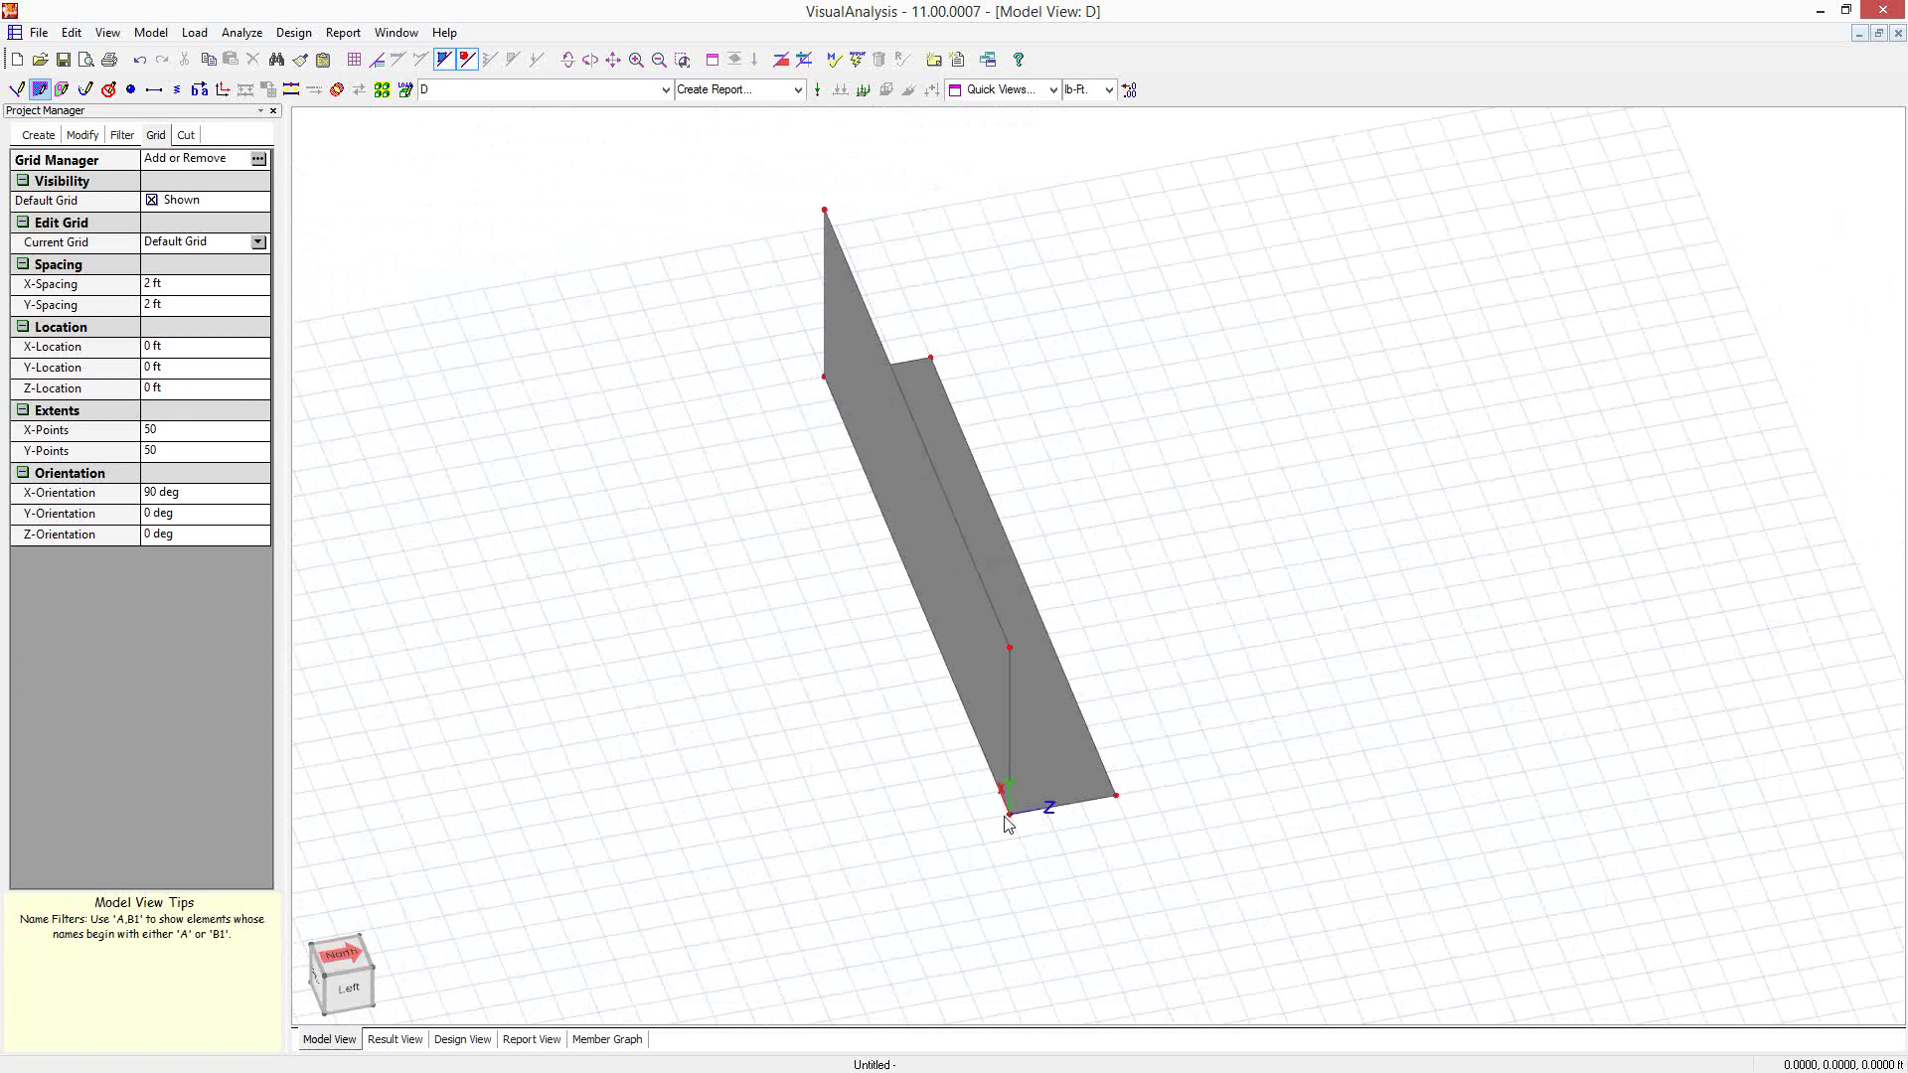
Move the footing's two front corner nodes to Z = -6 ft
left_click(1010, 815)
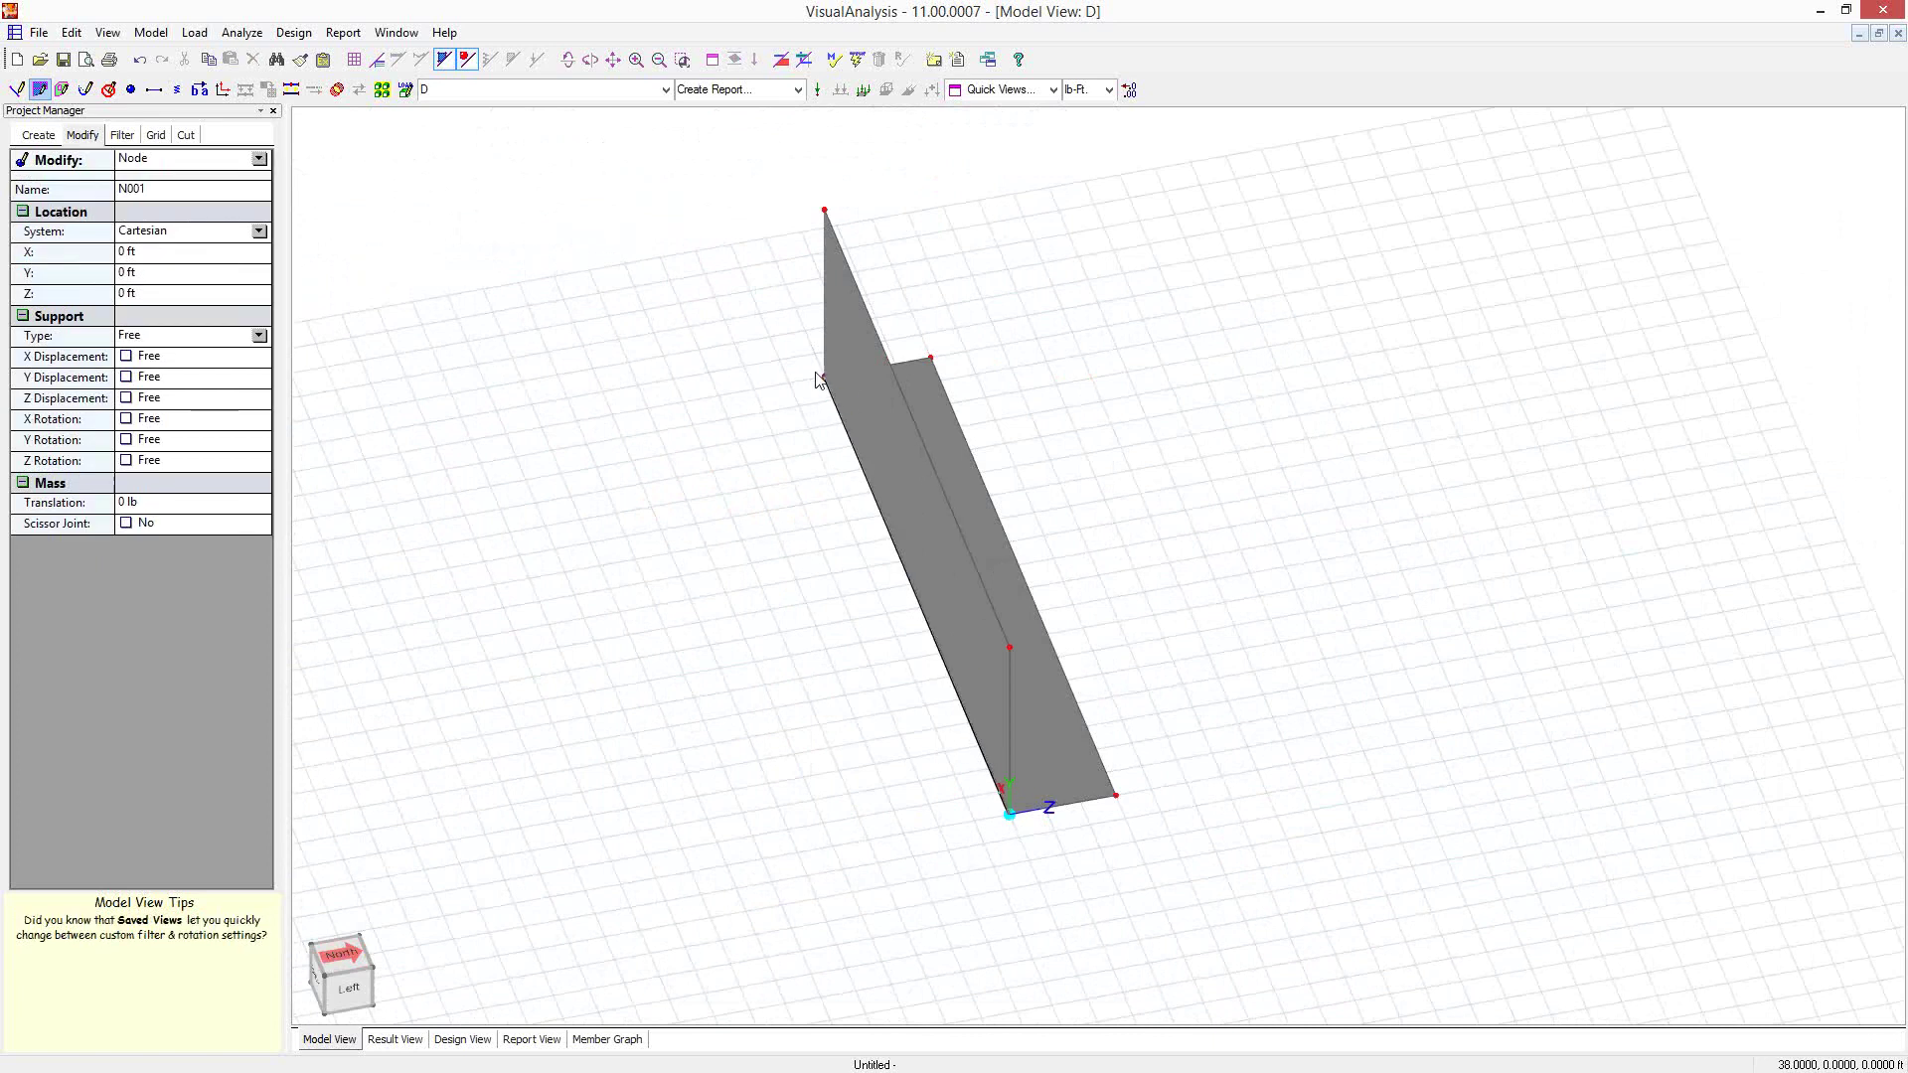
left_click(937, 836)
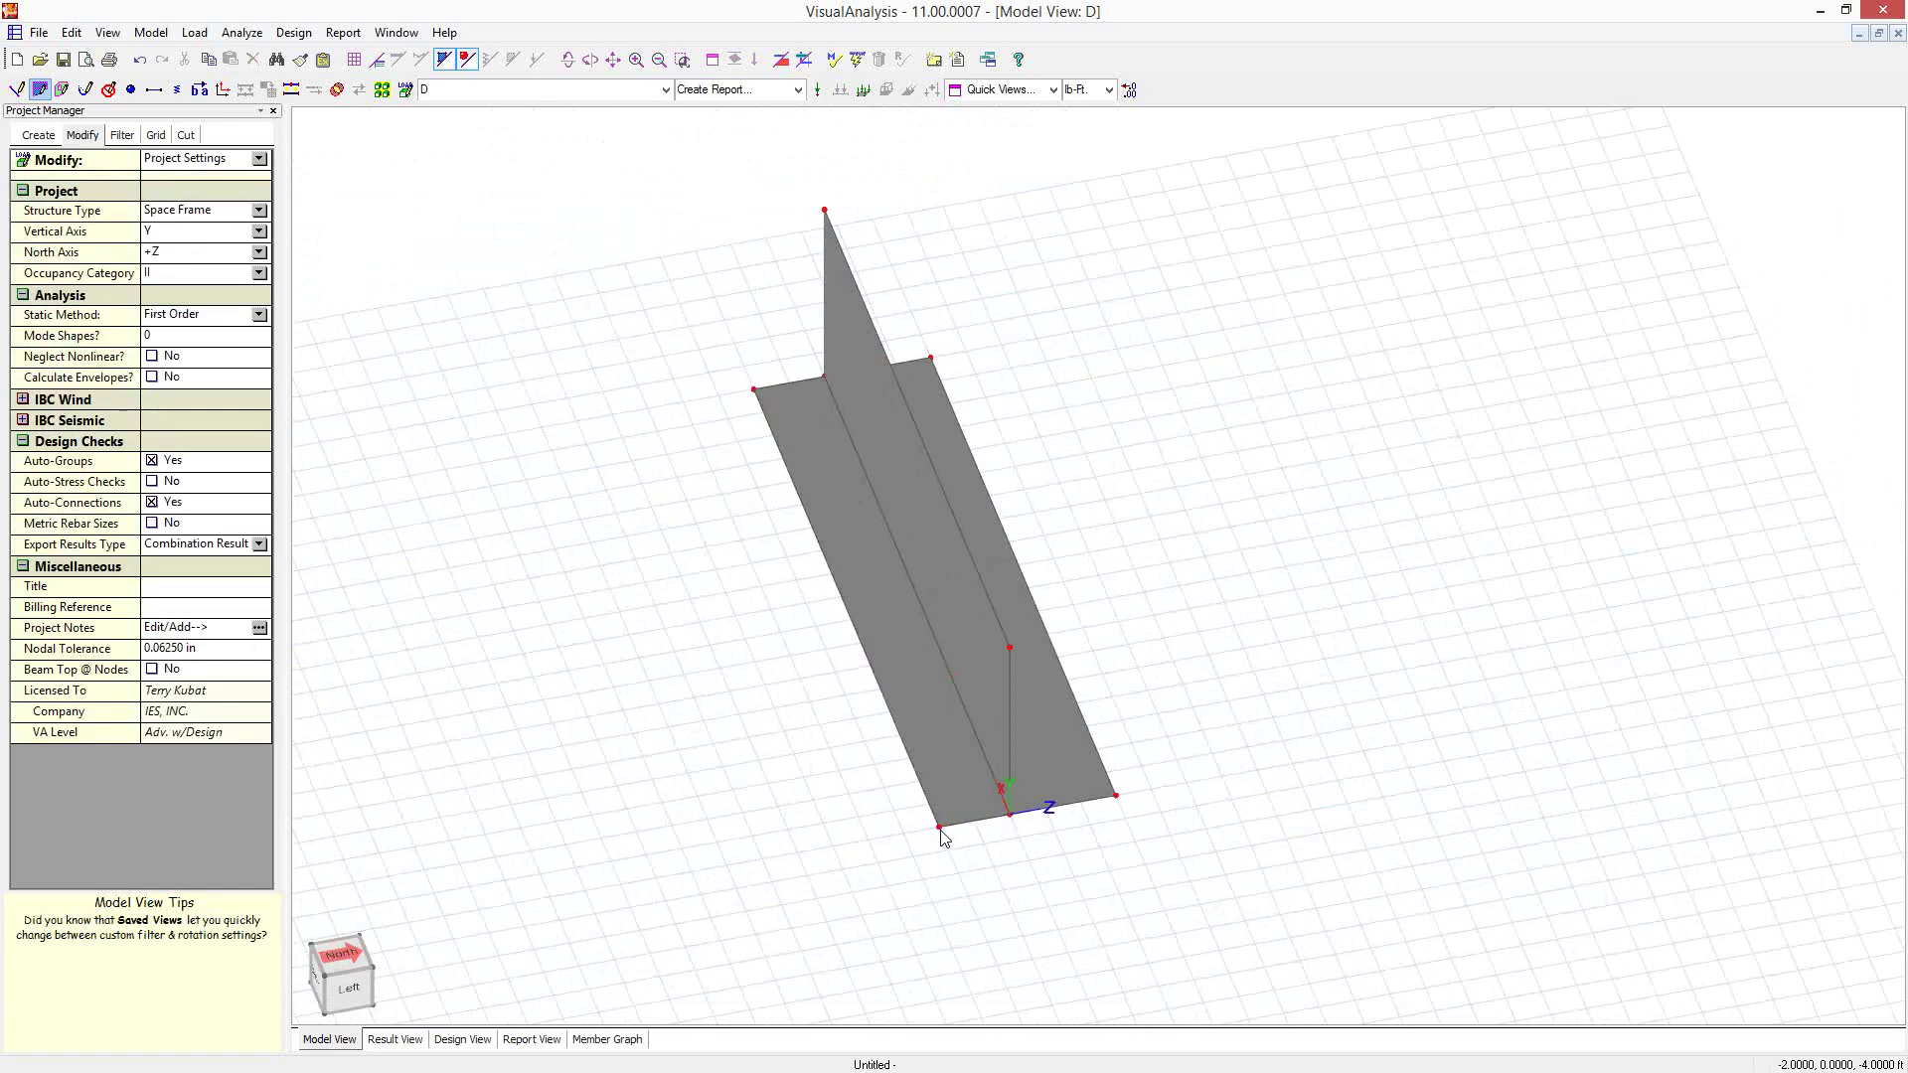
left_click(755, 391)
left_click(931, 358)
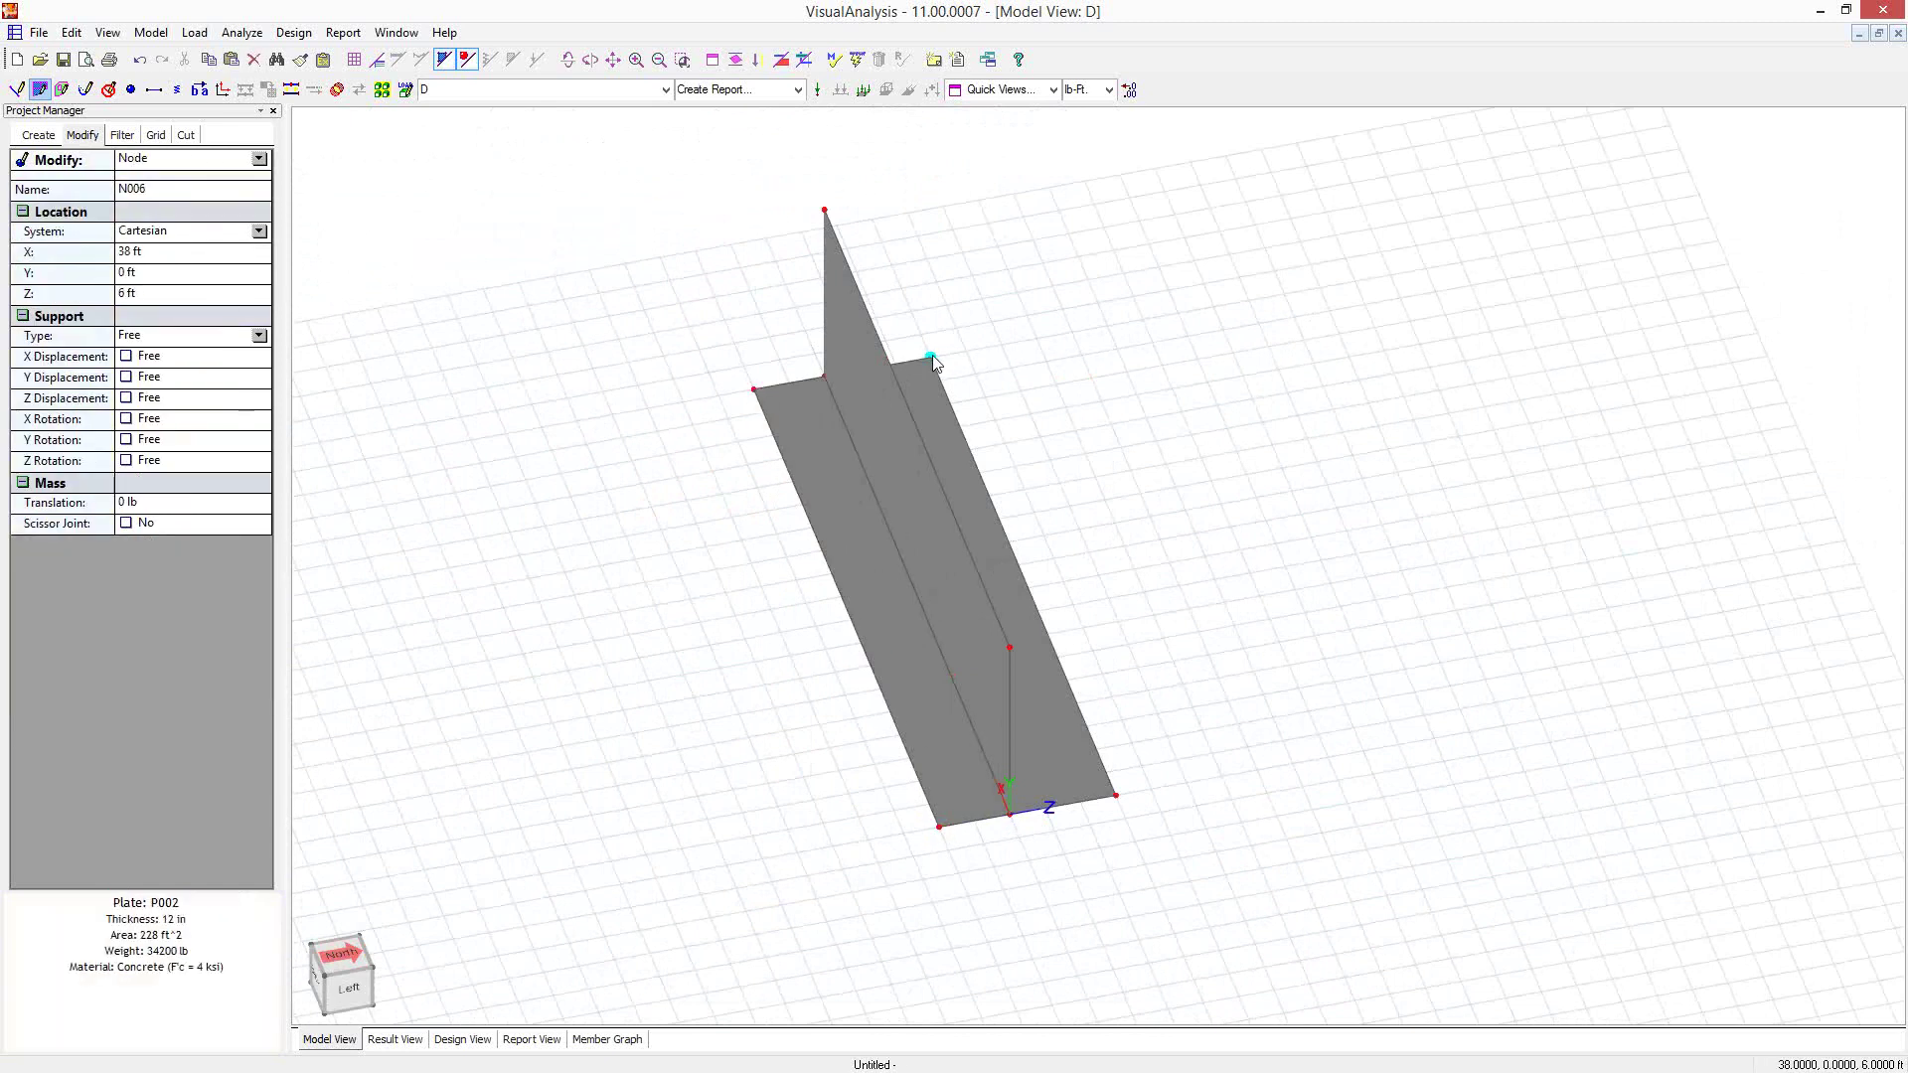
left_click(753, 388)
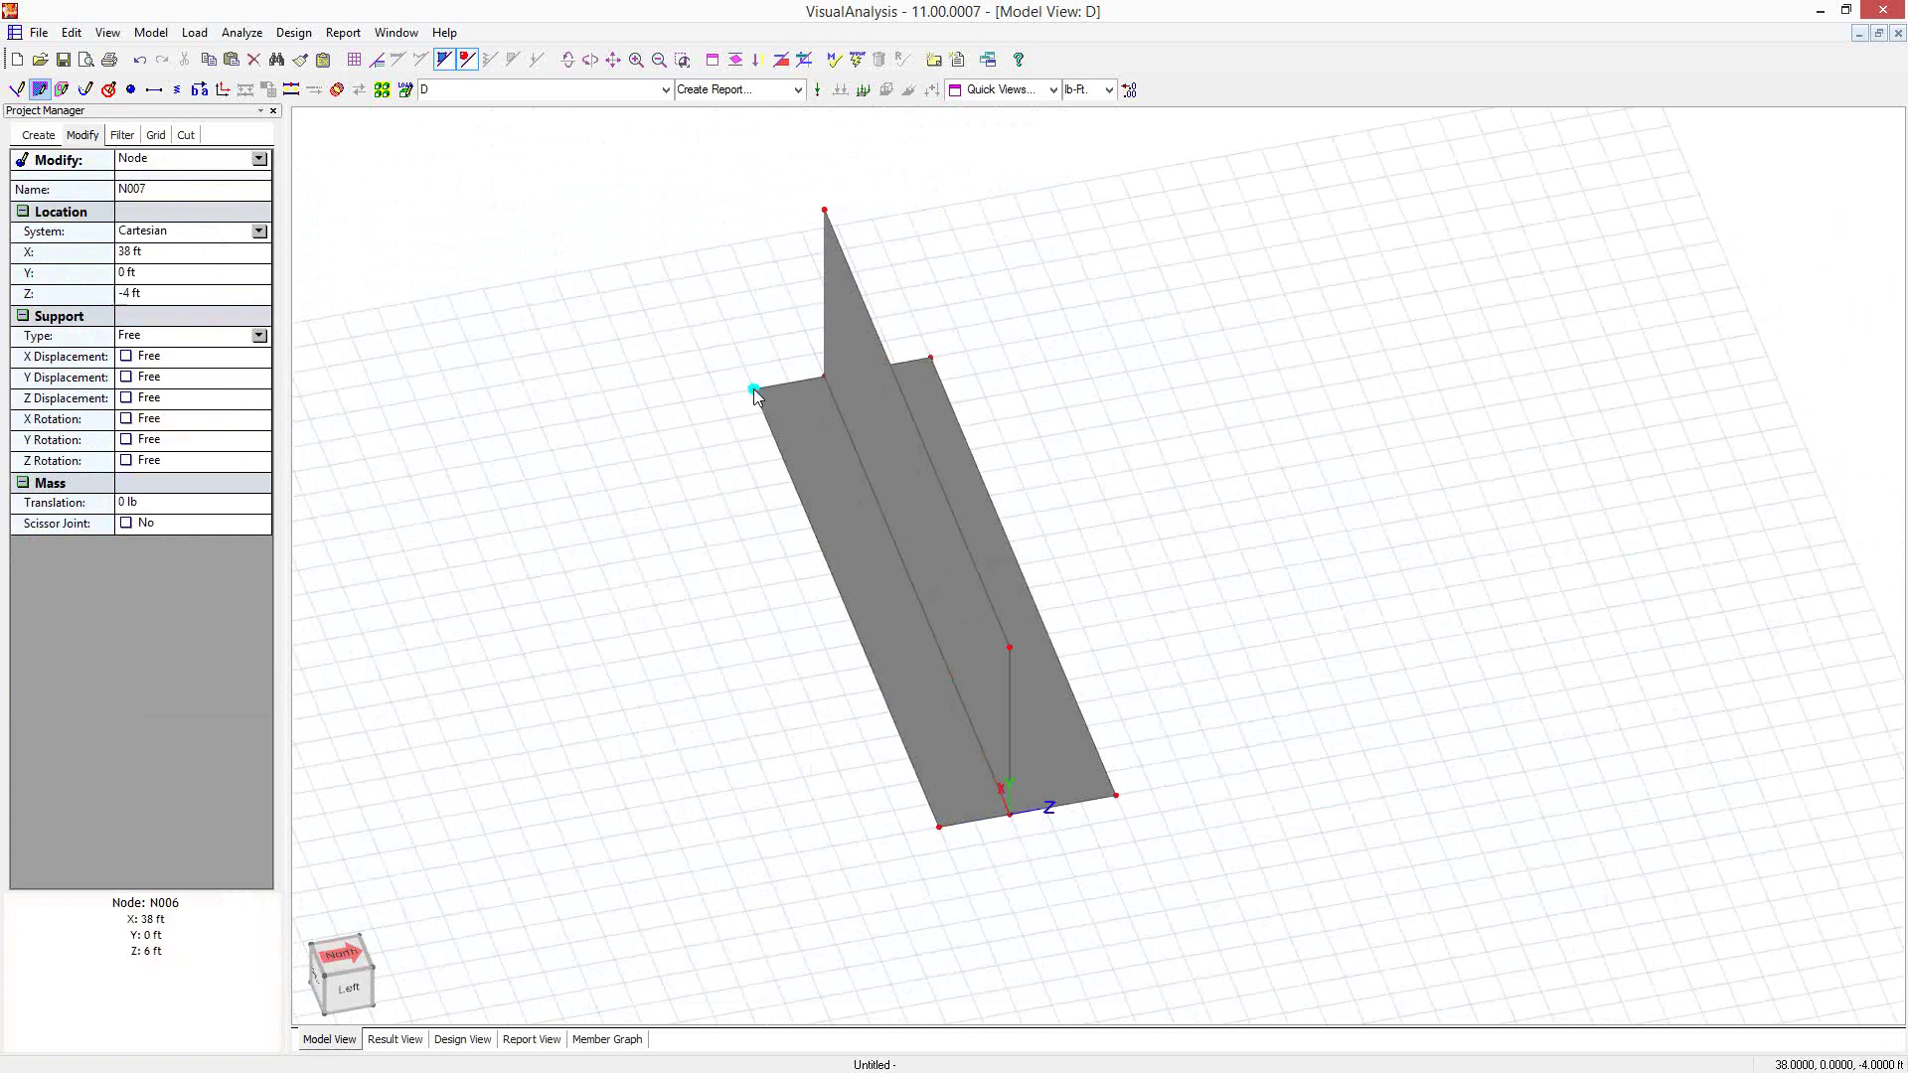
left_click(939, 827, "ctrl")
double_click(125, 273)
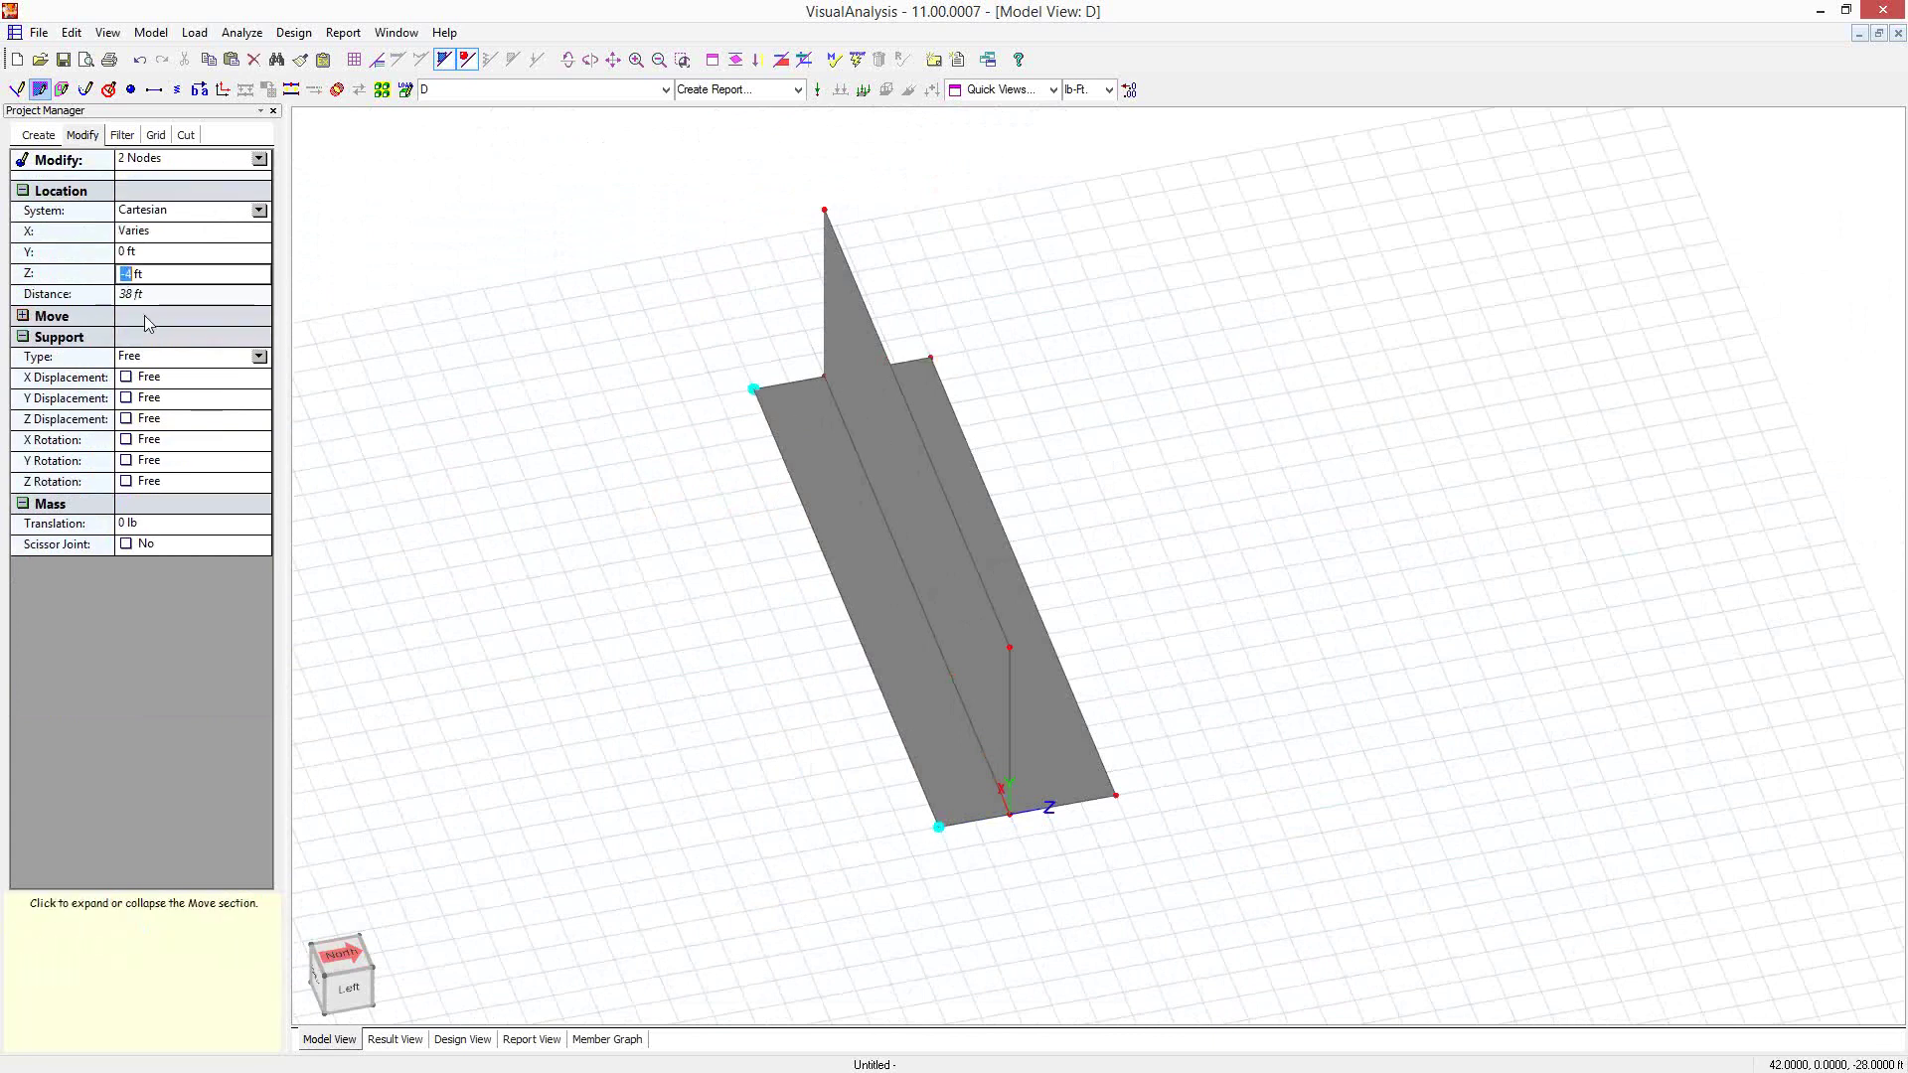
type("-6")
key("Return")
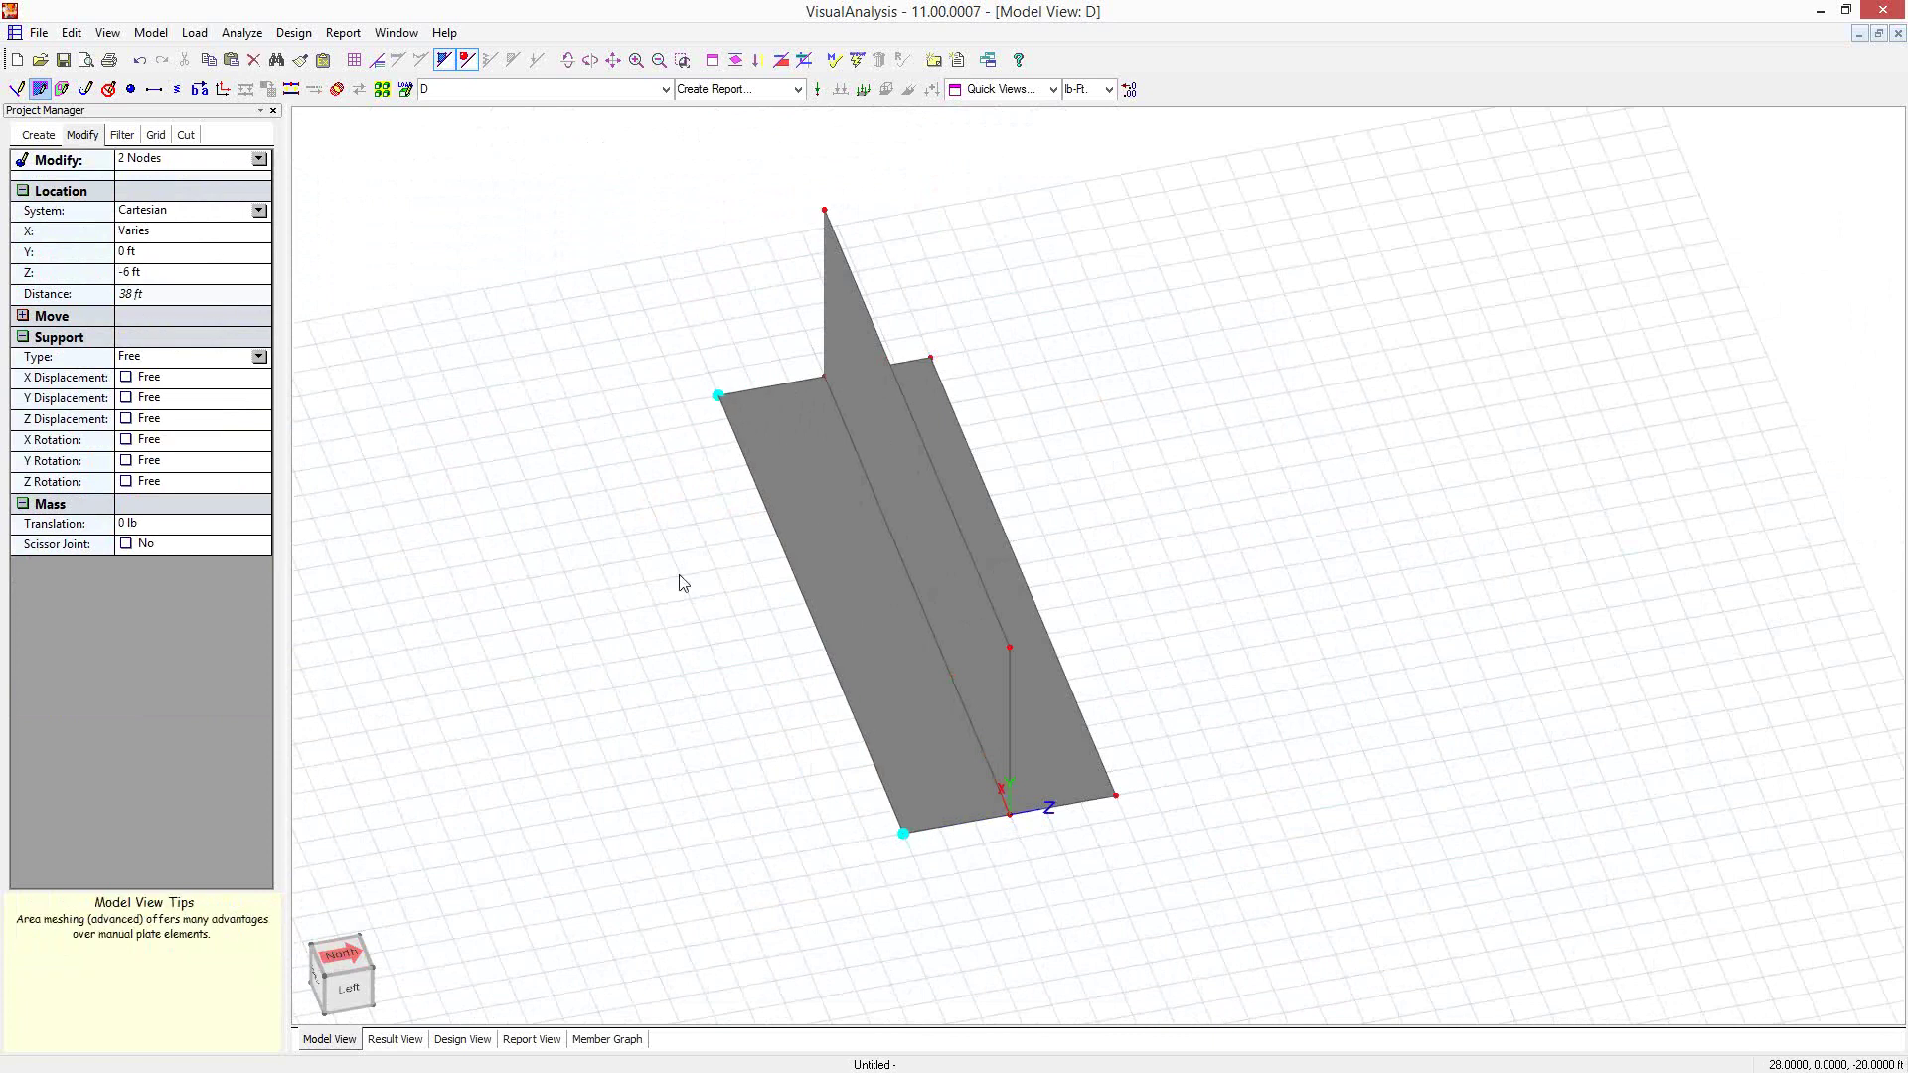
left_click(732, 592)
middle_click_drag(805, 732, 453, 598)
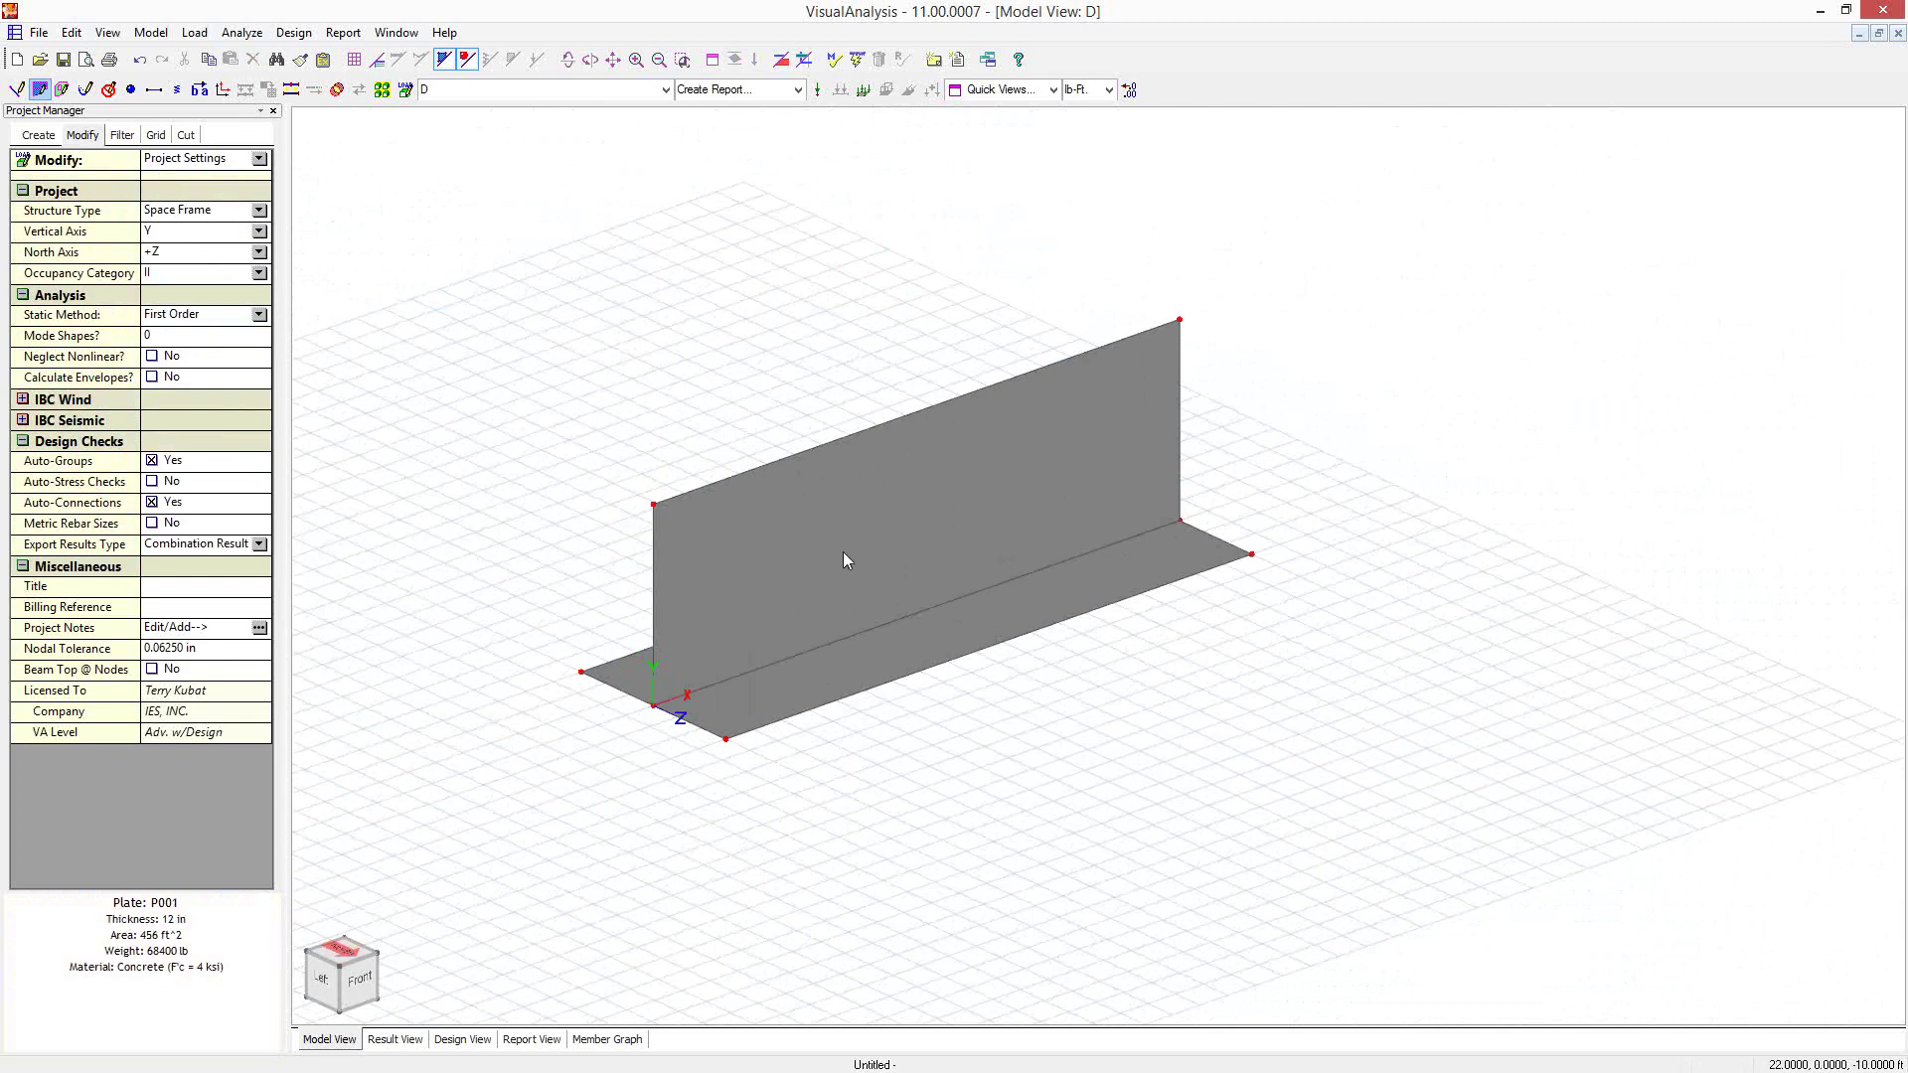
Try moving footing corner node N006 alone, then undo the change
left_click(1252, 557)
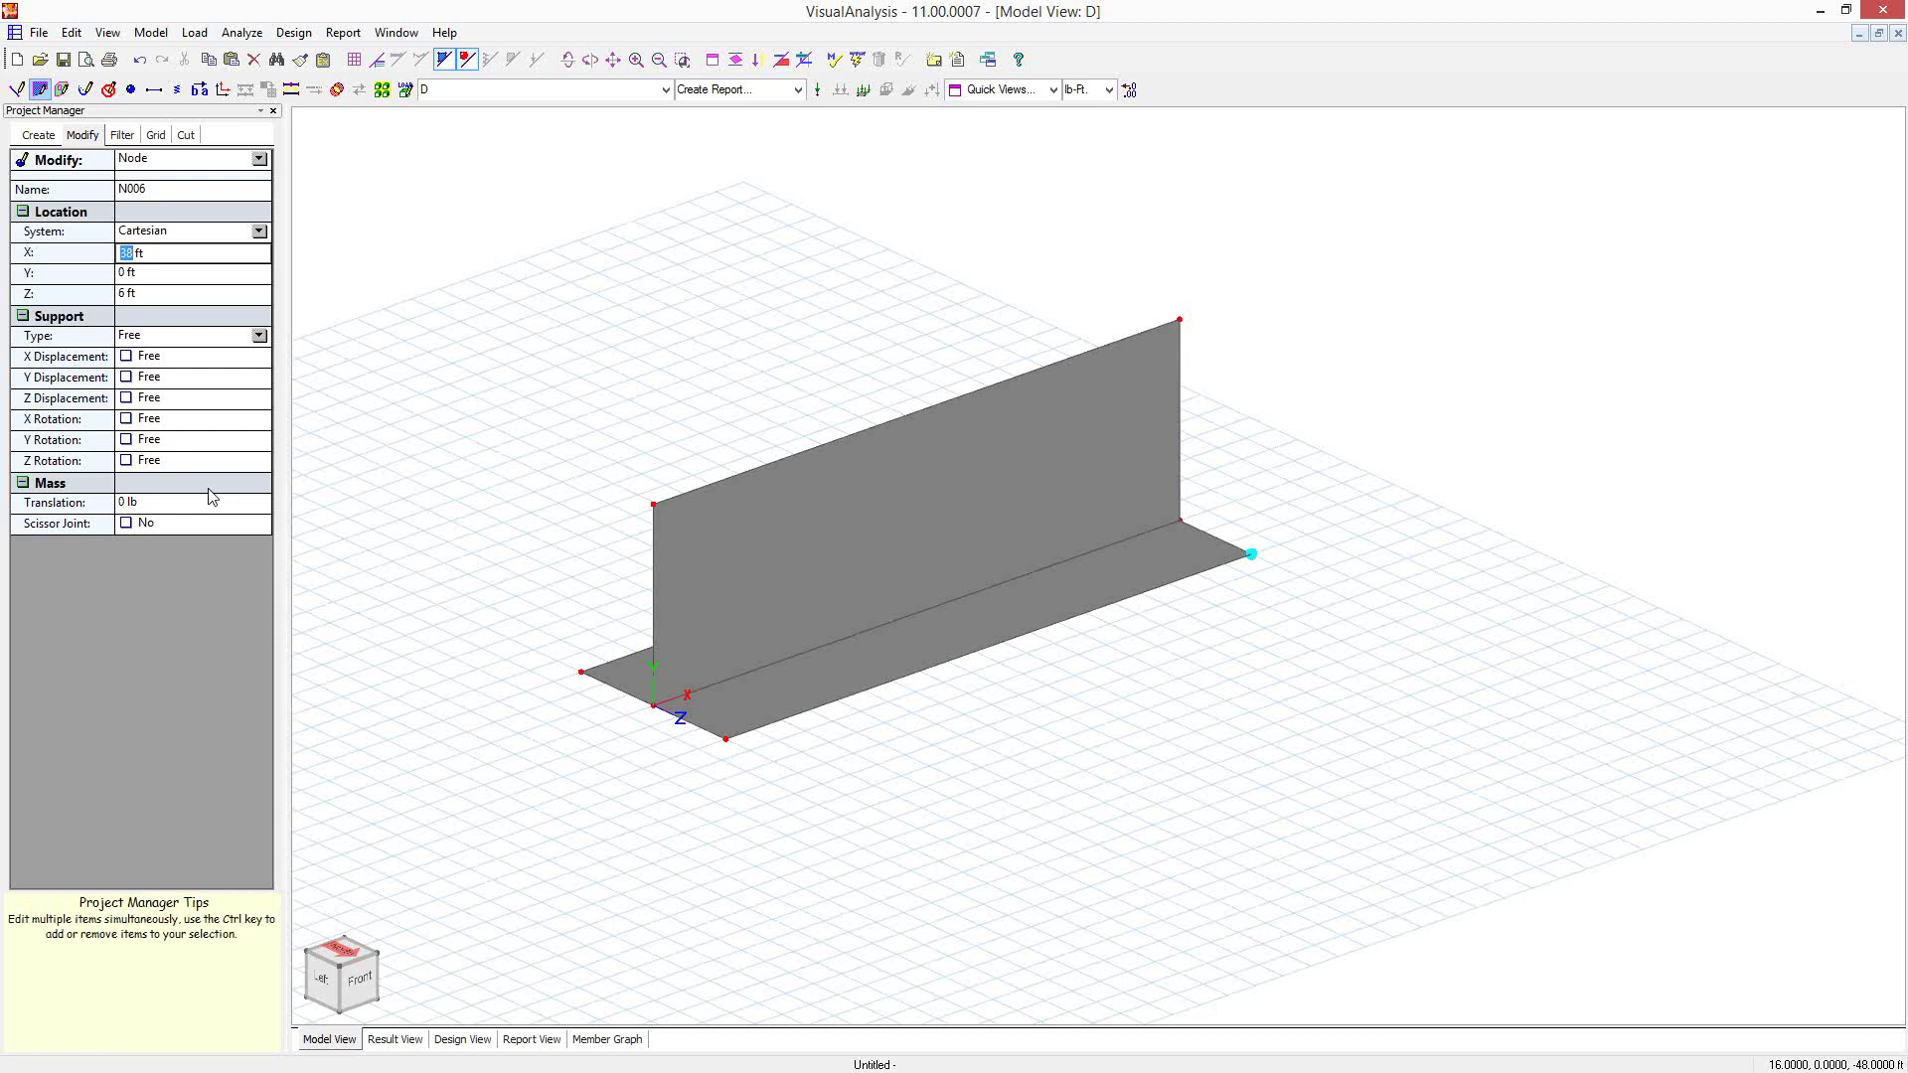
type("4")
left_click(1277, 725)
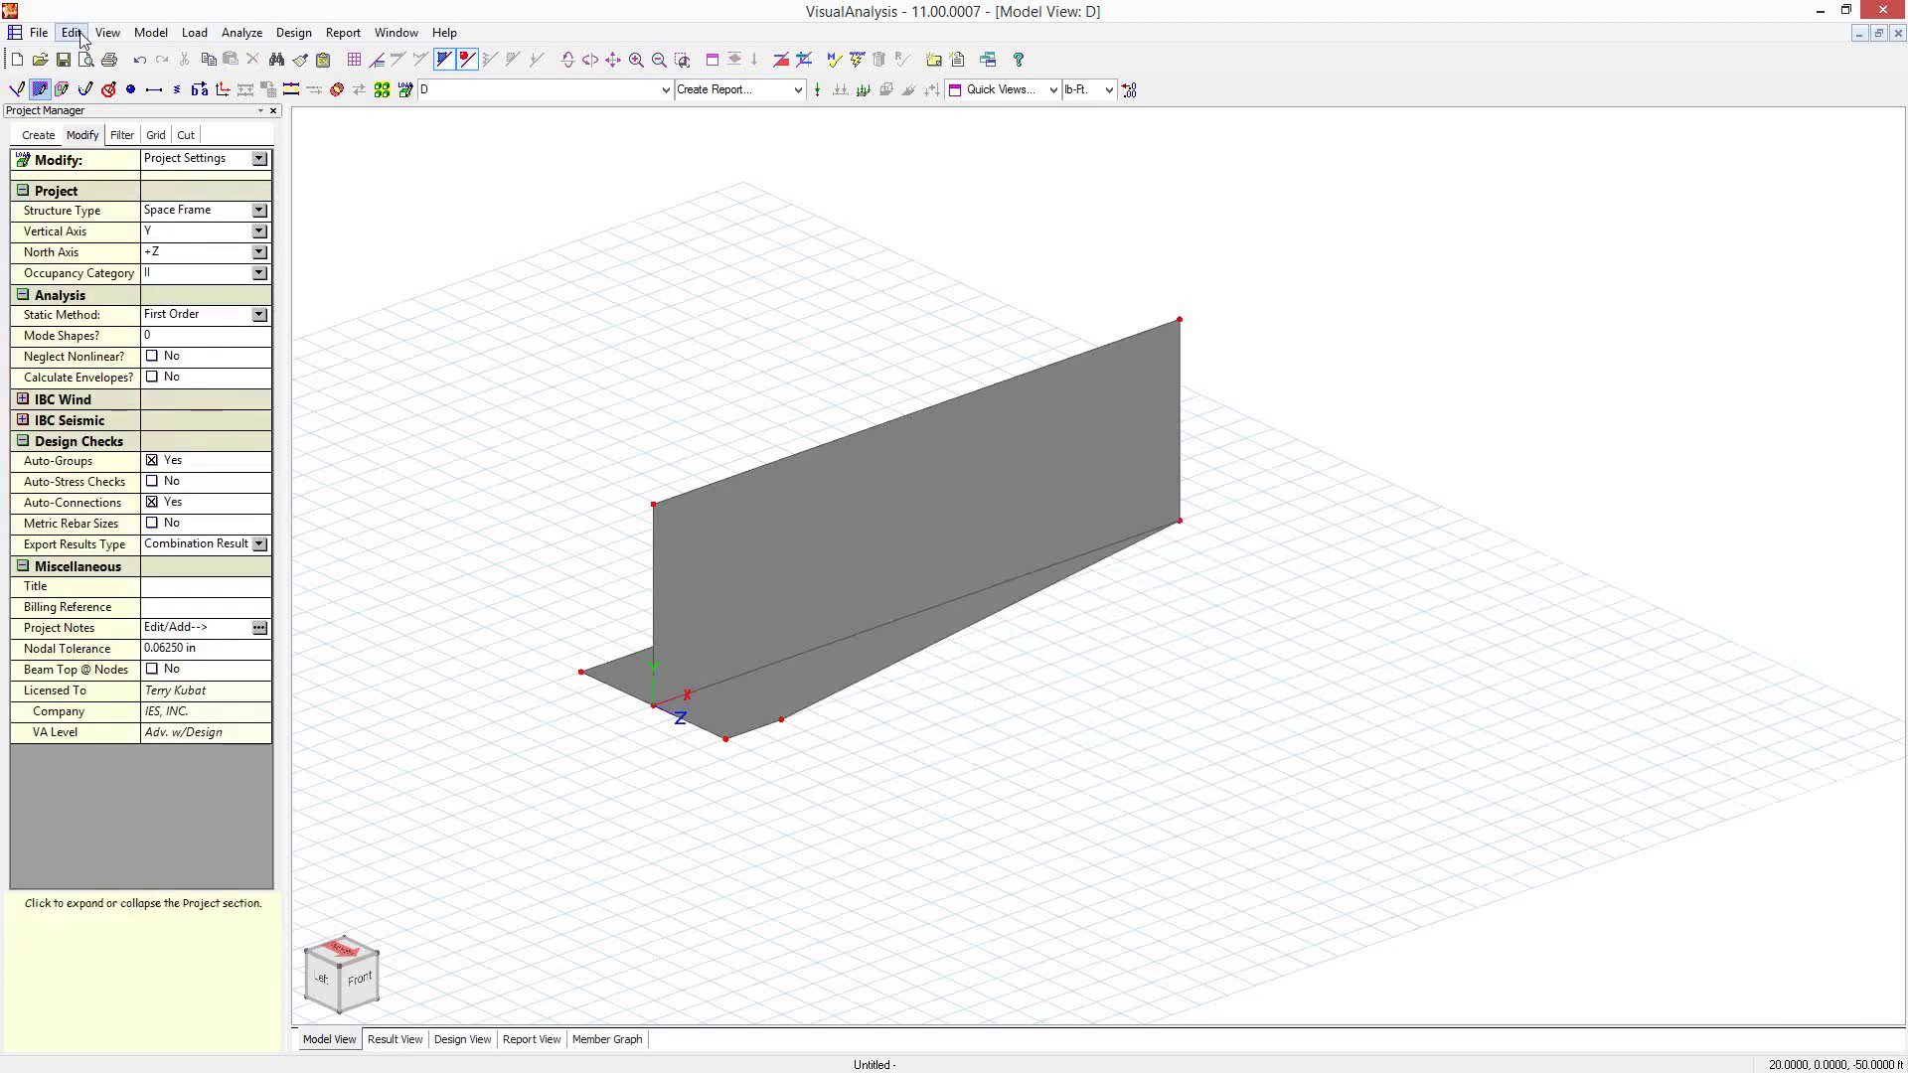
left_click(139, 60)
Set the X coordinate of all four right-end nodes to 48 ft
middle_click_drag(1086, 666, 1239, 716)
left_click(1252, 684)
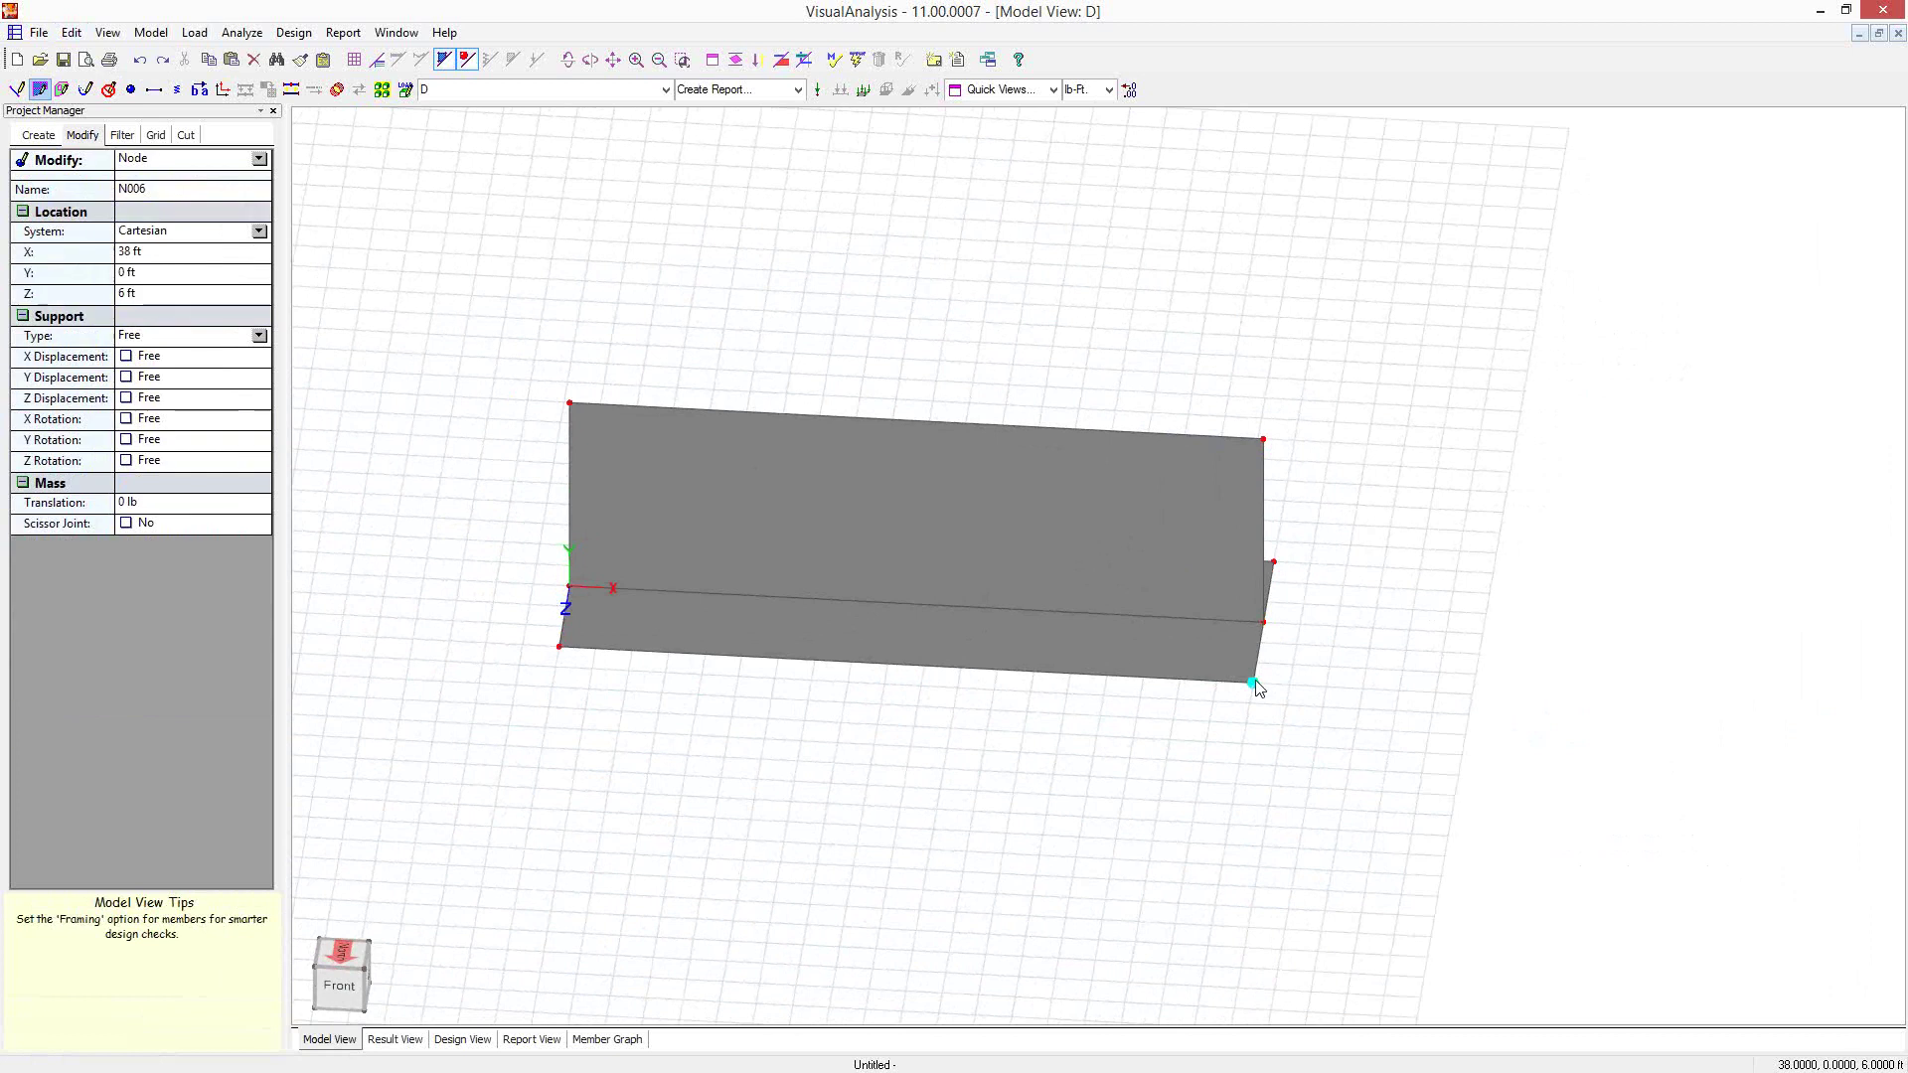
left_click(1264, 624, "ctrl")
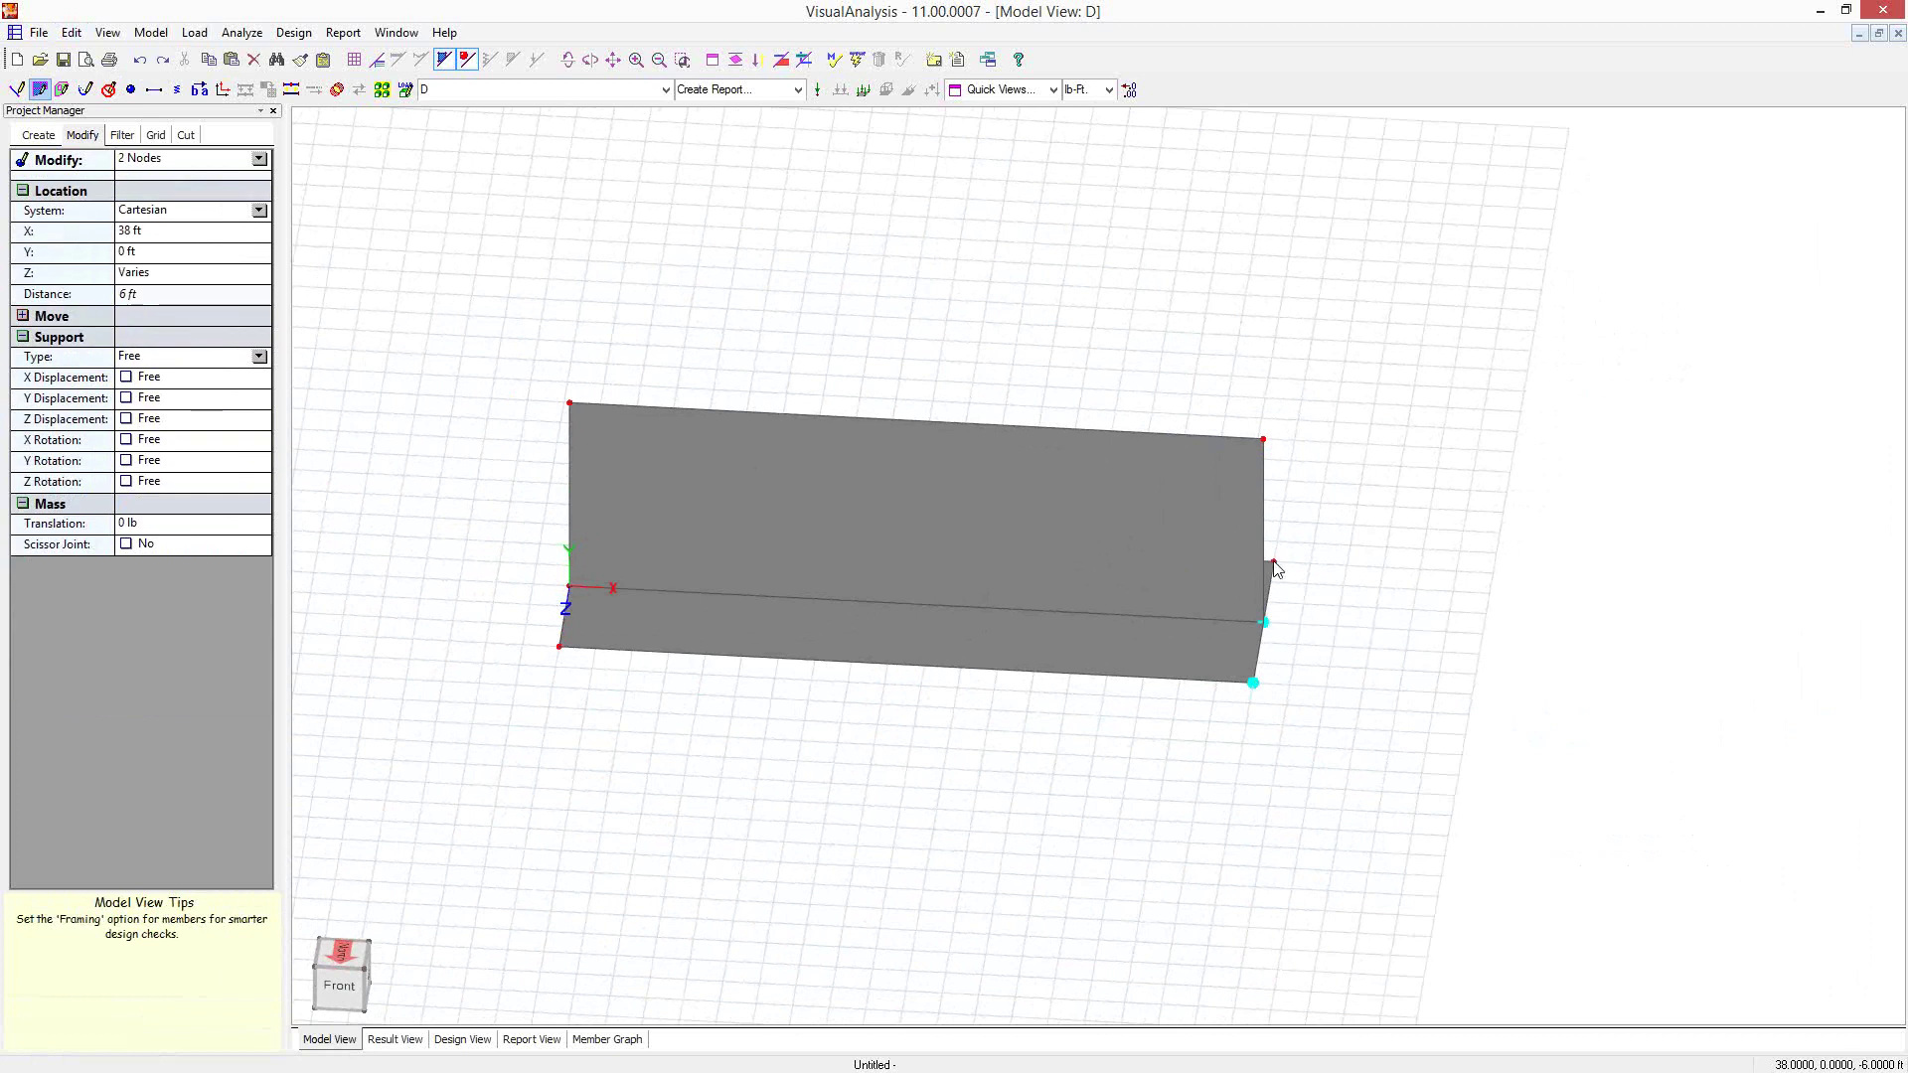
left_click(1274, 562, "ctrl")
left_click(1263, 440, "ctrl")
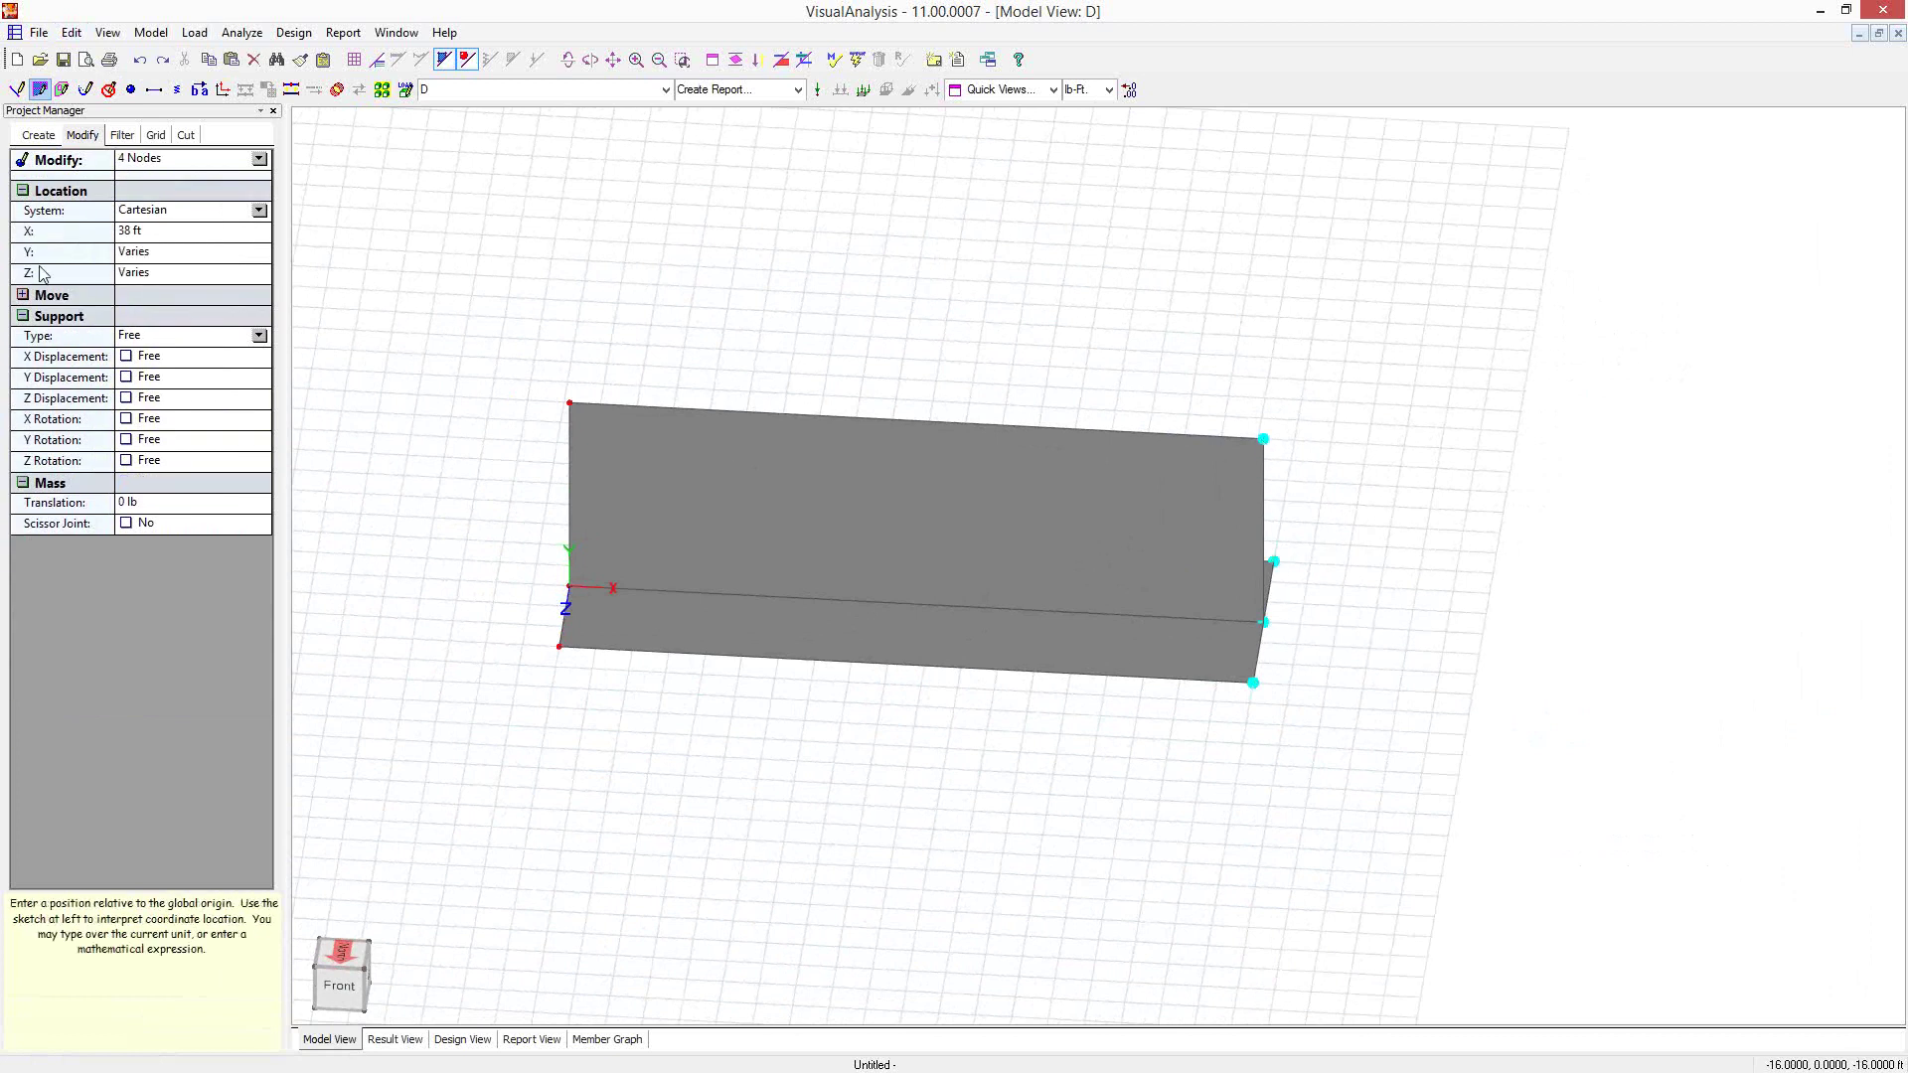
double_click(131, 232)
type("48")
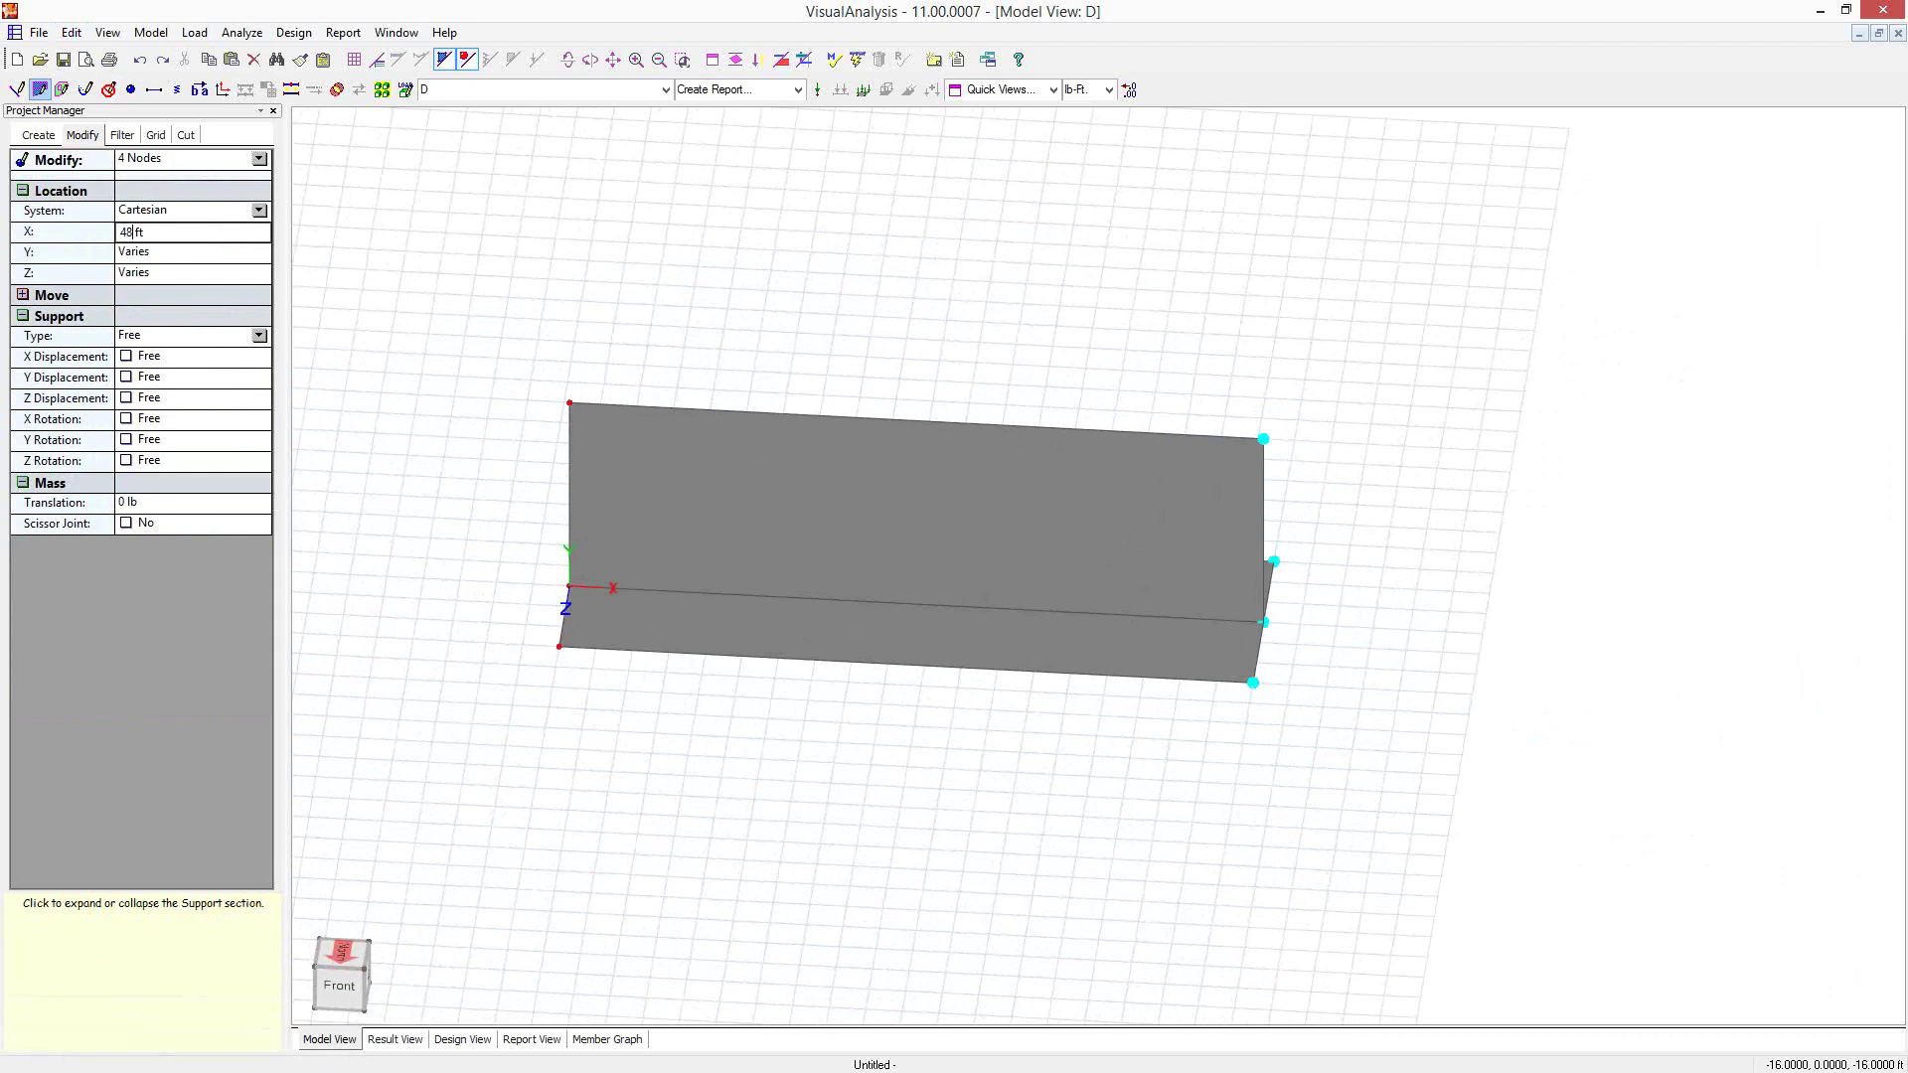
key("Tab")
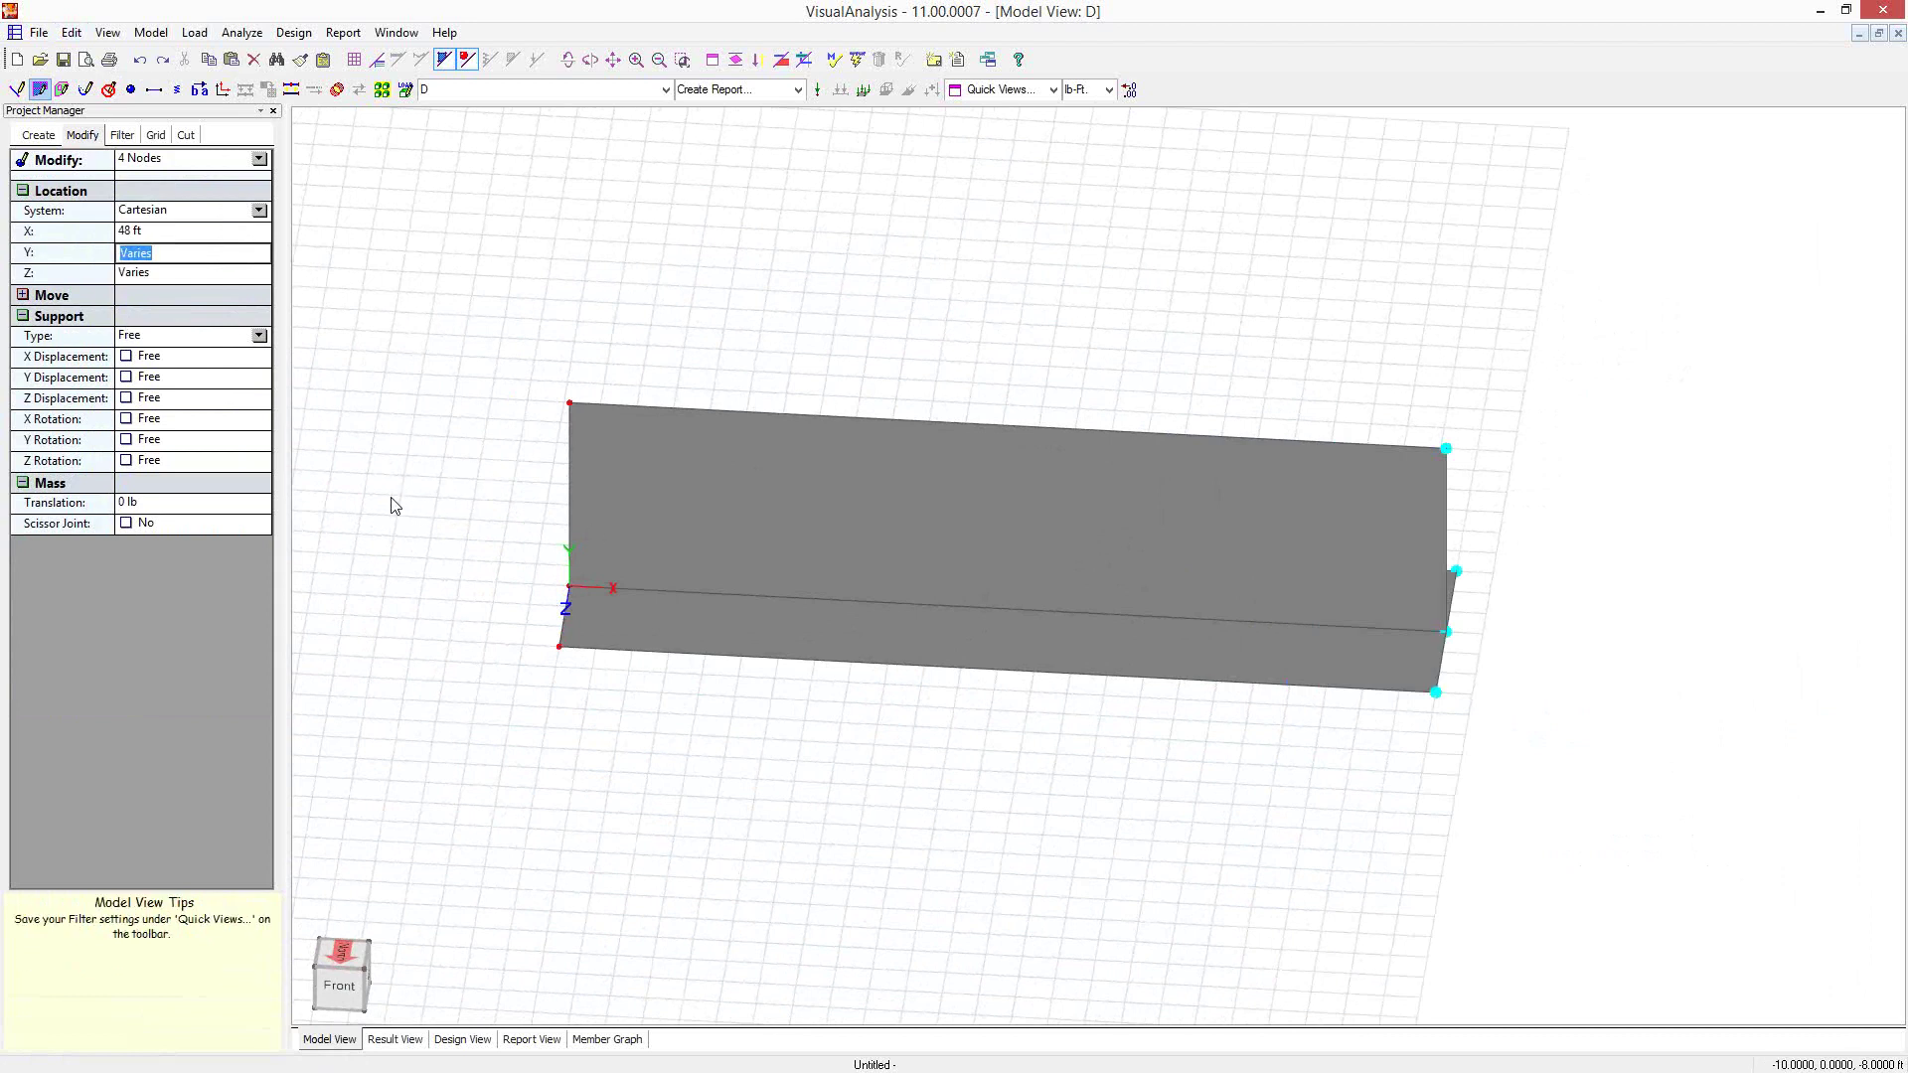
middle_click_drag(384, 503, 576, 493)
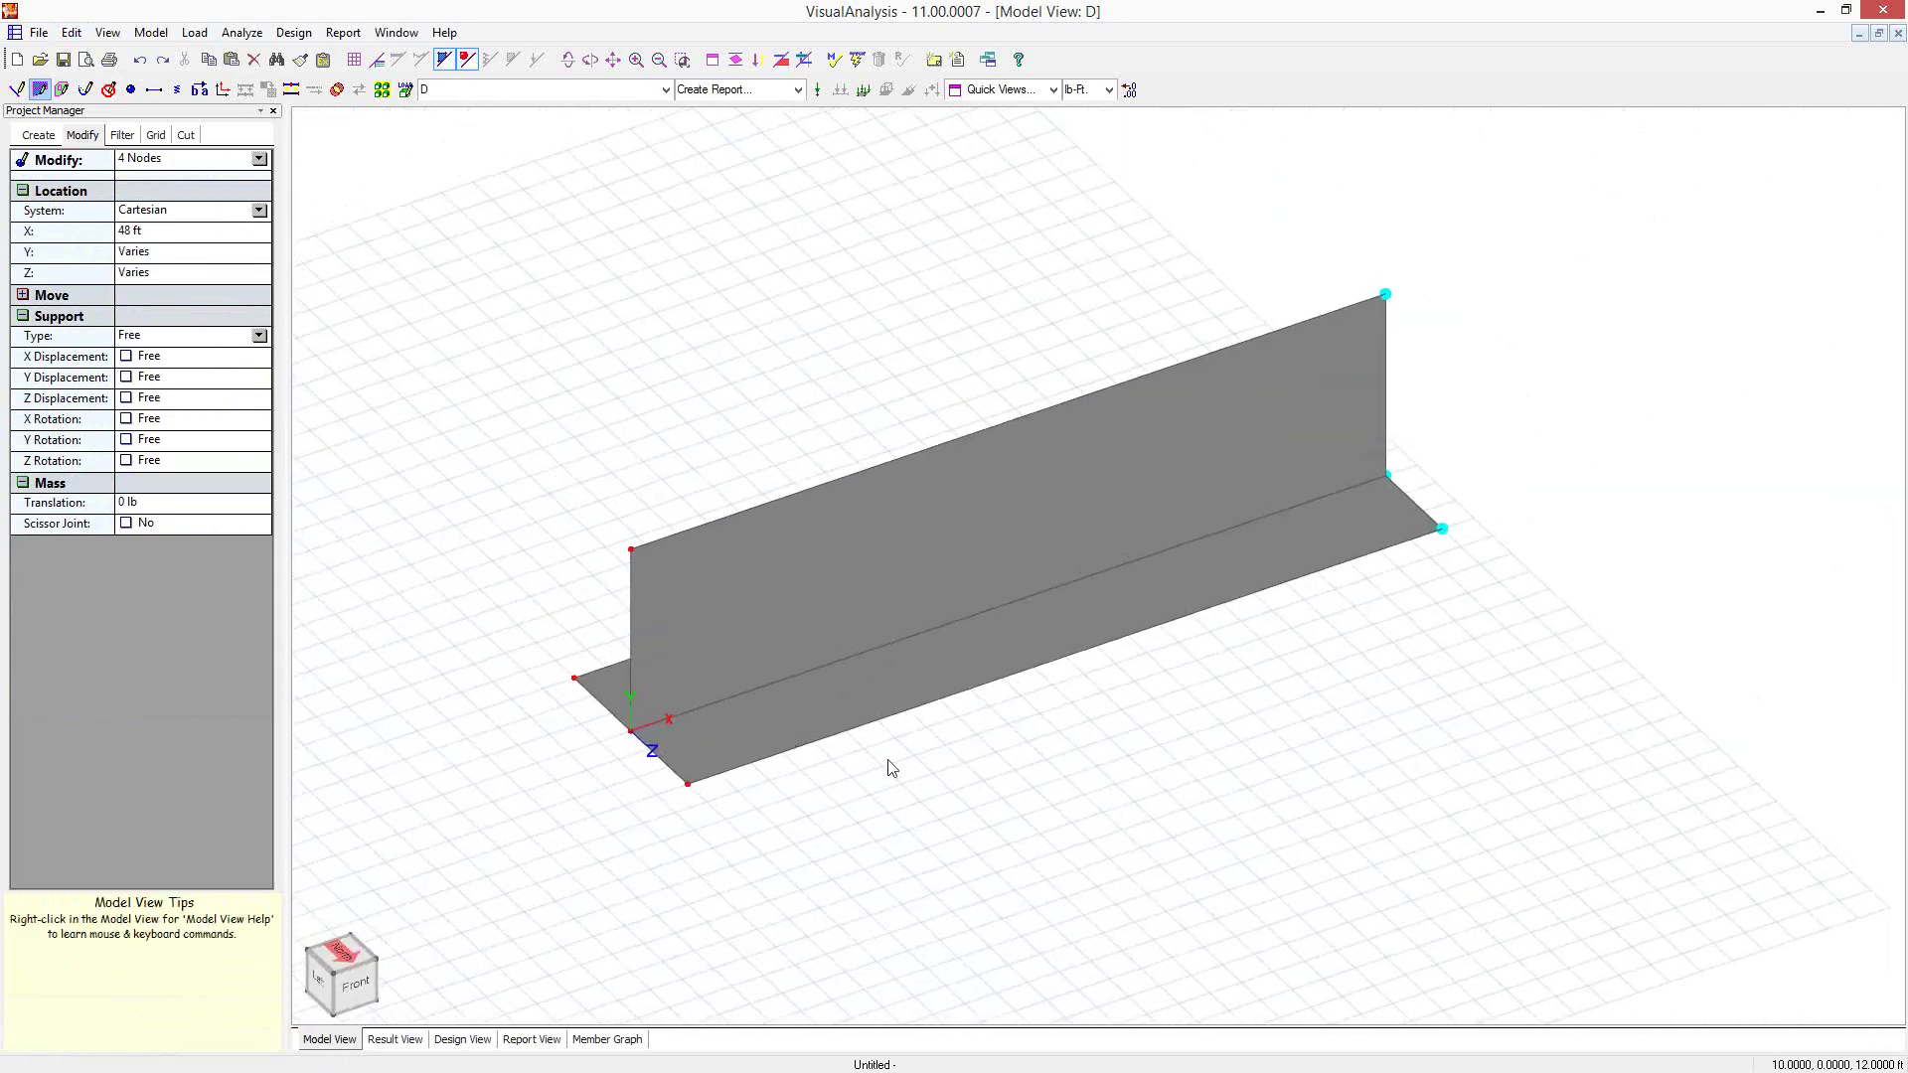
left_click(941, 757)
Split plates P001, P002 and P003 into 4 × 4 meshes, splitting members too
left_click(759, 727)
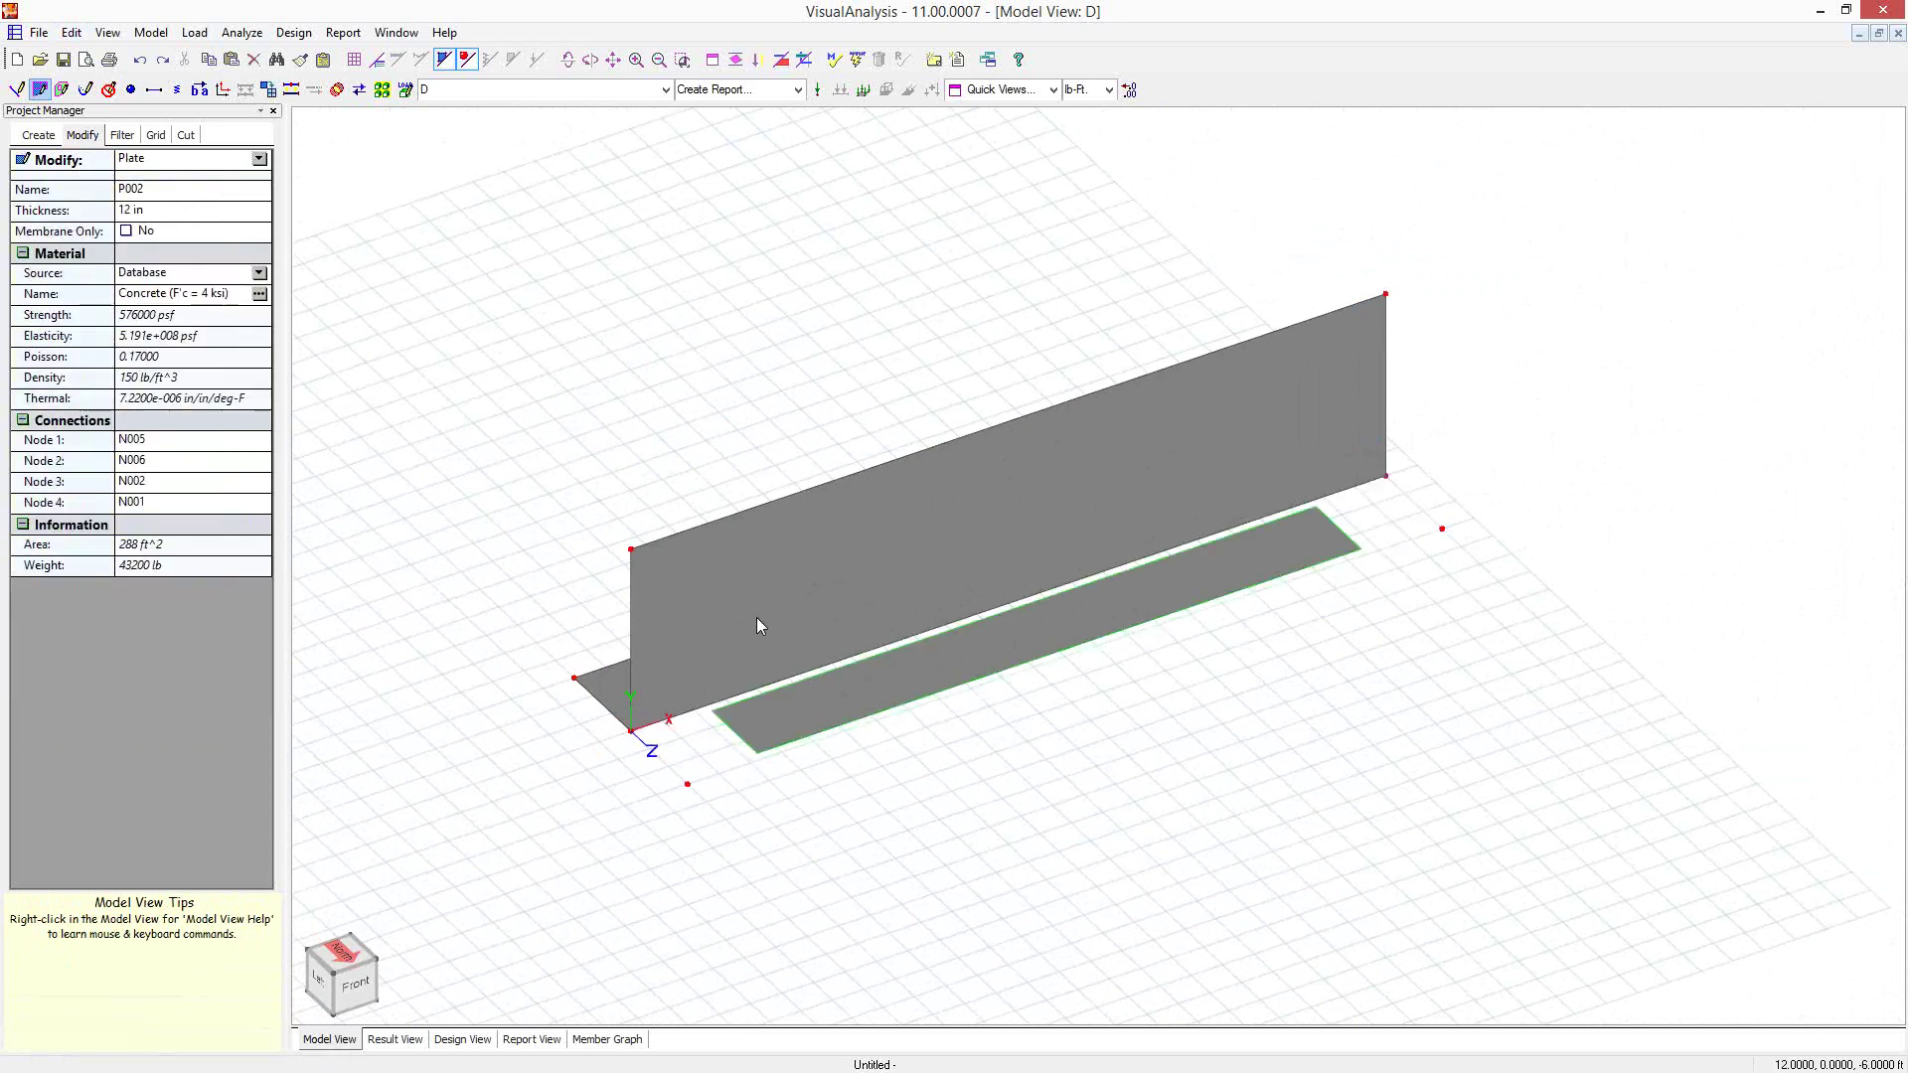
left_click(755, 617, "ctrl")
left_click(620, 696, "ctrl")
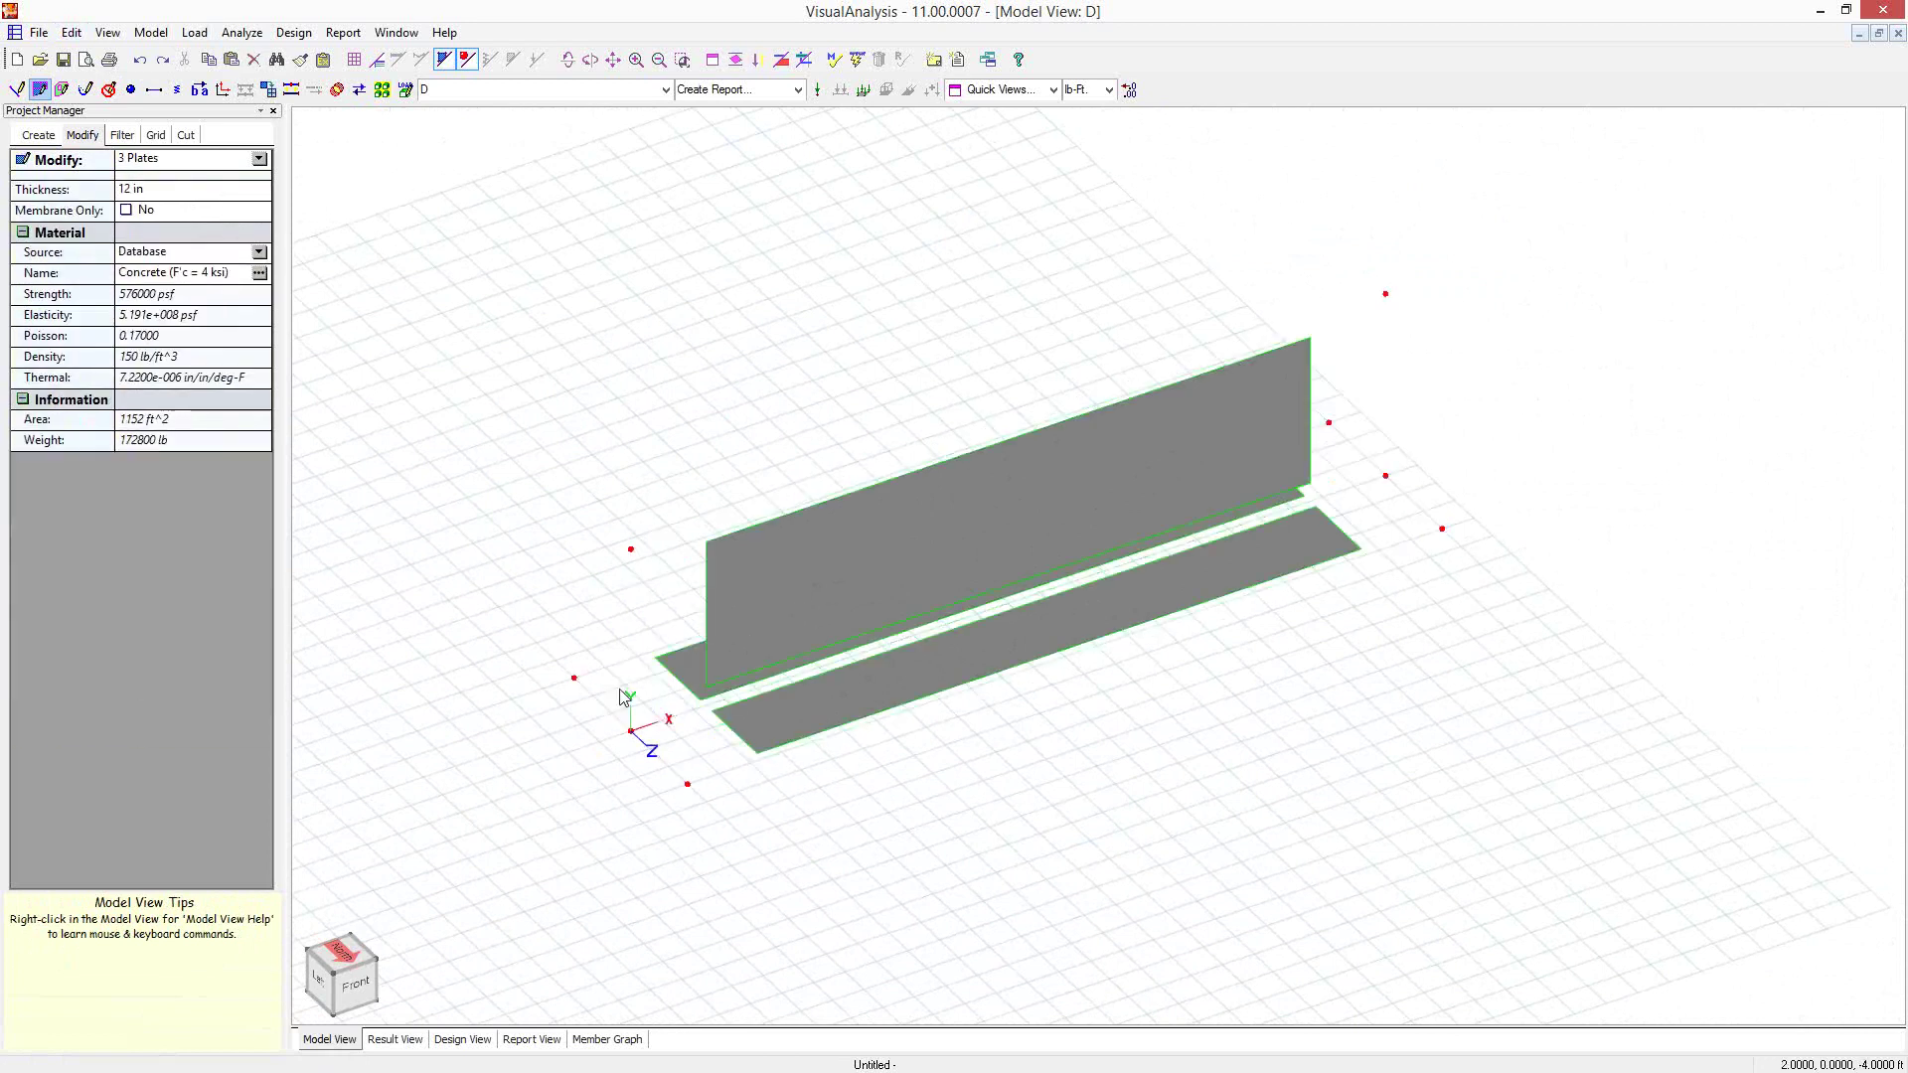
right_click(473, 546)
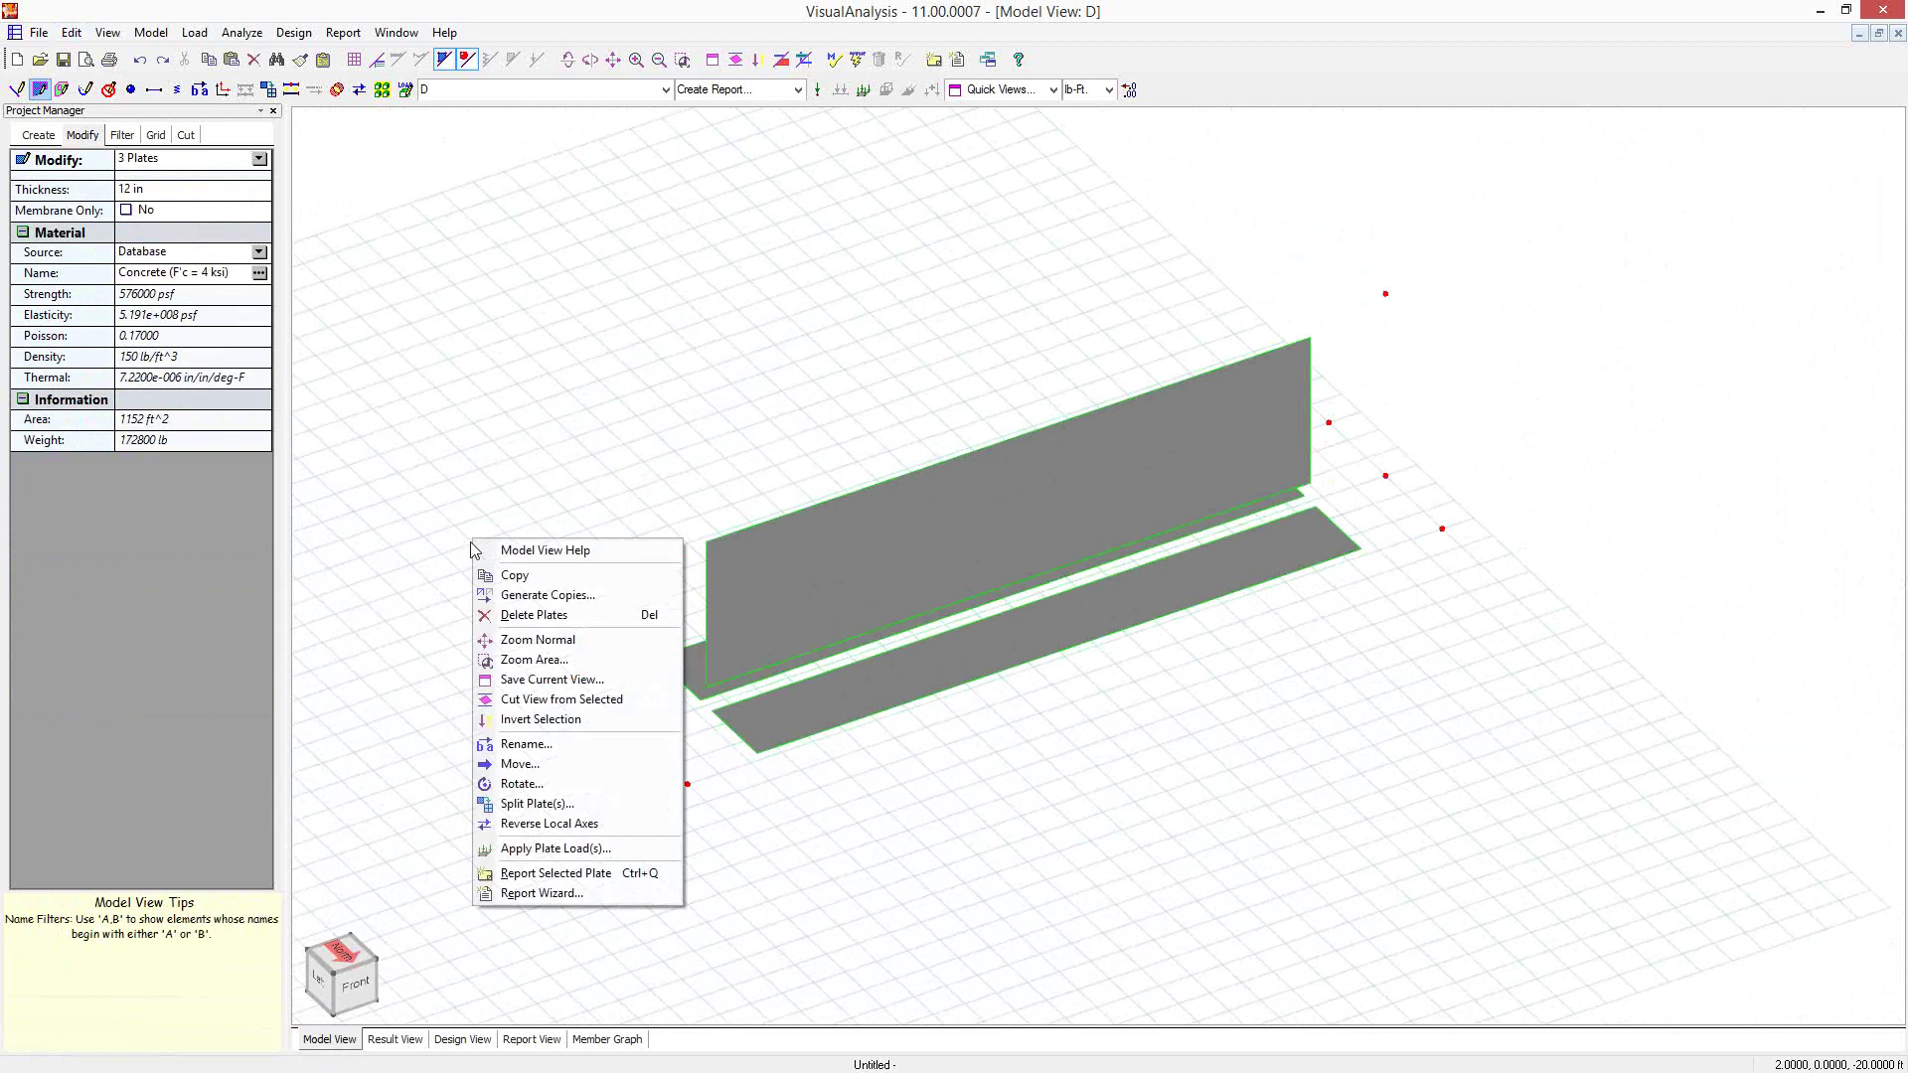
left_click(526, 803)
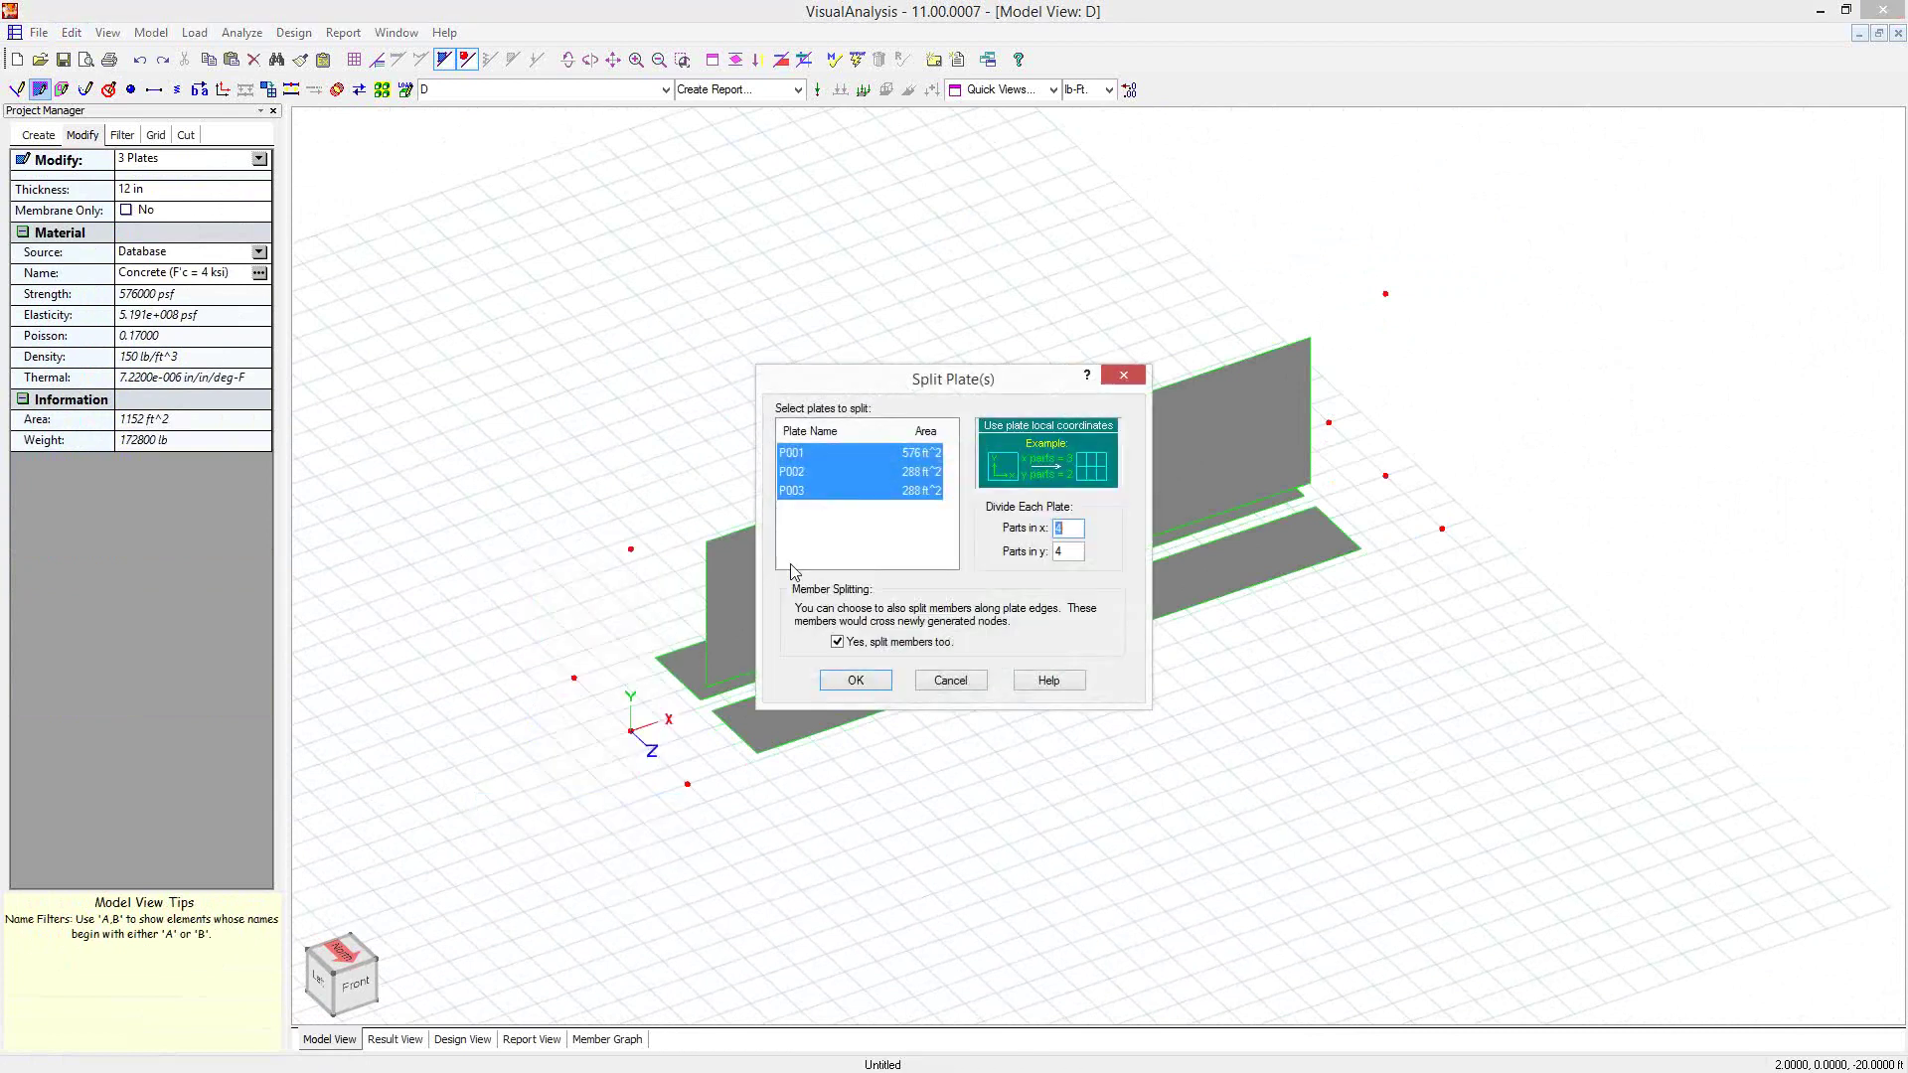
type("1")
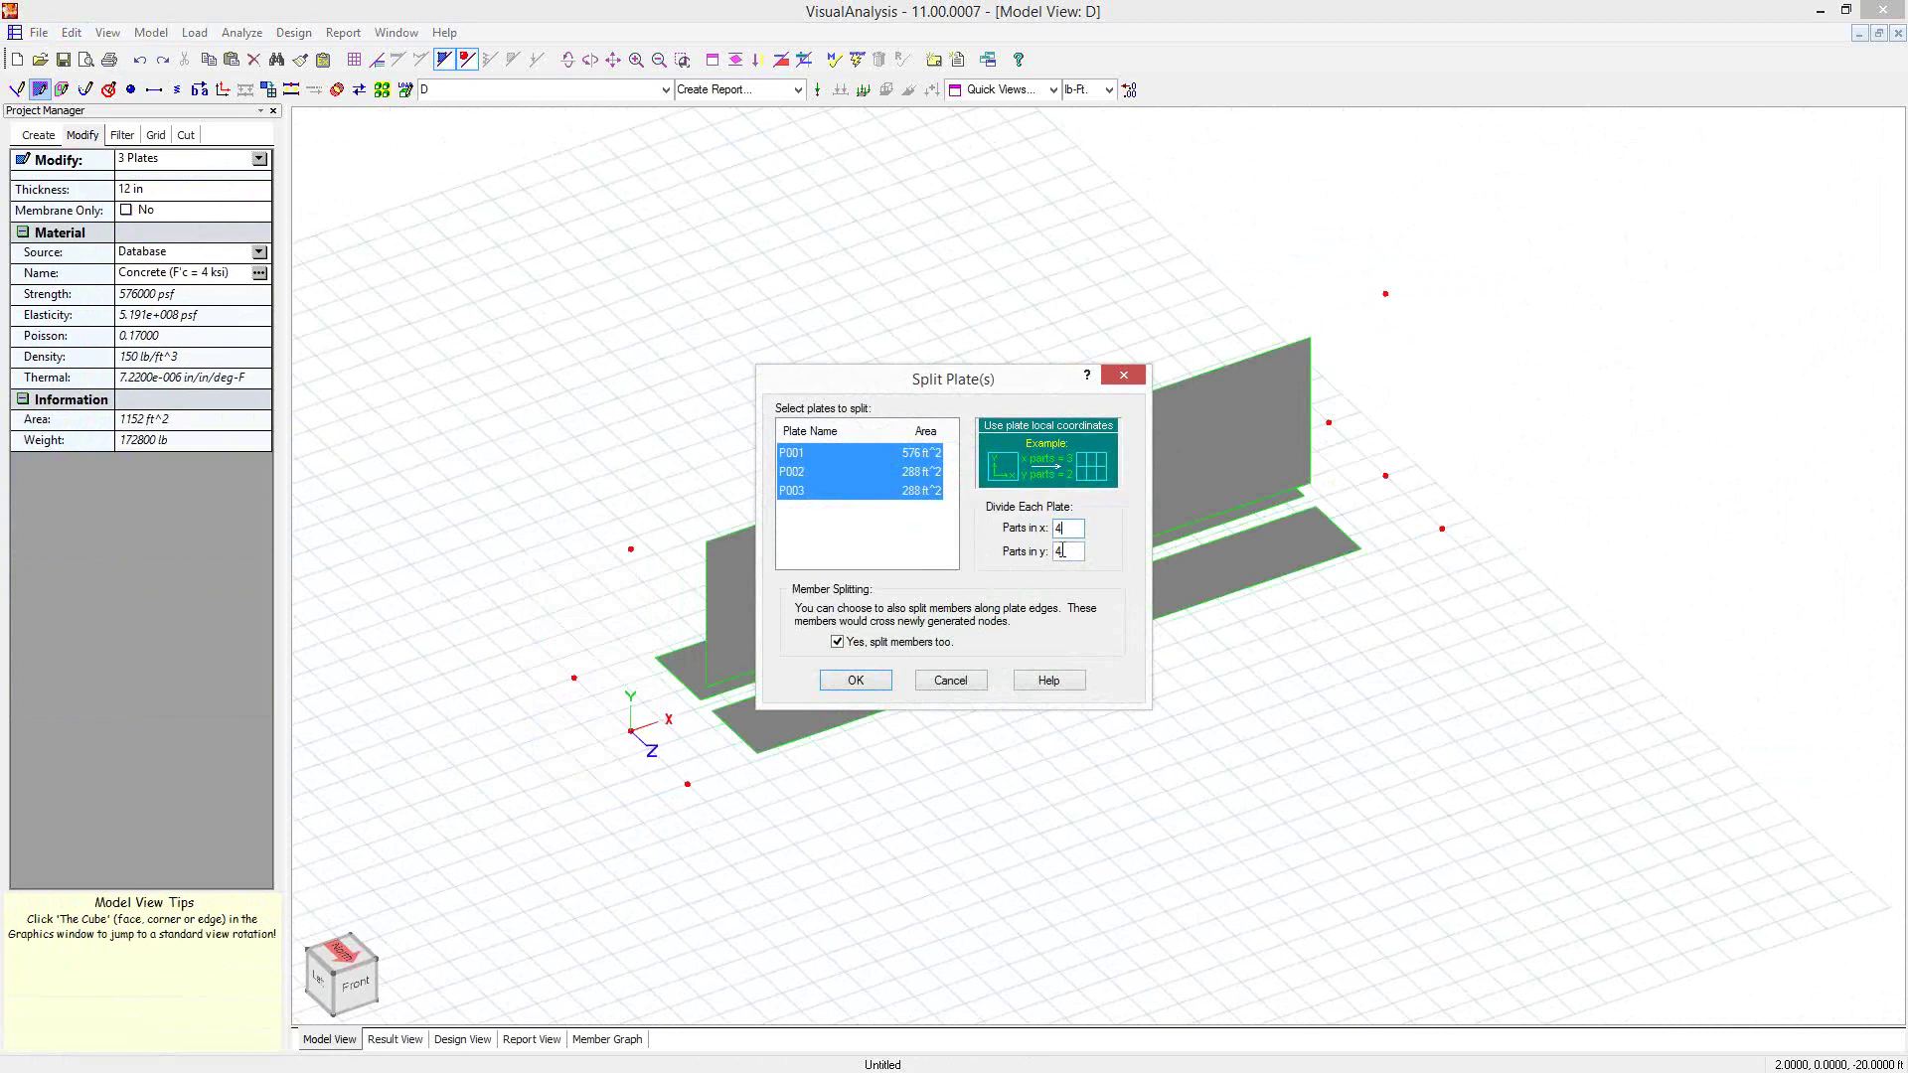
left_click(855, 679)
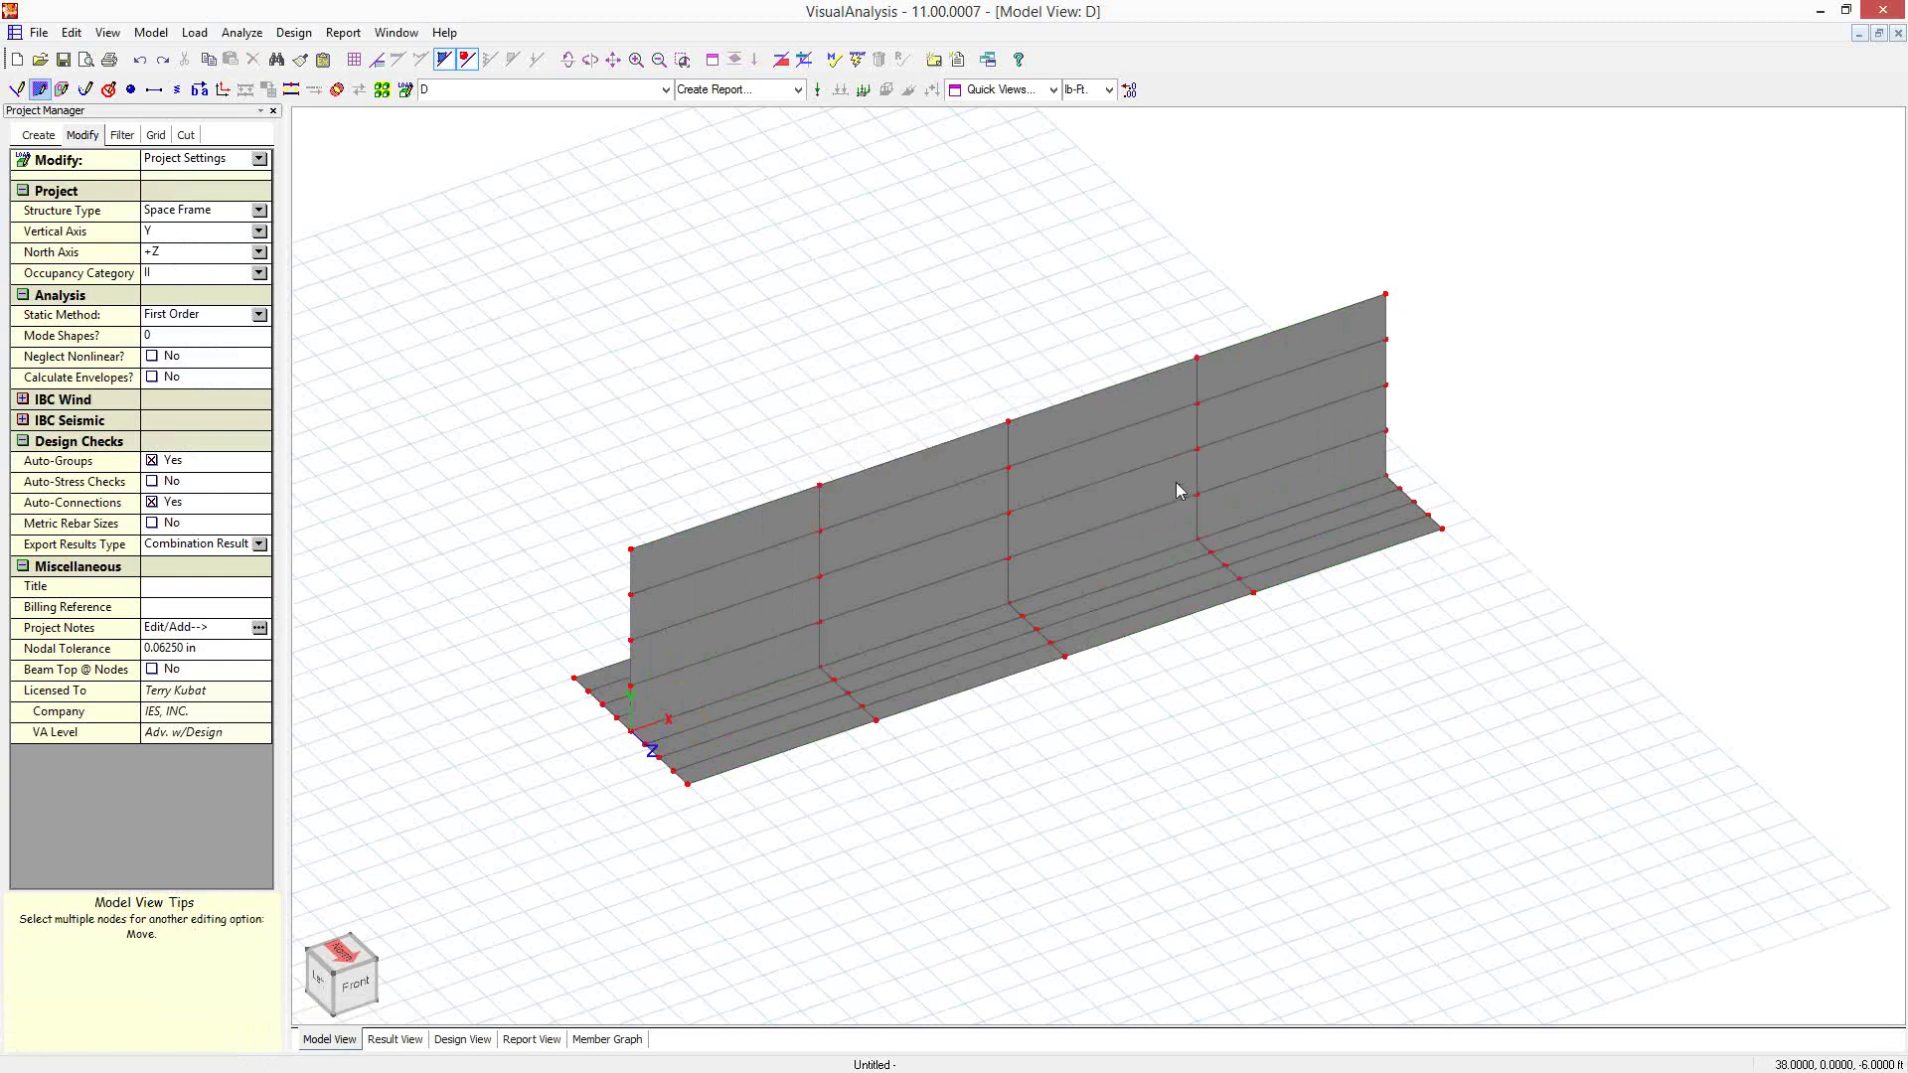
Stand the grid vertically: X-Orientation 0 deg, Y-Orientation 90 deg, X-Location 12 ft
middle_click_drag(498, 537, 600, 558)
middle_click_drag(481, 691, 771, 652, "shift")
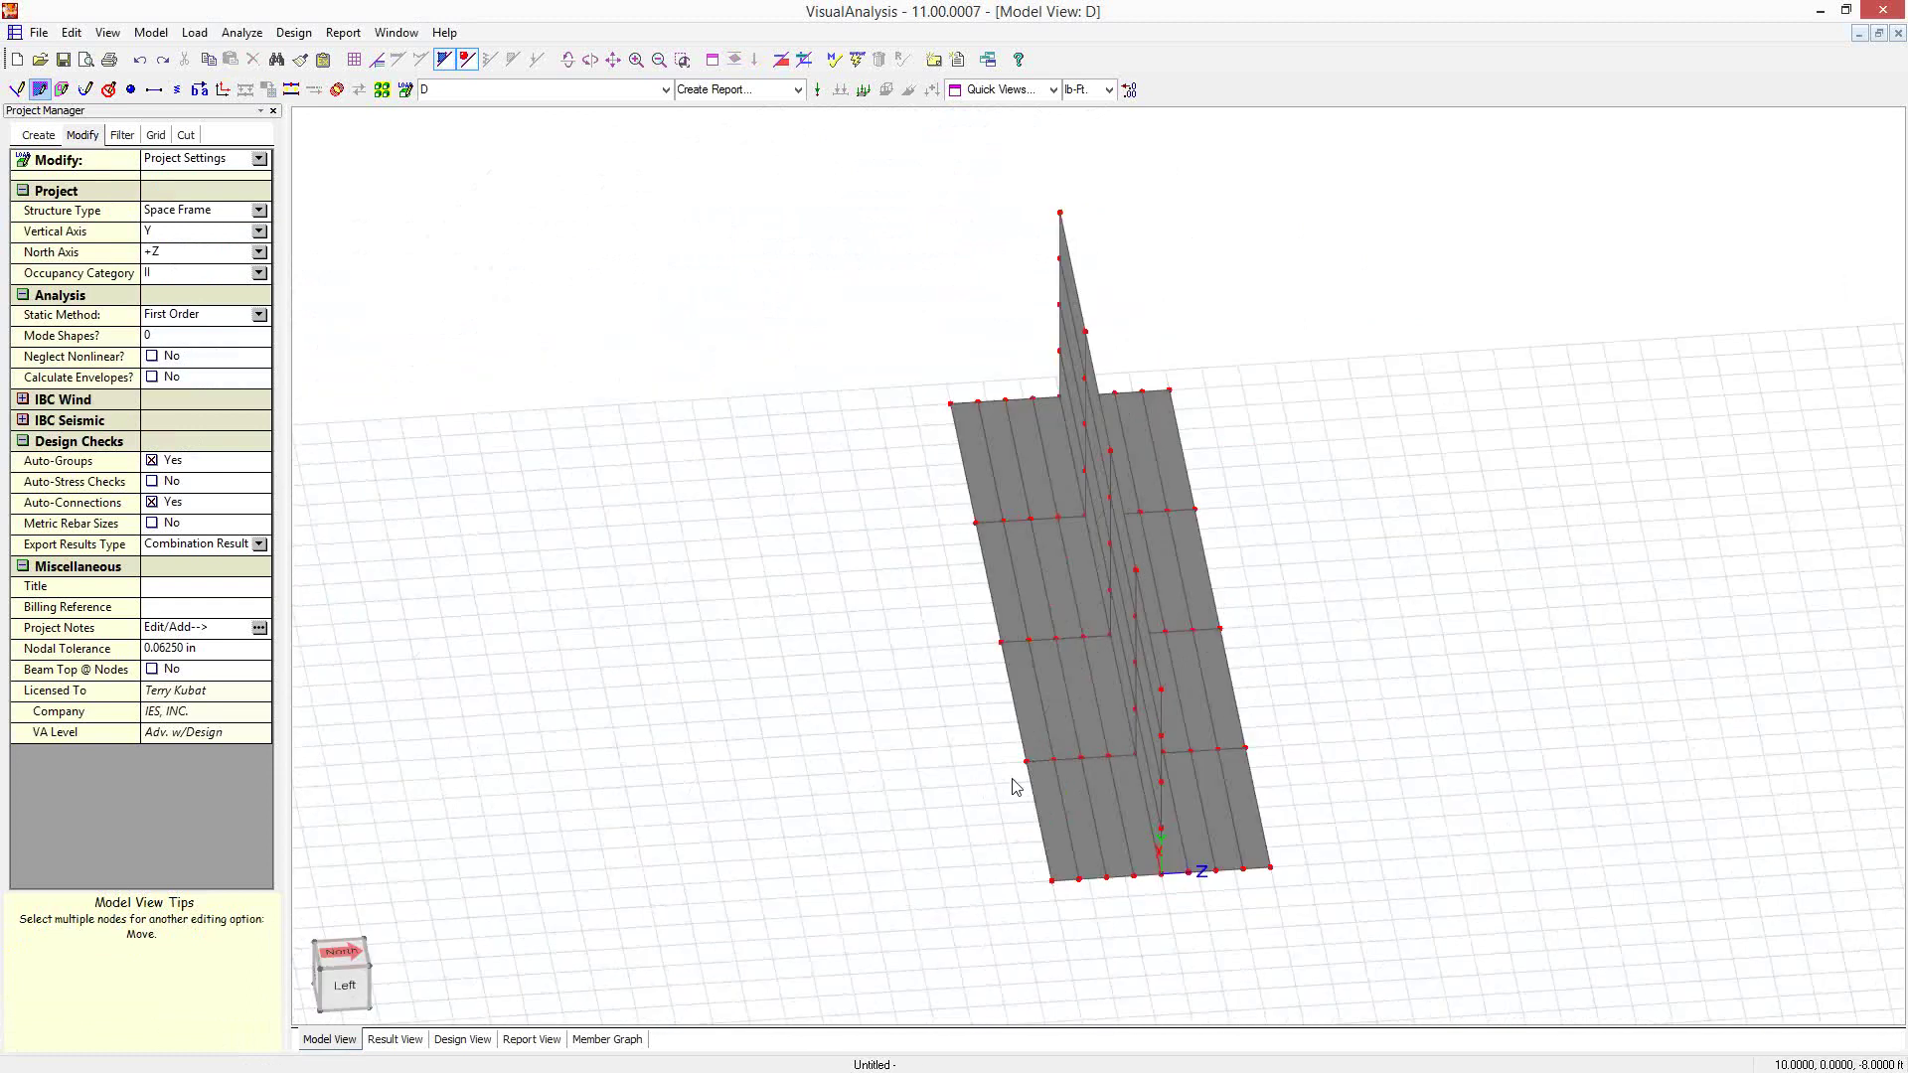
left_click(156, 136)
double_click(151, 493)
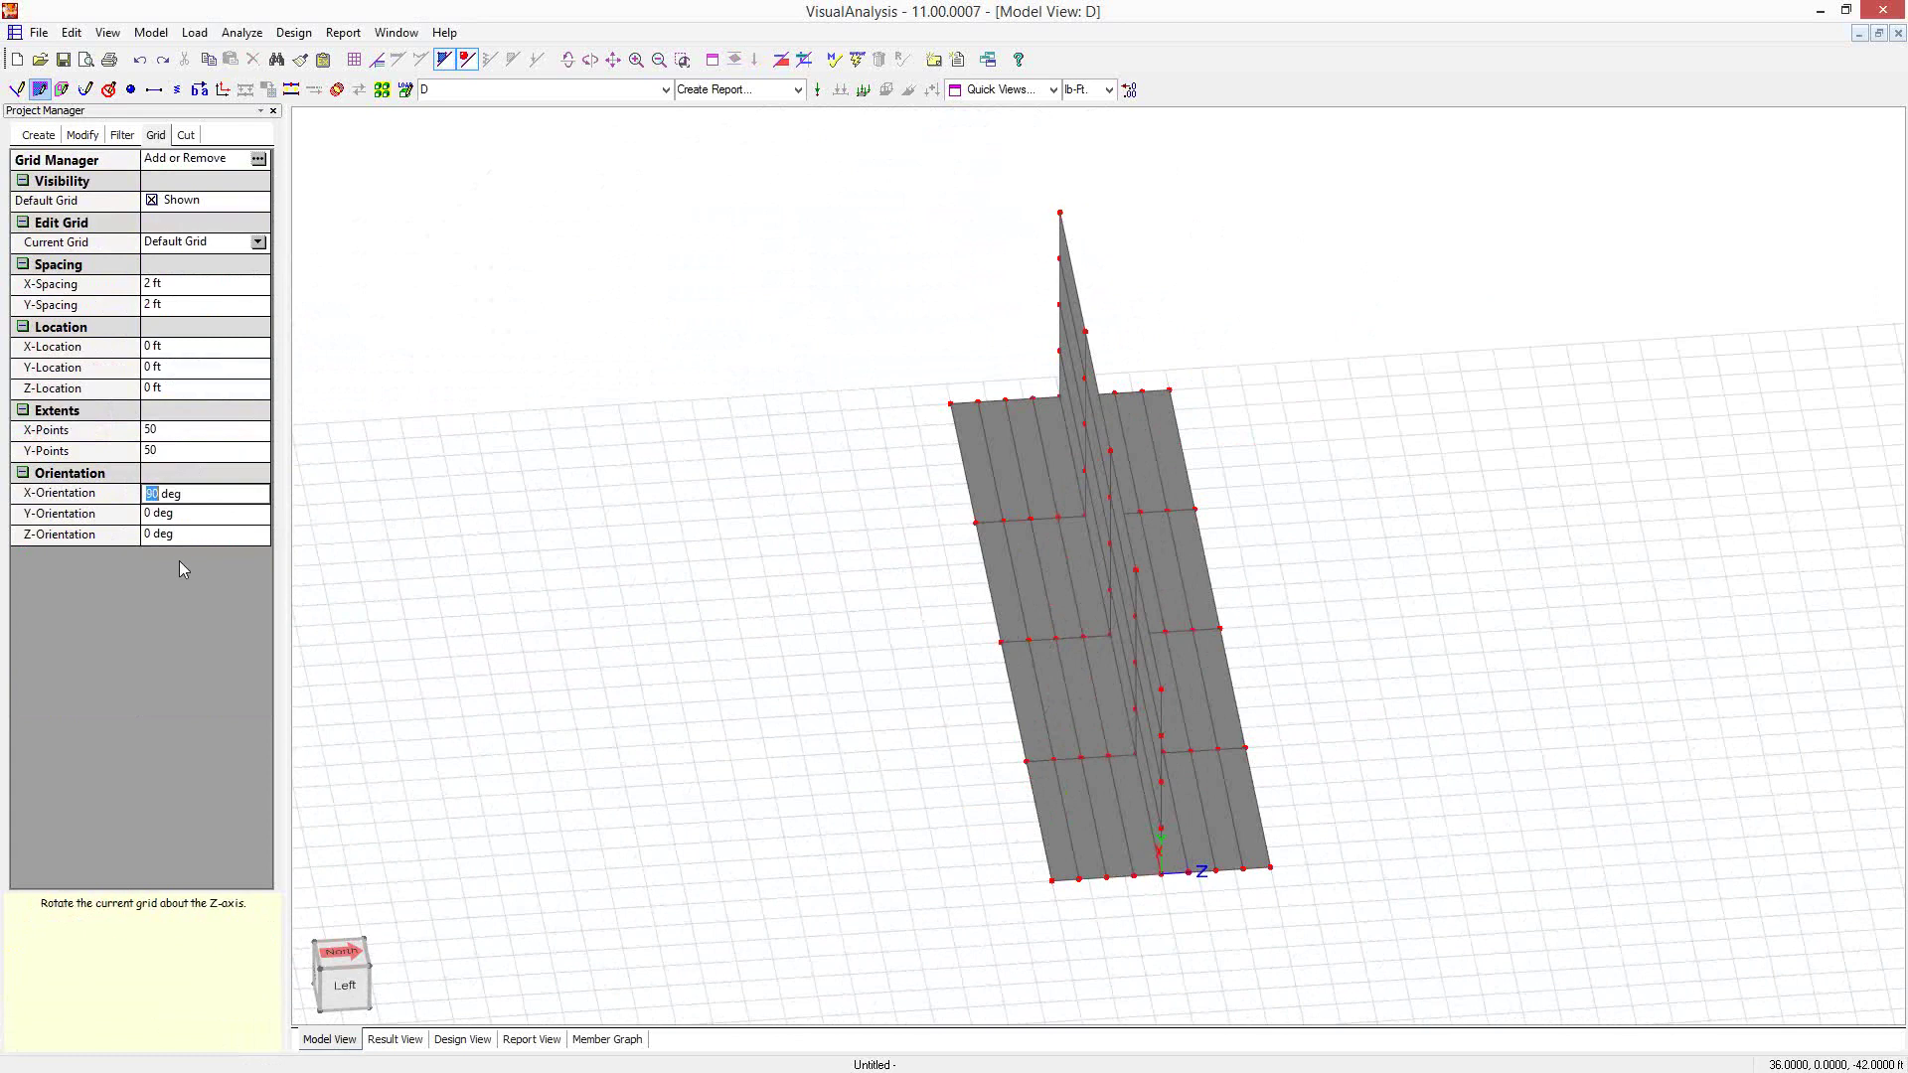
type("0")
key("Tab")
type("90")
key("Tab")
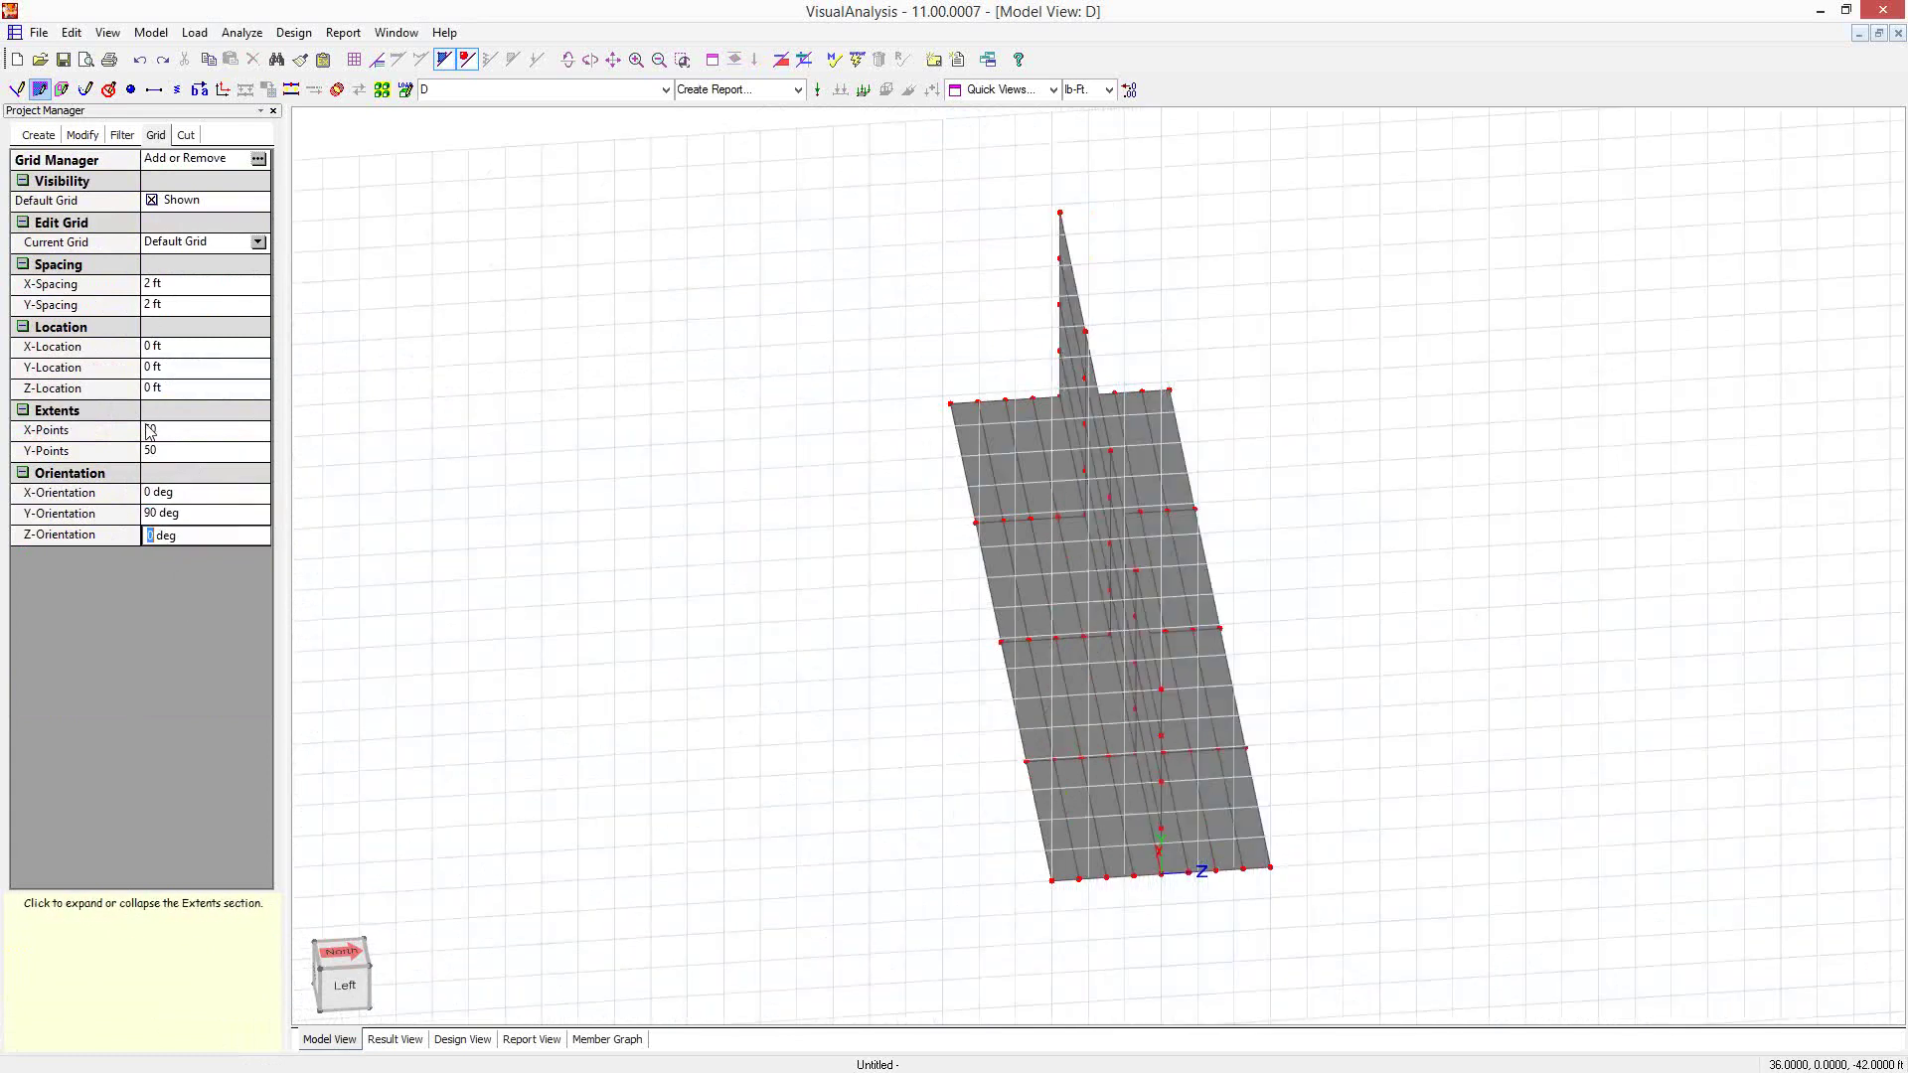
double_click(151, 349)
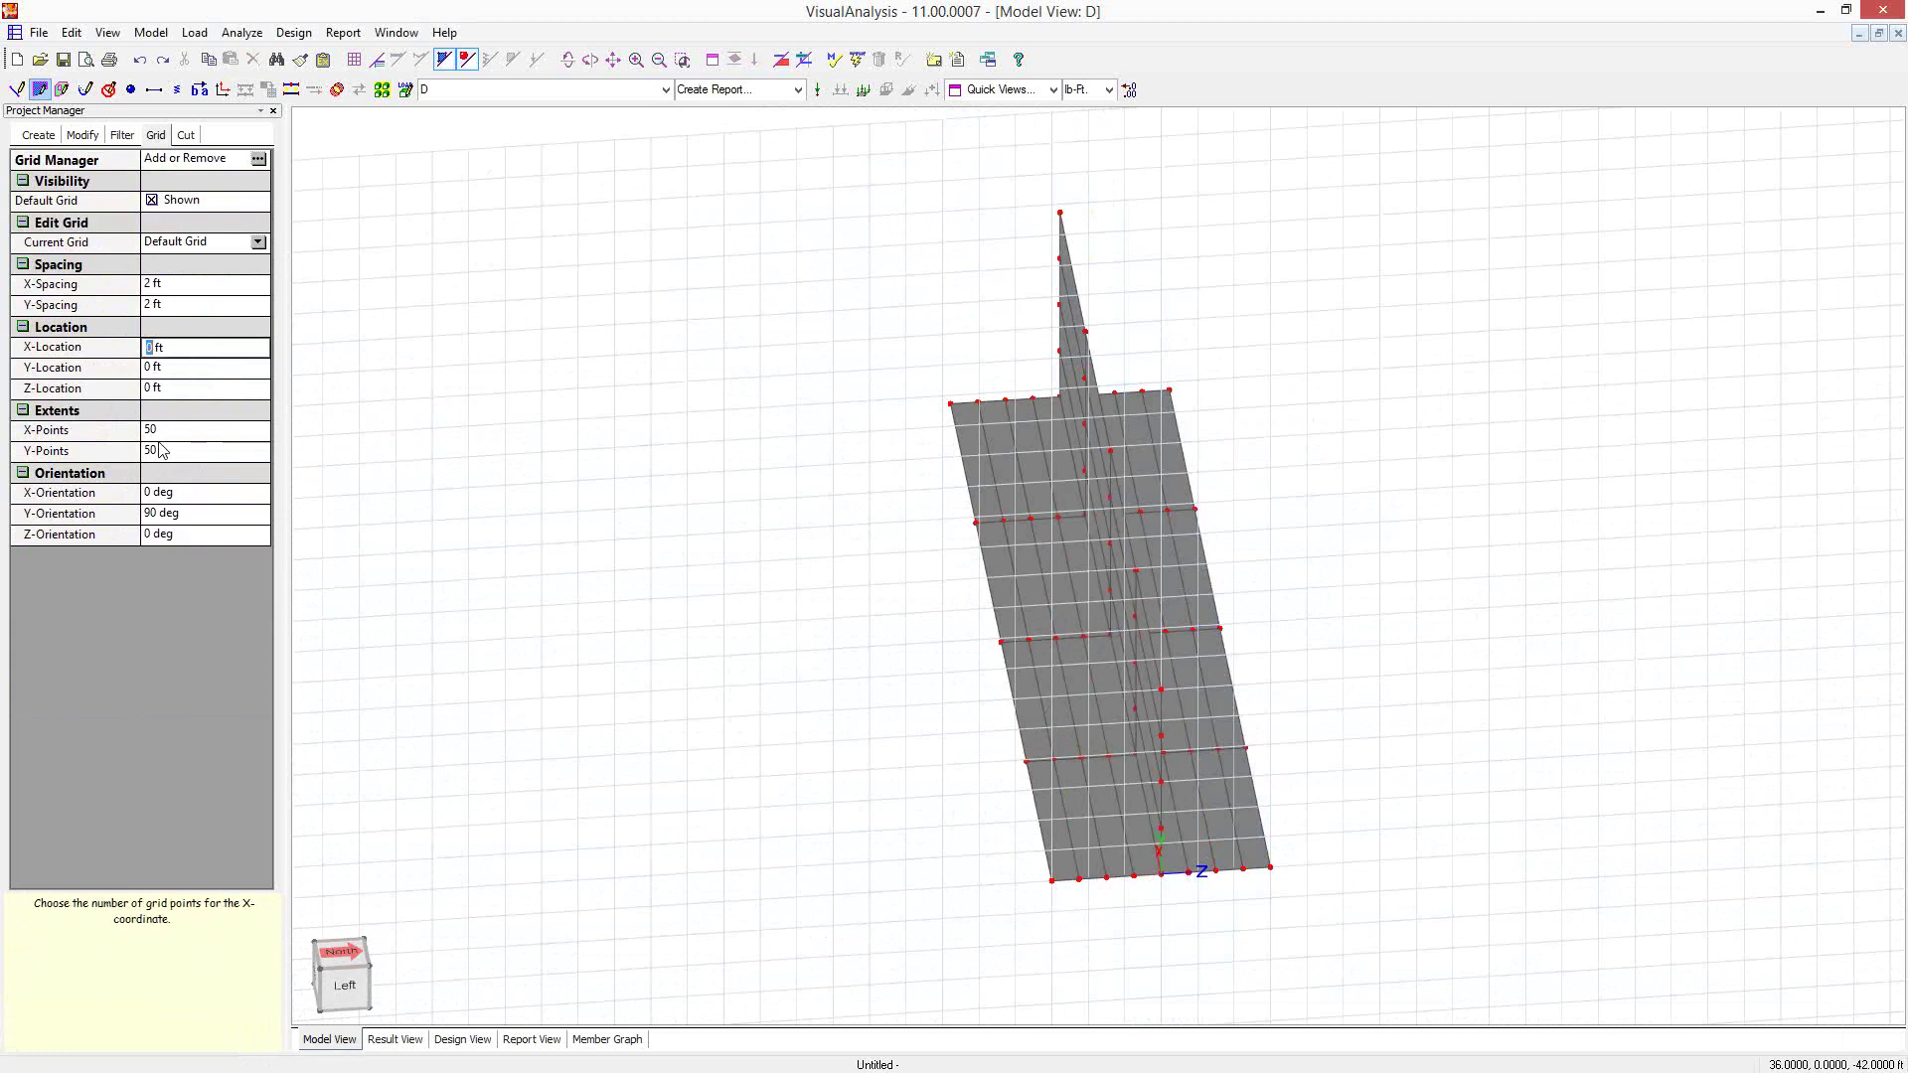
type("12")
key("Return")
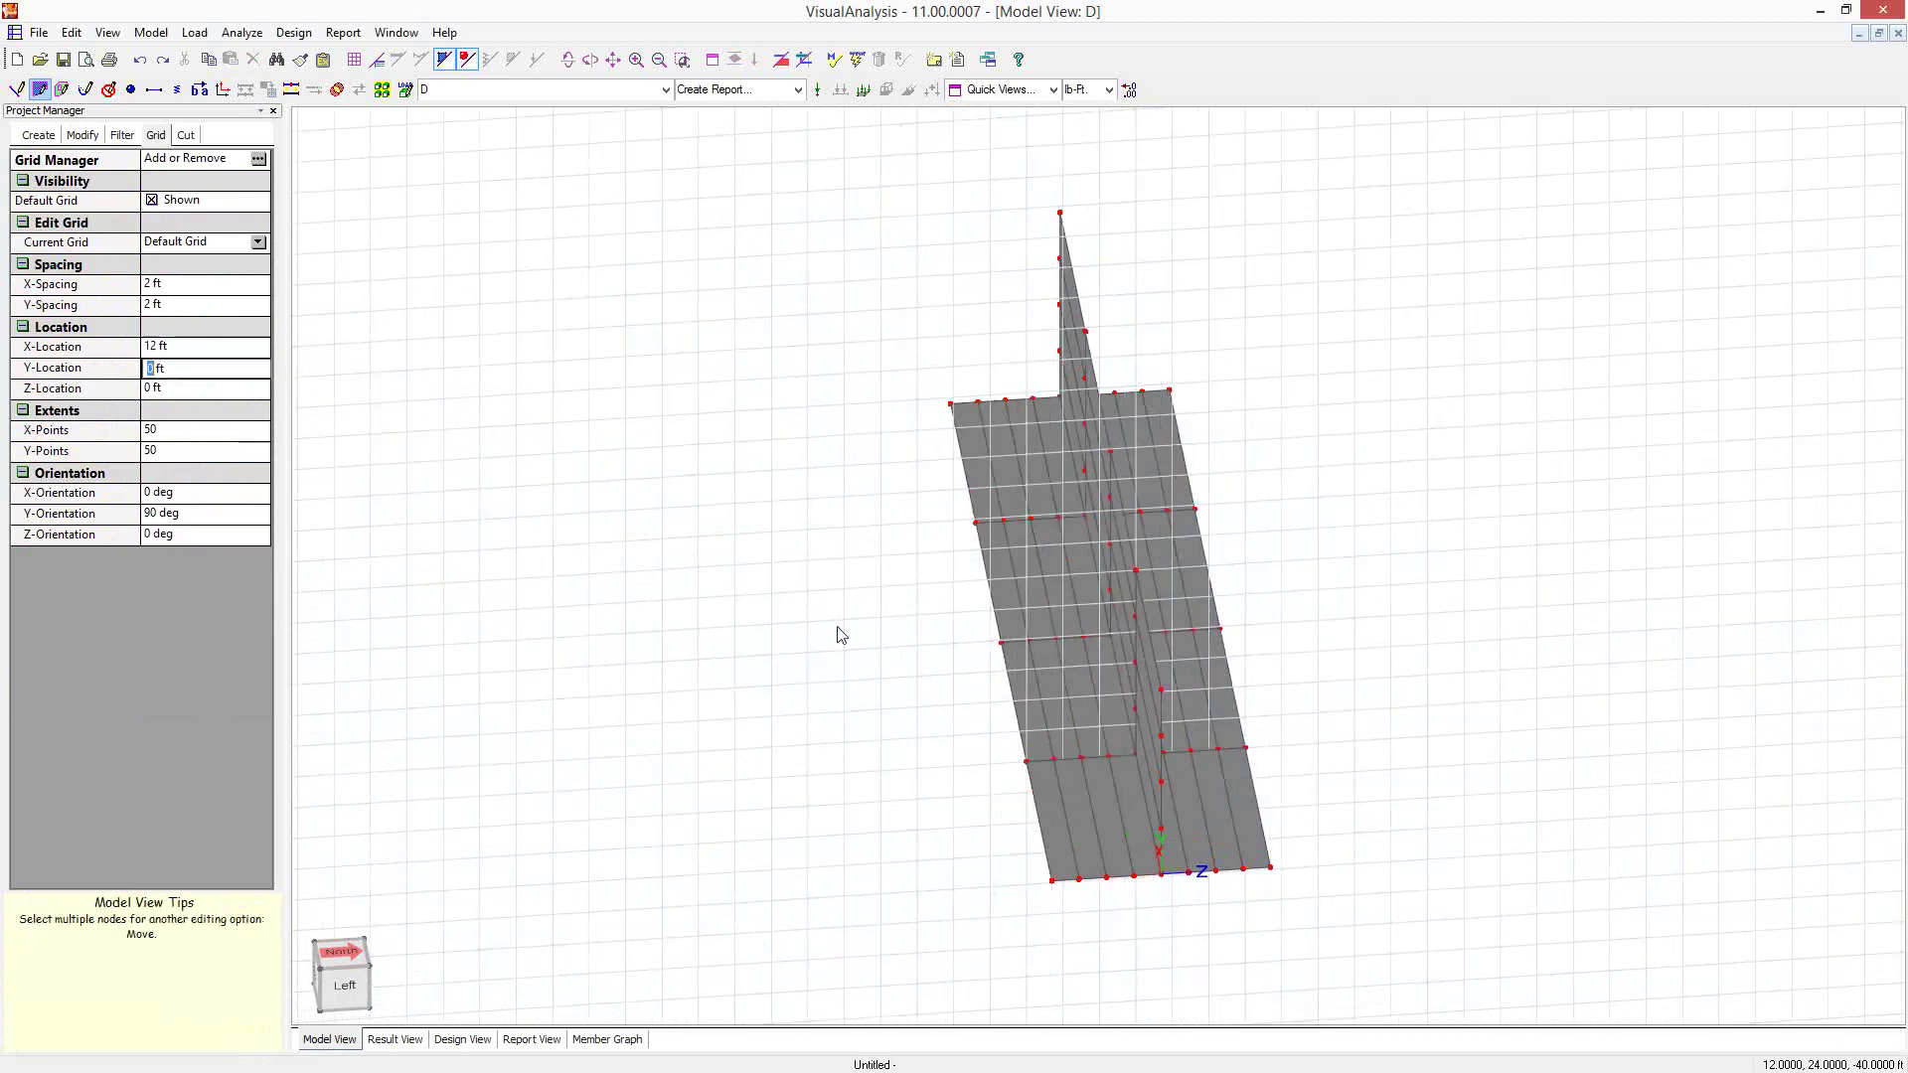
Draw the counterfort plate on the vertical grid plane starting from base node N009
middle_click_drag(866, 656, 388, 498)
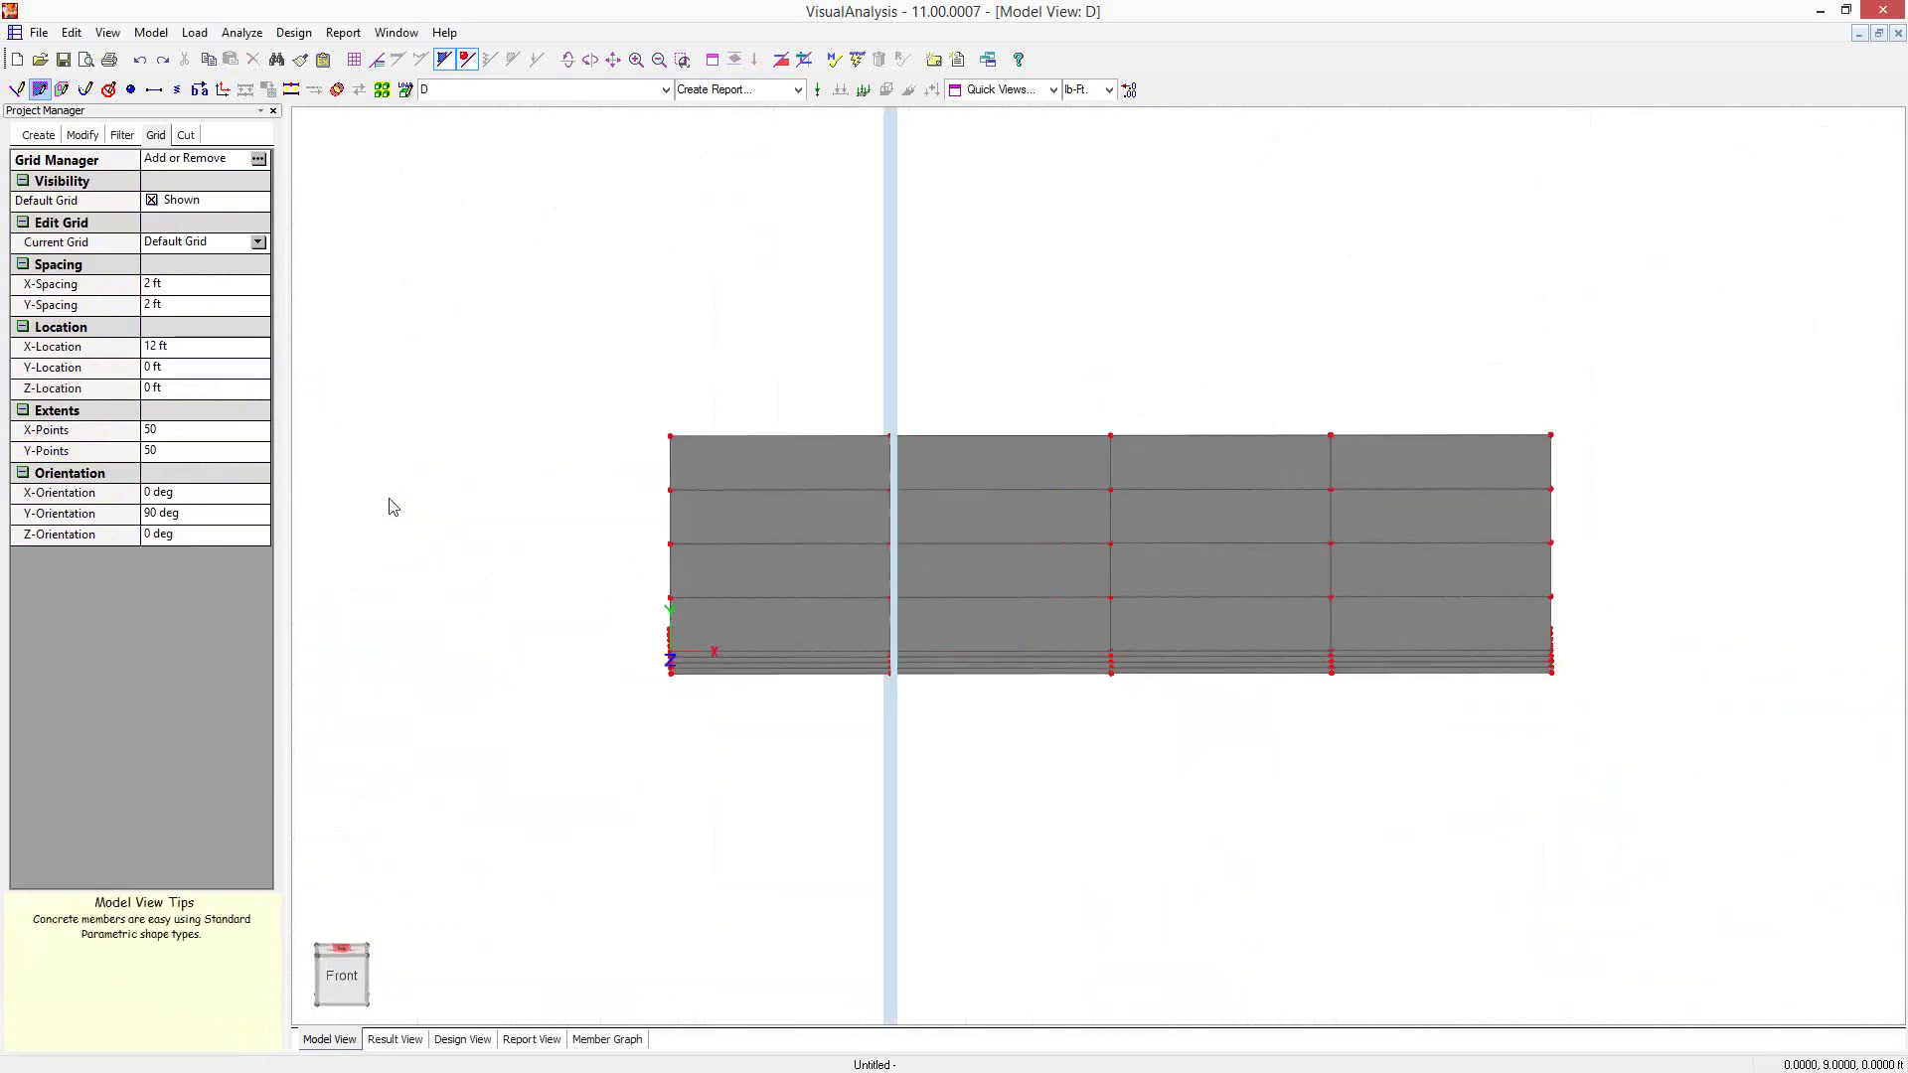
middle_click_drag(481, 460, 503, 507)
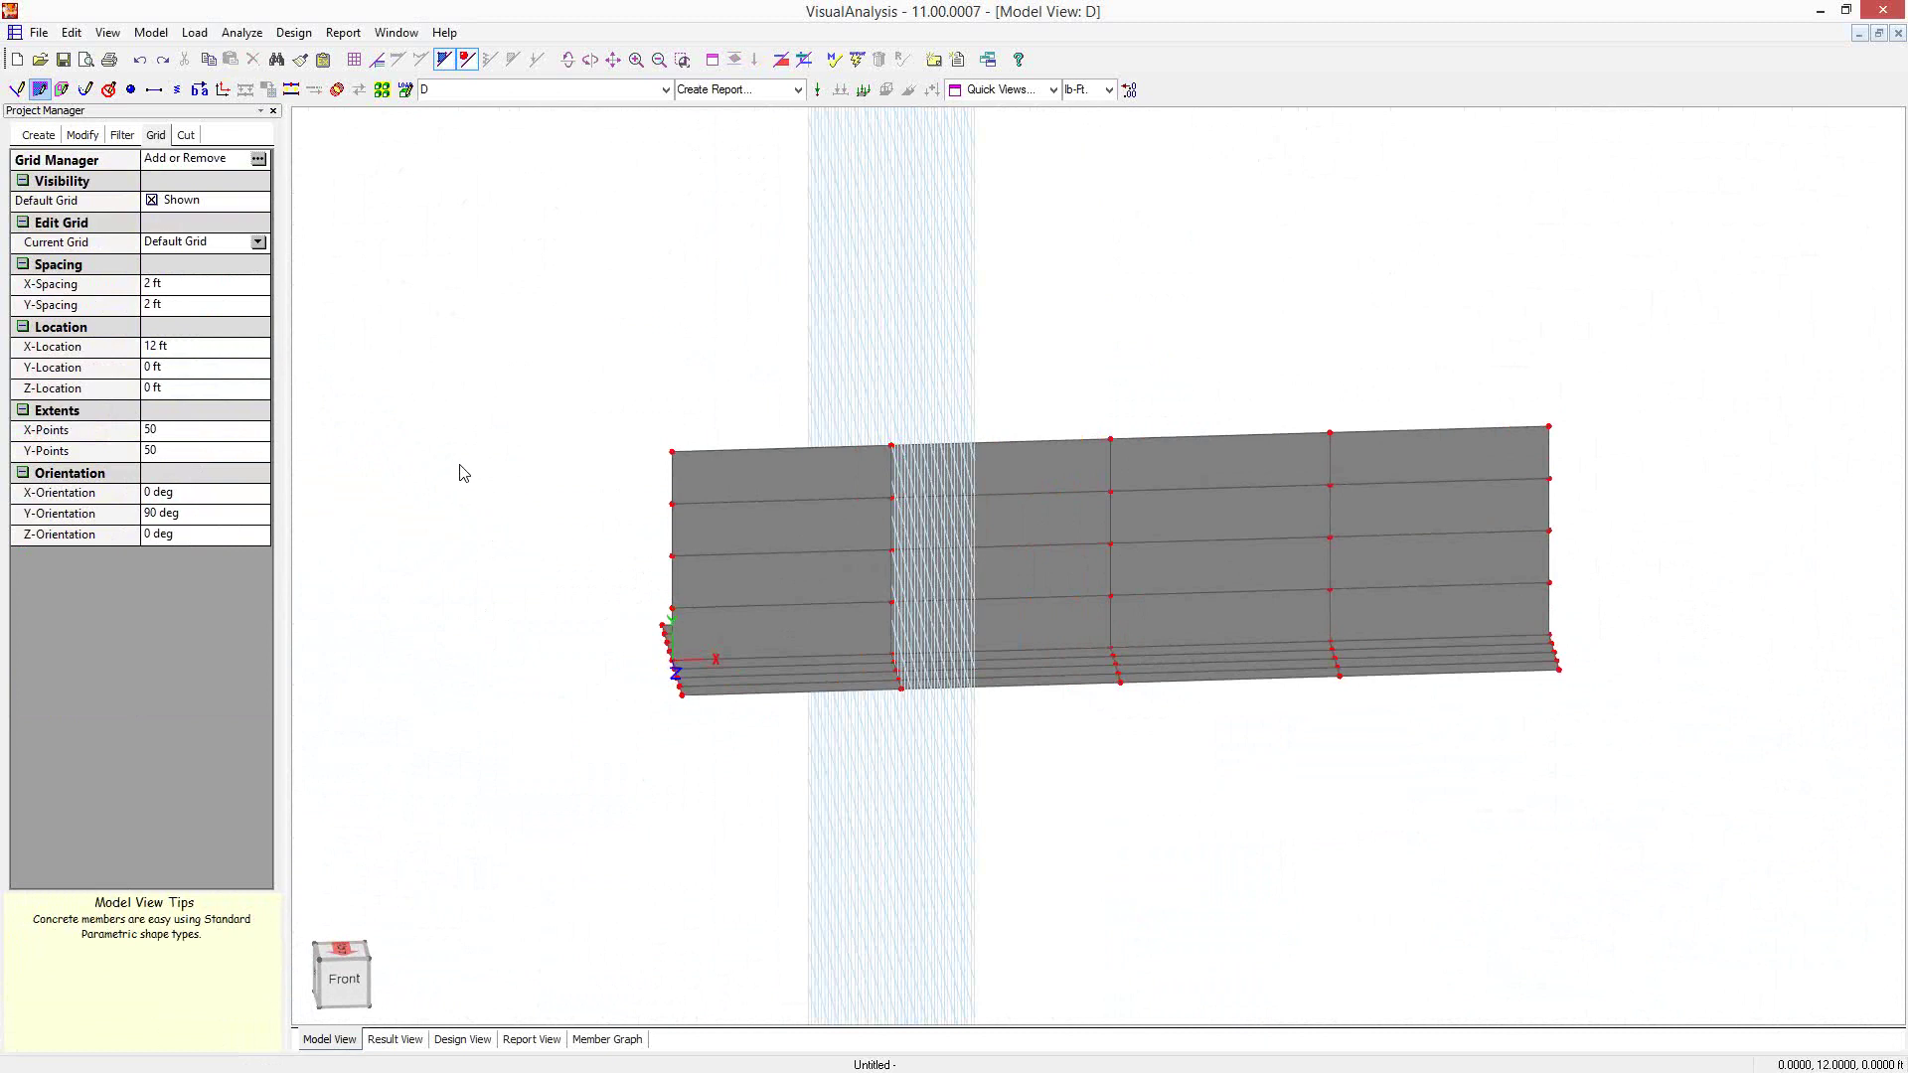
middle_click_drag(447, 447, 545, 484)
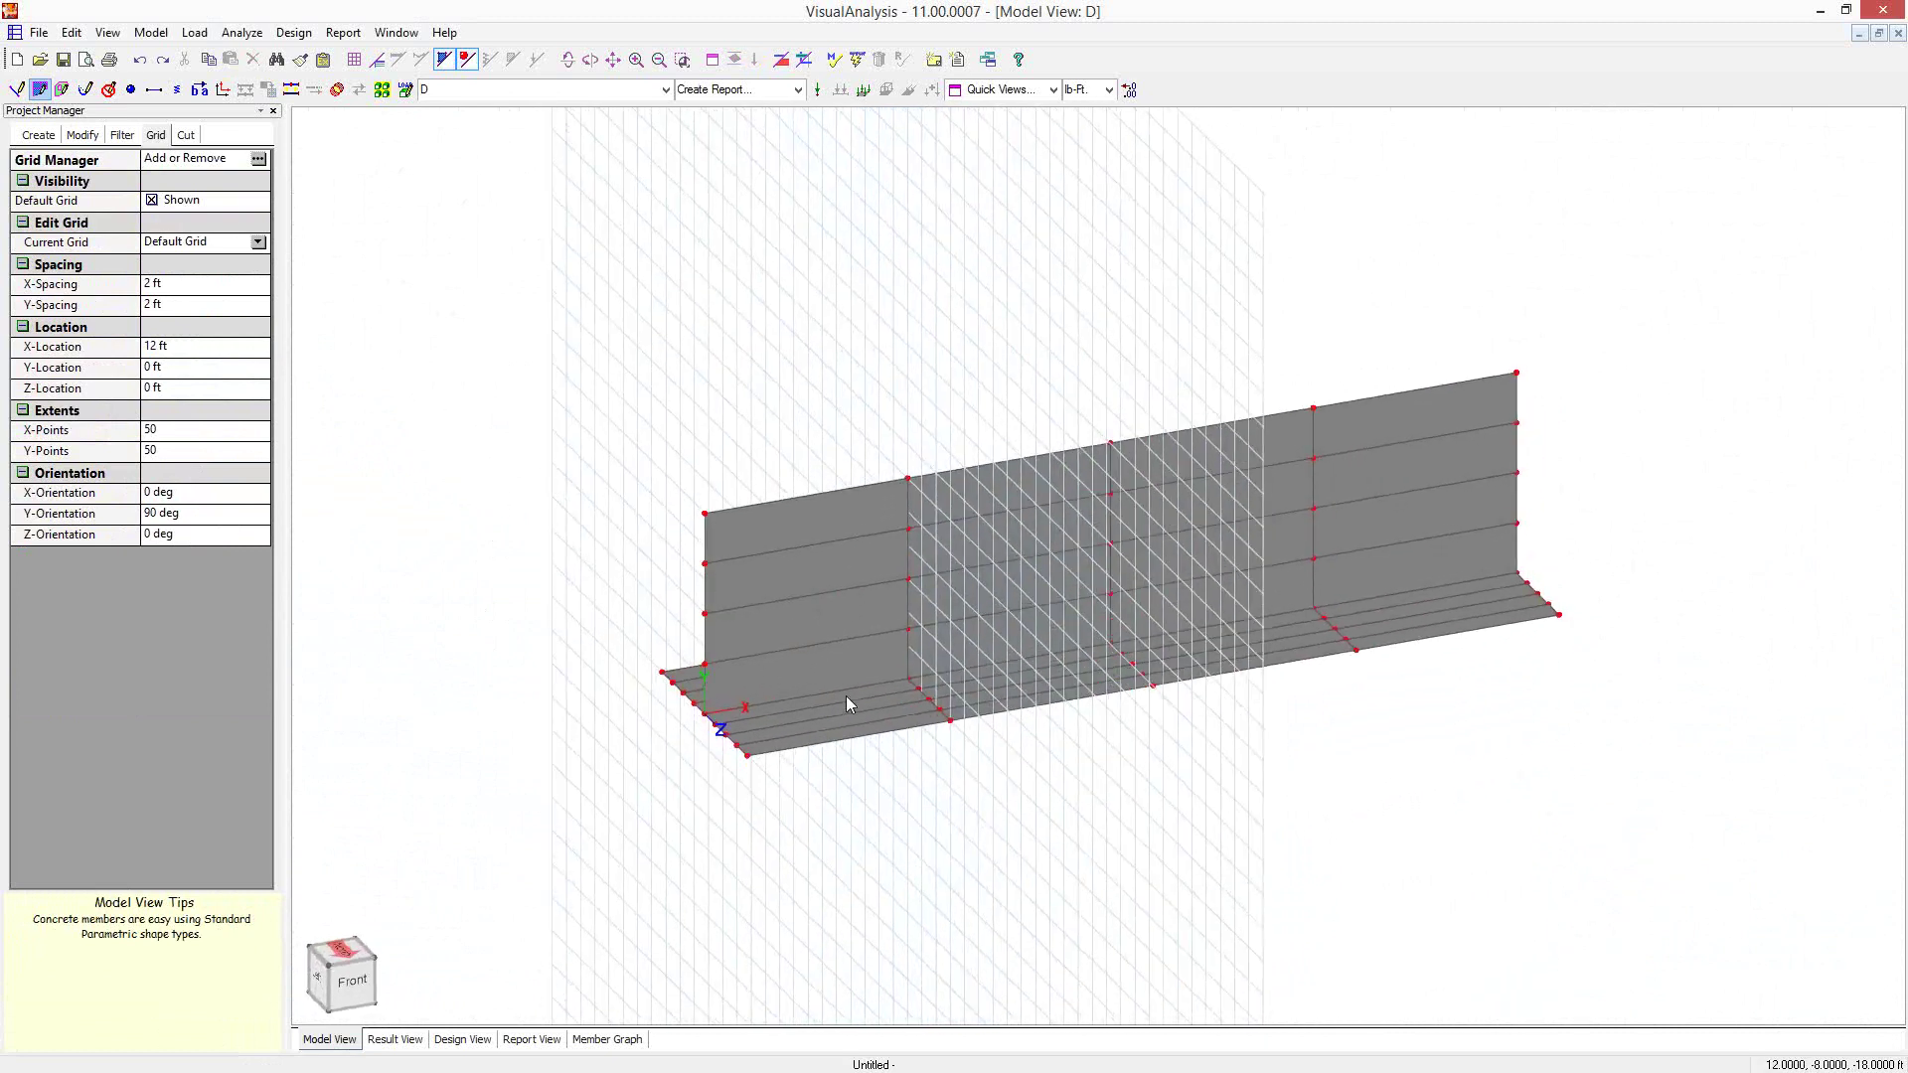
left_click(911, 678)
mouse_move(960, 728)
left_mouse_down()
mouse_move(958, 505)
mouse_move(967, 540)
left_mouse_up()
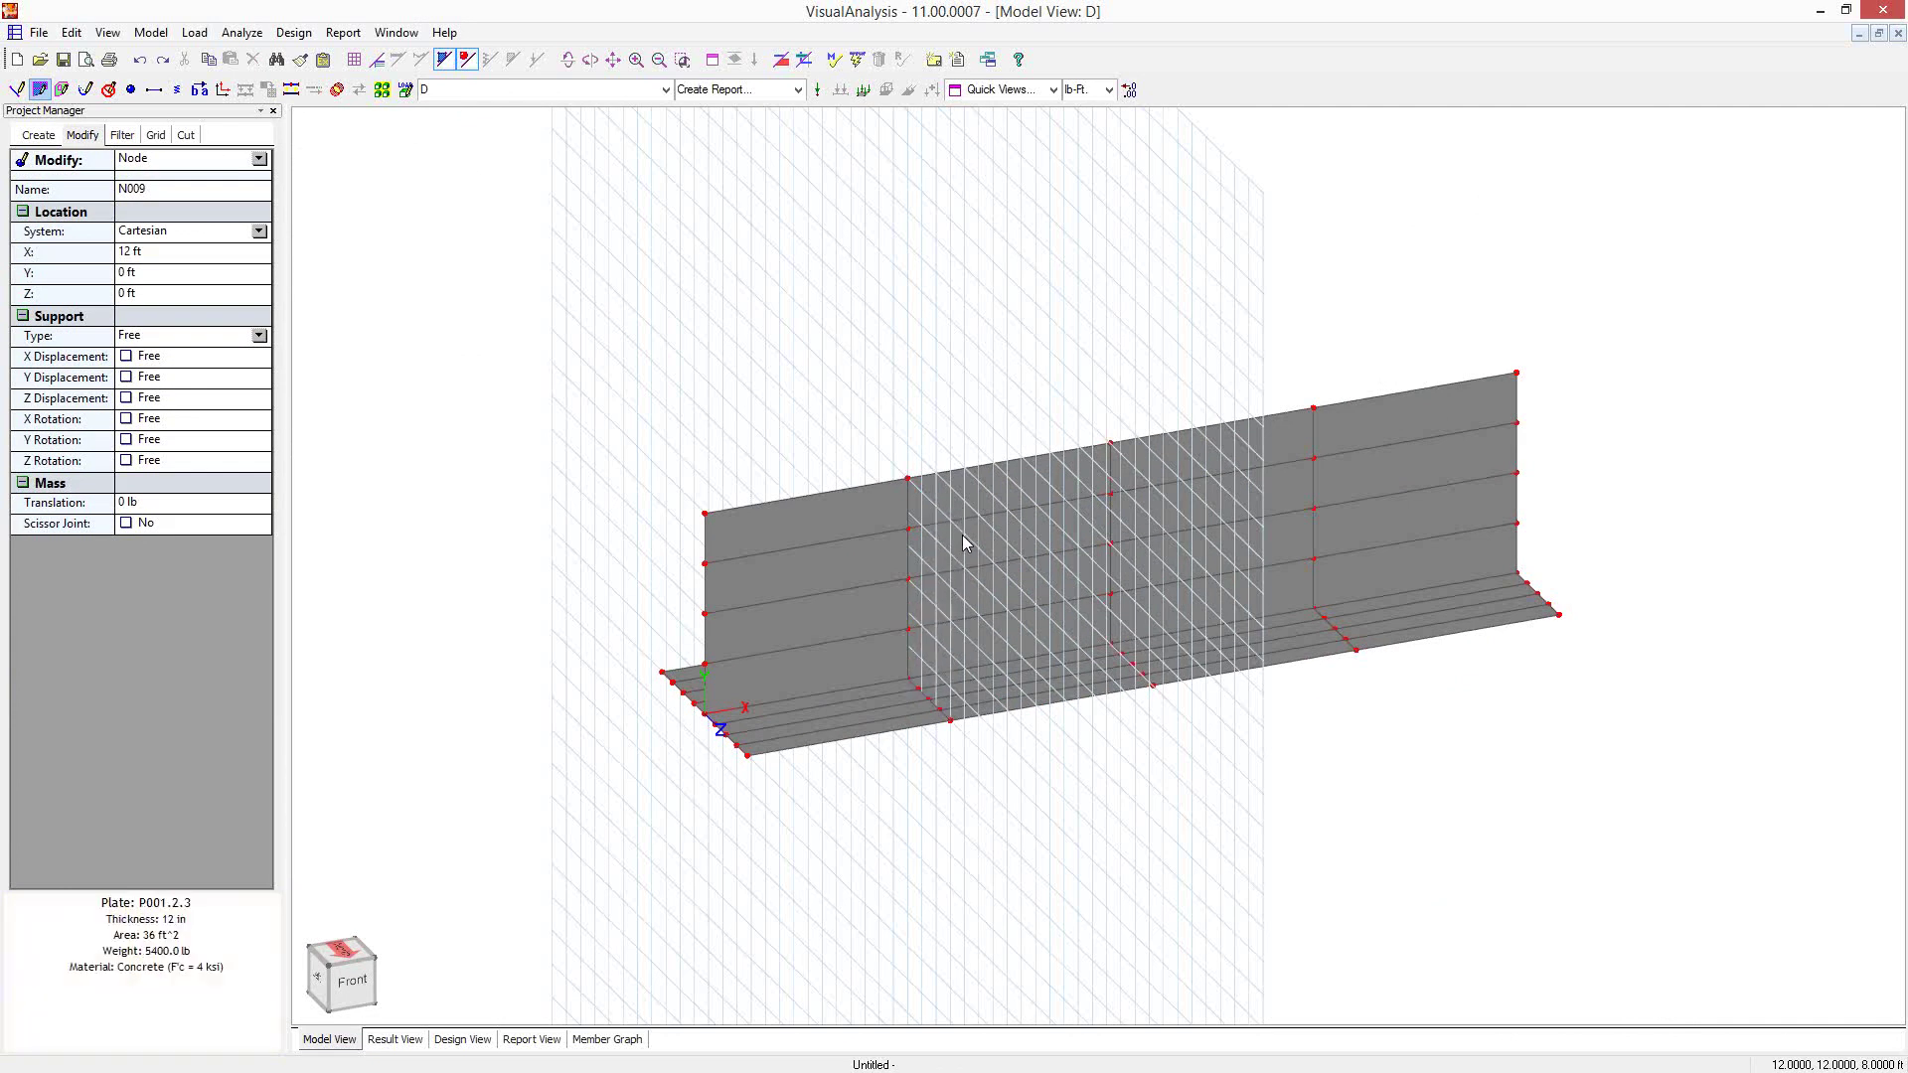
left_click(907, 684)
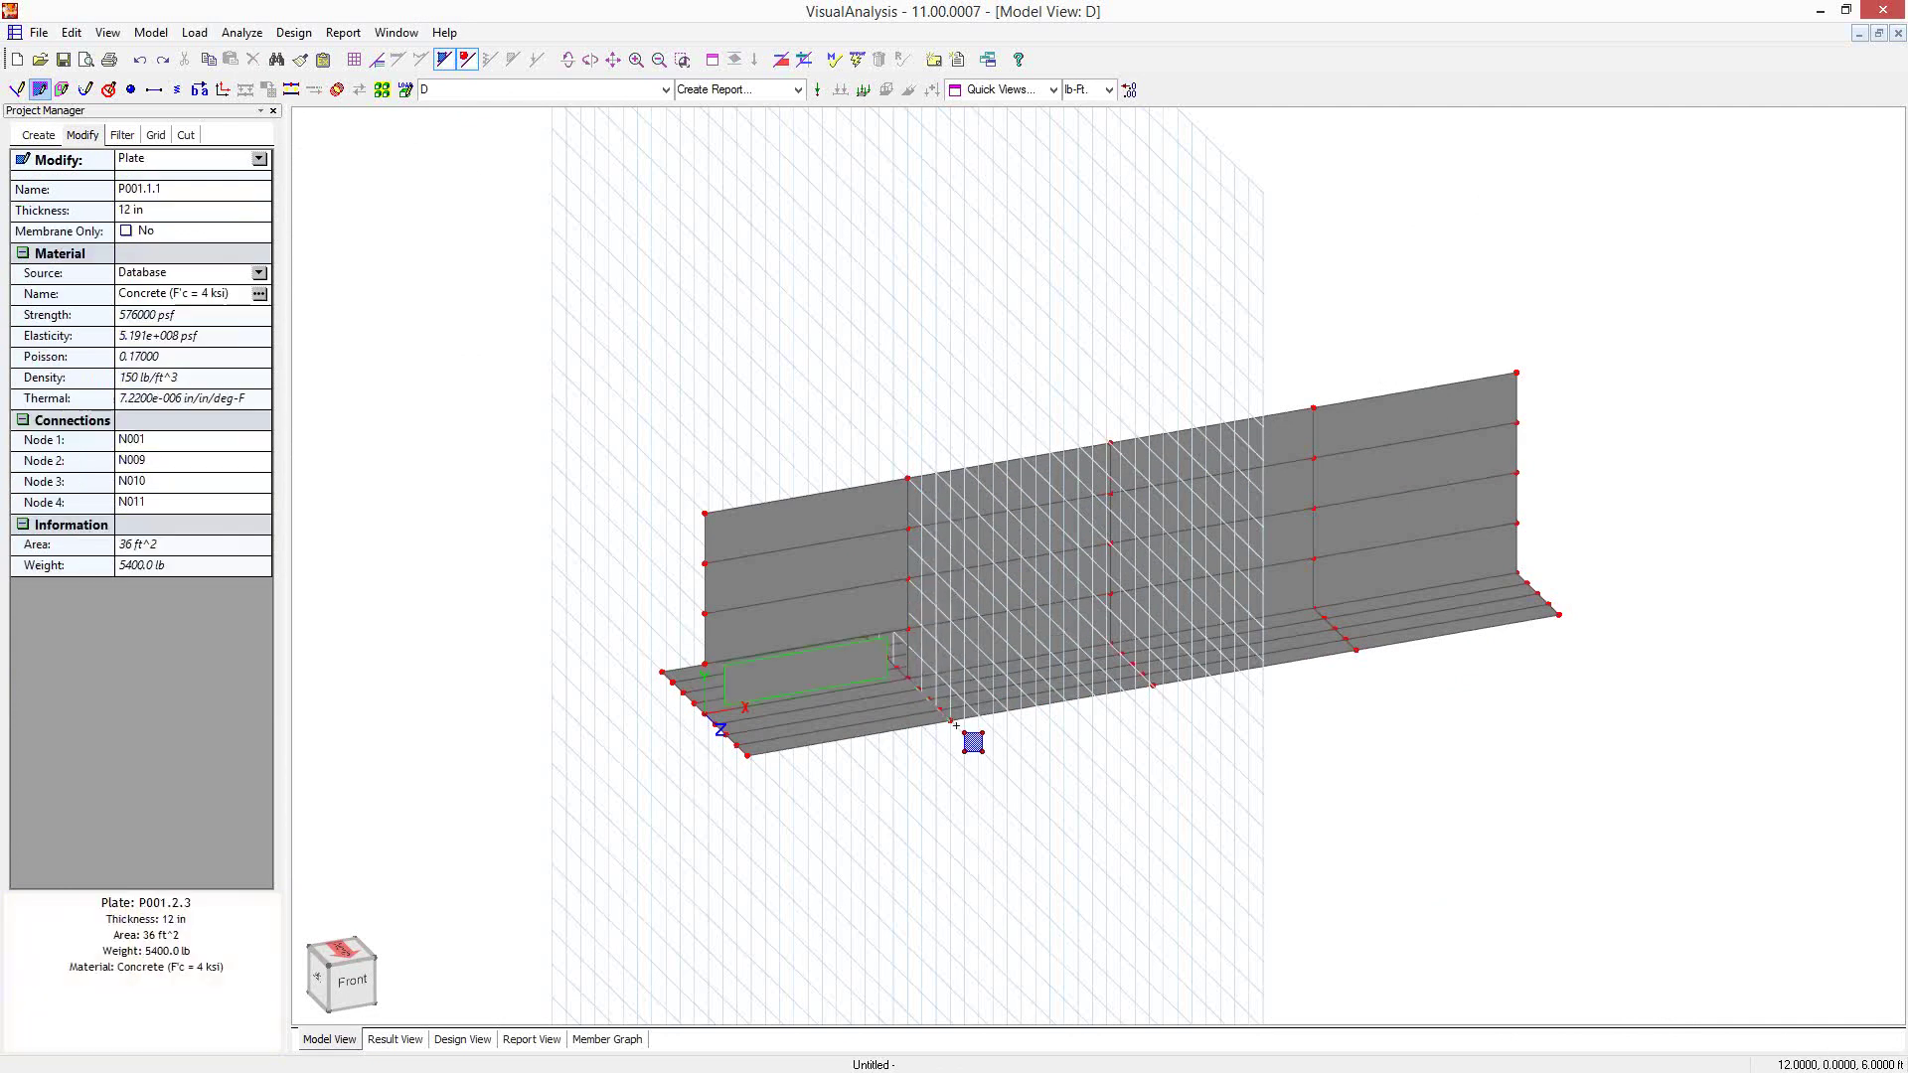
left_click(910, 682)
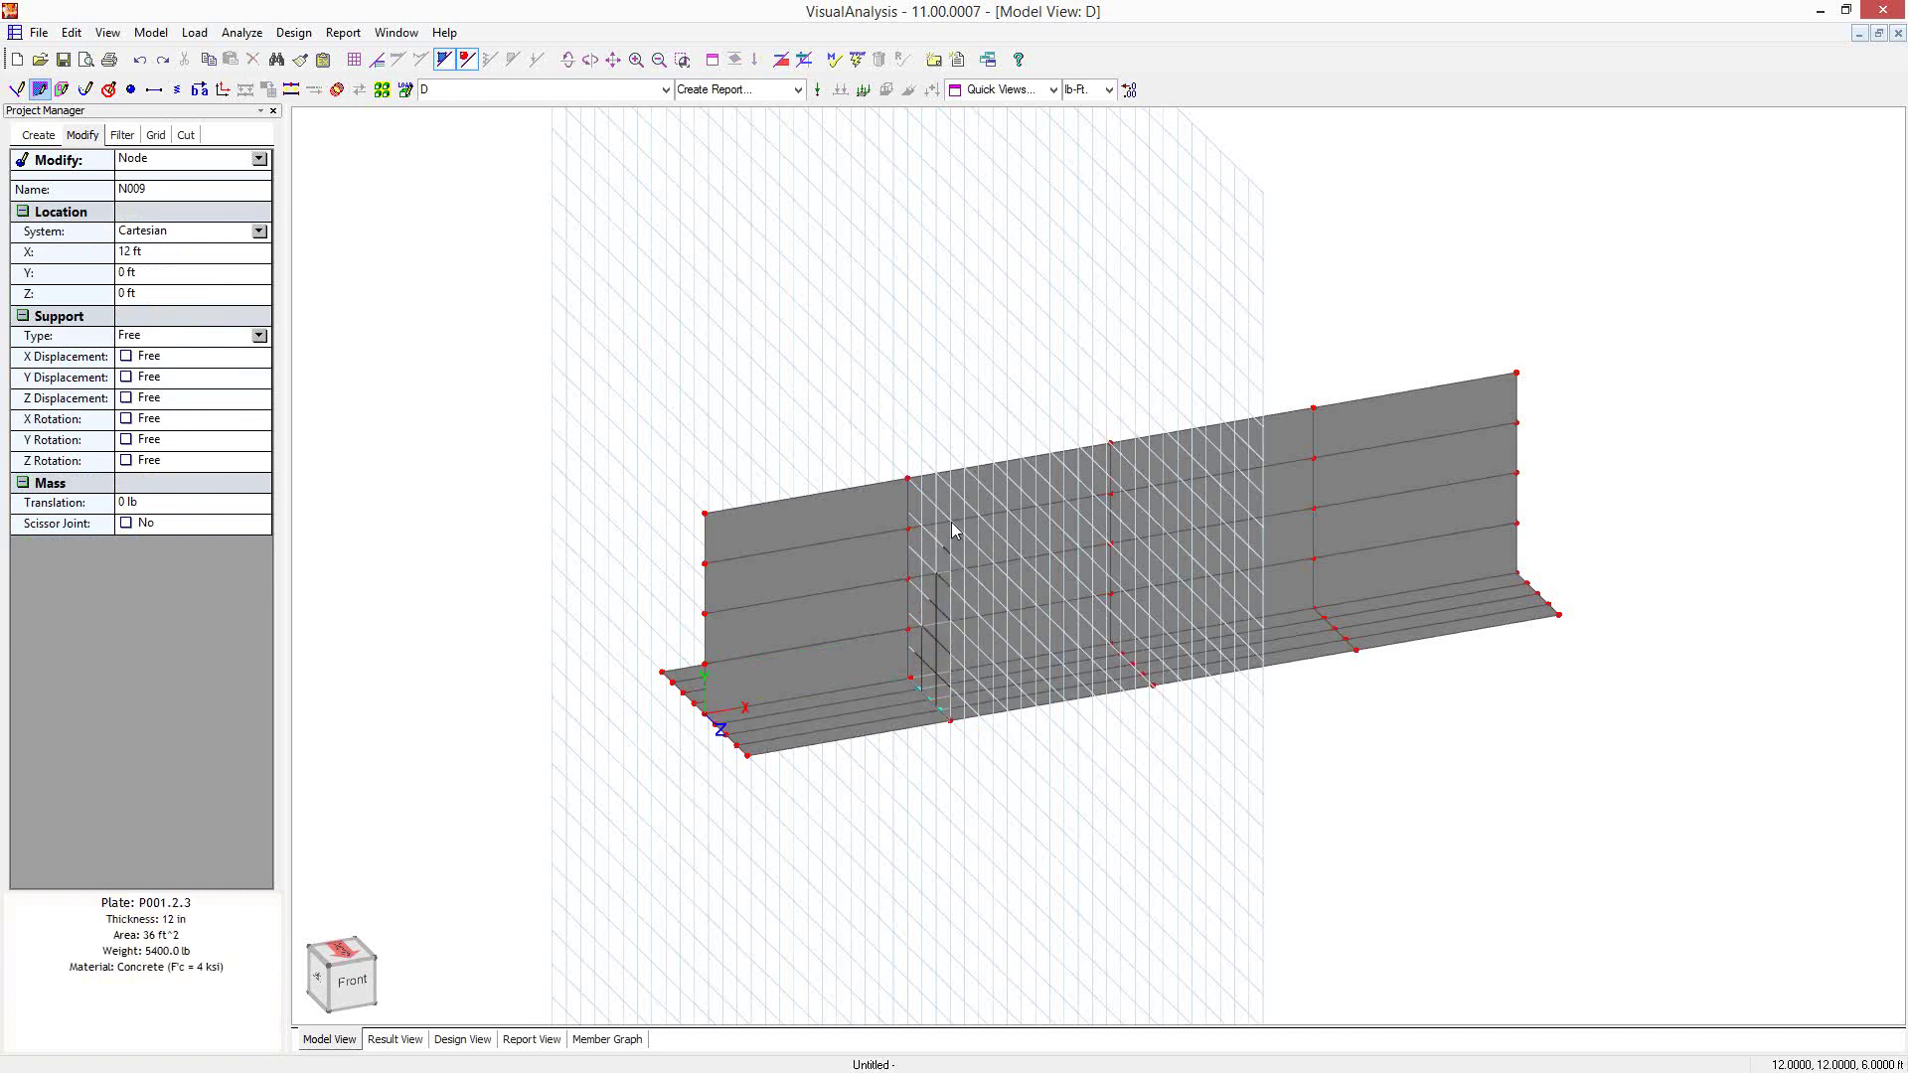
key("Escape")
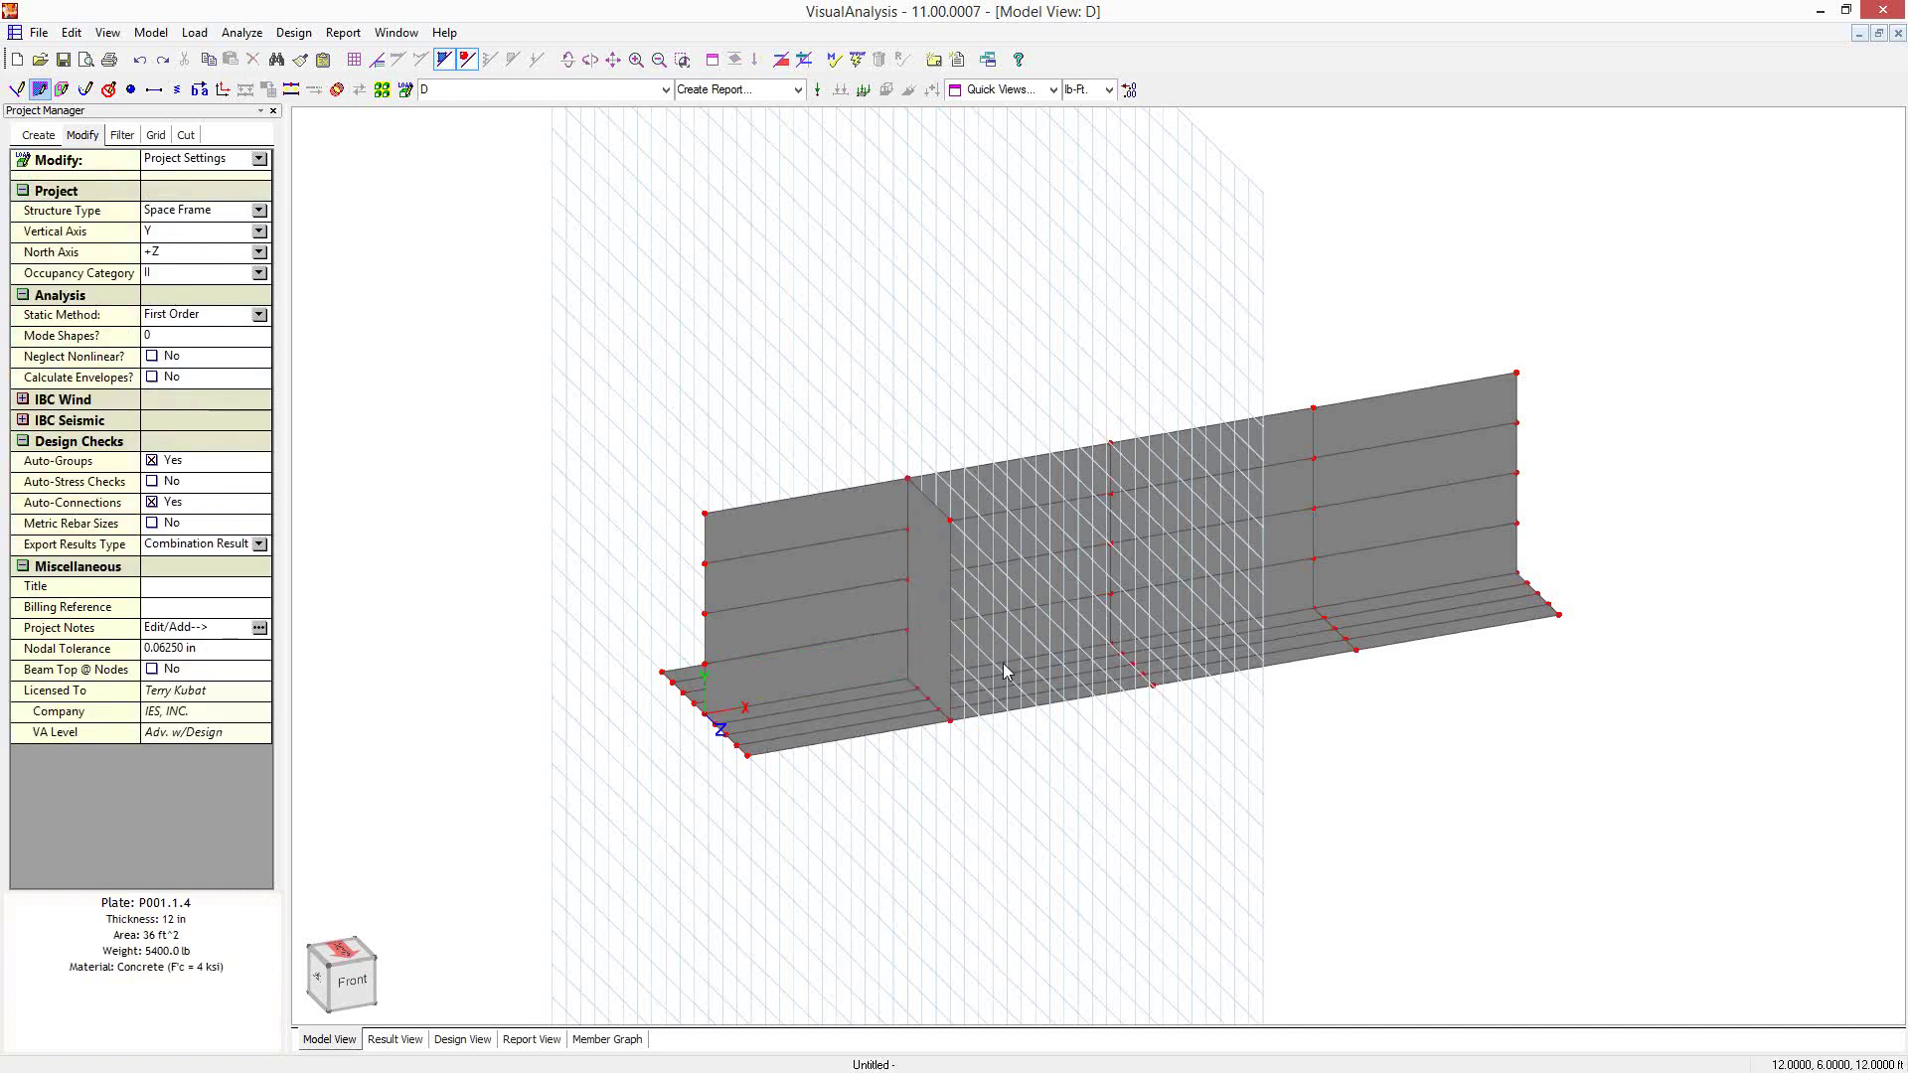
Hide the default grid, render plates as thick solids, and select counterfort P004
left_click(156, 135)
left_click(152, 201)
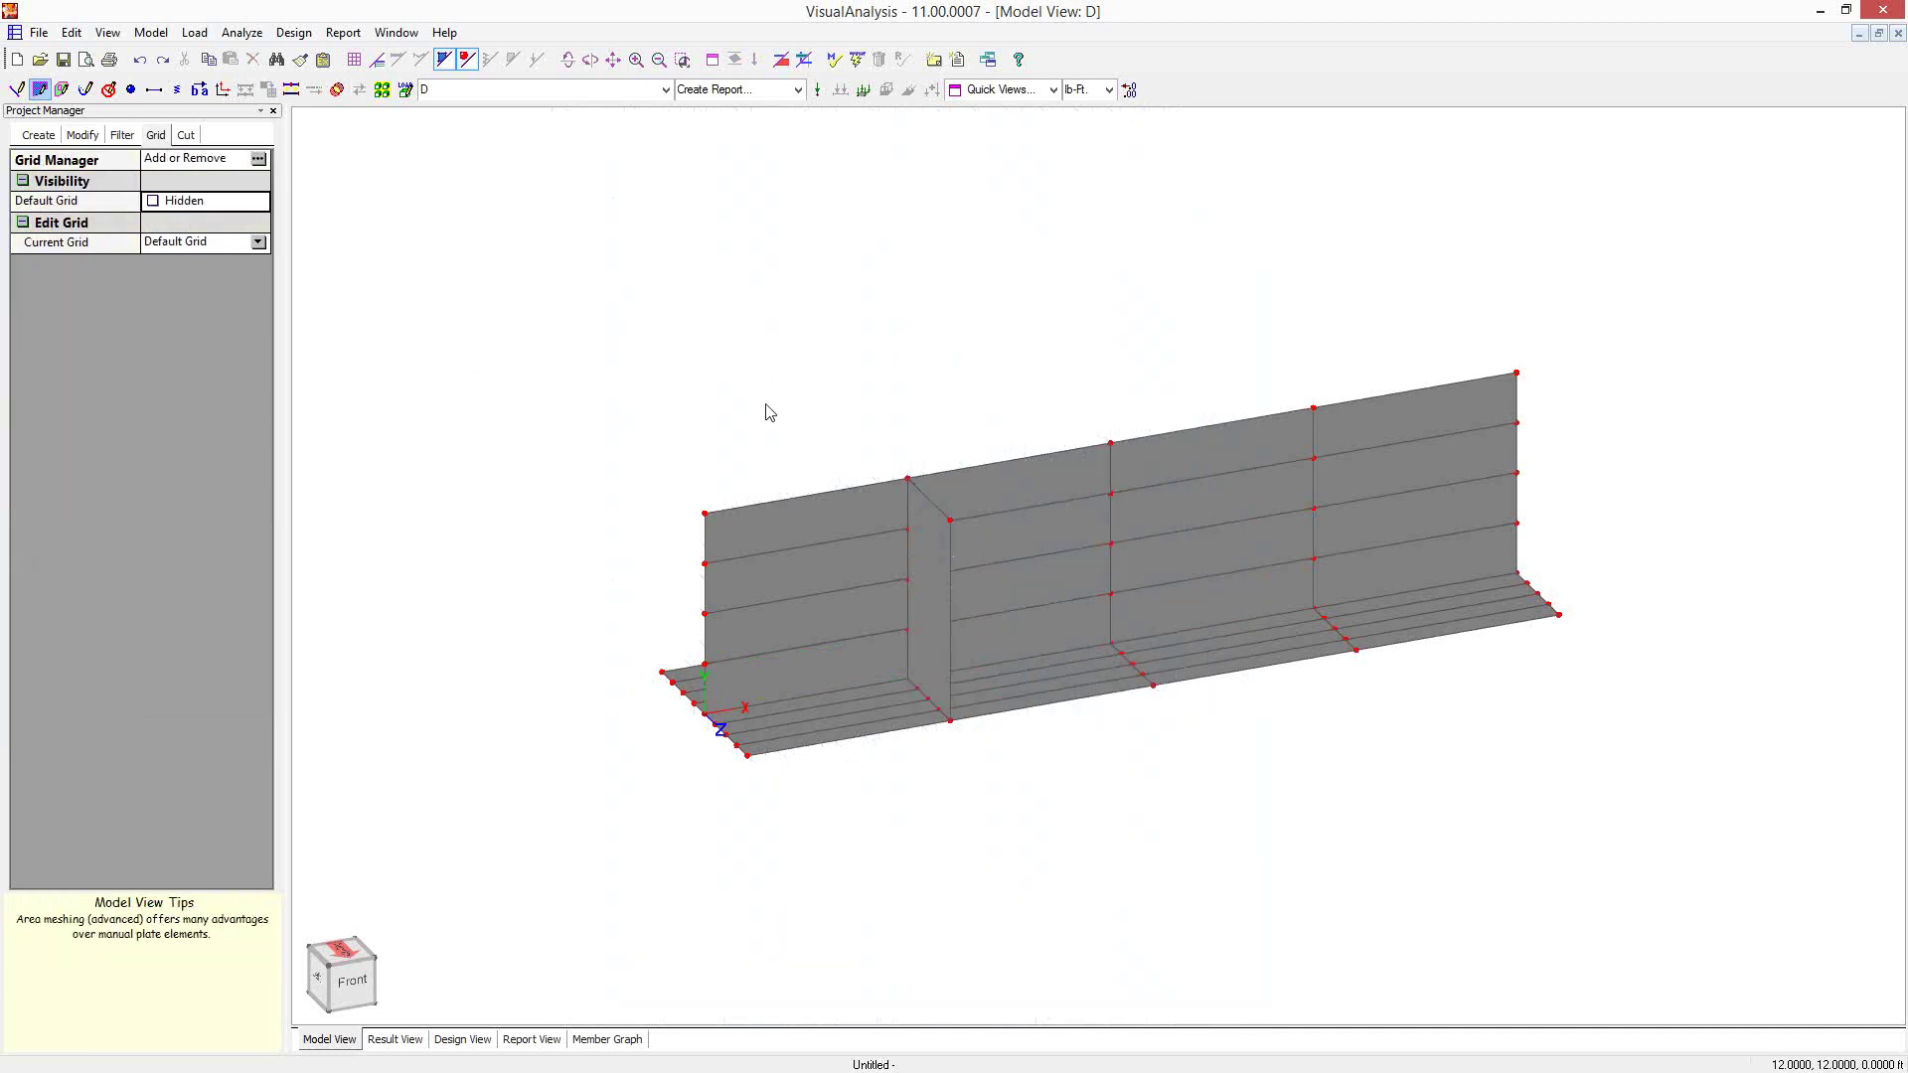
middle_click_drag(755, 415, 838, 468)
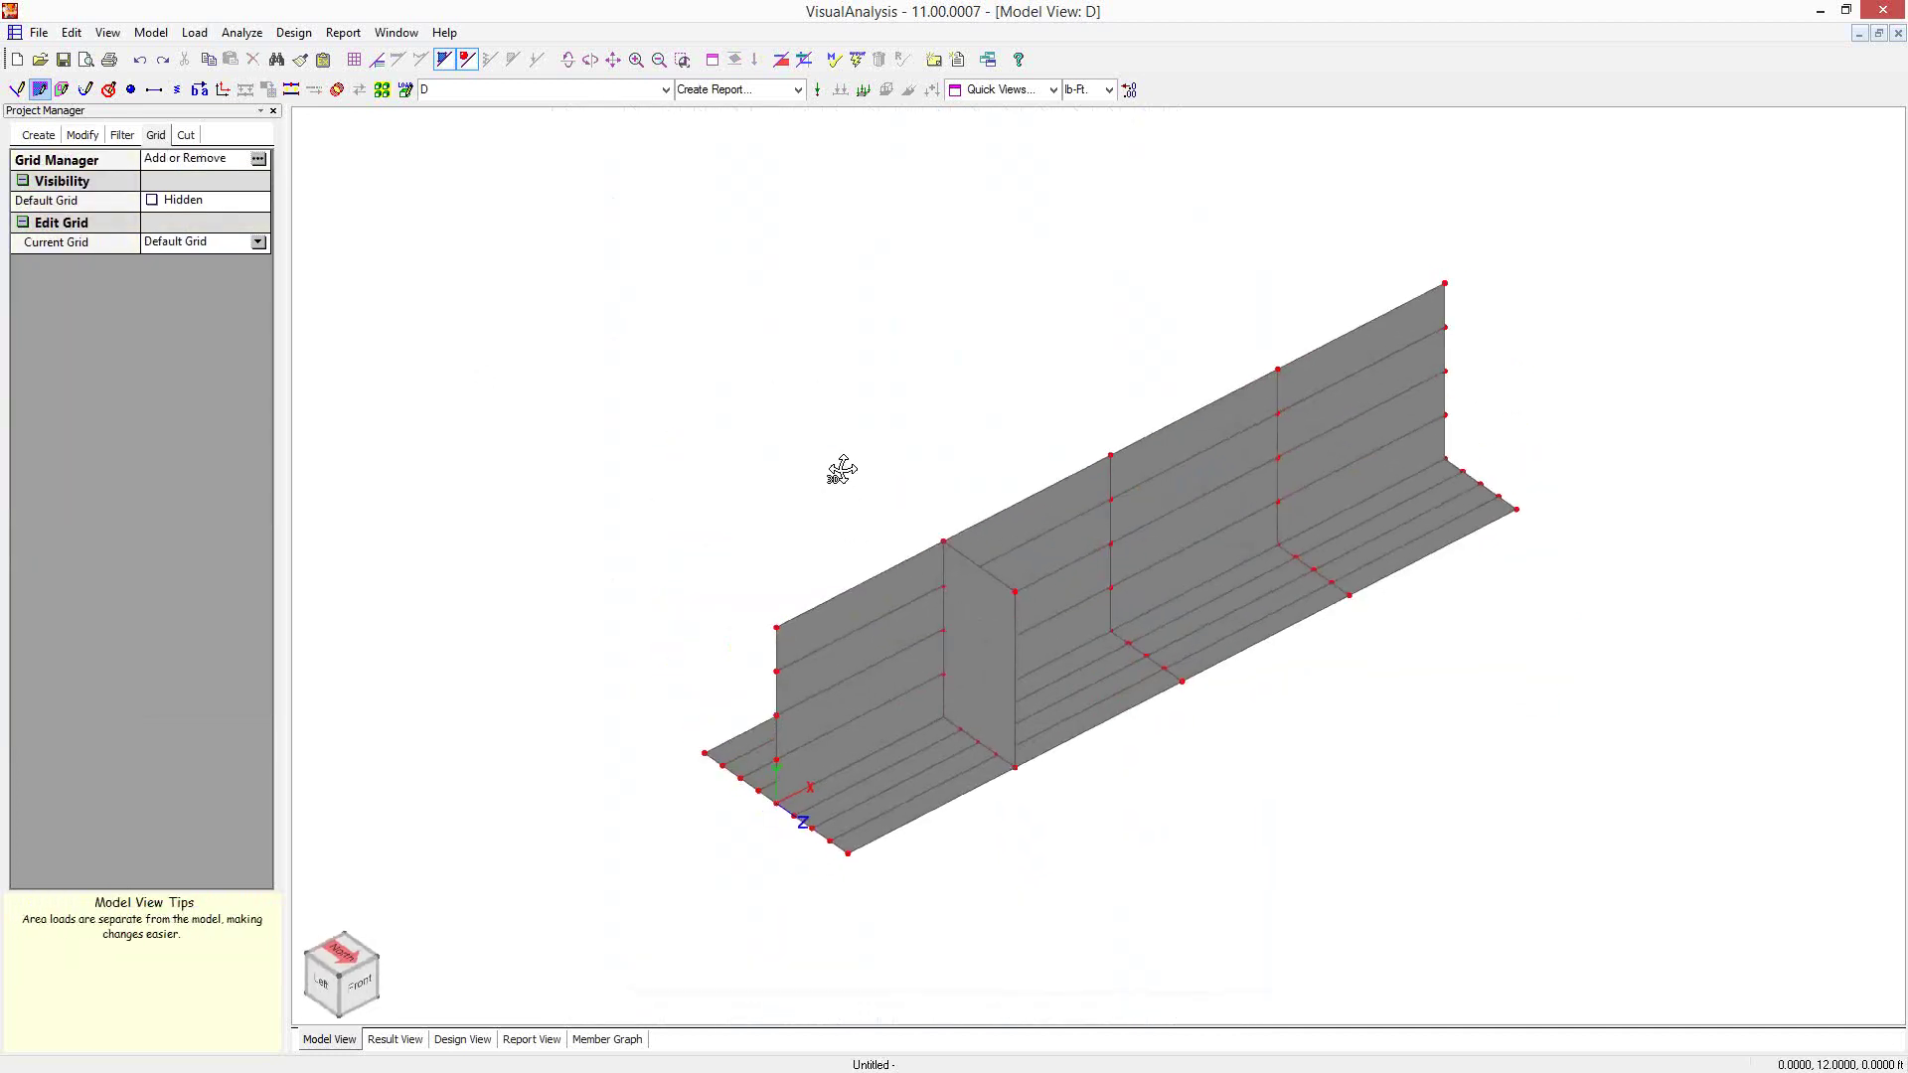
left_click(780, 62)
mouse_move(924, 298)
middle_mouse_down()
mouse_move(851, 367)
mouse_move(846, 324)
mouse_move(823, 392)
middle_mouse_up()
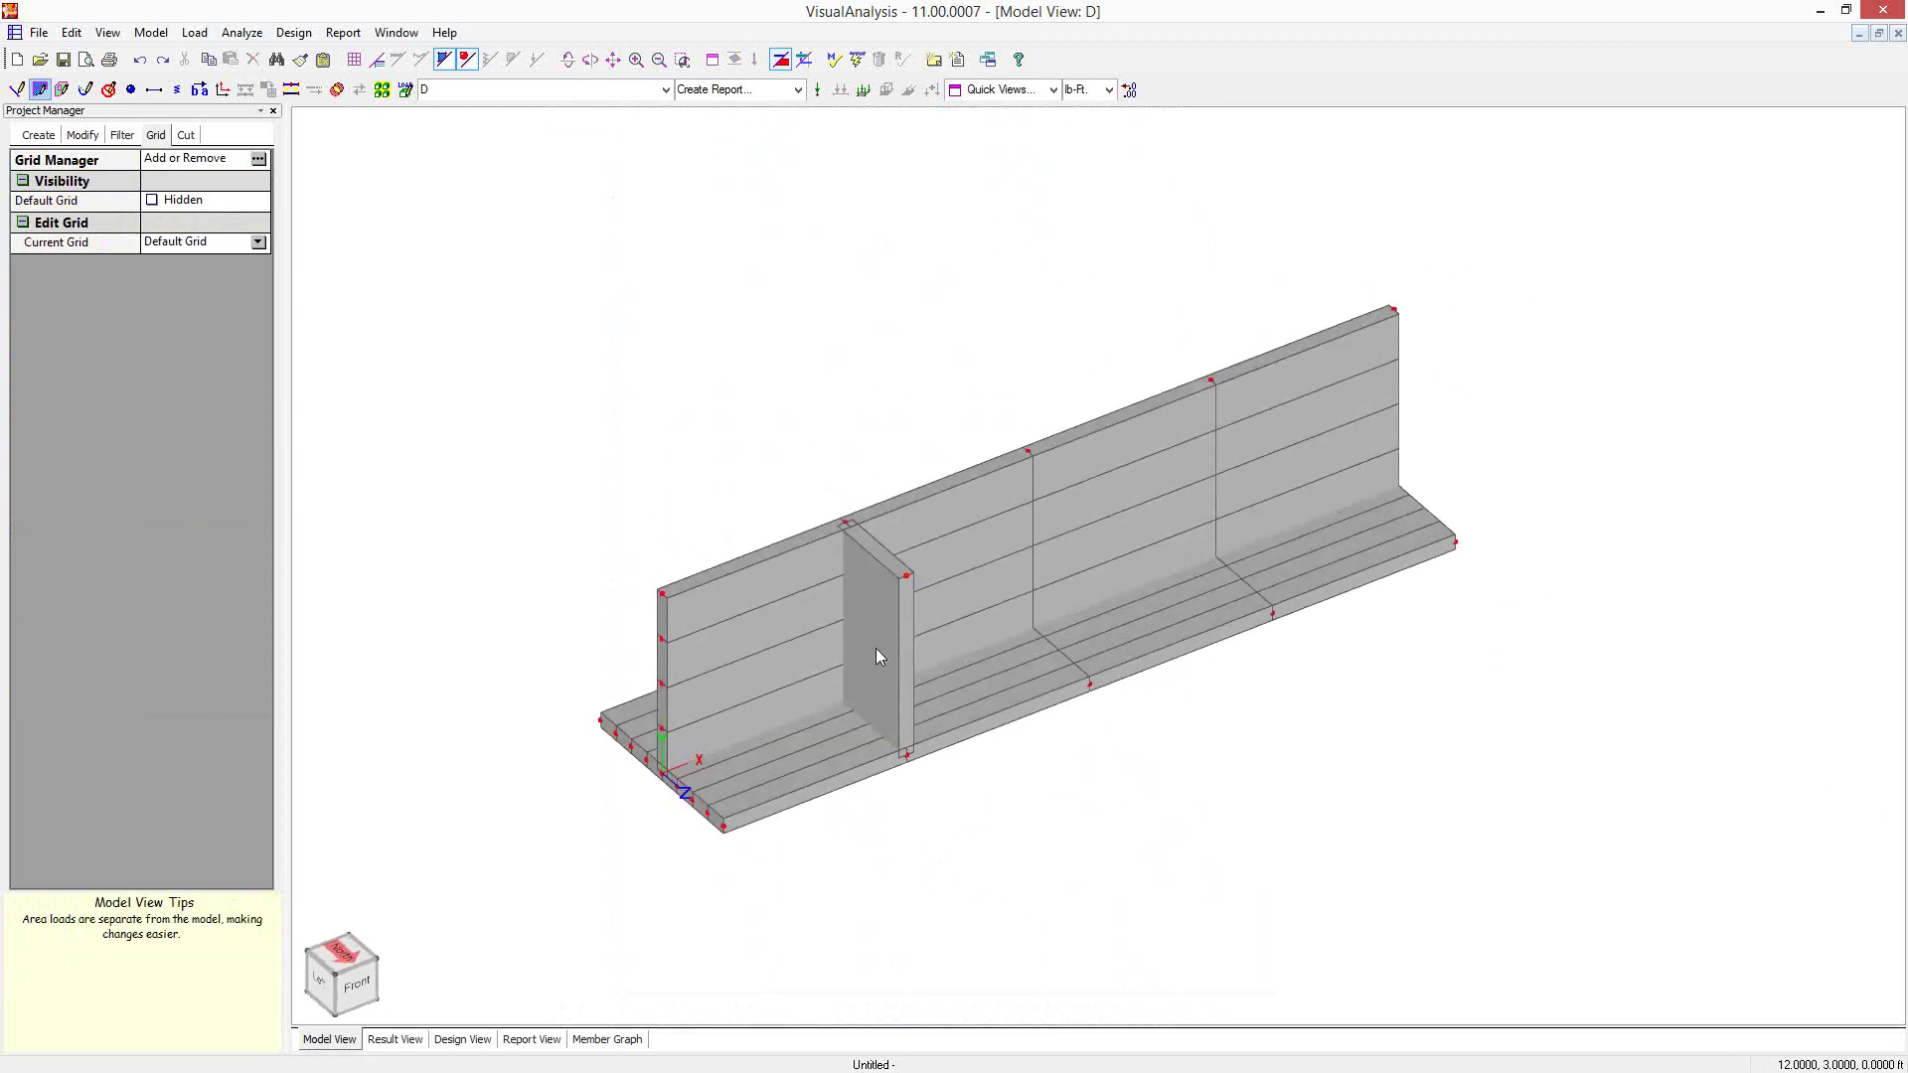
left_click(877, 656)
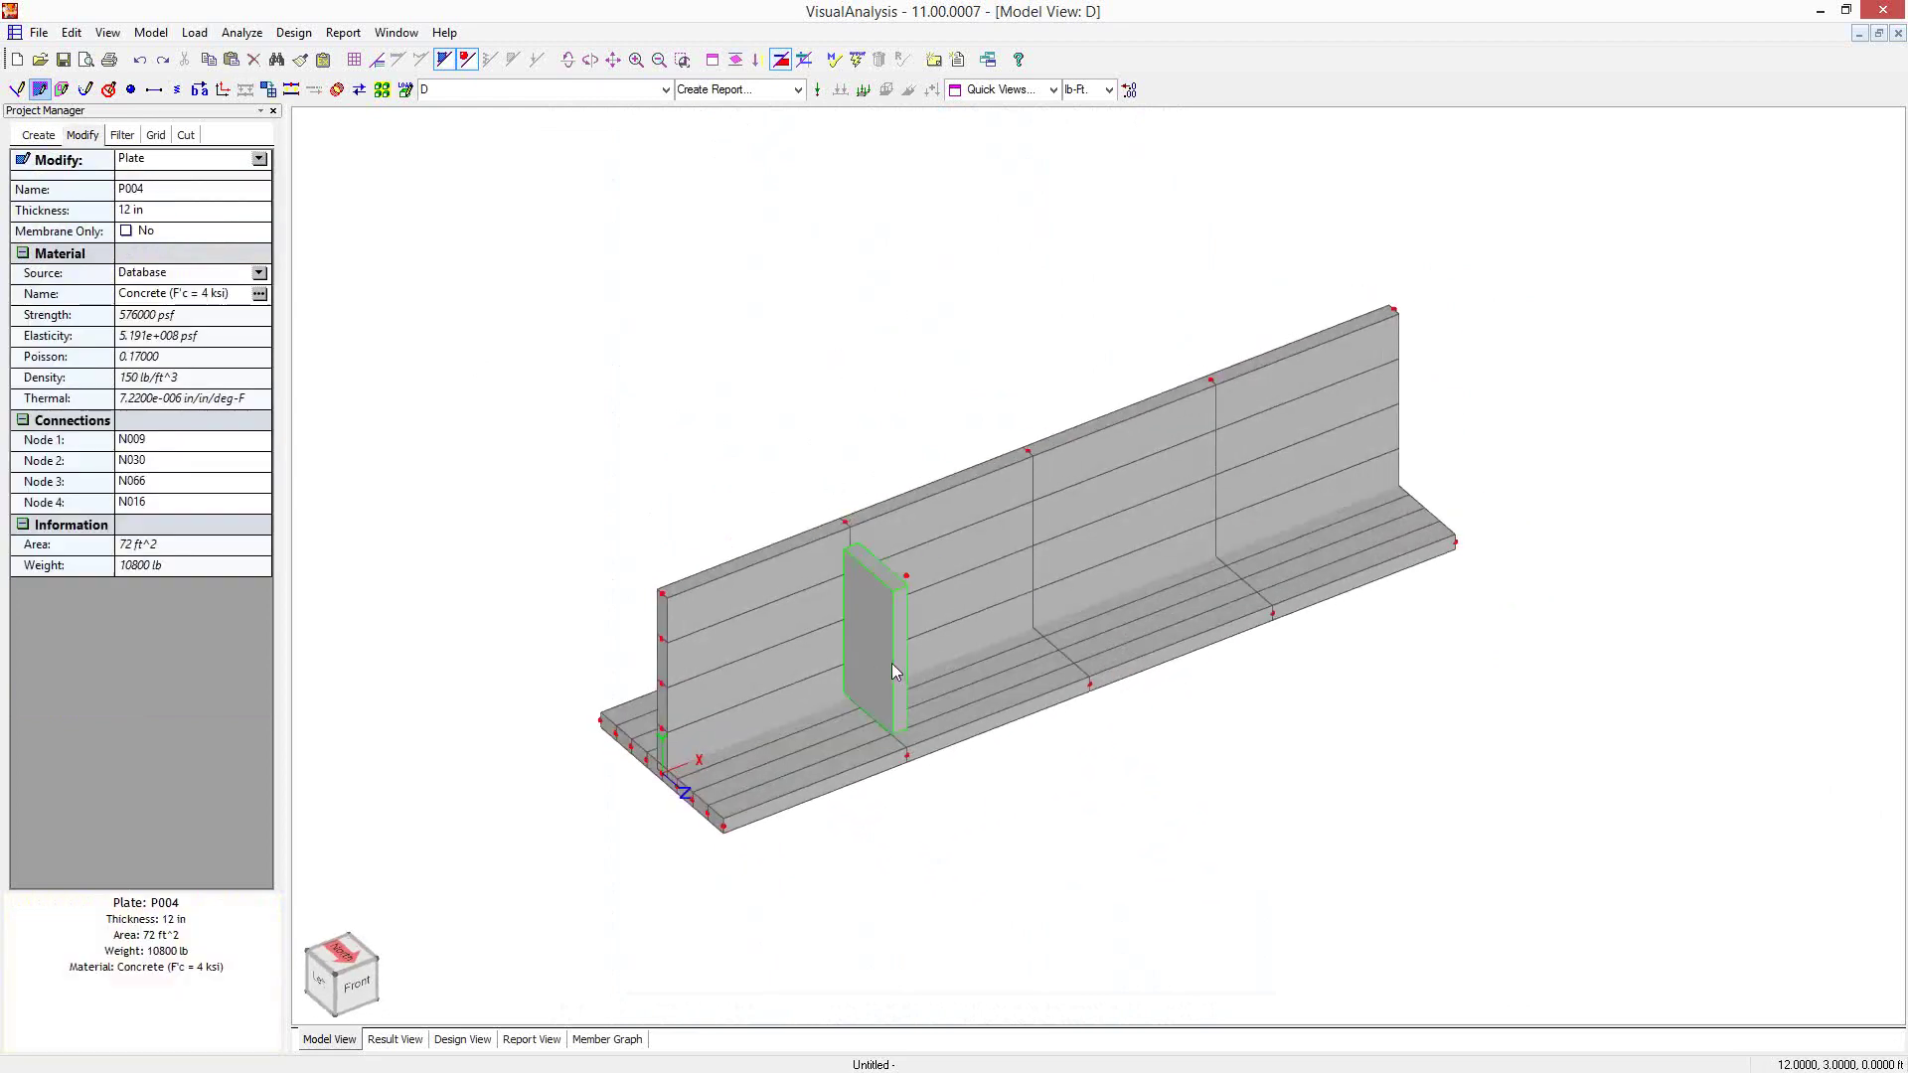
Generate one copy of counterfort plate P004 spaced further along the wall
right_click(885, 661)
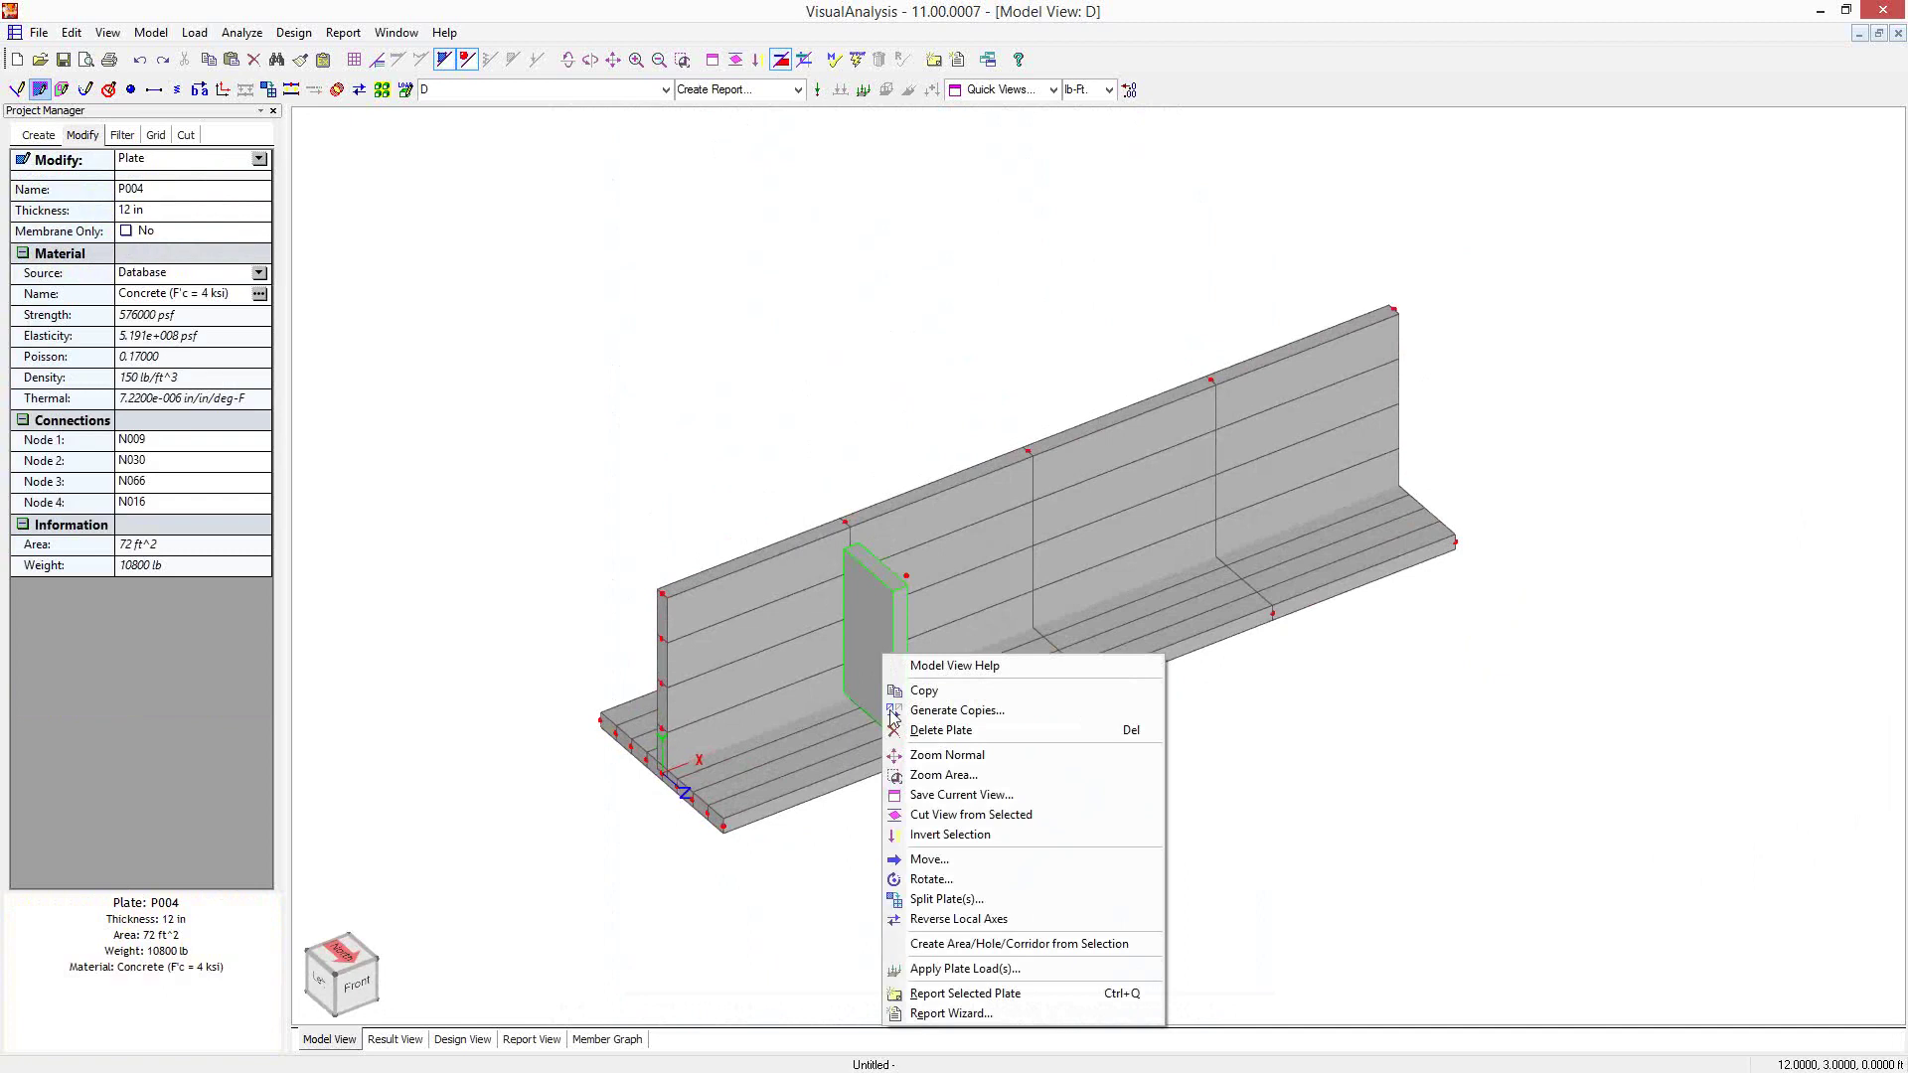
left_click(954, 711)
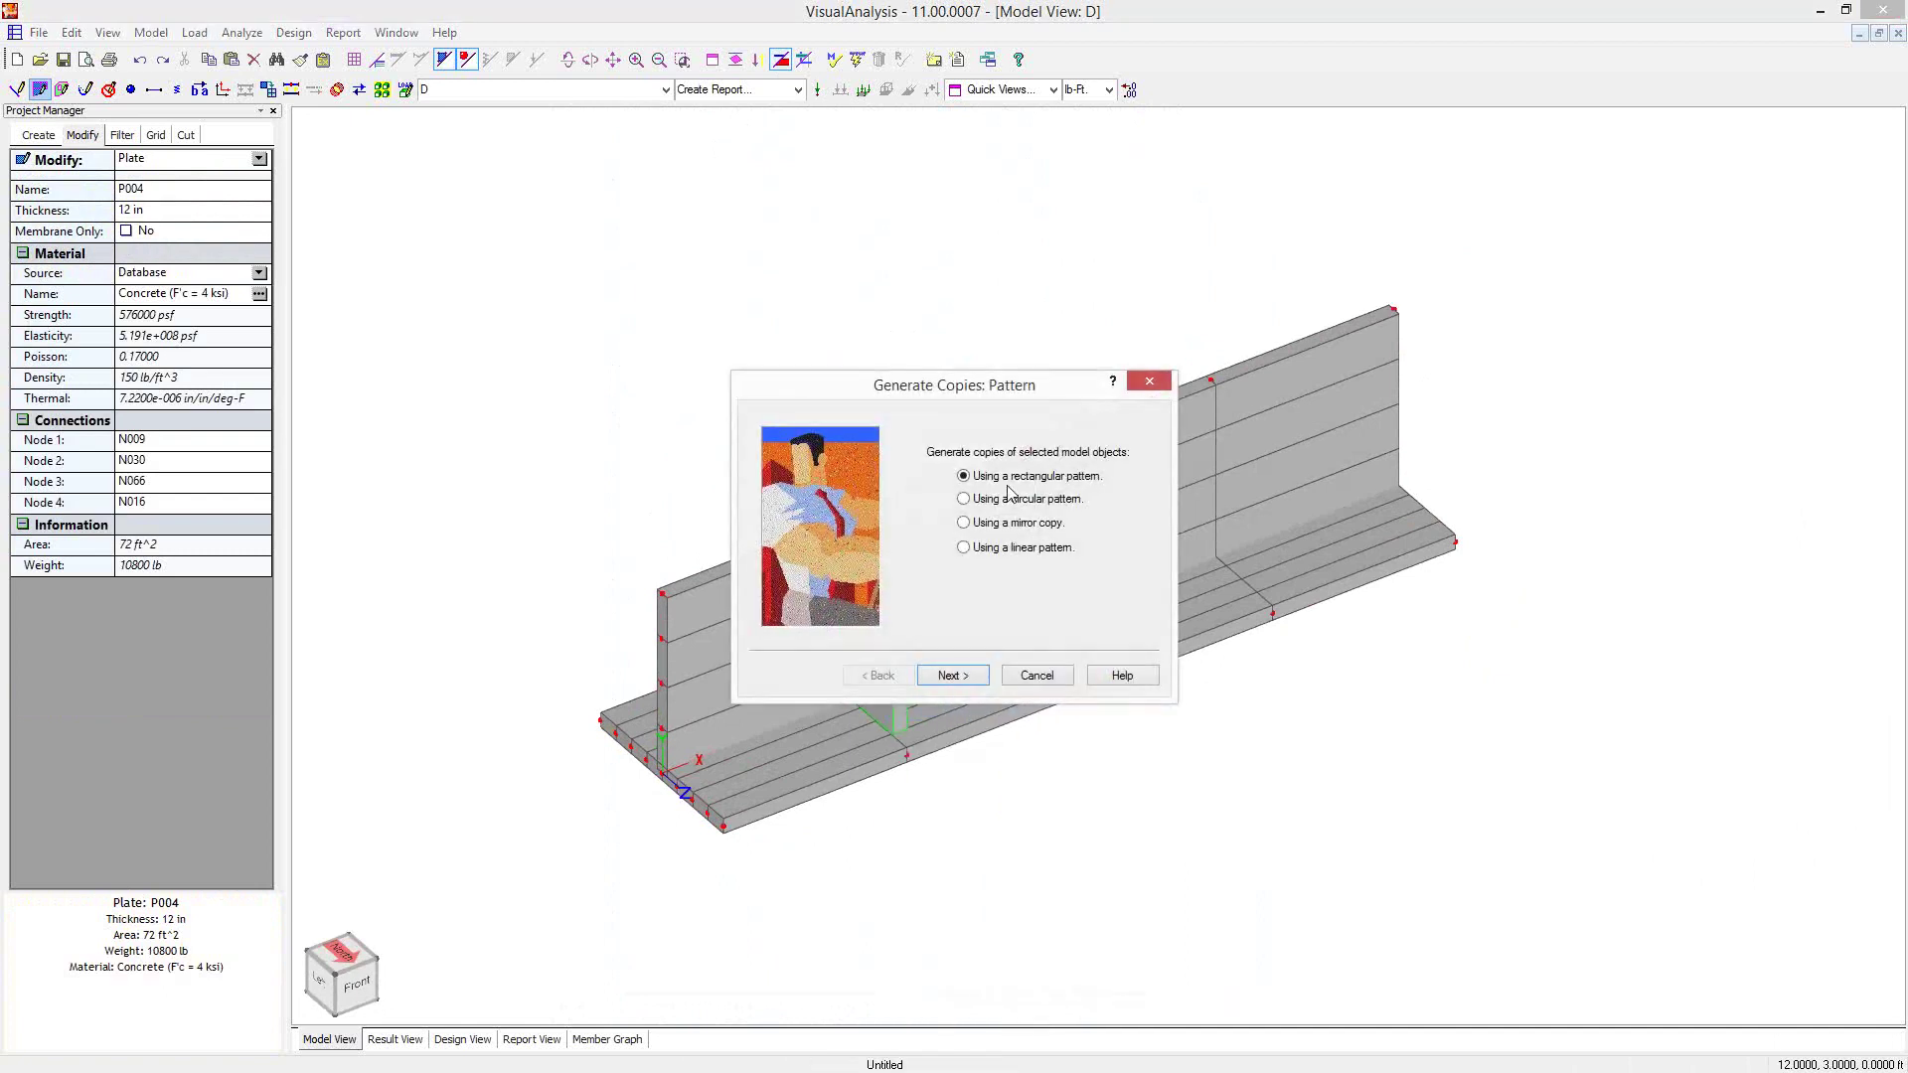
left_click(943, 676)
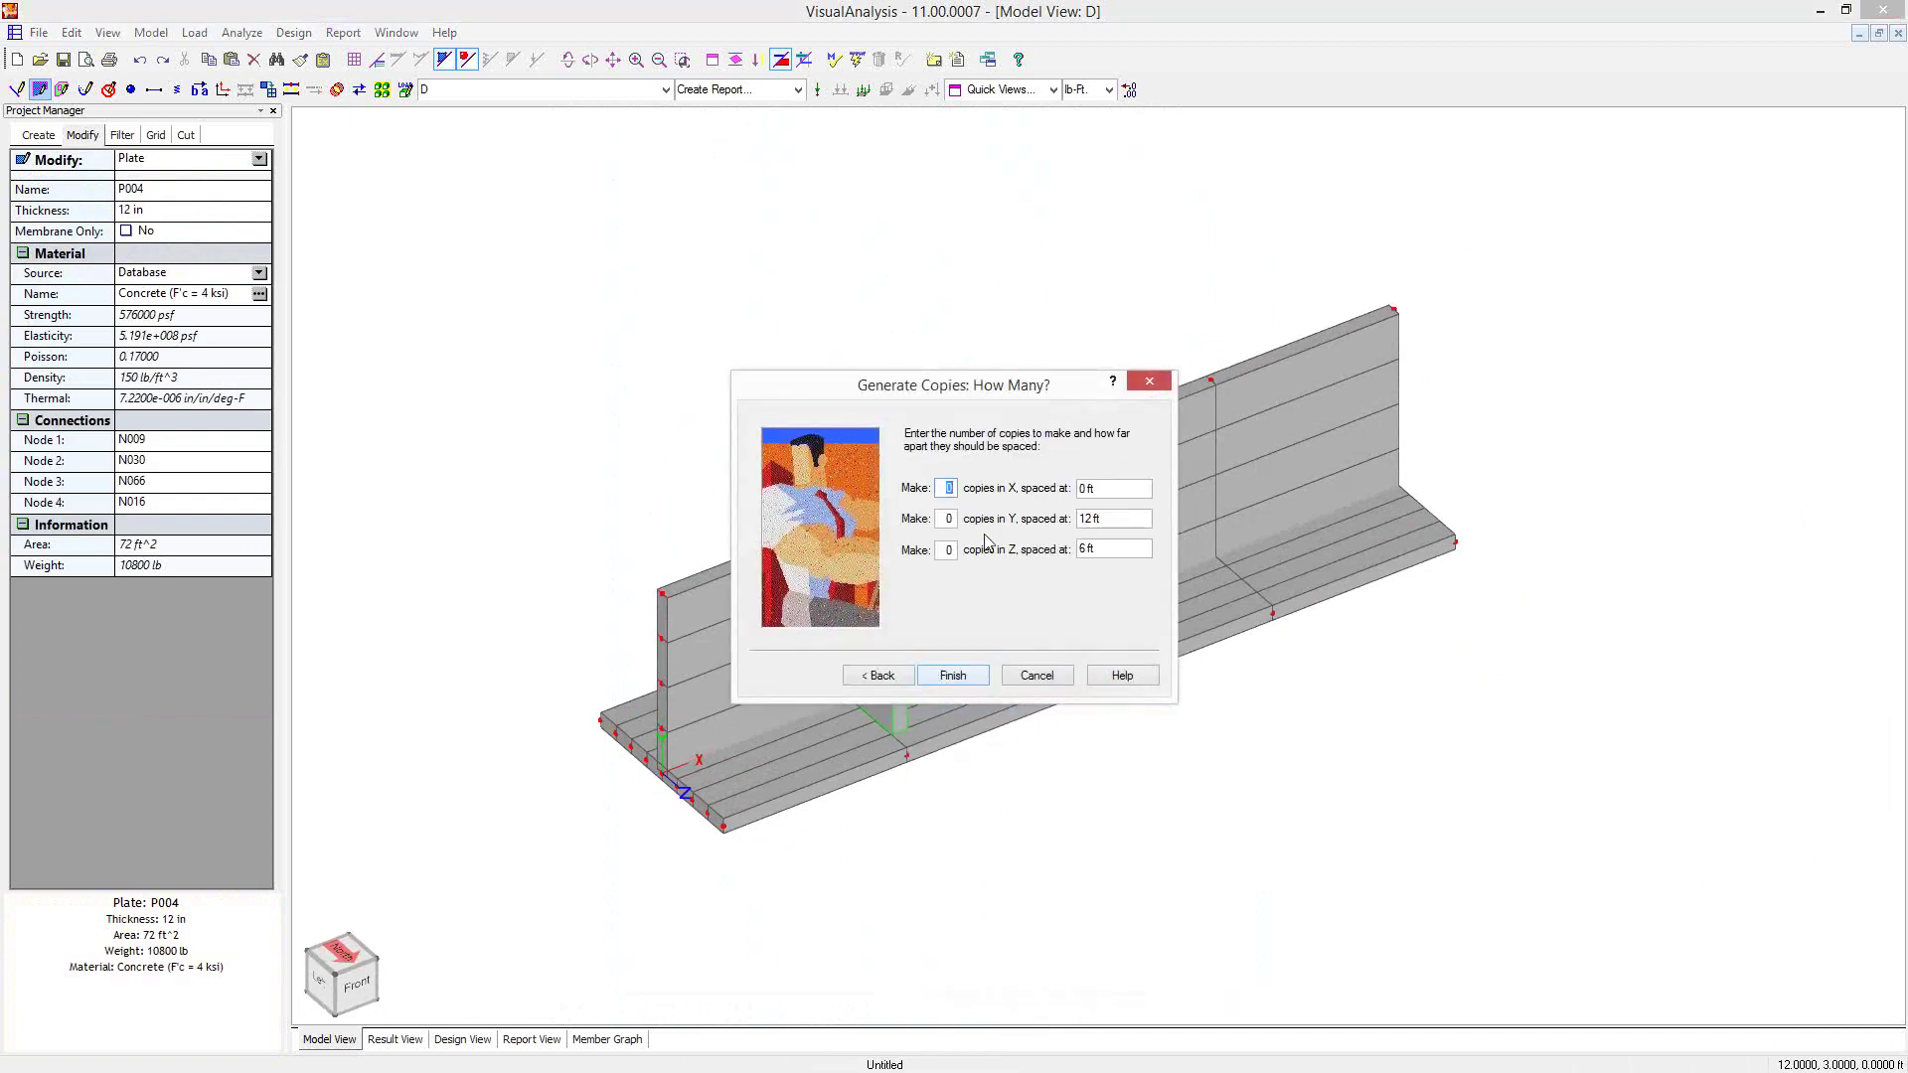
key("Tab")
left_click(955, 674)
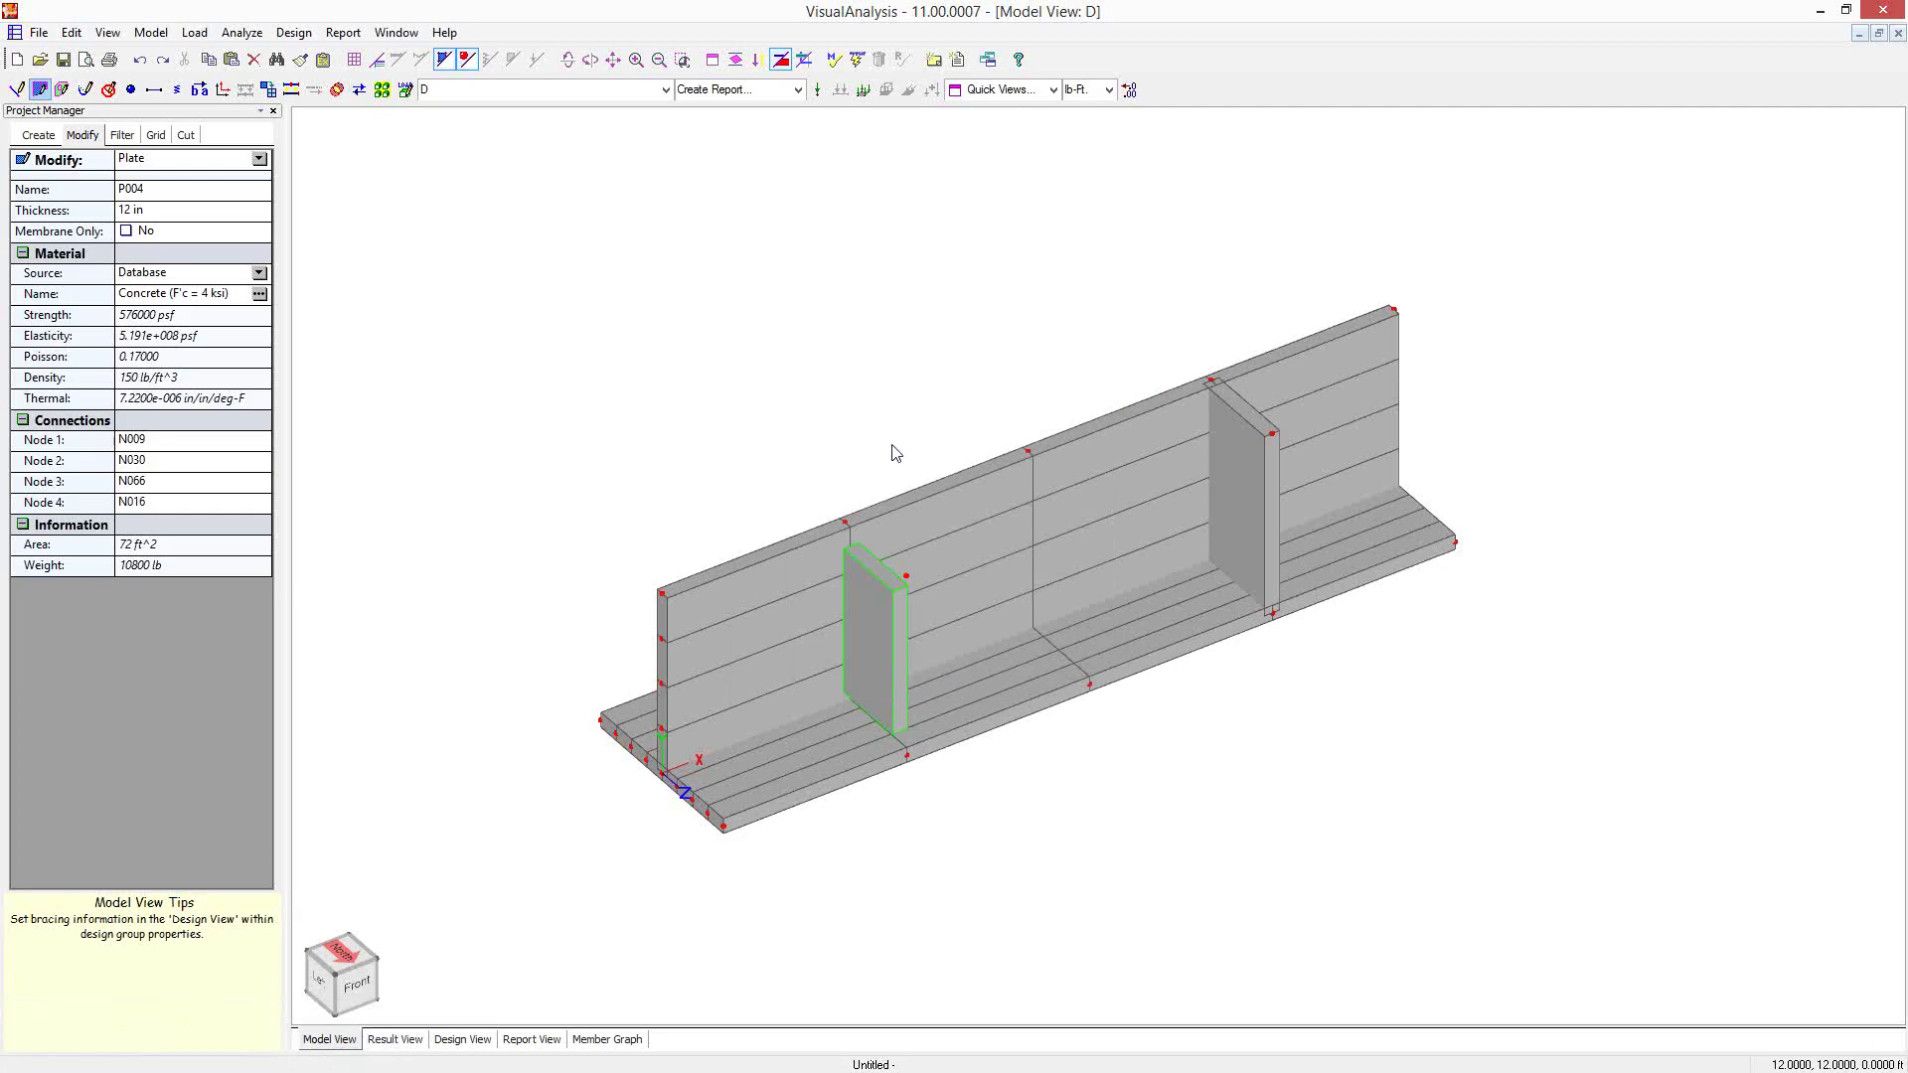
left_click(692, 385)
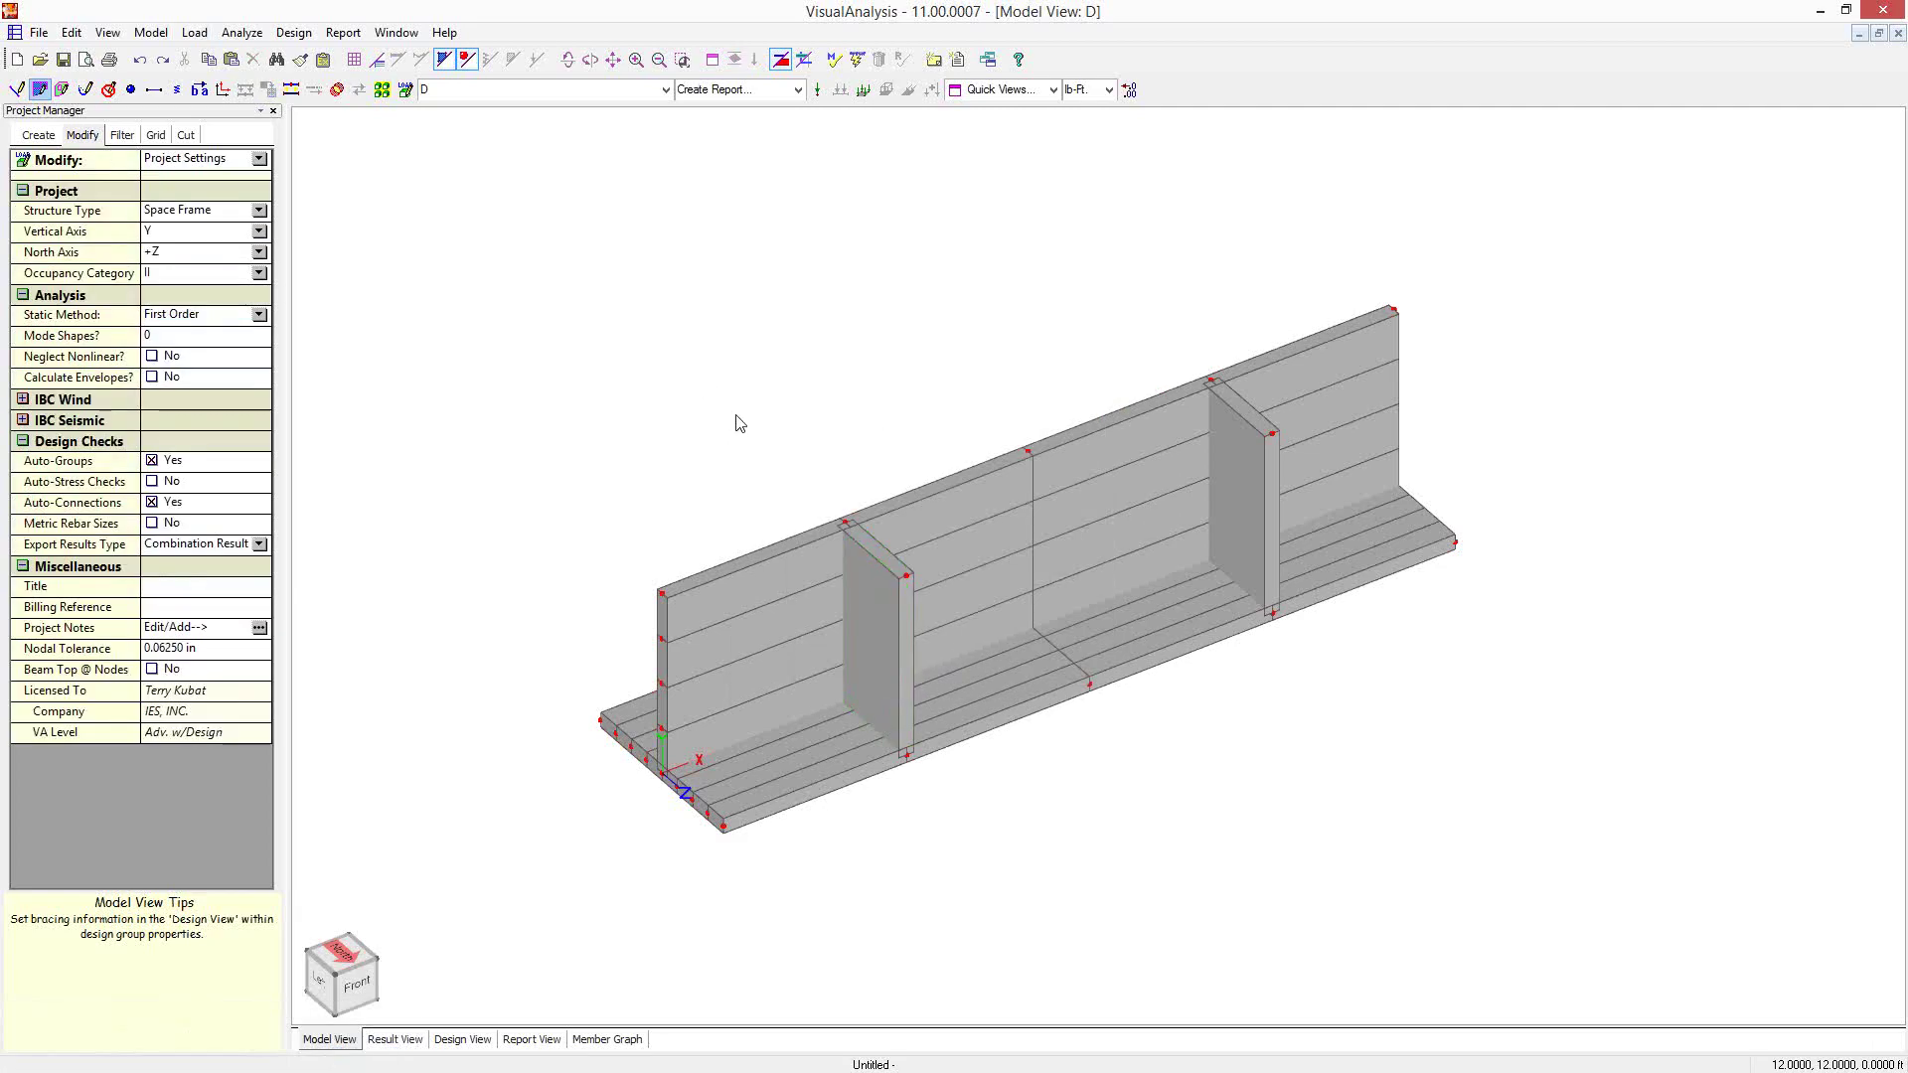
middle_click_drag(771, 378, 662, 314)
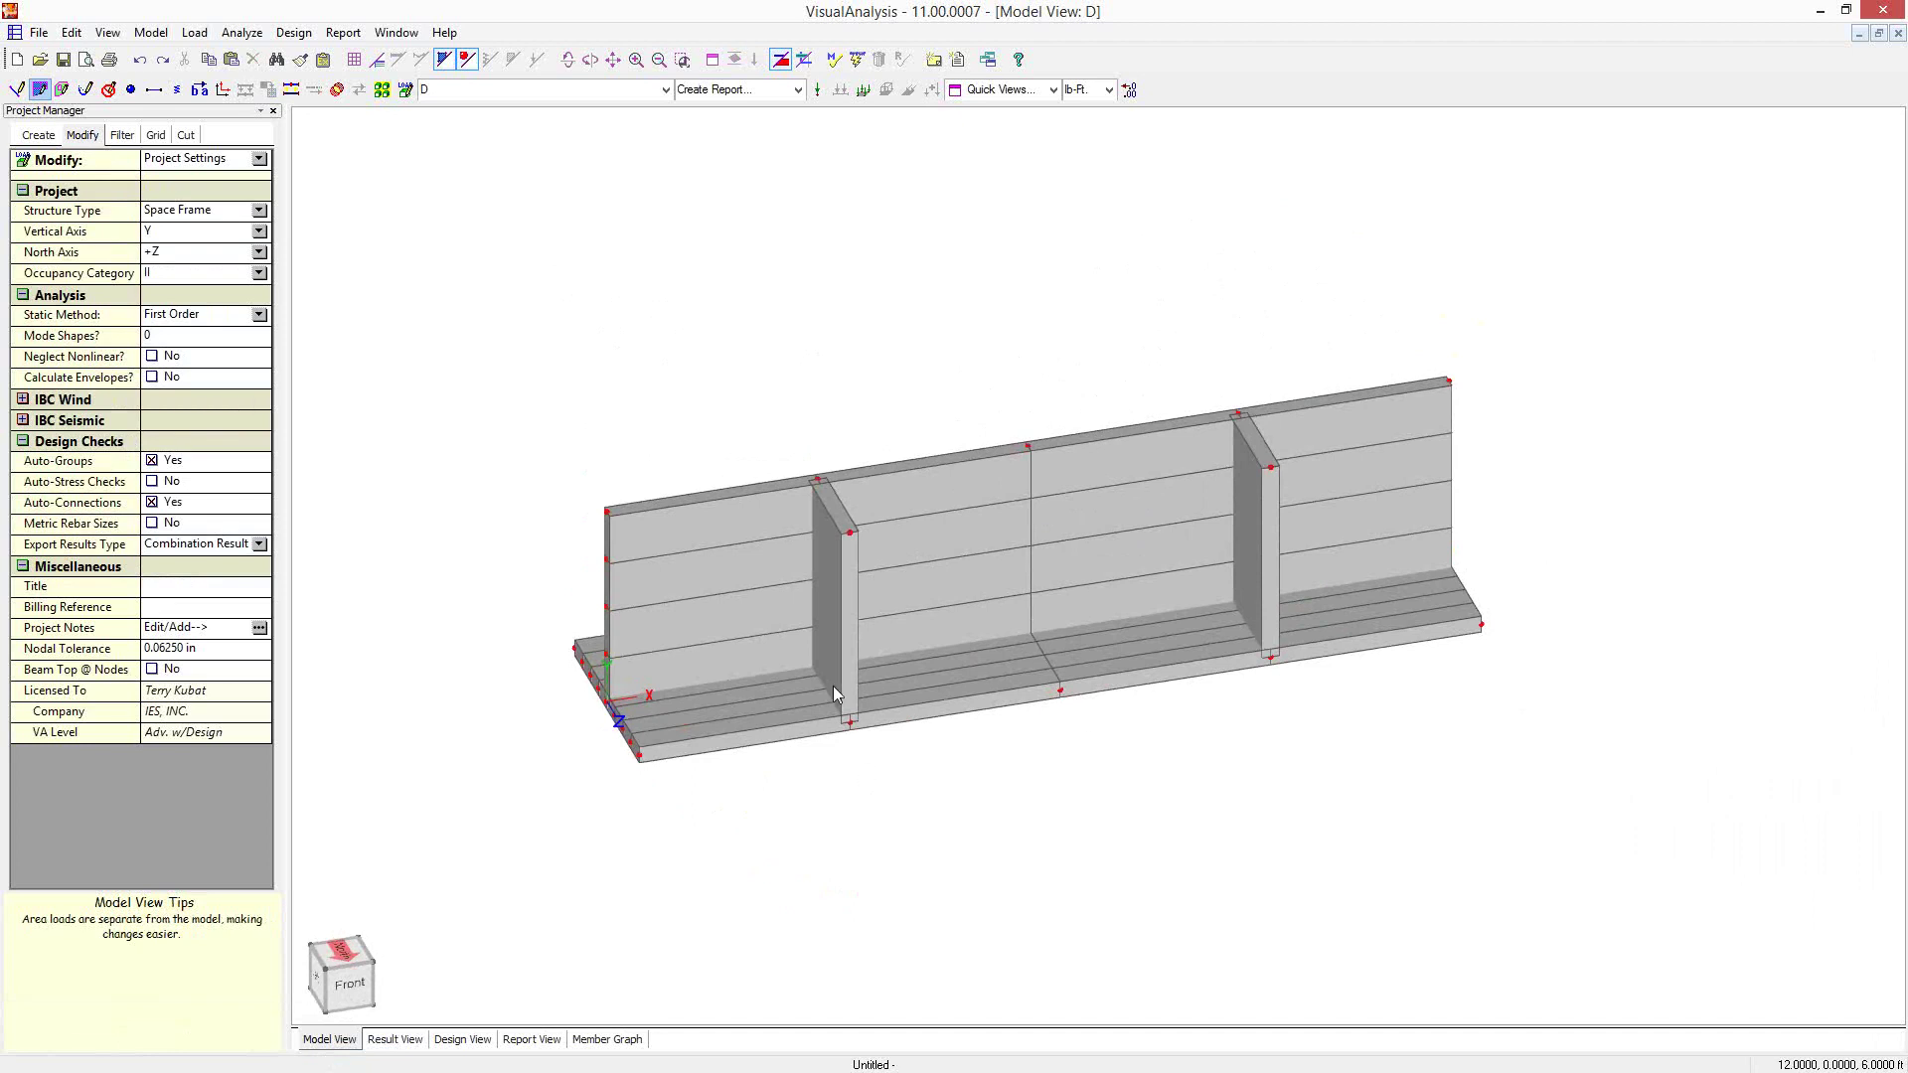
middle_click_drag(741, 404, 813, 498)
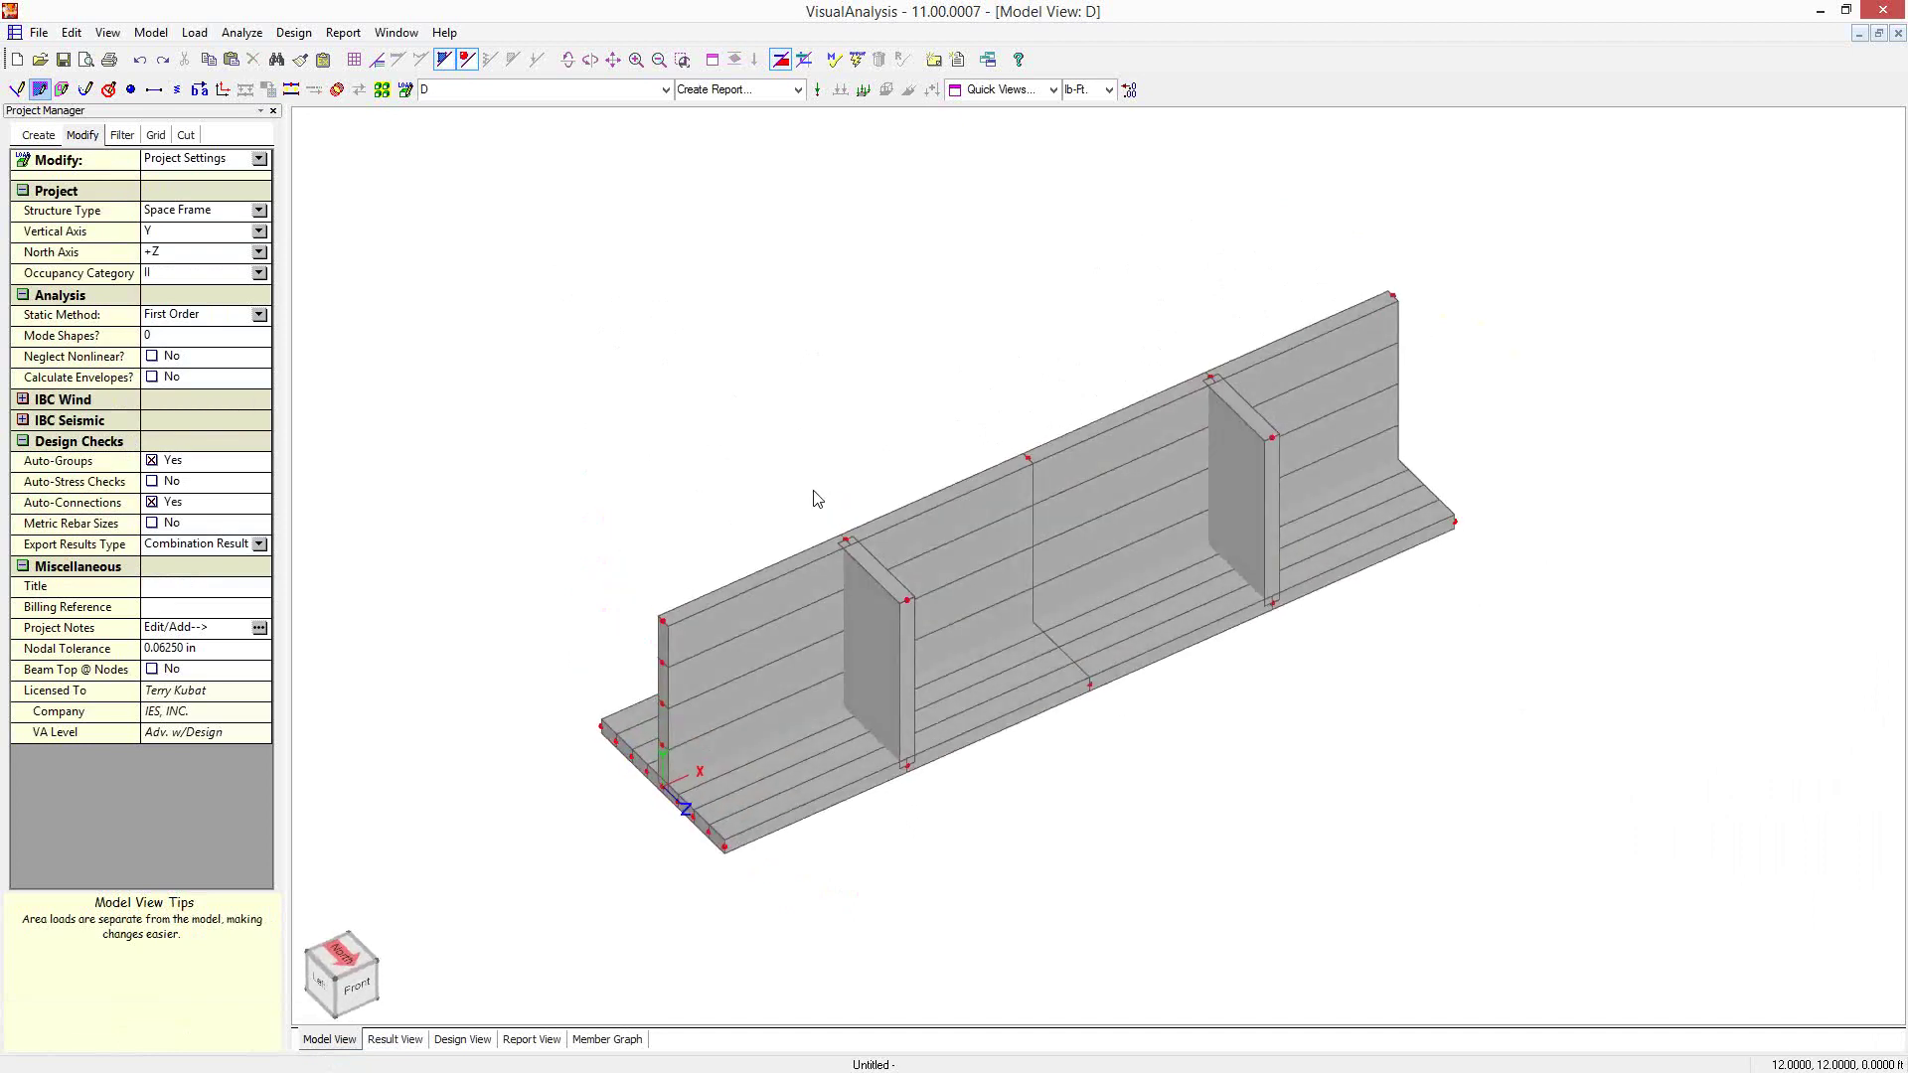
Show only the base slab plane using a Y cut at 0.20 ft
left_click(185, 135)
left_click(96, 230)
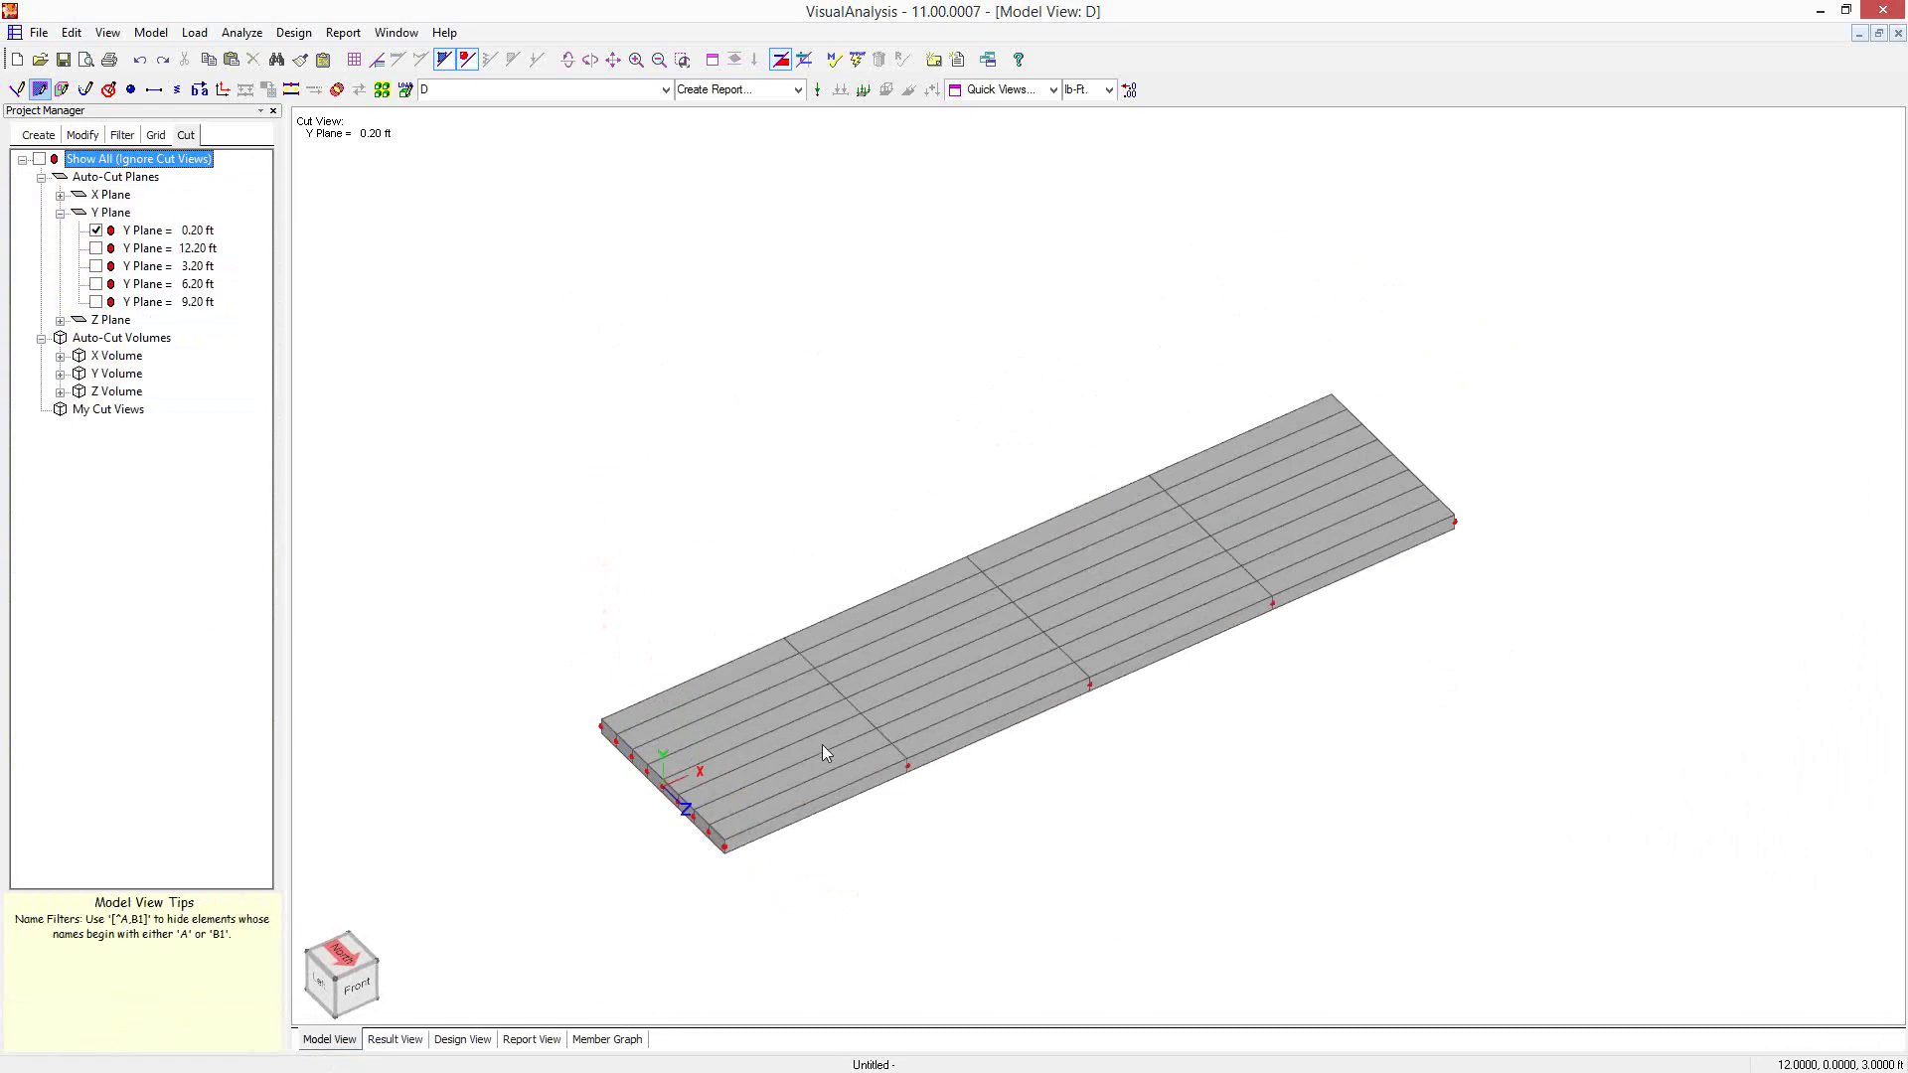
left_click(600, 726)
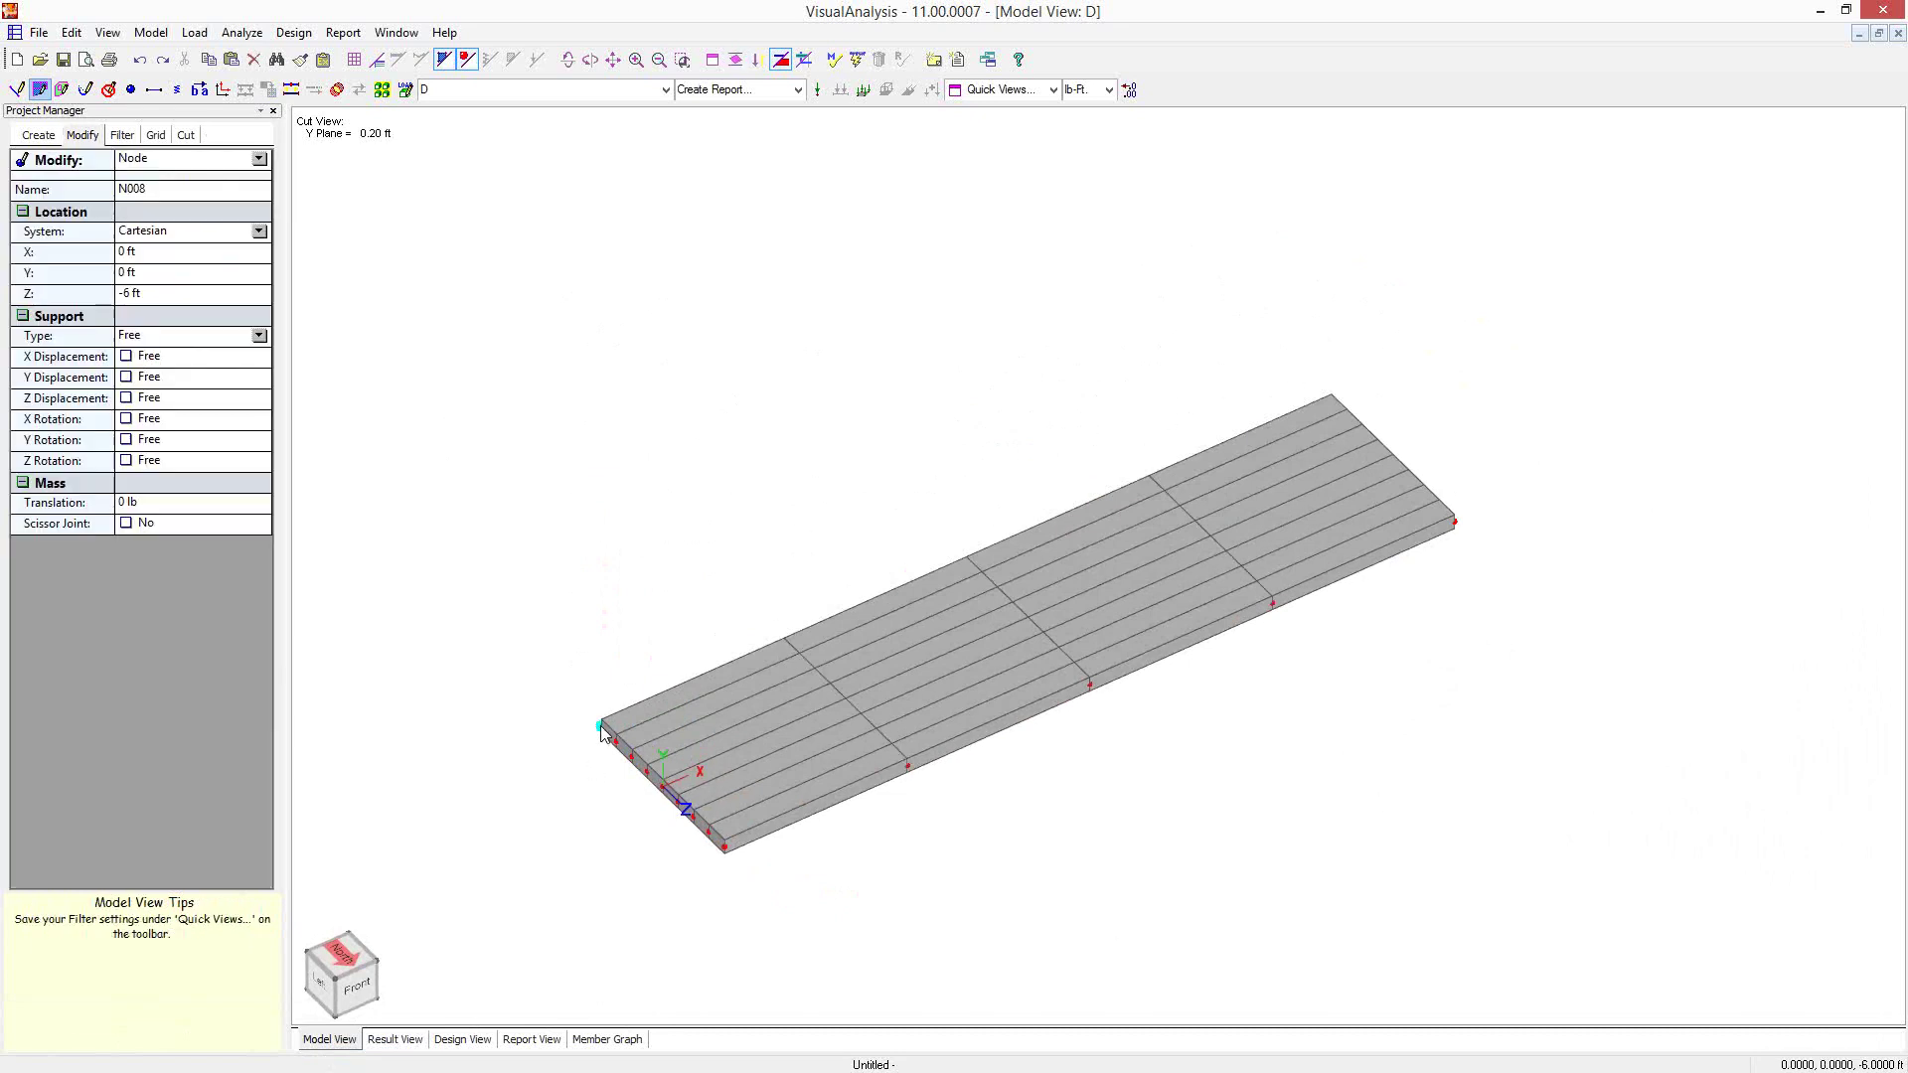
left_click(551, 728)
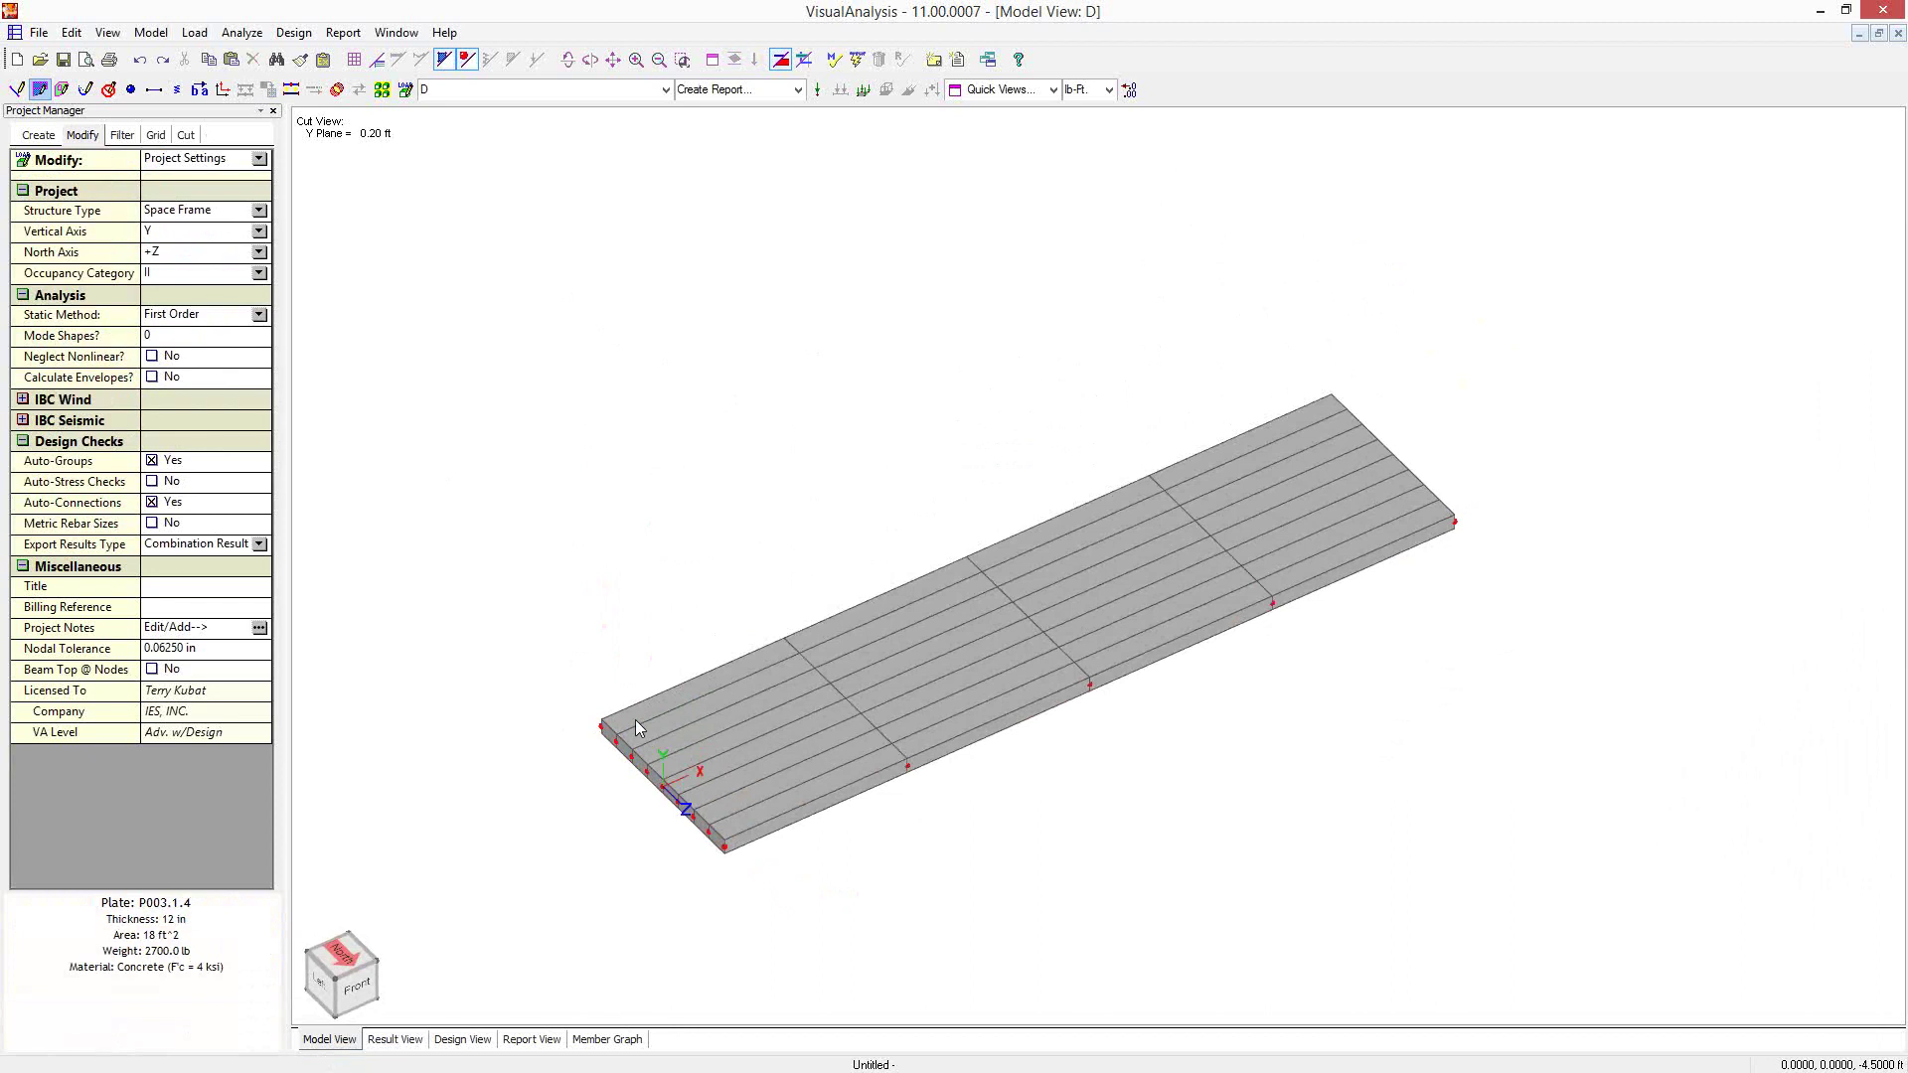
Generate soil springs (subgrade modulus 150 lb/ft³) under all 32 slab plates
left_click(635, 719)
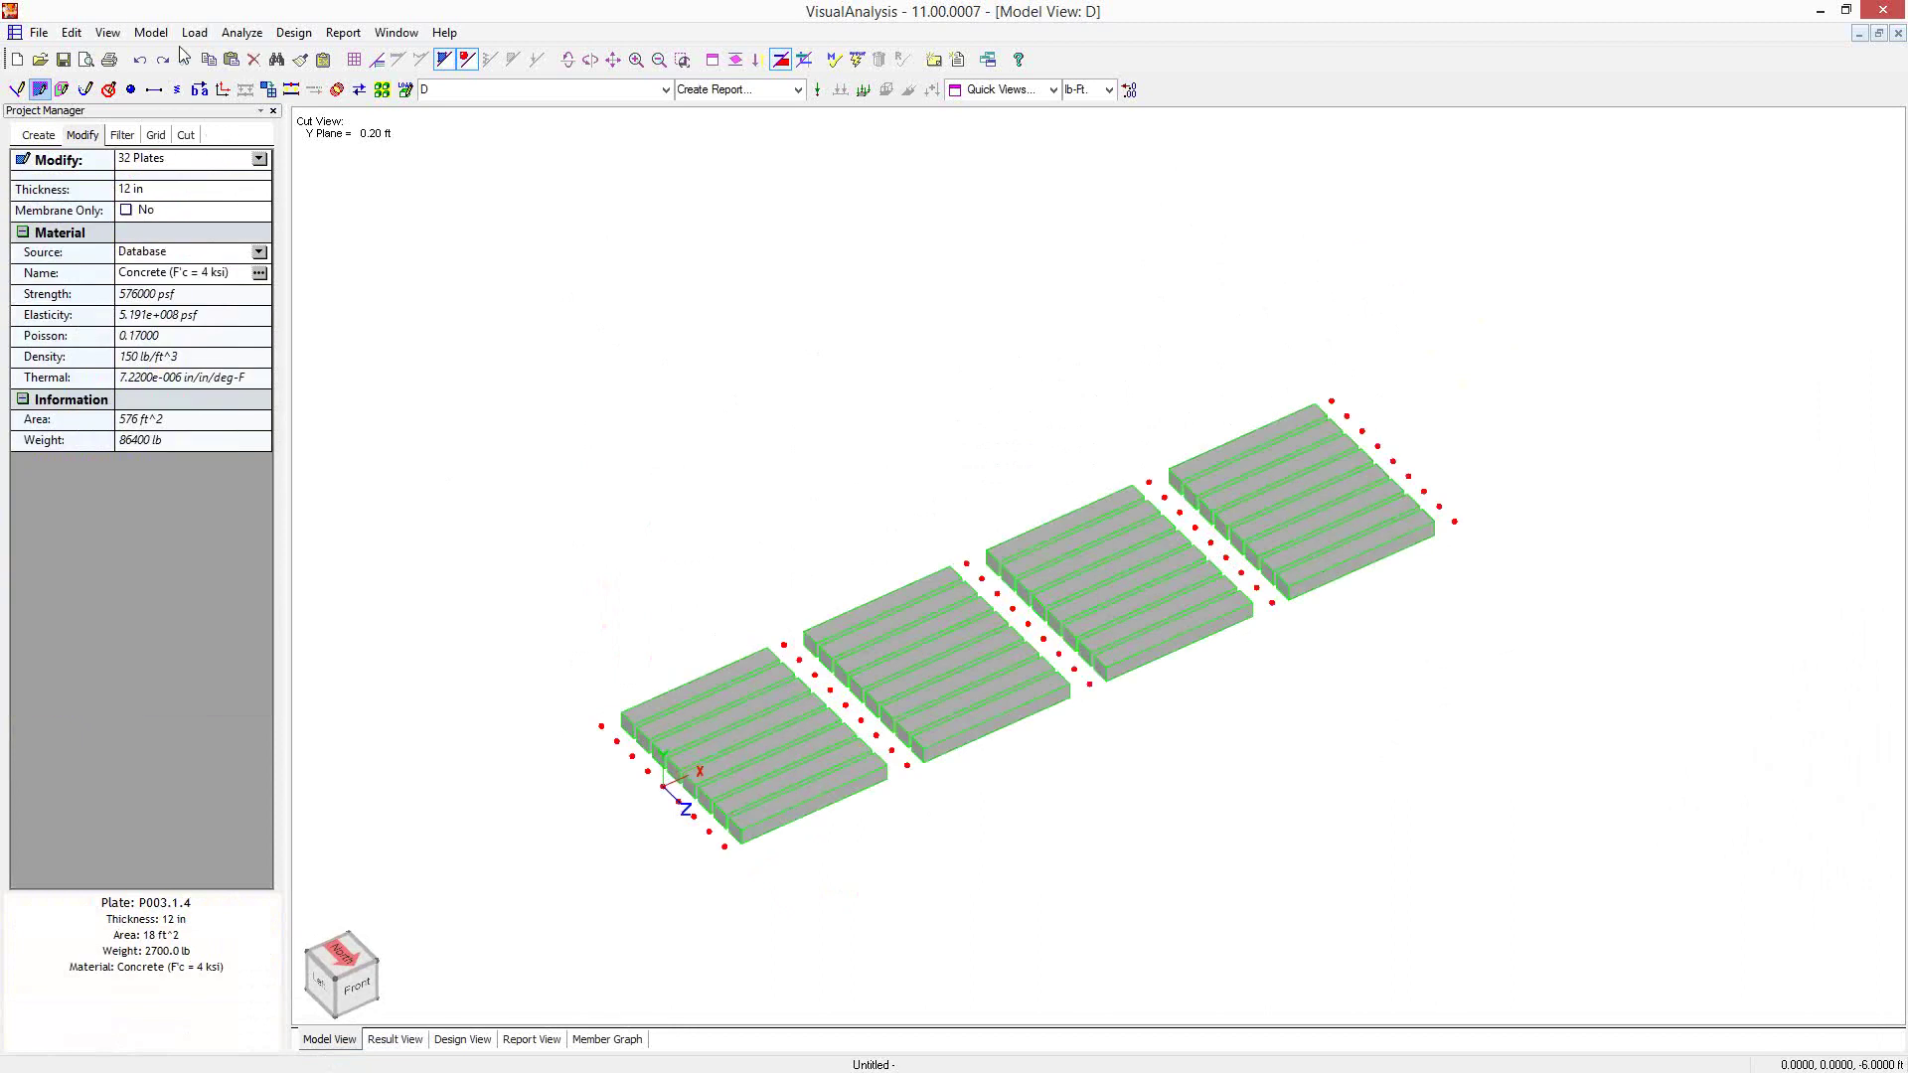
left_click(151, 33)
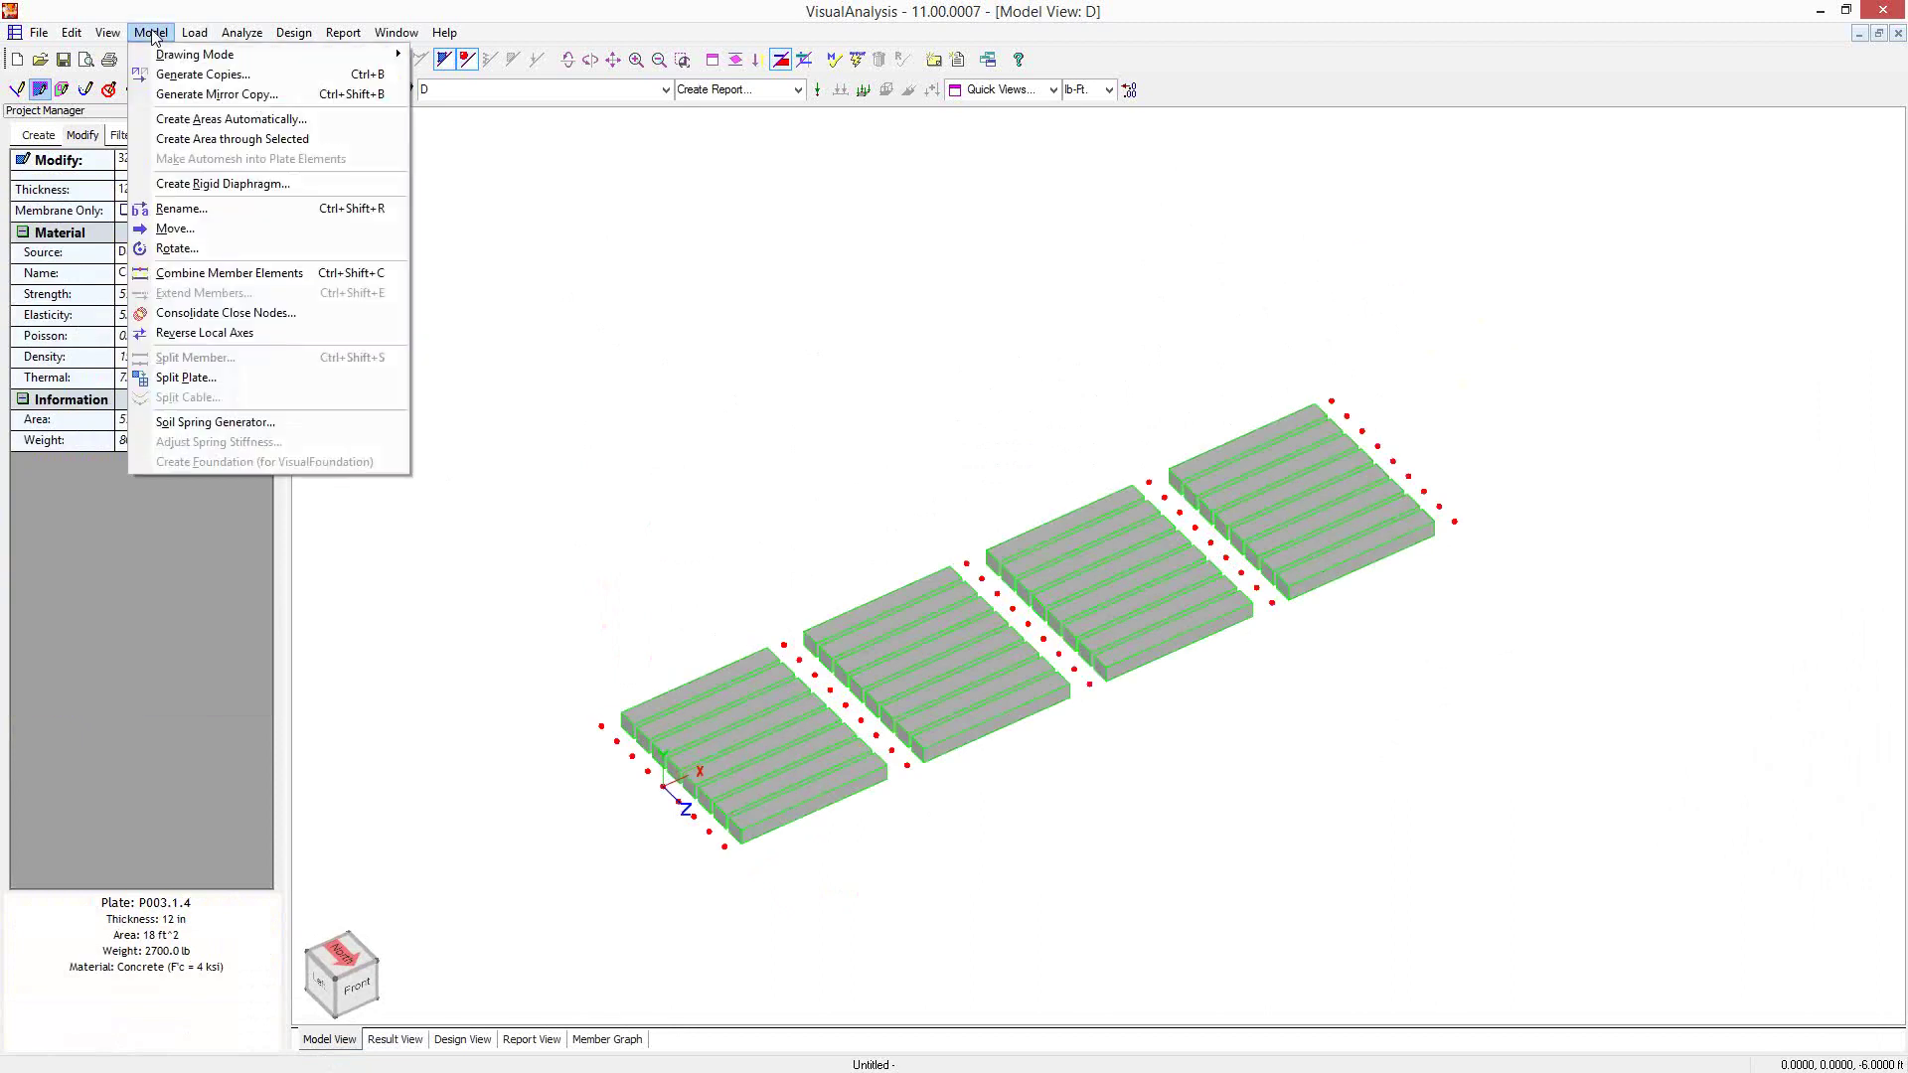
left_click(224, 422)
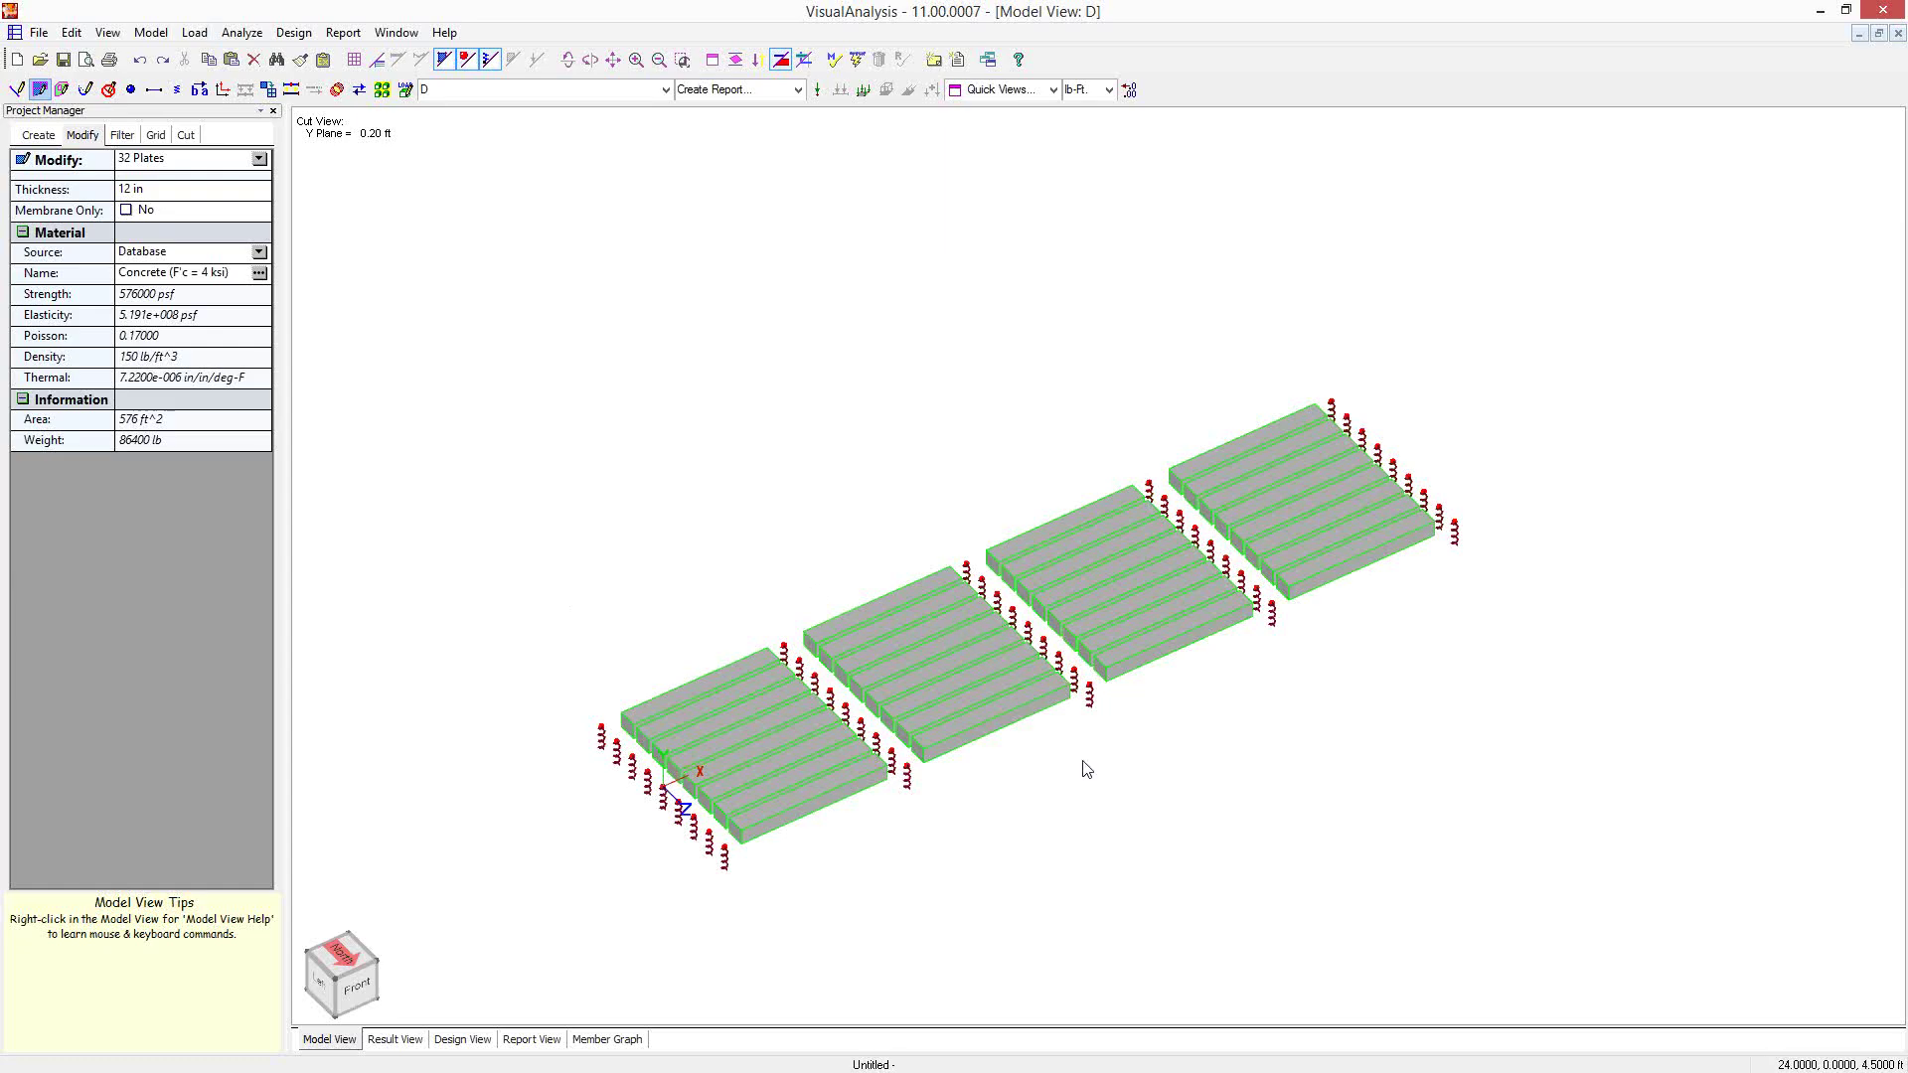
left_click(1086, 771)
middle_click_drag(1021, 818, 1071, 693)
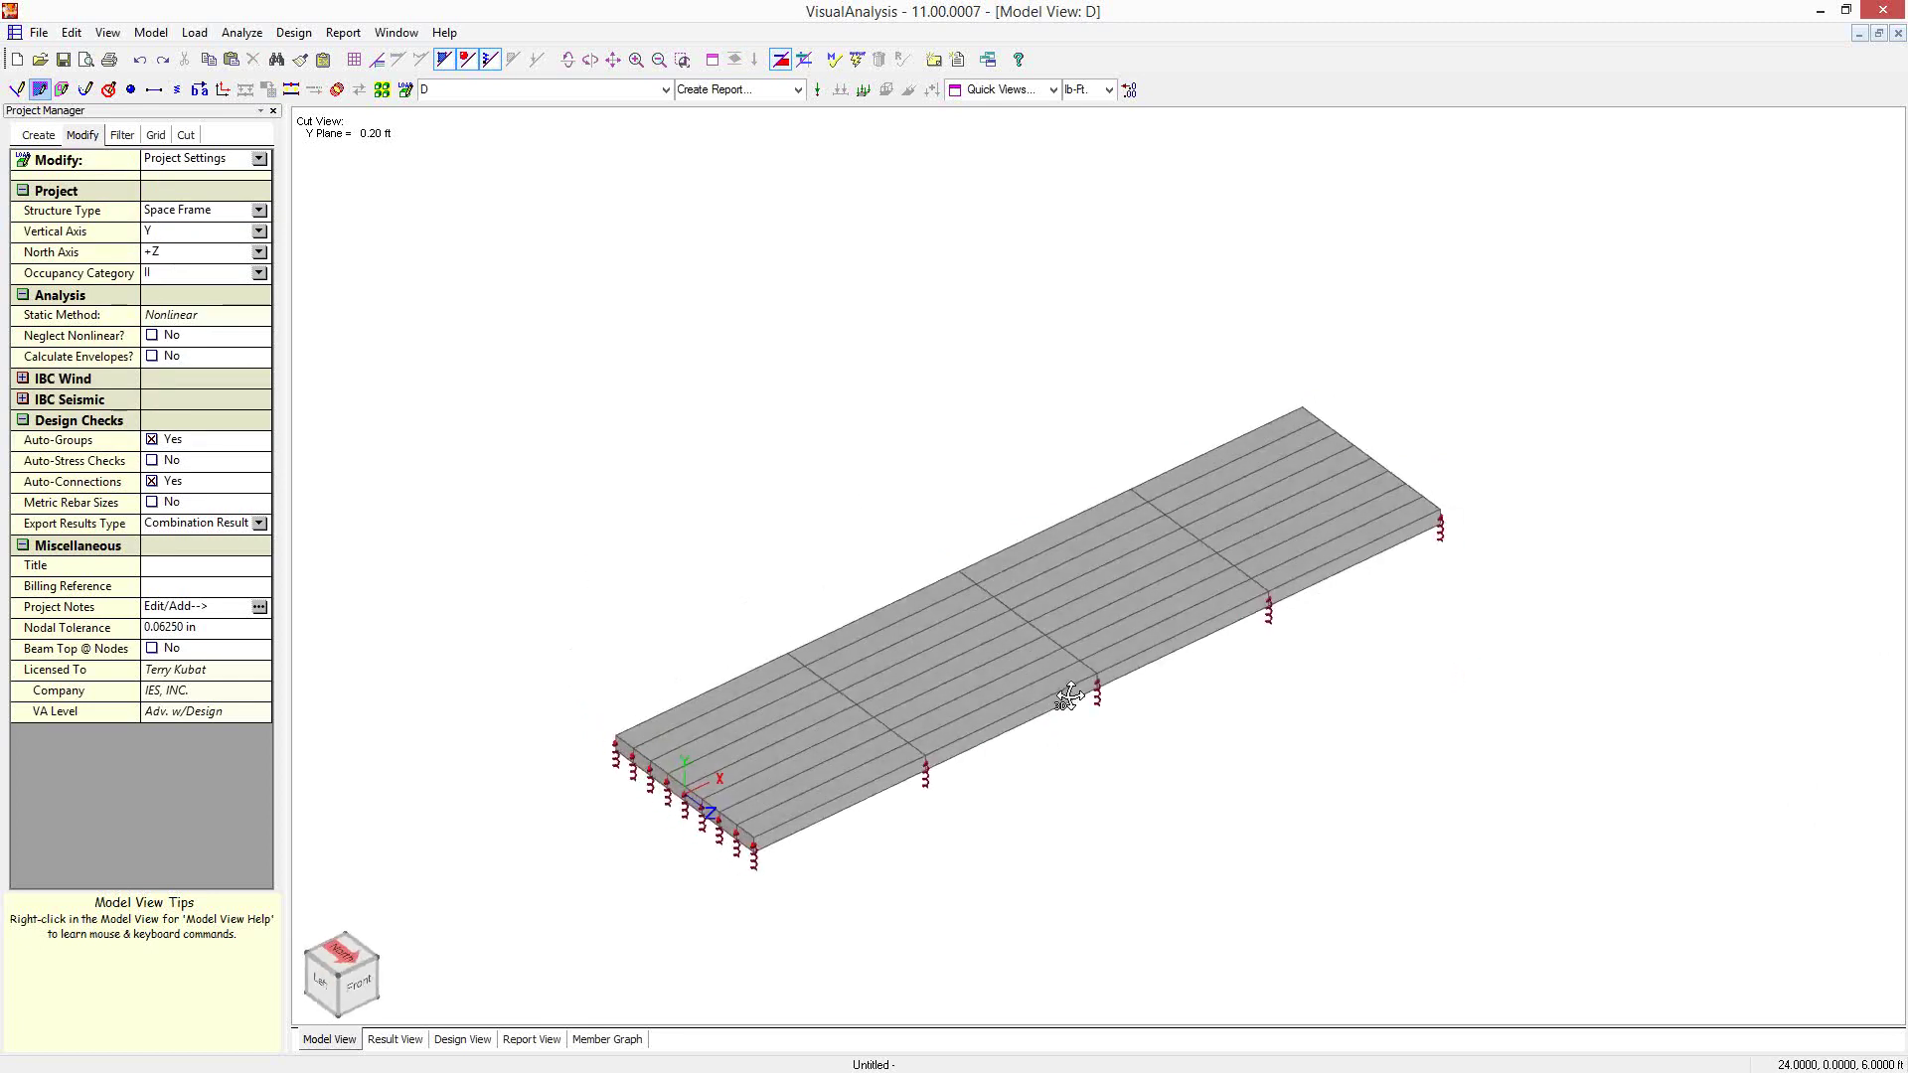
Fix all 45 nodes in the Y 0.20 ft slab plane against X and Z displacement
left_click(185, 136)
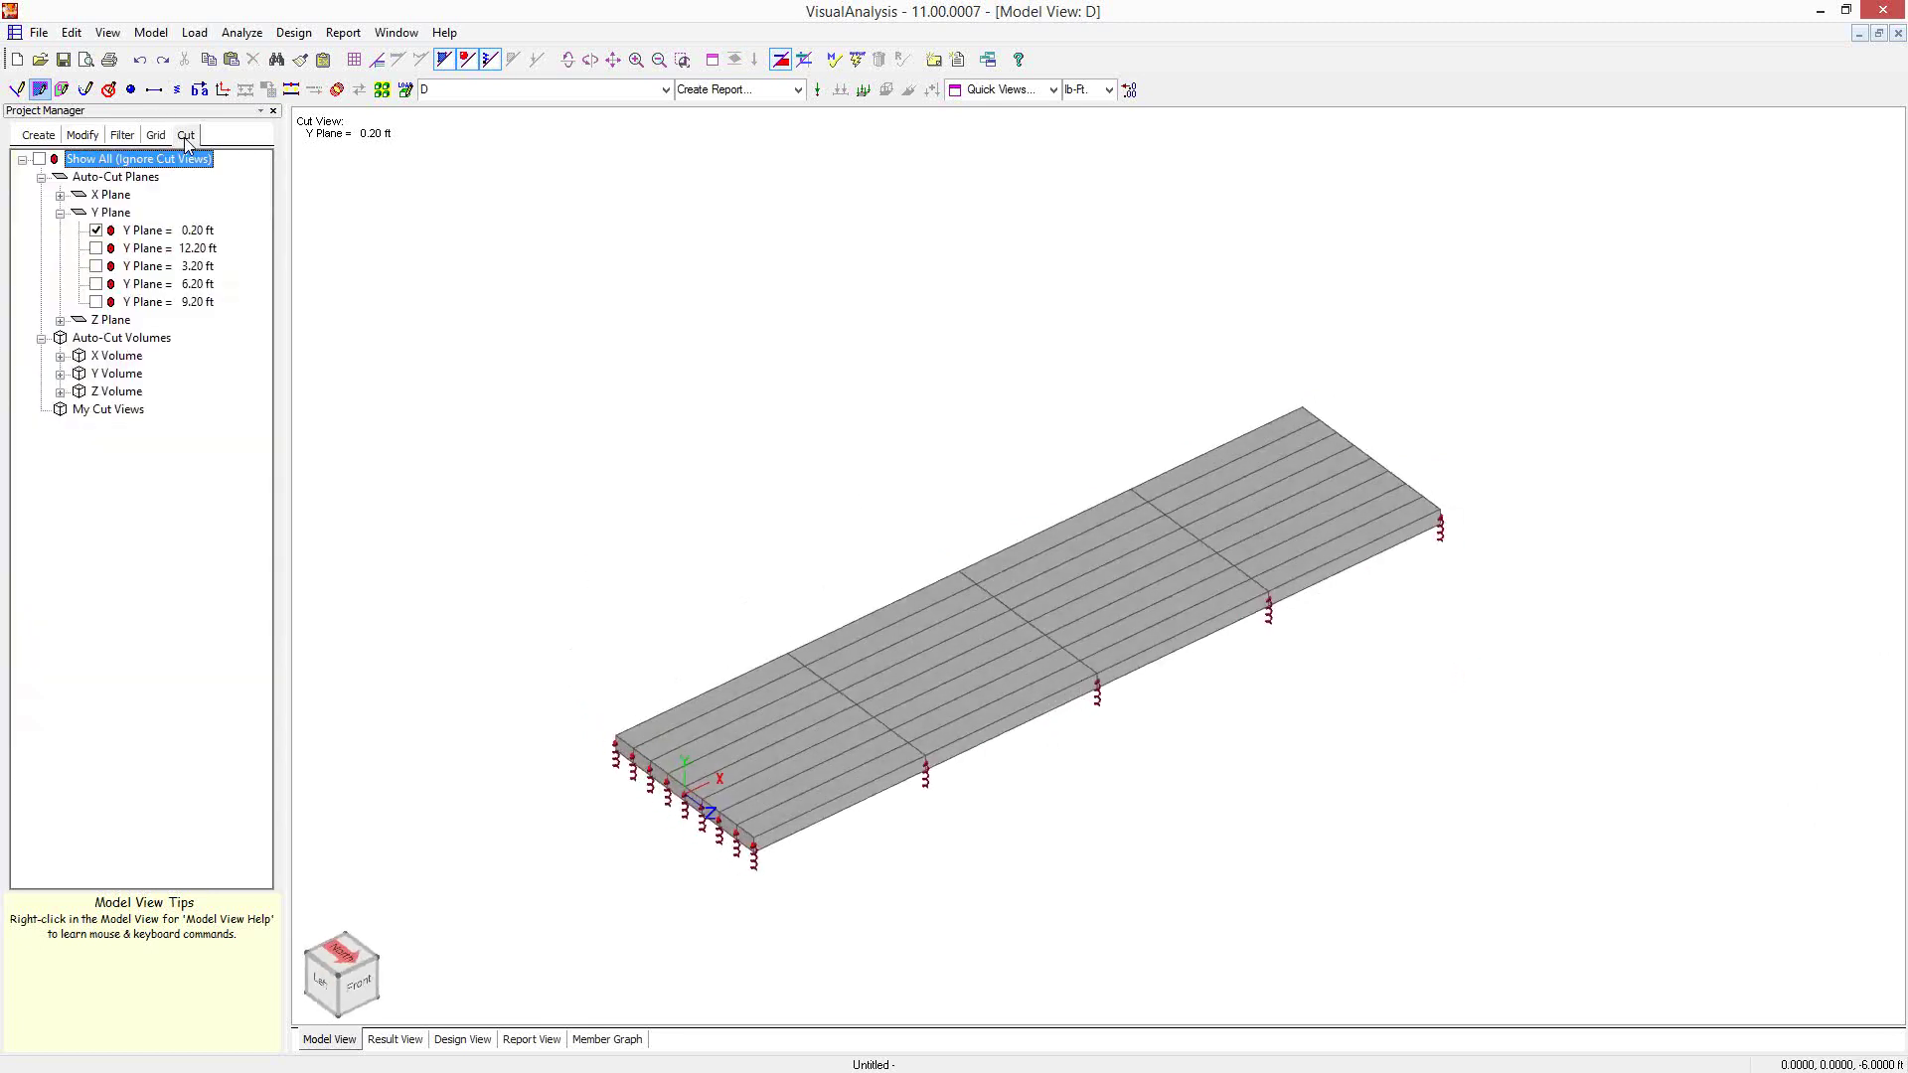
double_click(614, 752)
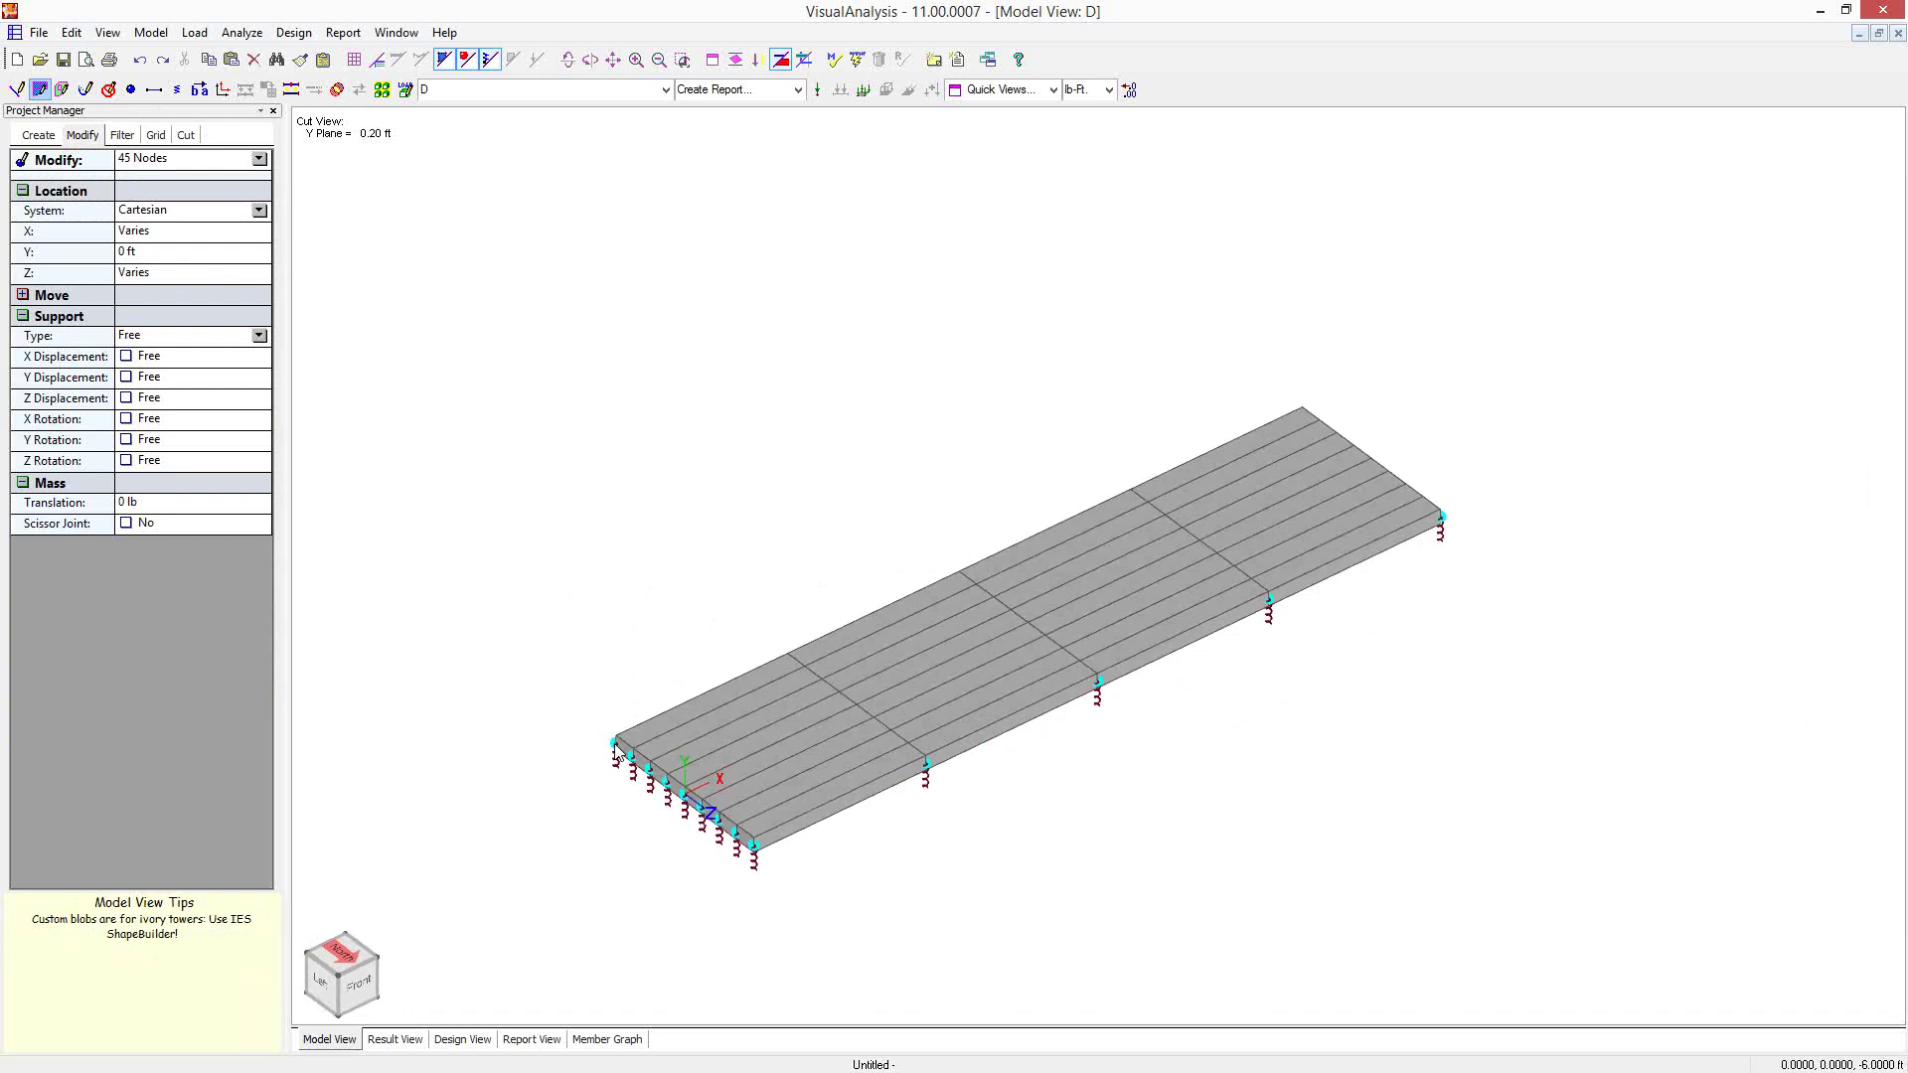
left_click(126, 357)
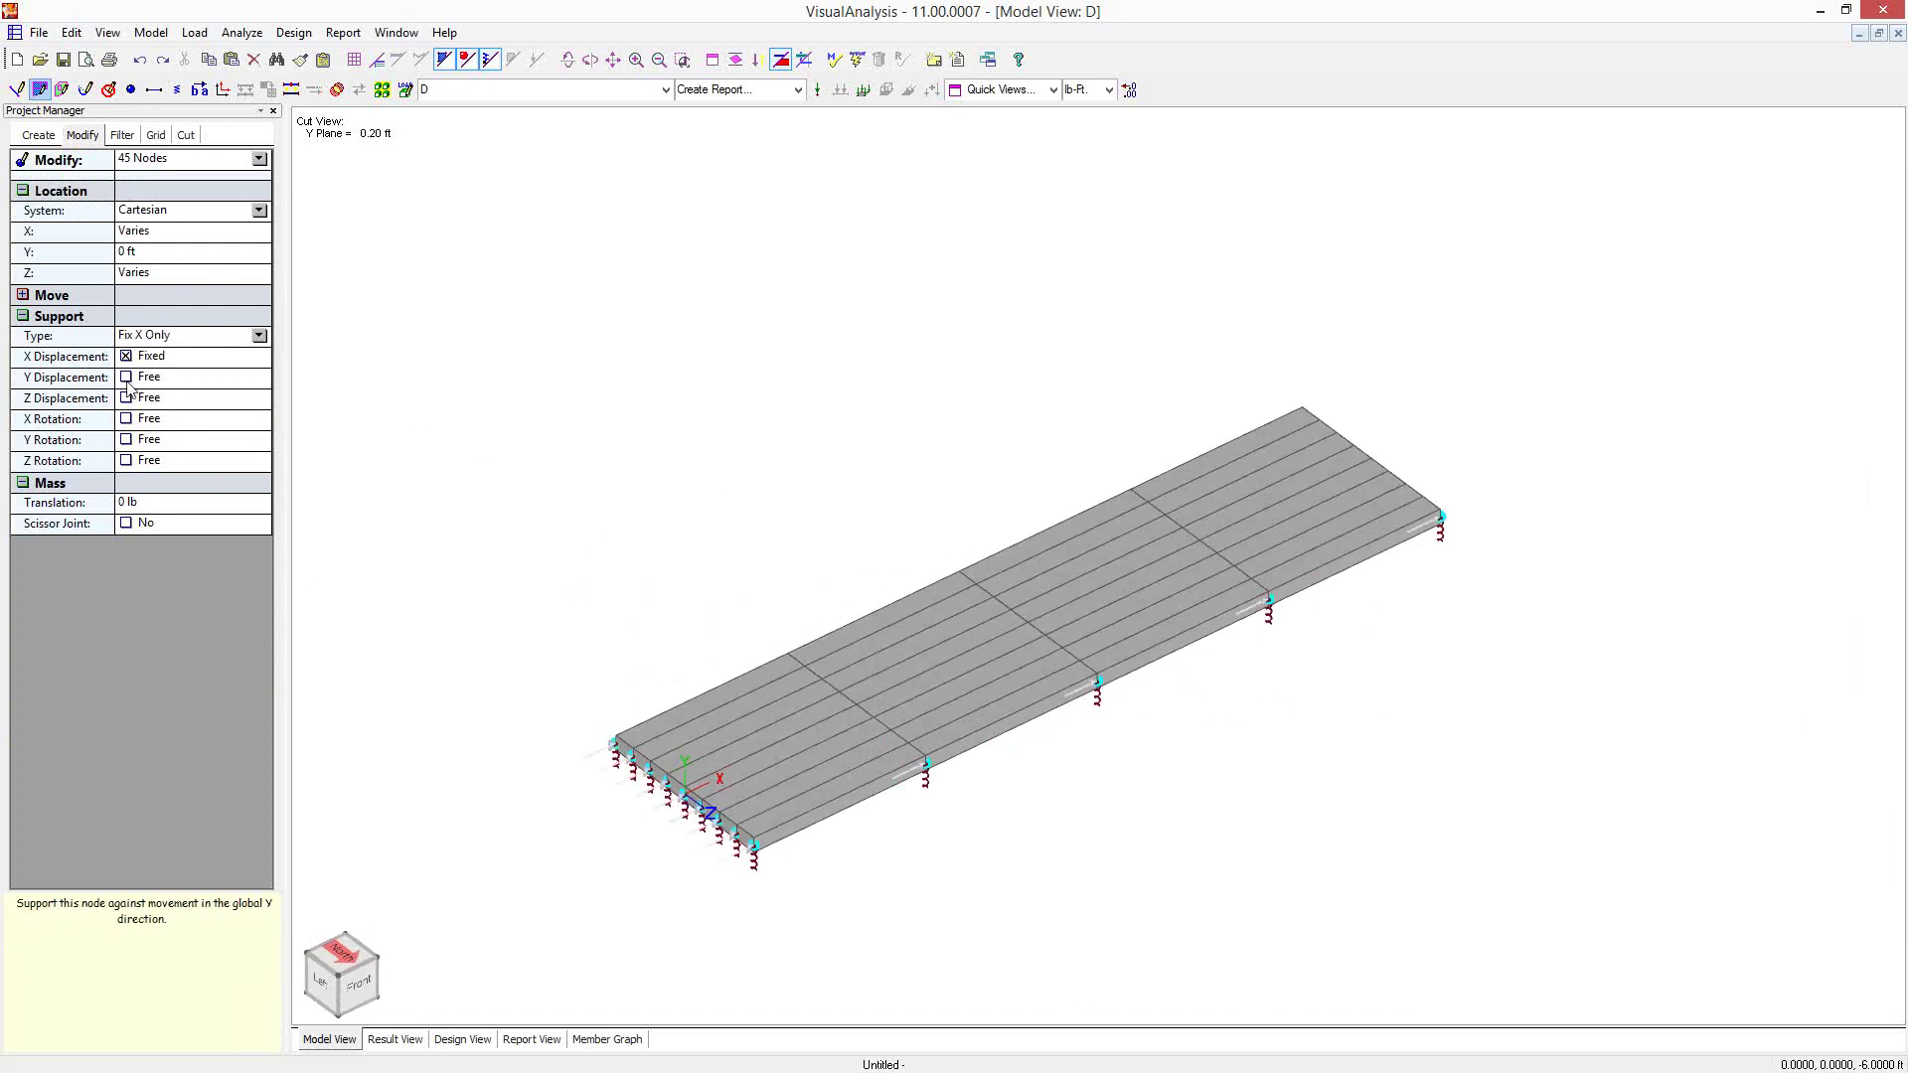
left_click(126, 399)
left_click(574, 567)
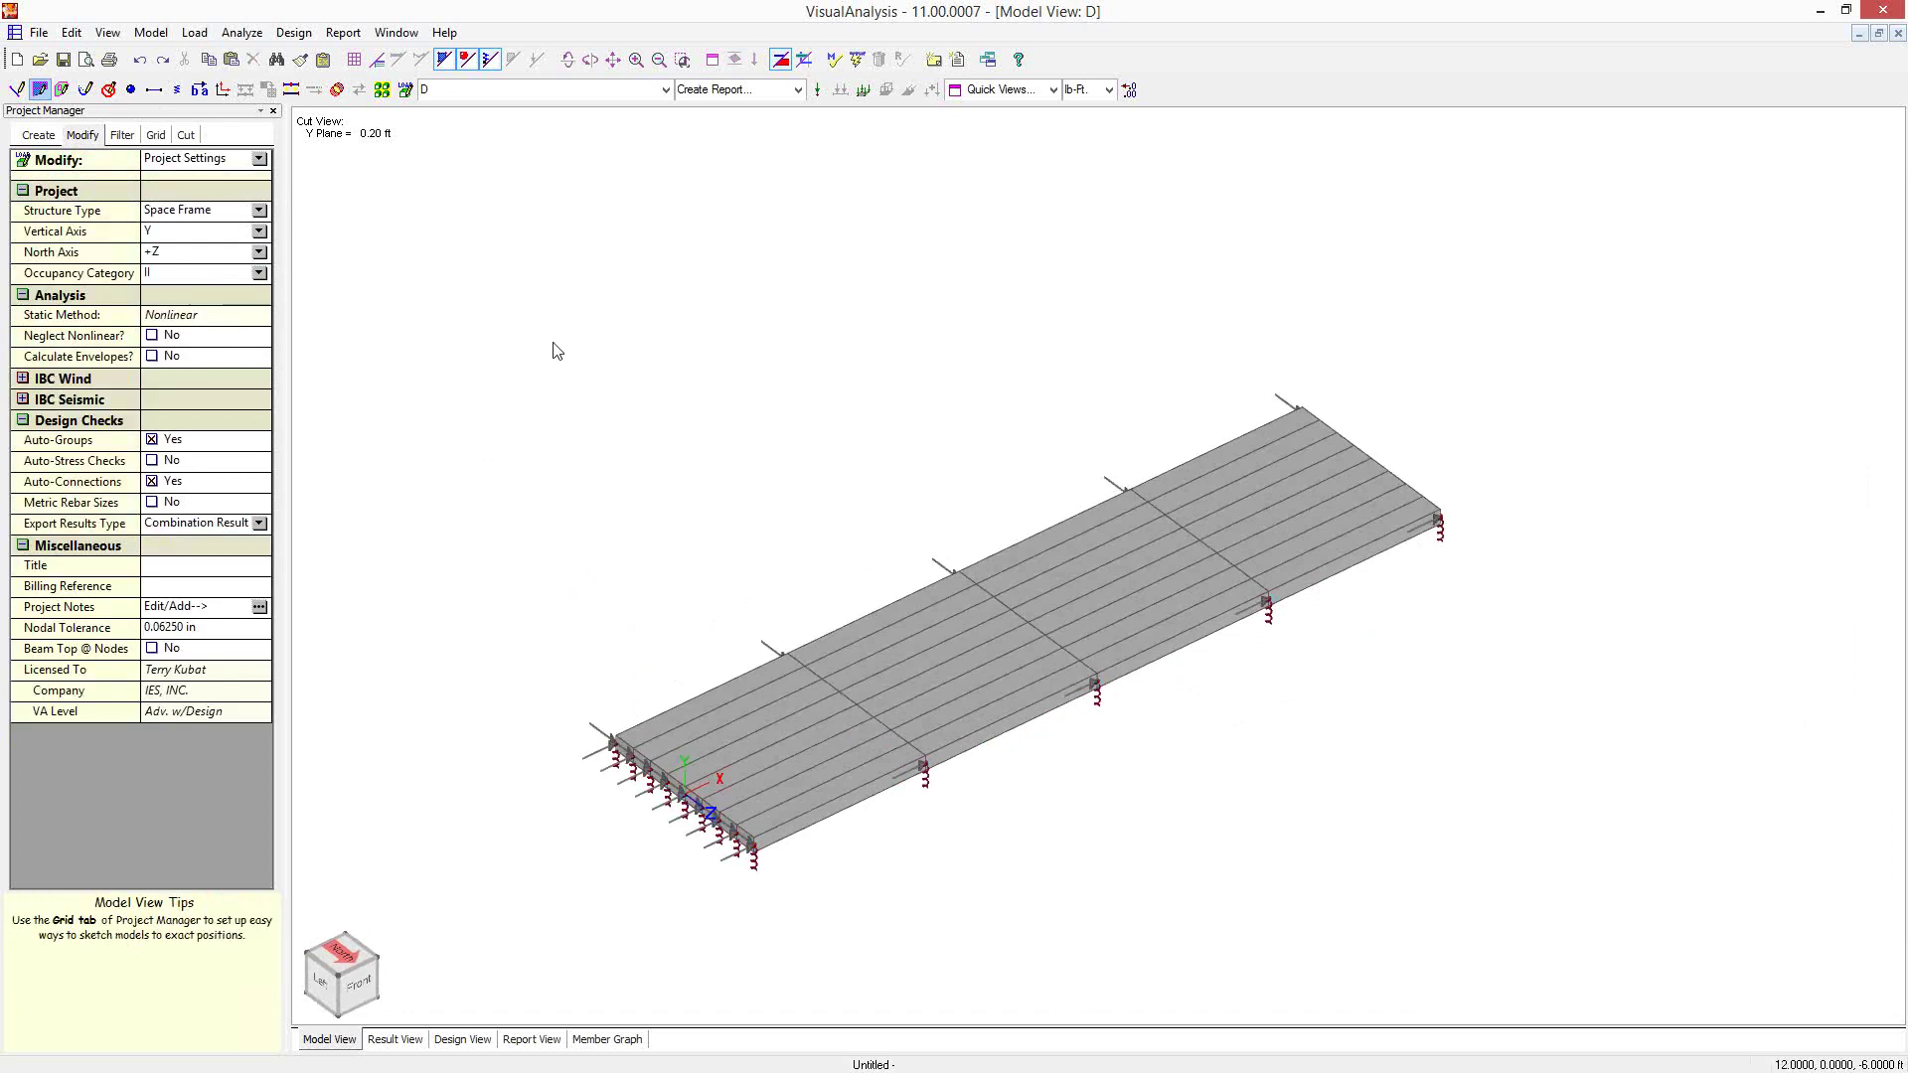
left_click(782, 60)
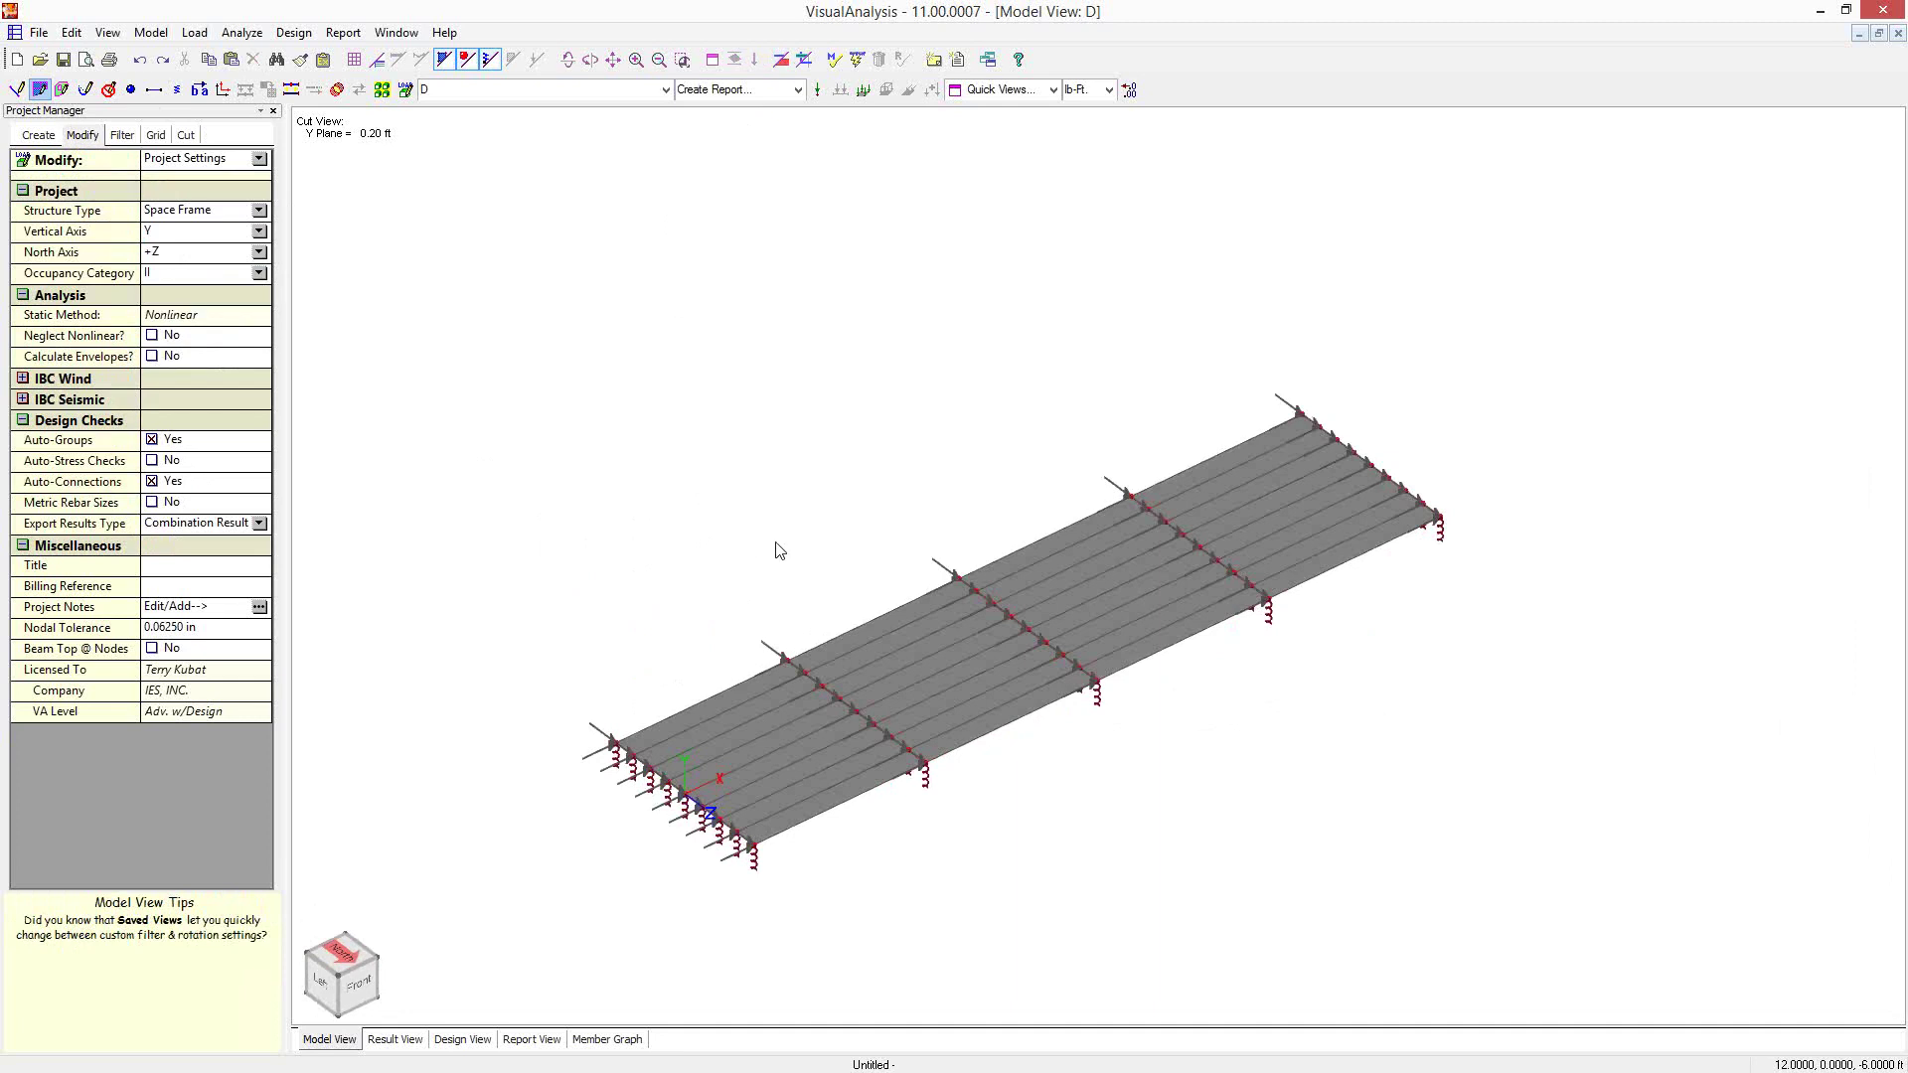
Show only the stem wall plane with the Z = 0.20 ft cut view
left_click(186, 136)
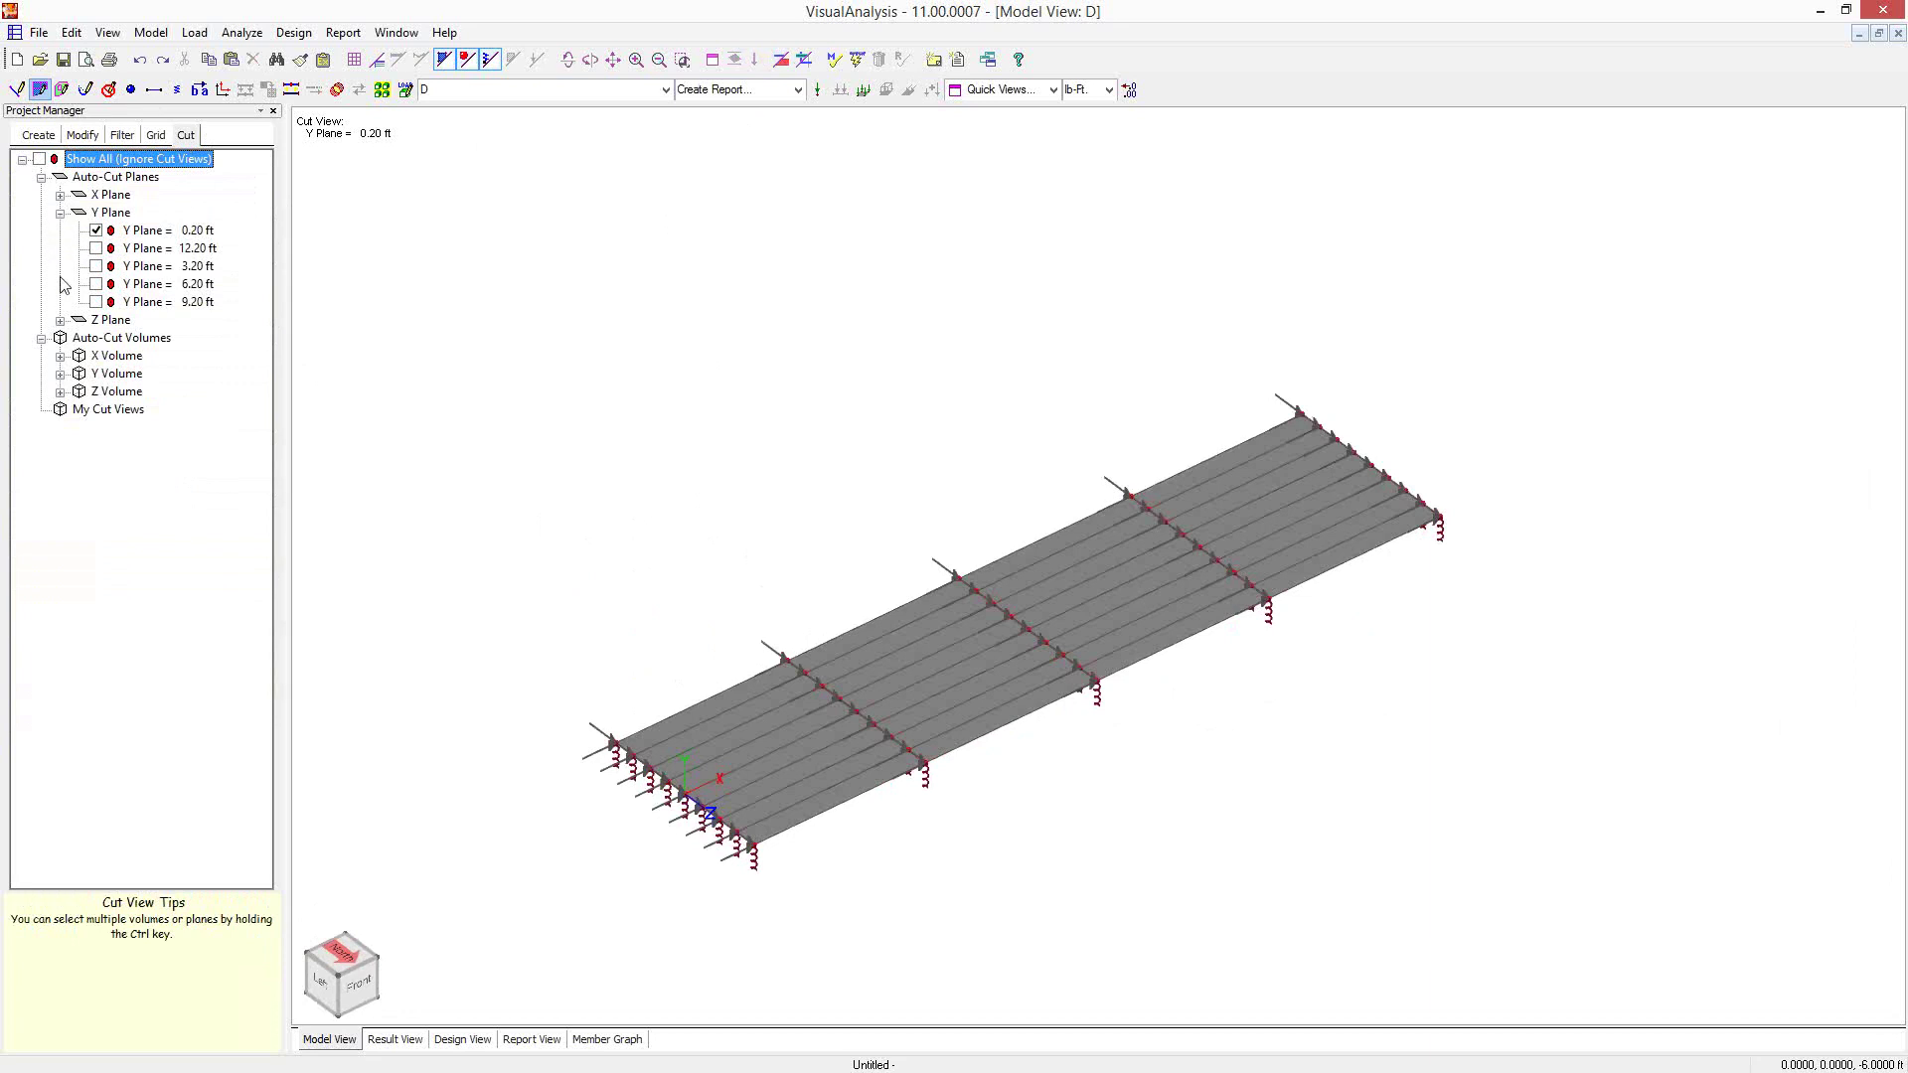
left_click(61, 320)
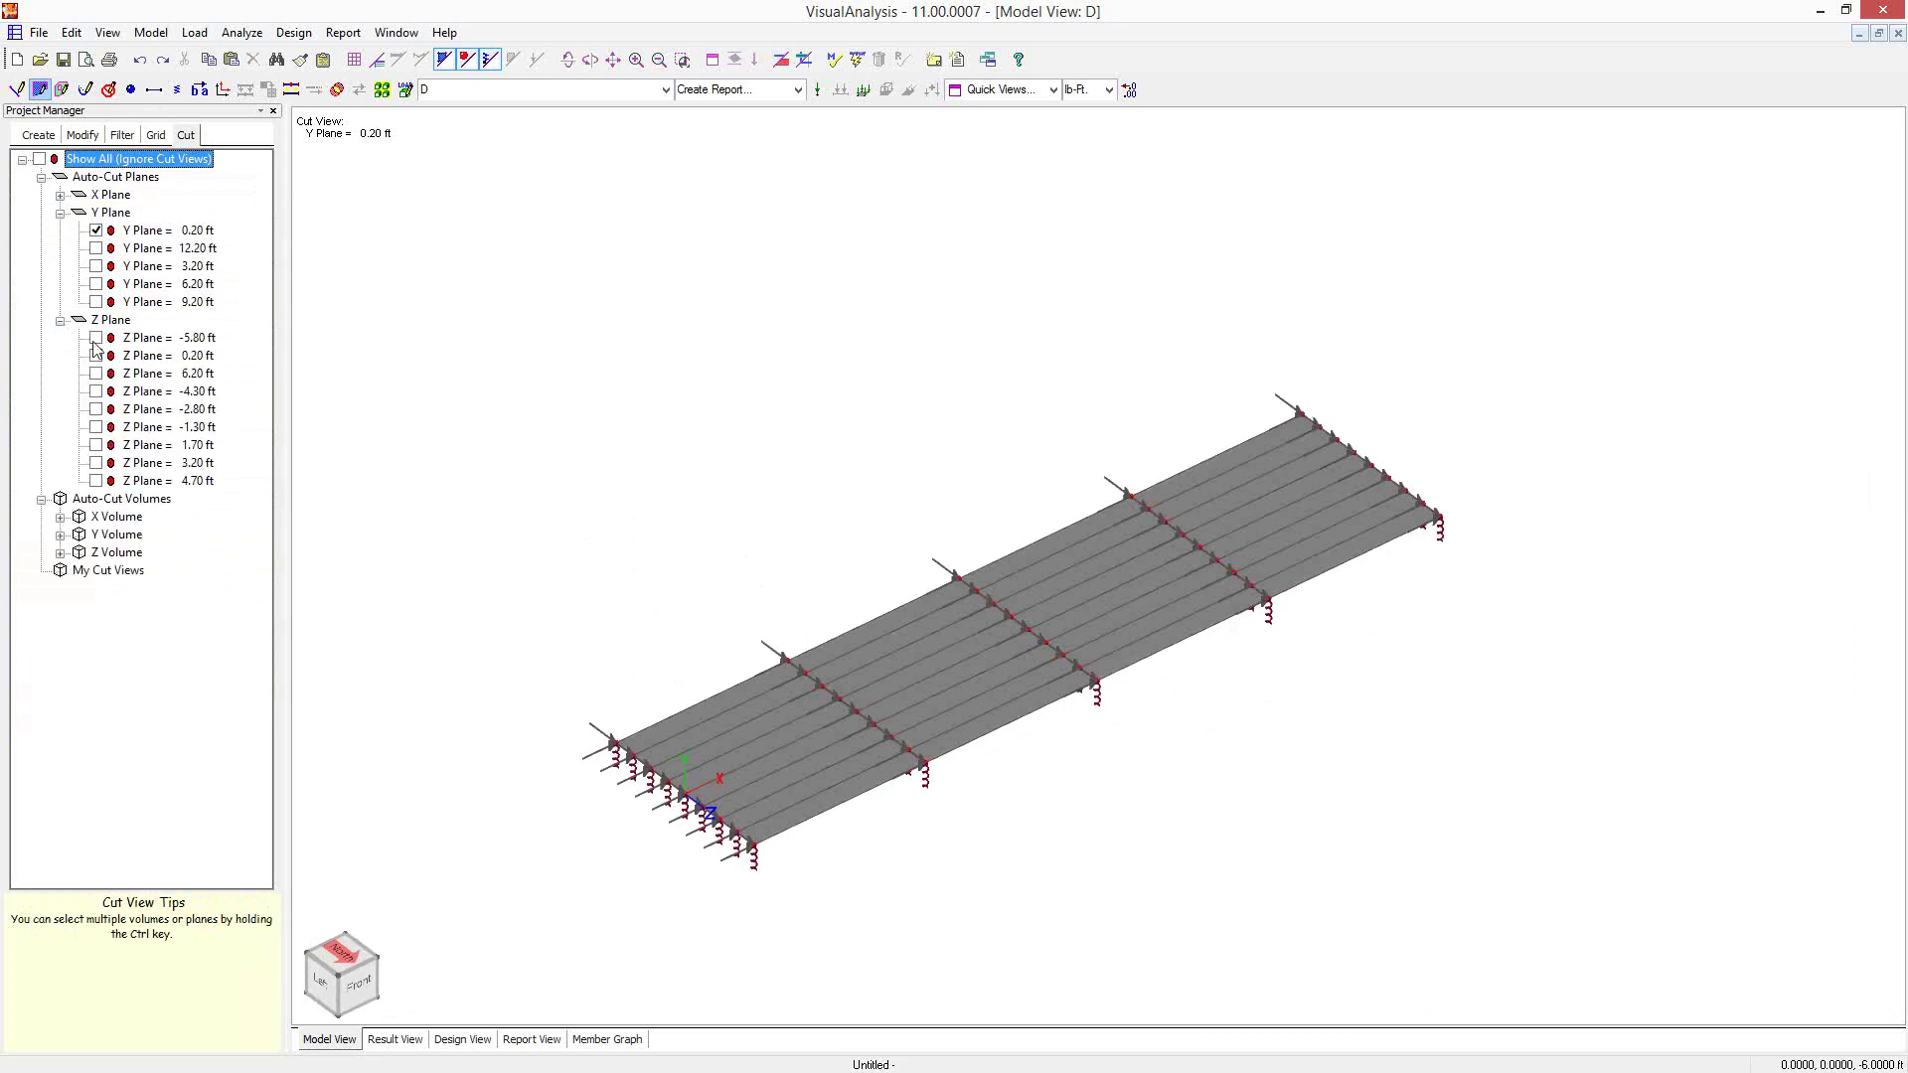
left_click(96, 356)
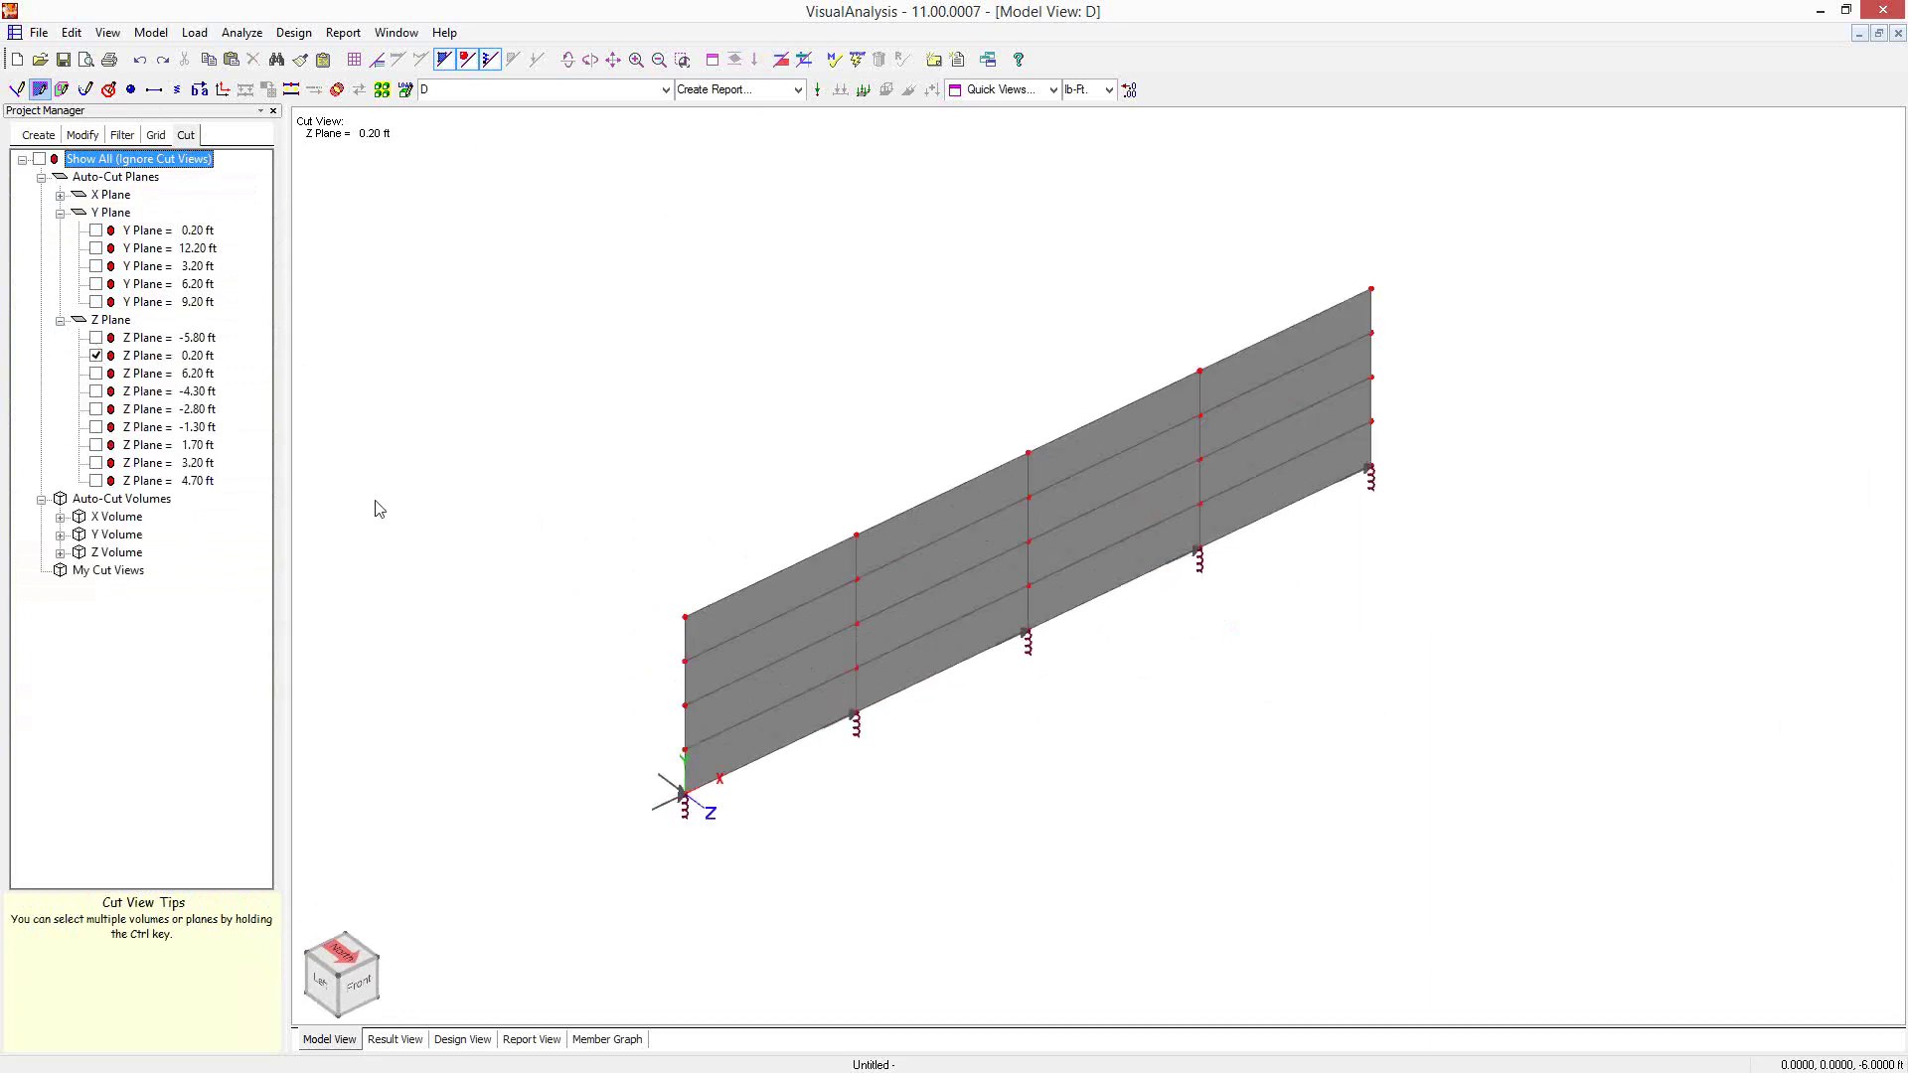
Fix Y rotation at the ten left and right edge nodes of the wall
left_click(685, 620)
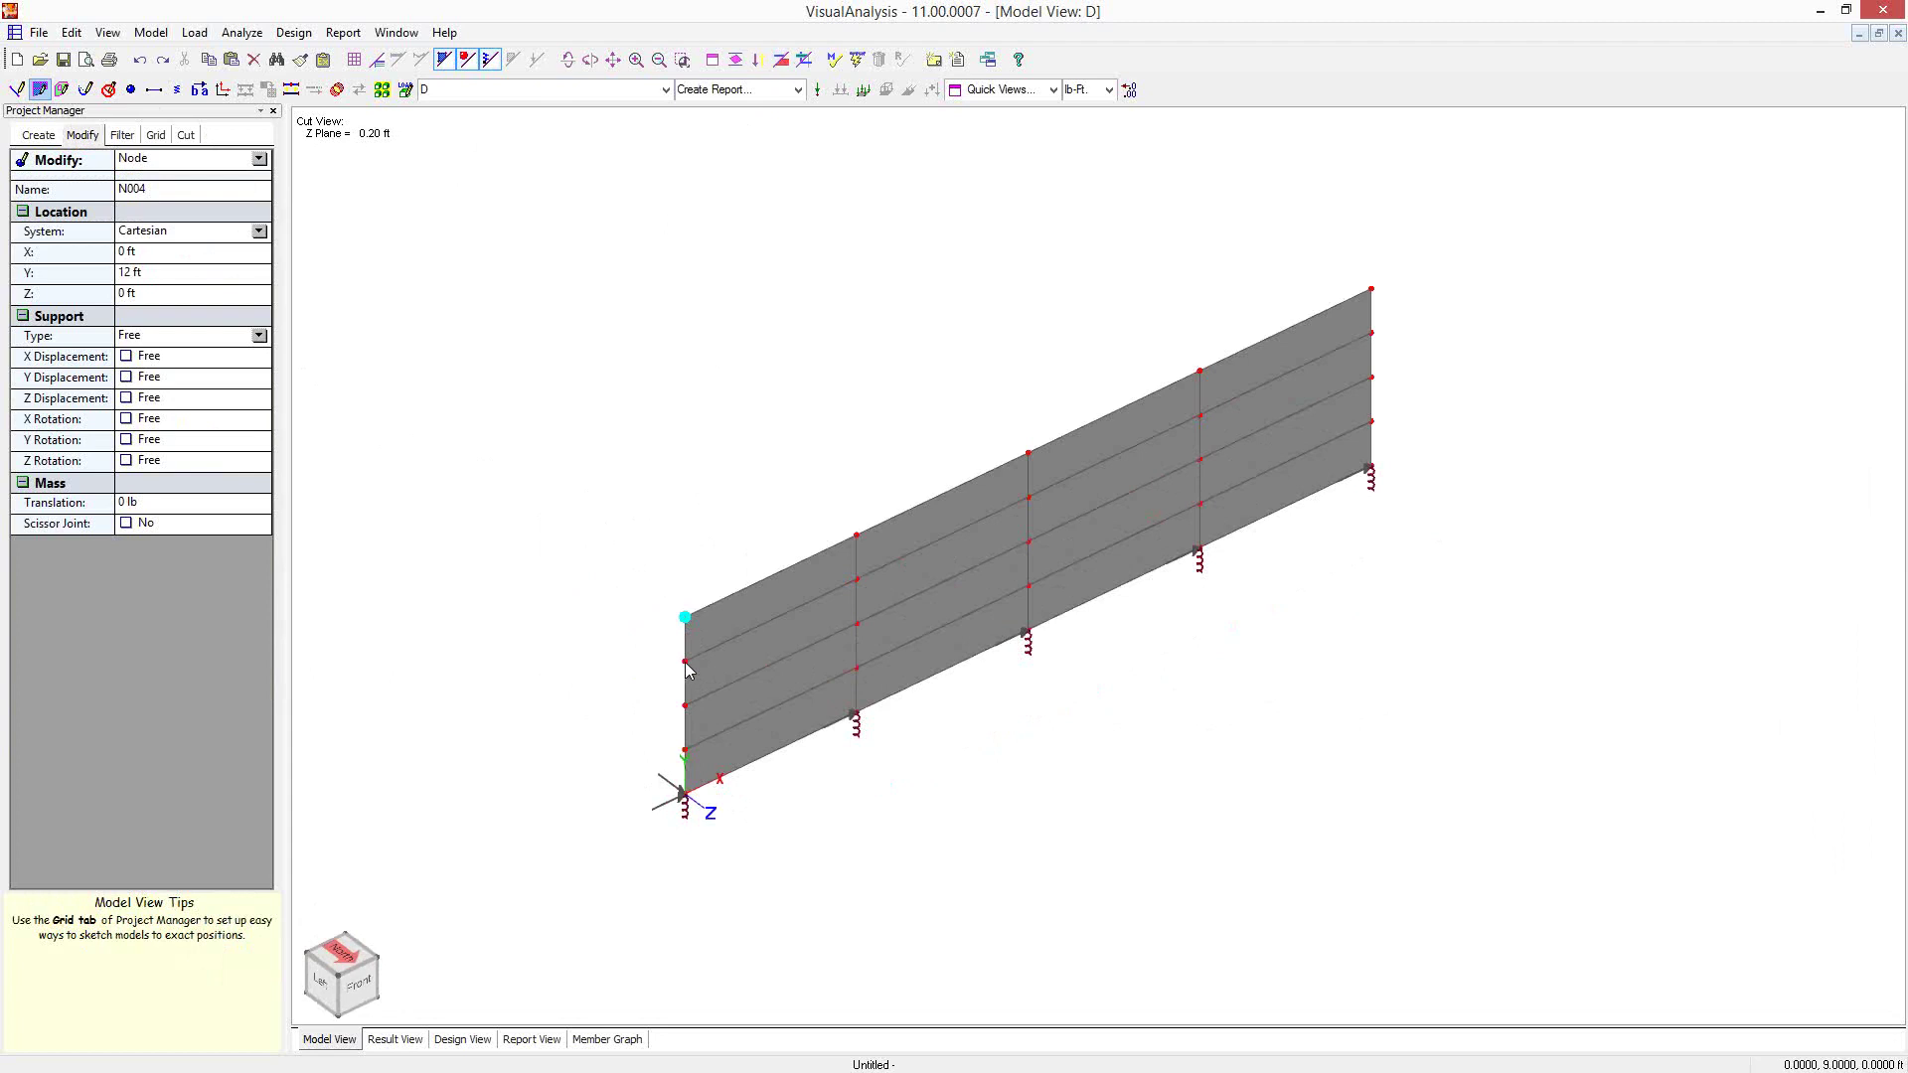
left_click(685, 663, "ctrl")
left_click(685, 706, "ctrl")
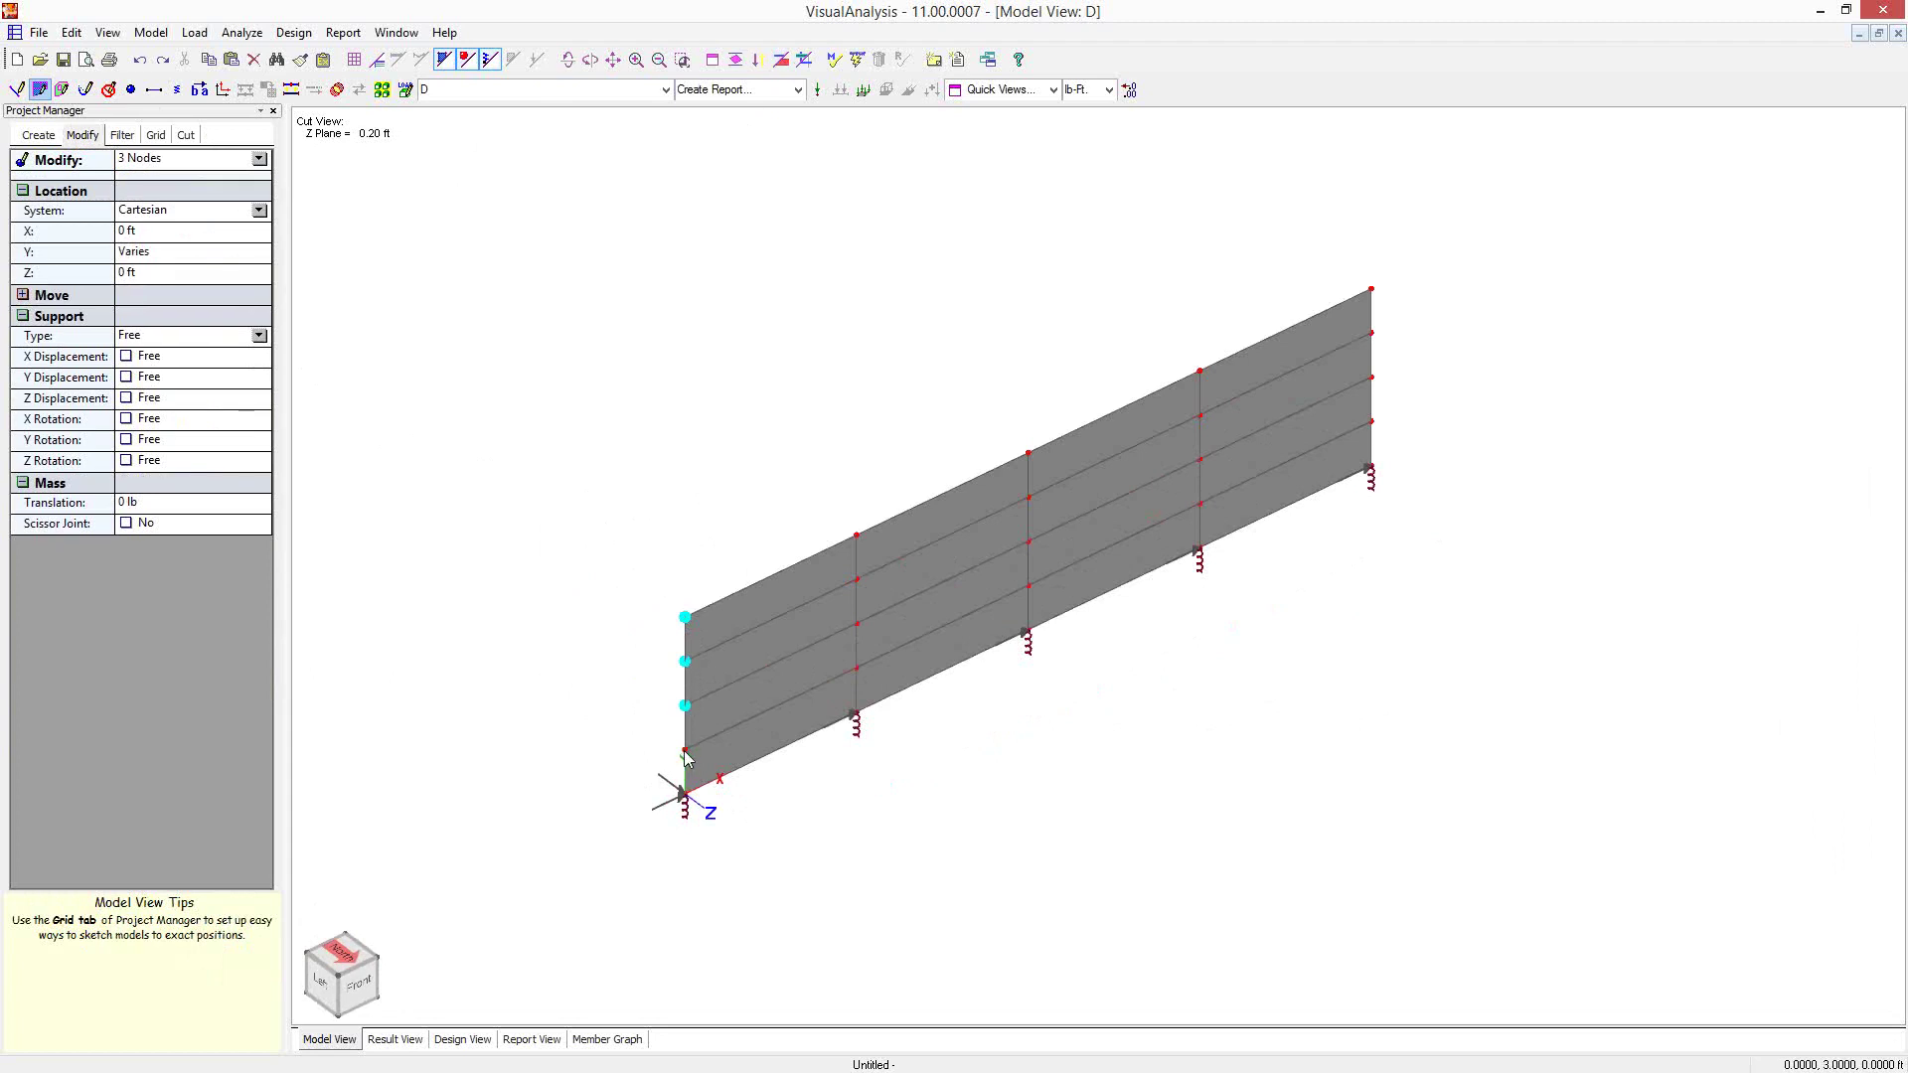
left_click(684, 752, "ctrl")
left_click(683, 797, "ctrl")
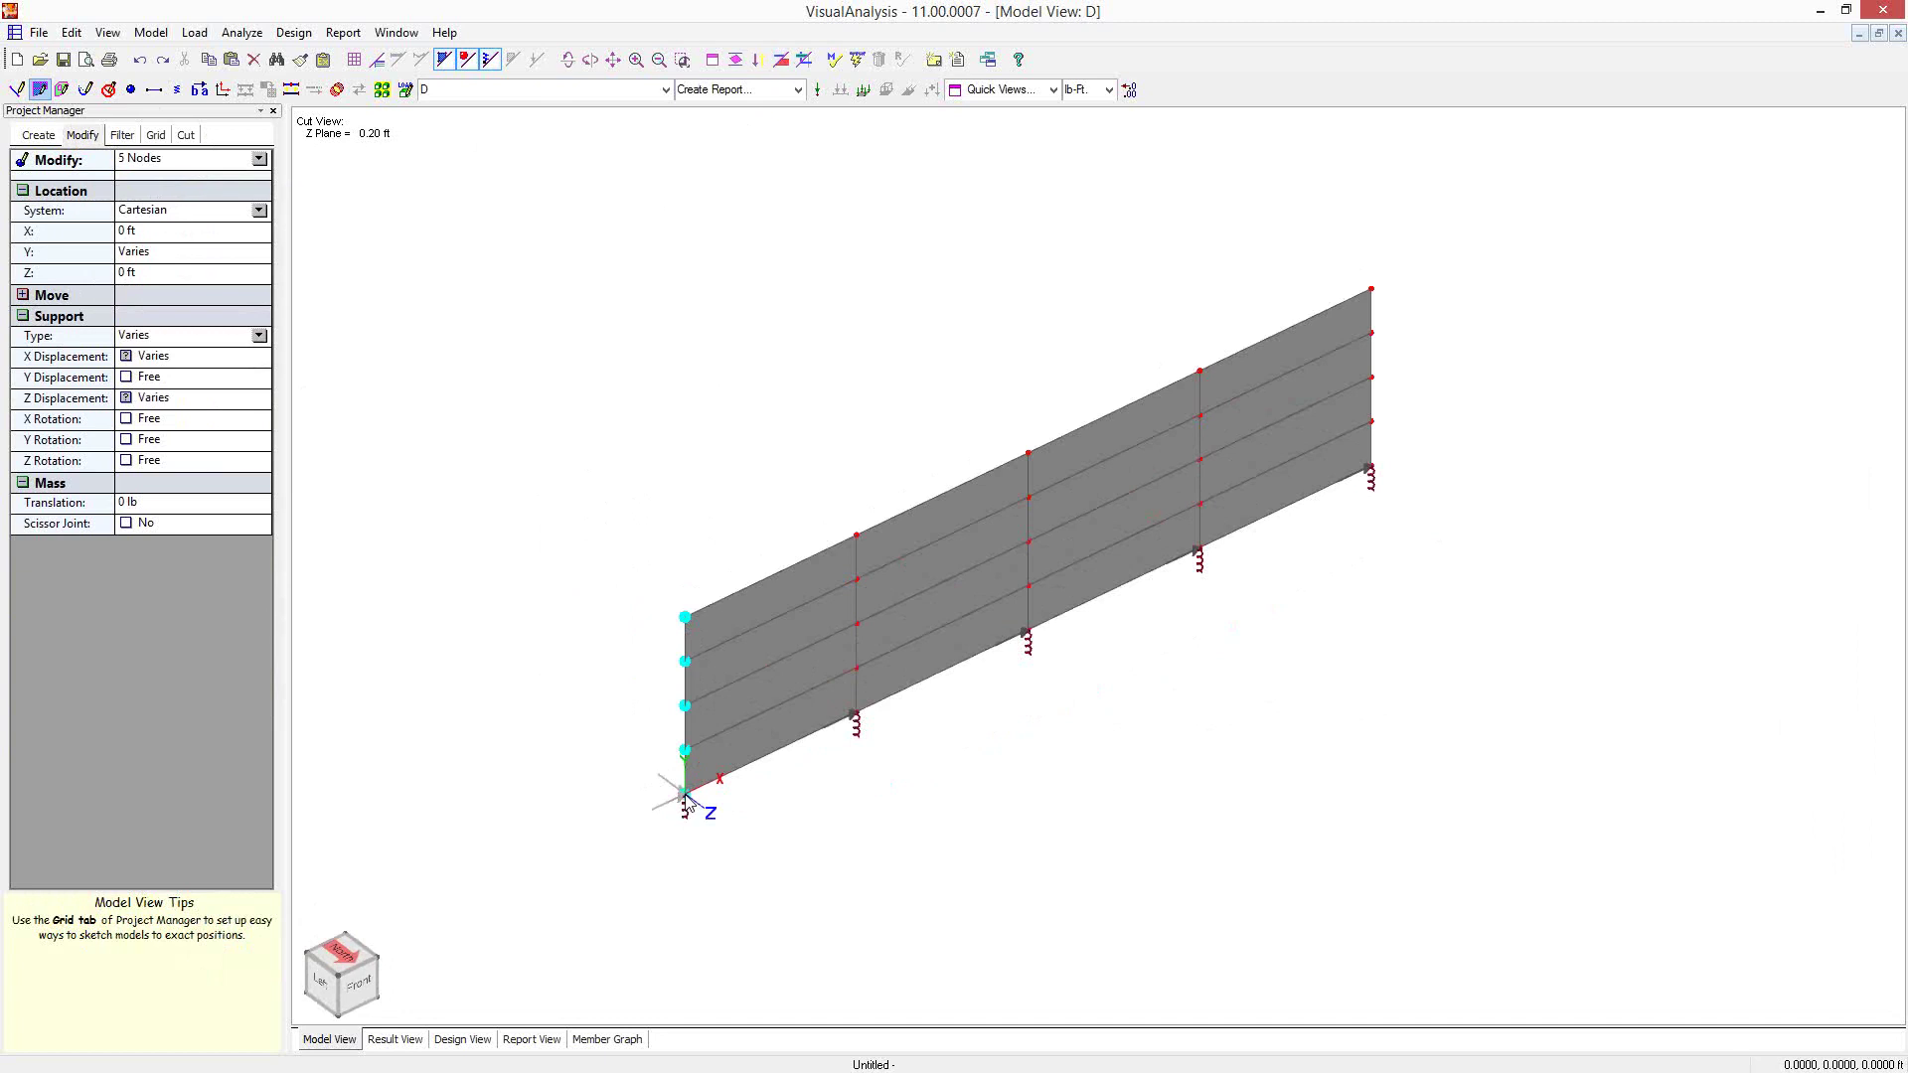
left_click(1371, 292, "ctrl")
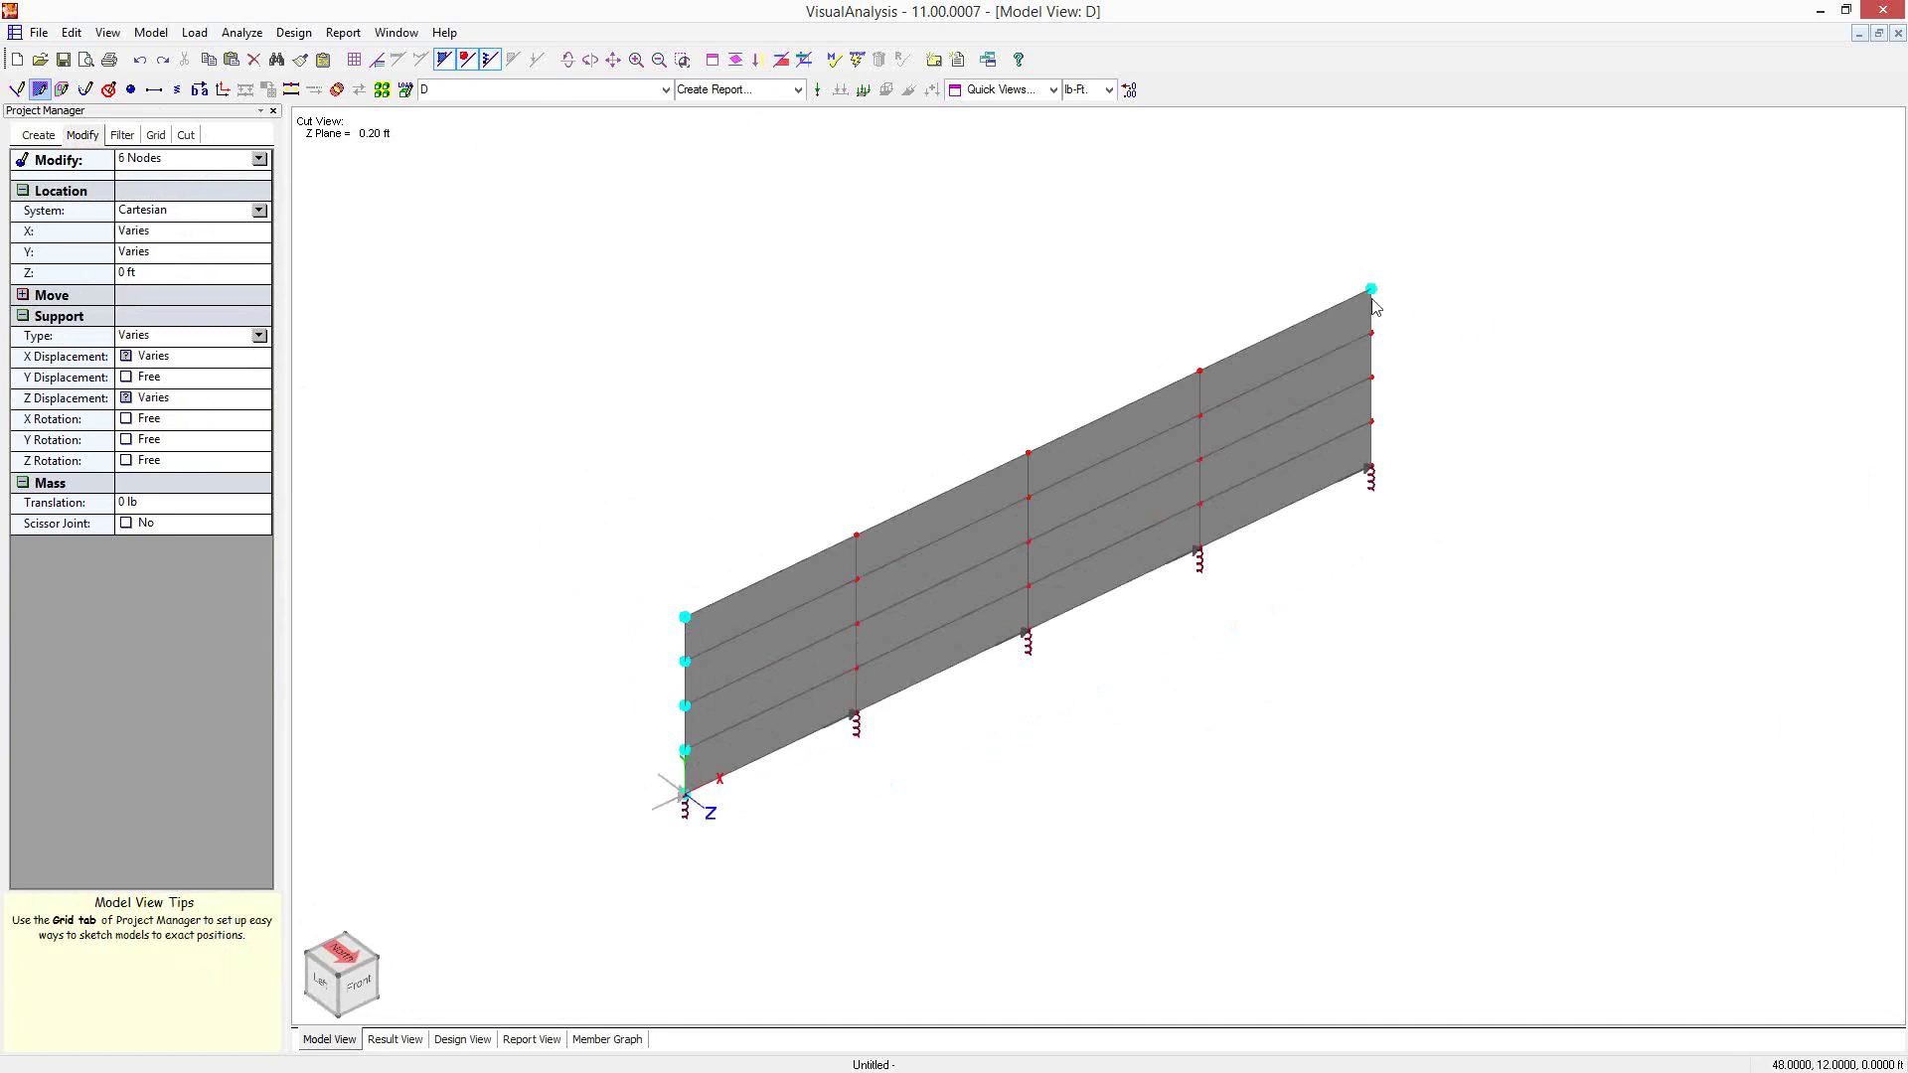
left_click(1372, 380, "ctrl")
left_click(1373, 424, "ctrl")
left_click(1371, 467, "ctrl")
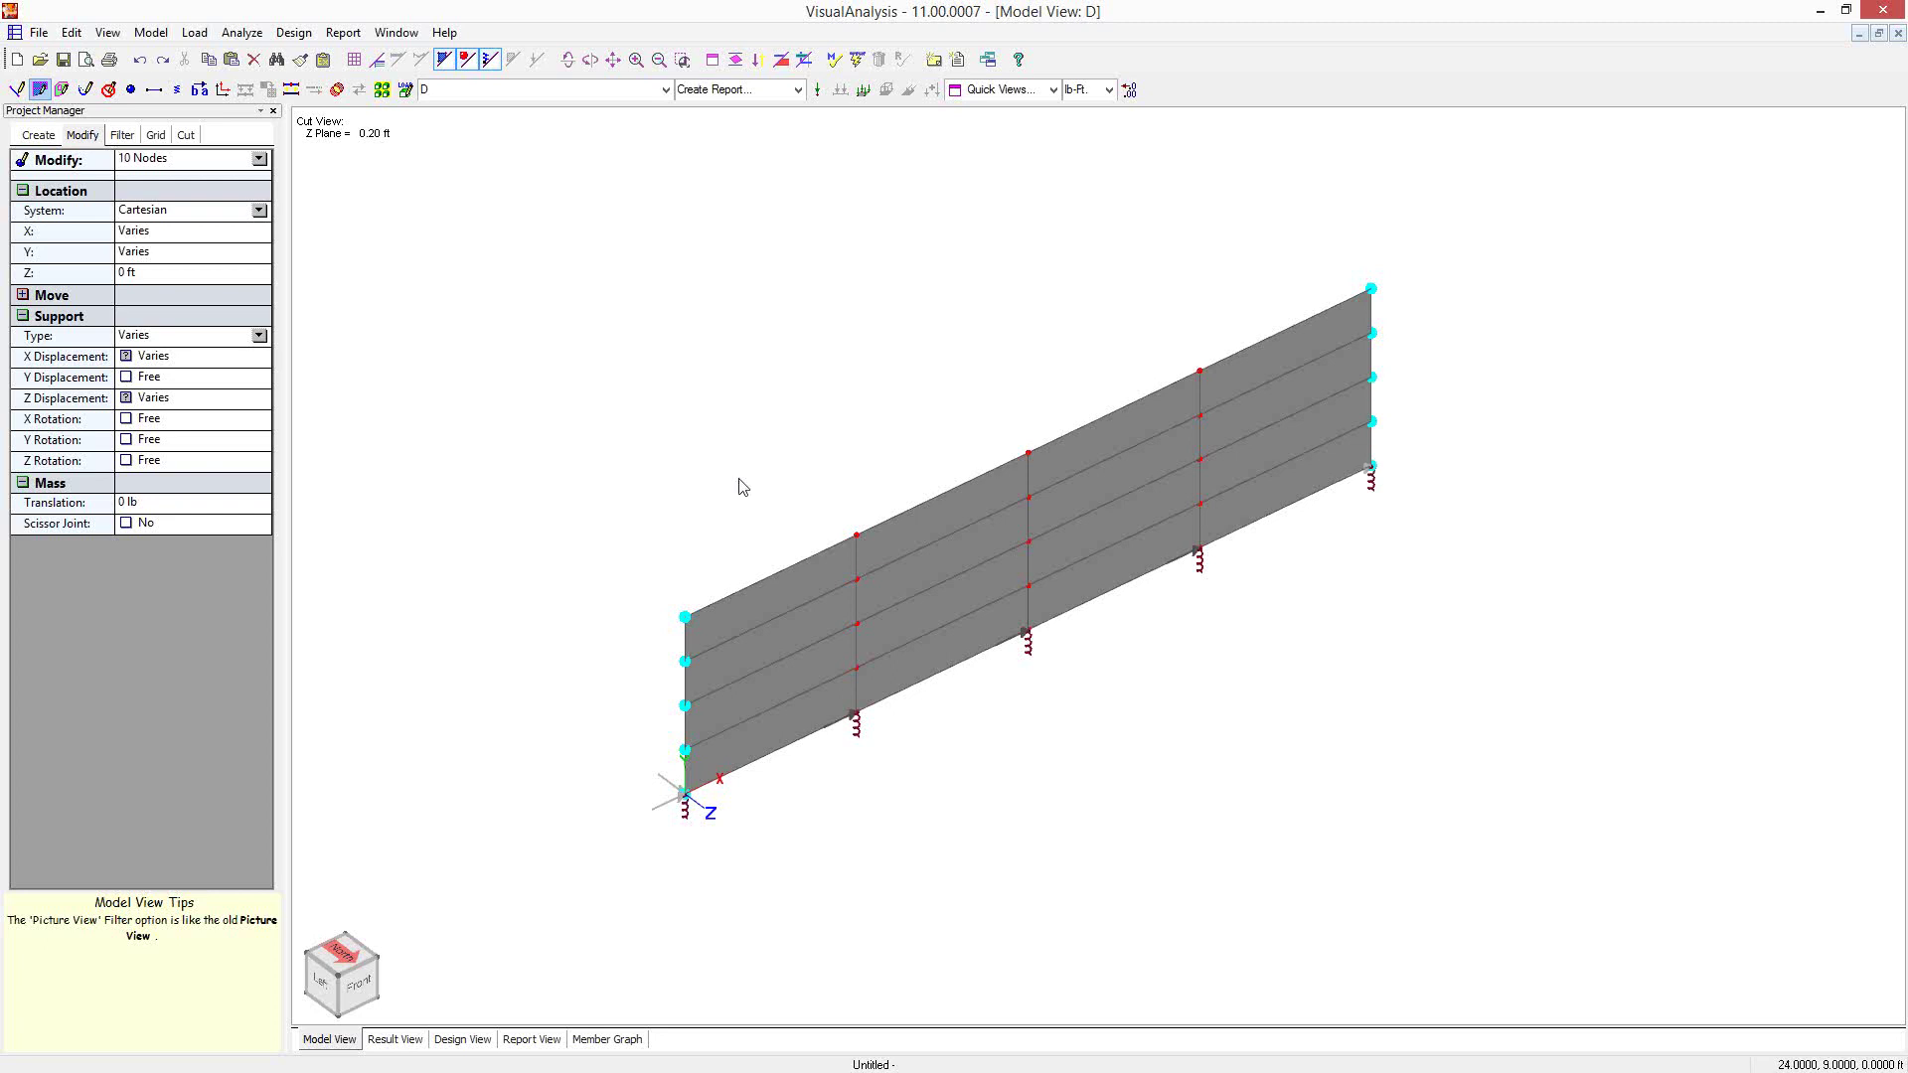
left_click(126, 439)
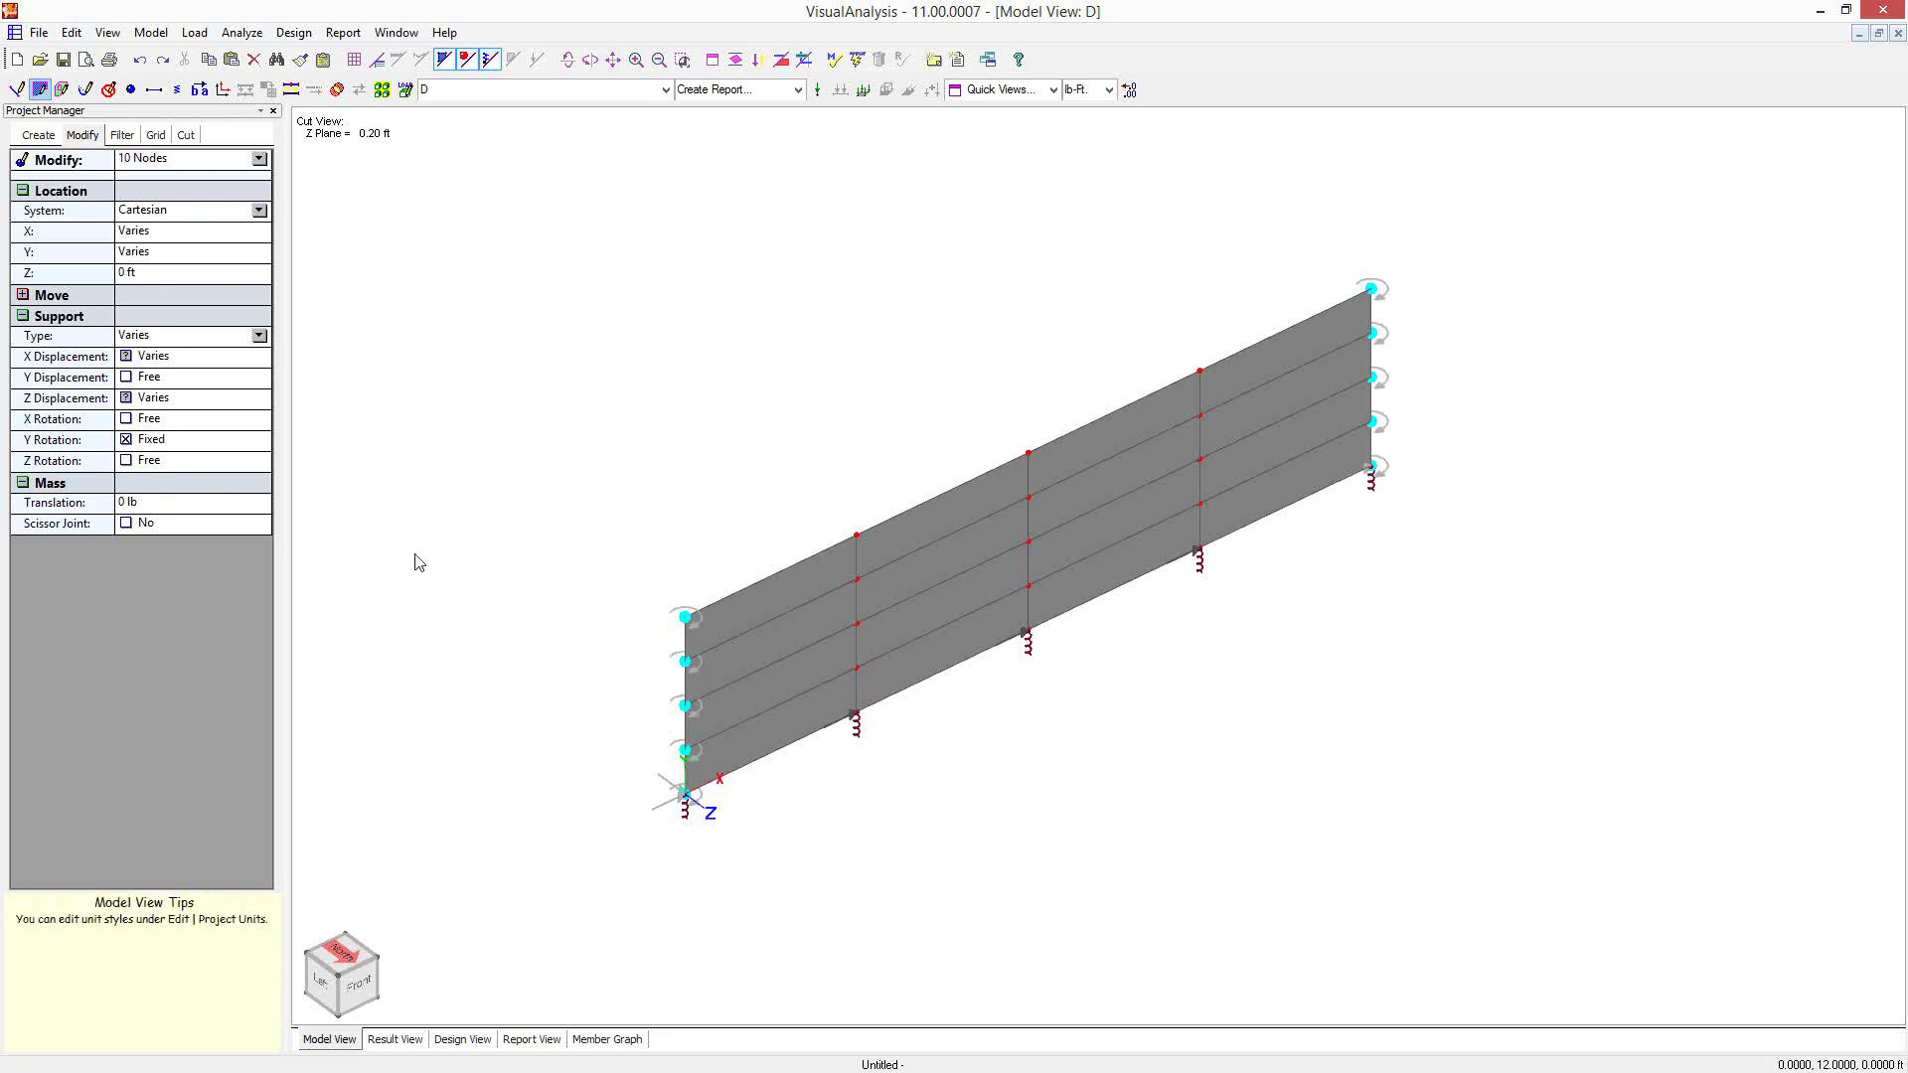
left_click(518, 595)
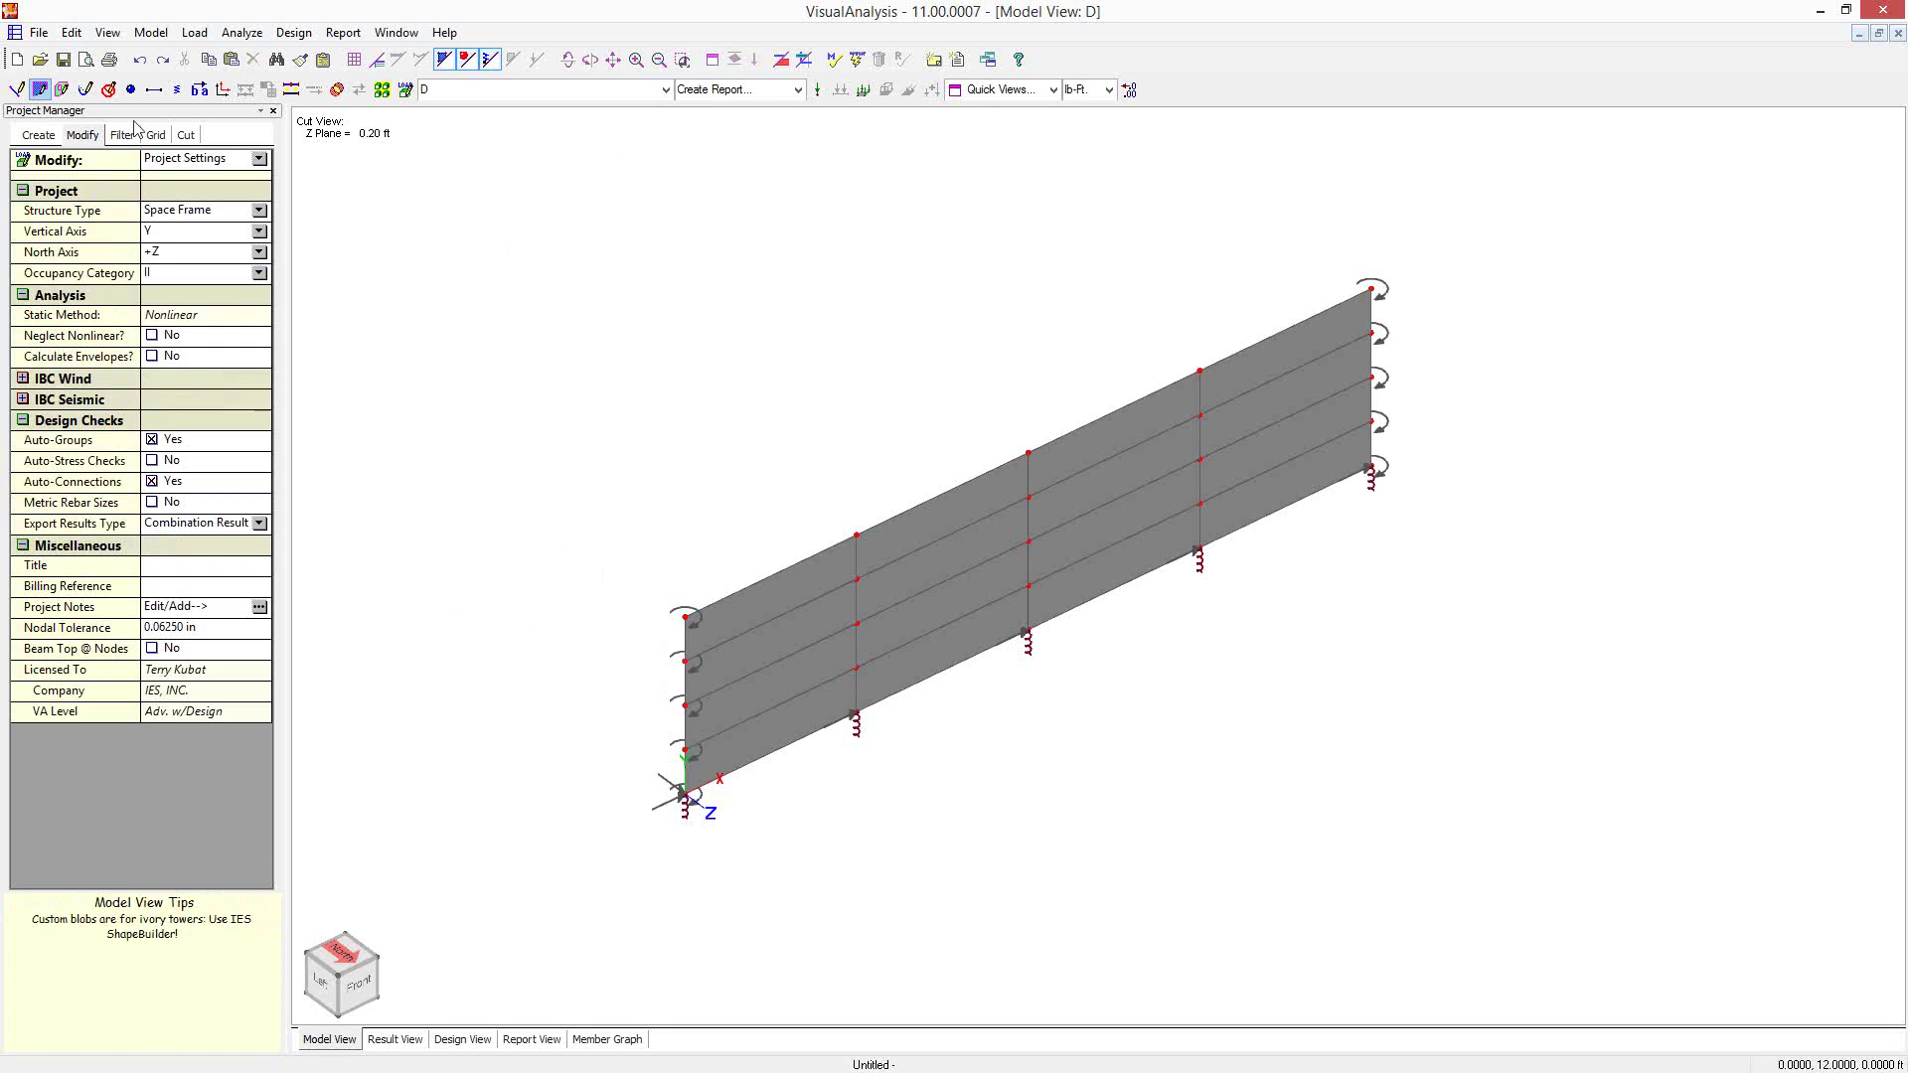
left_click(185, 135)
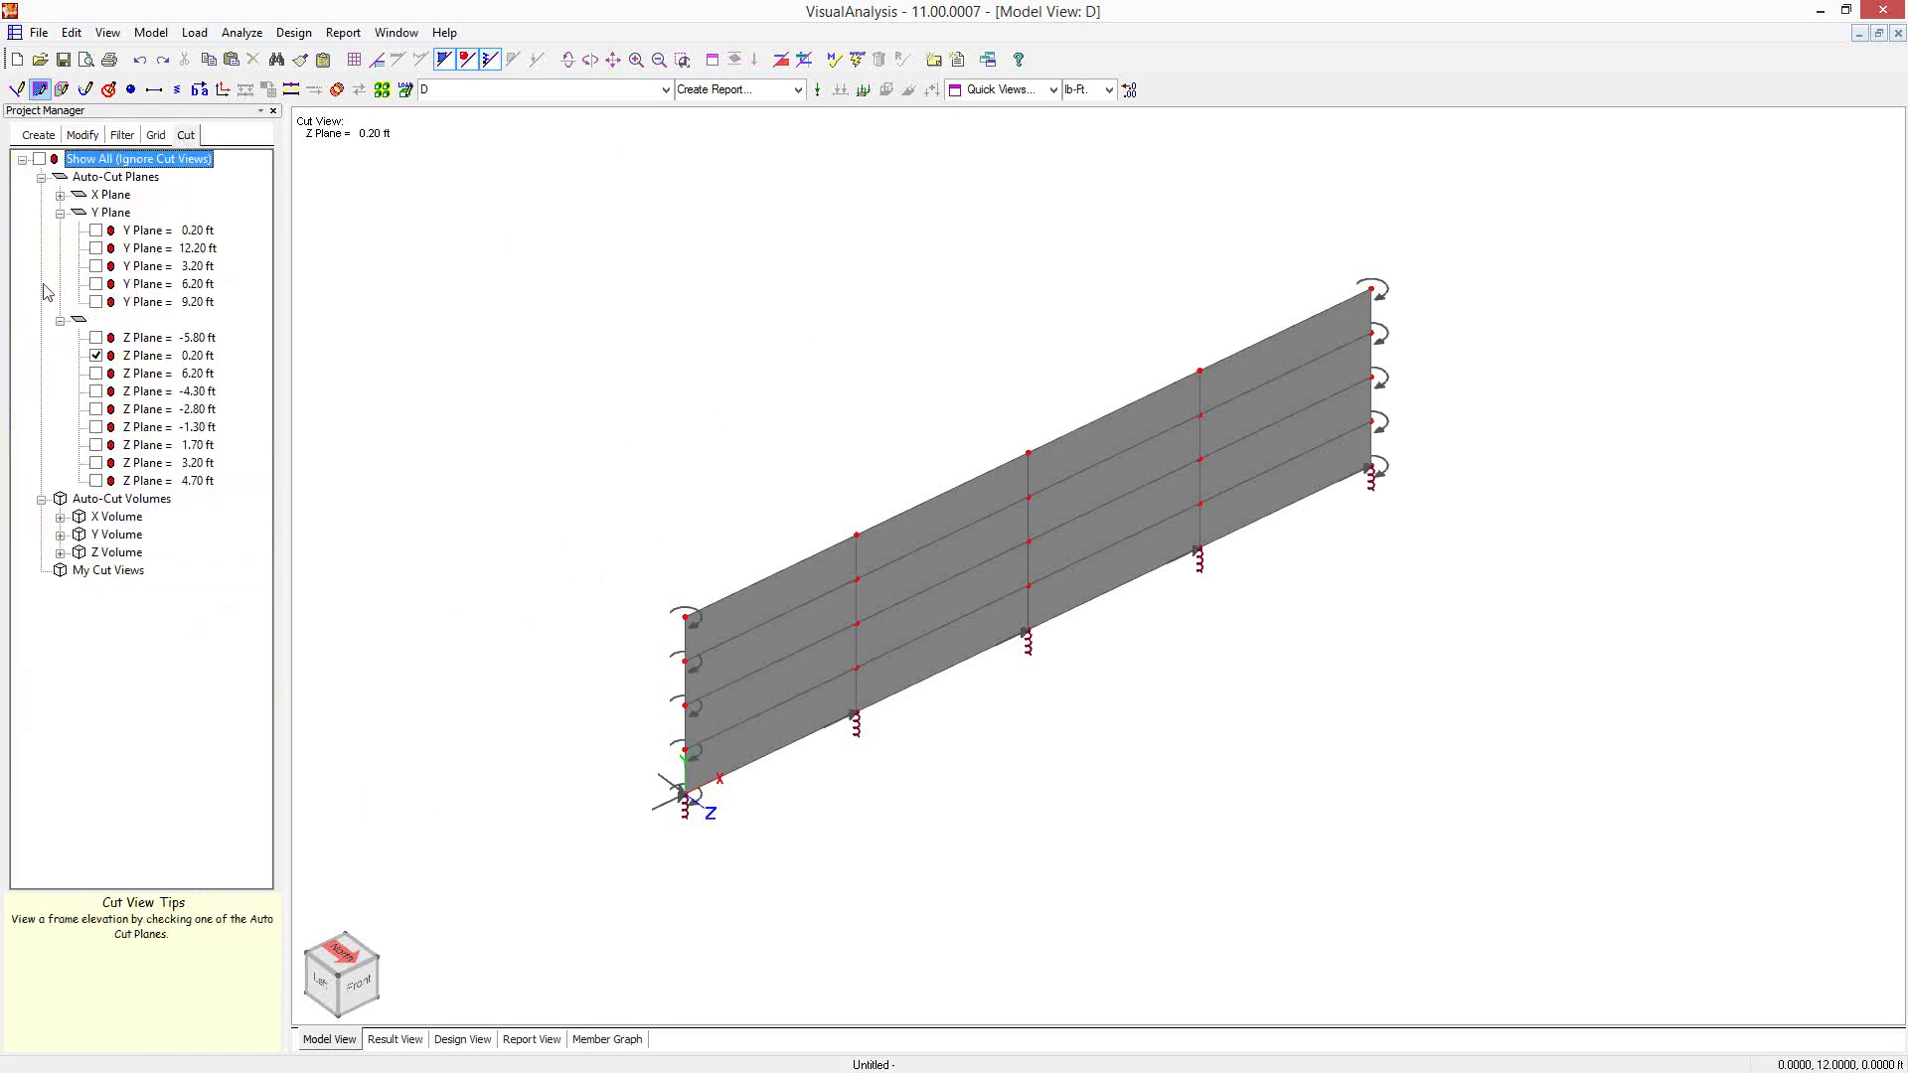
left_click(38, 160)
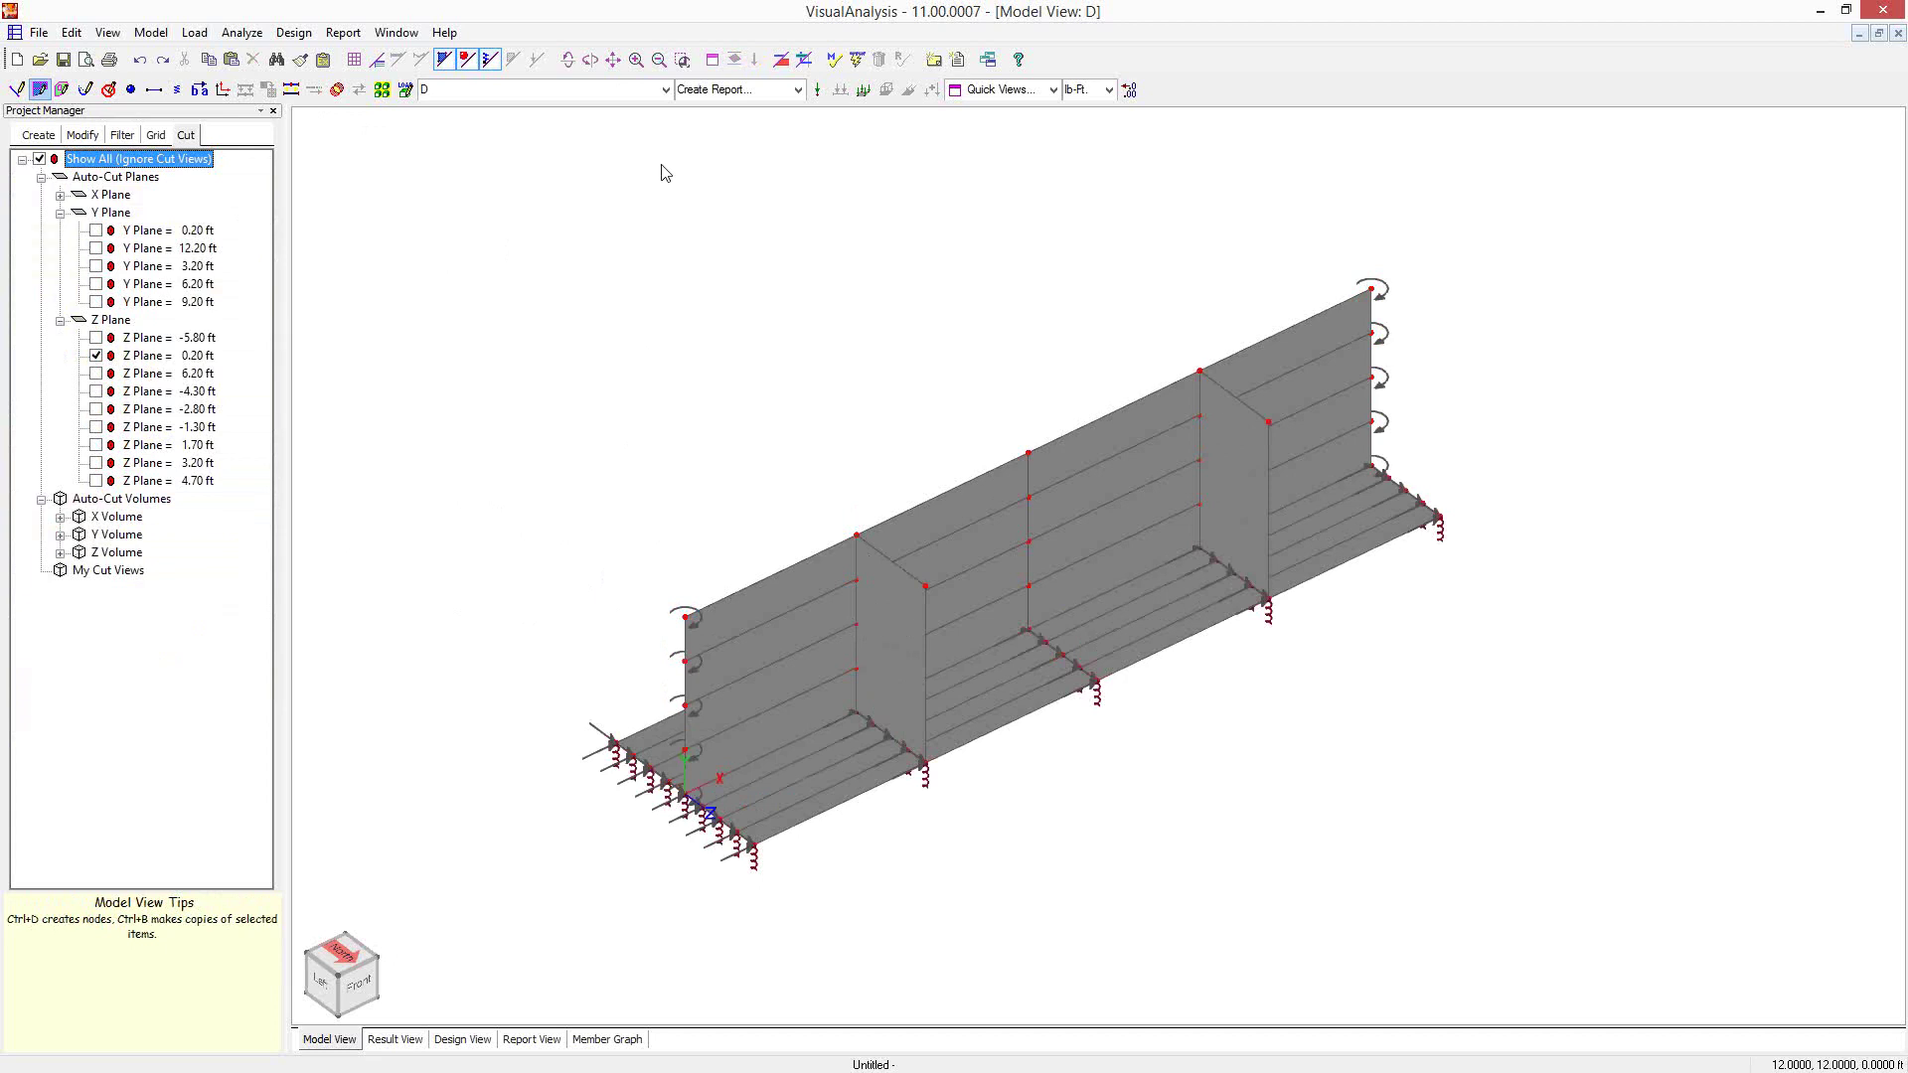
left_click(773, 598)
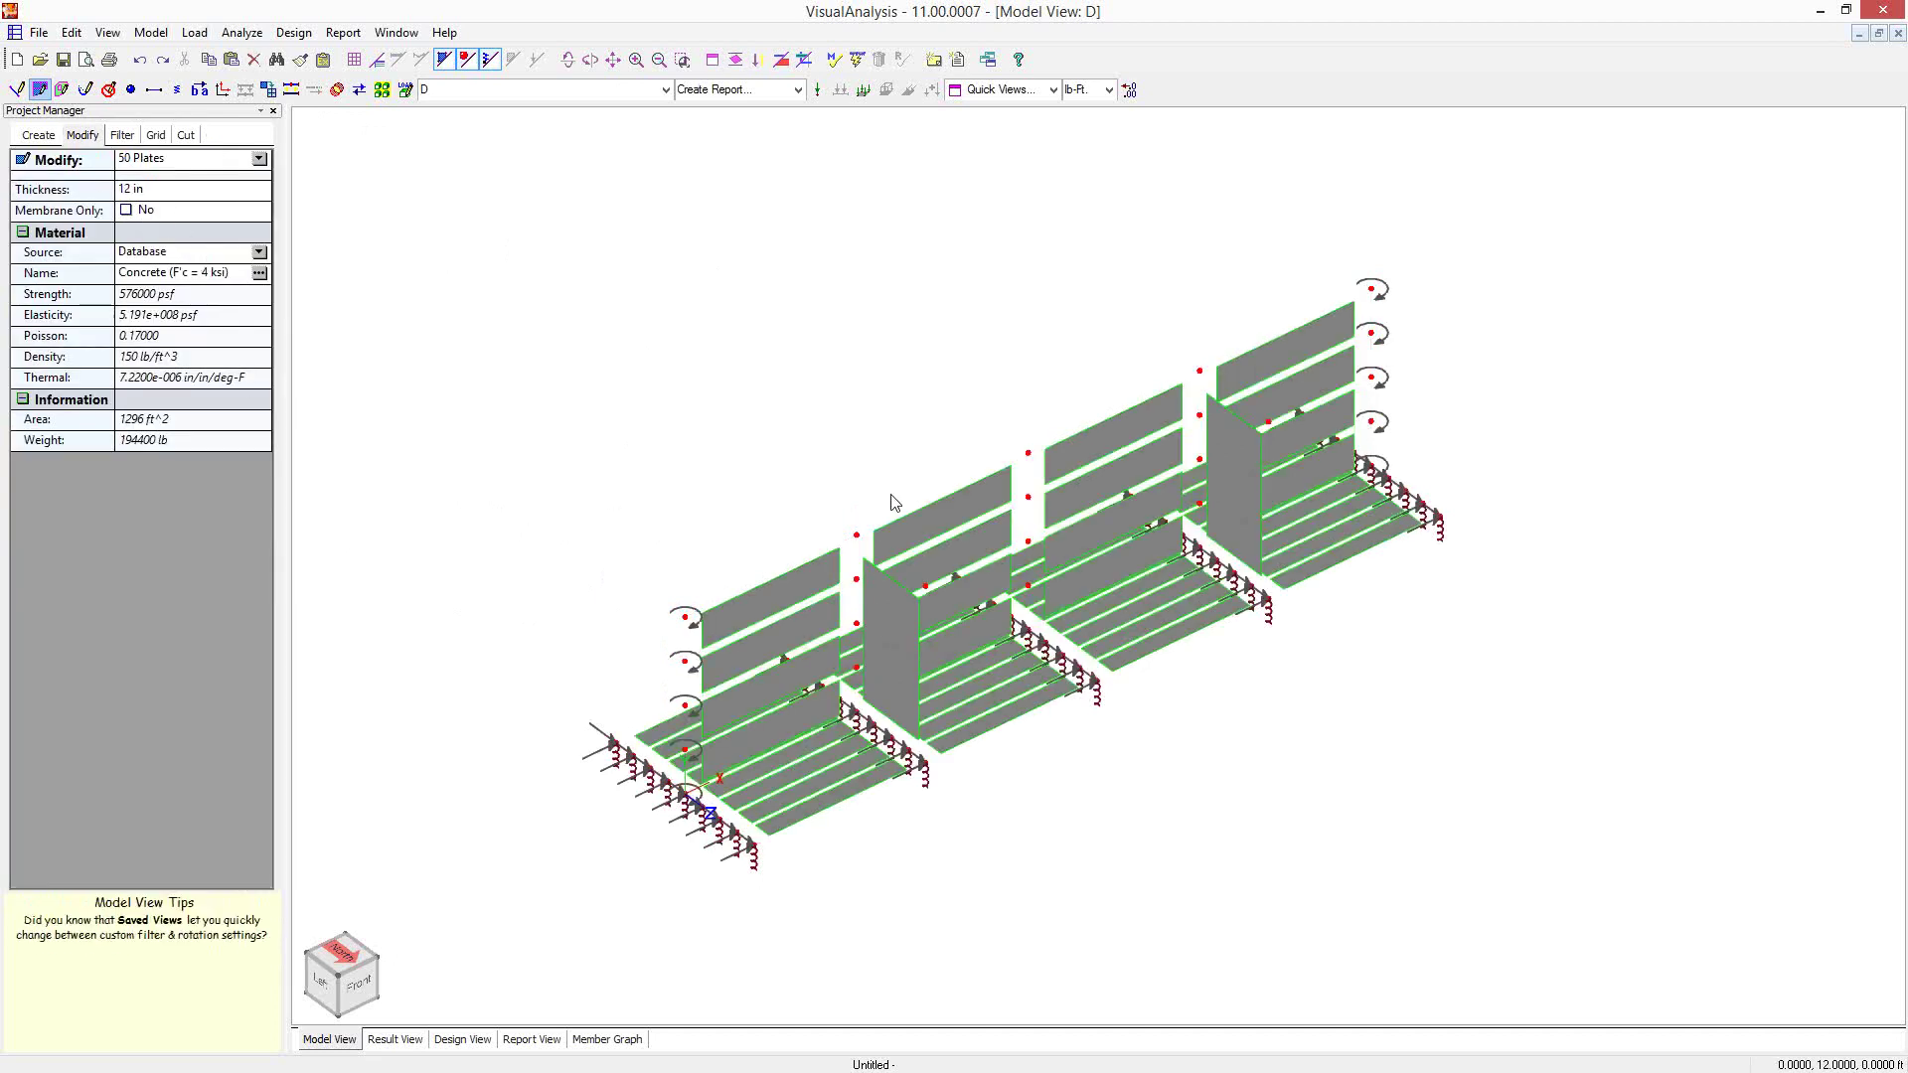
left_click(814, 449)
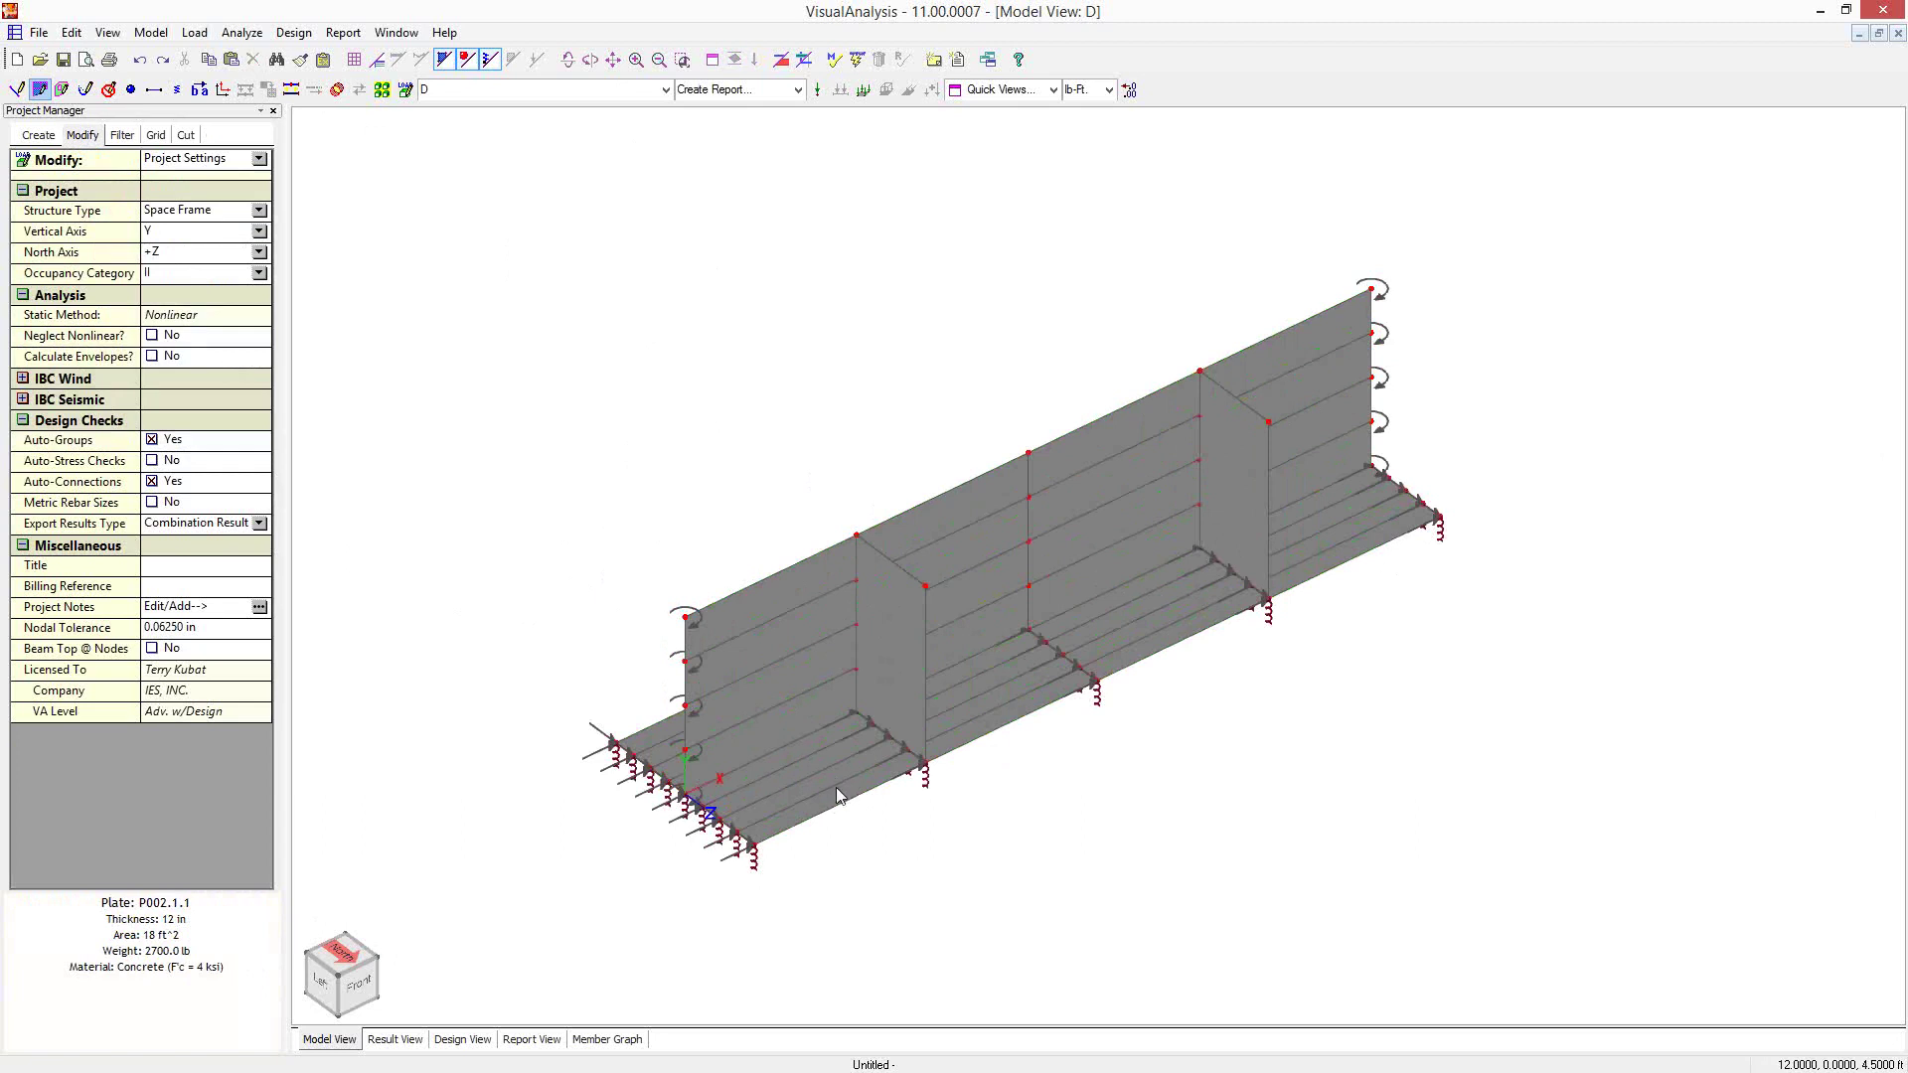
left_click(186, 135)
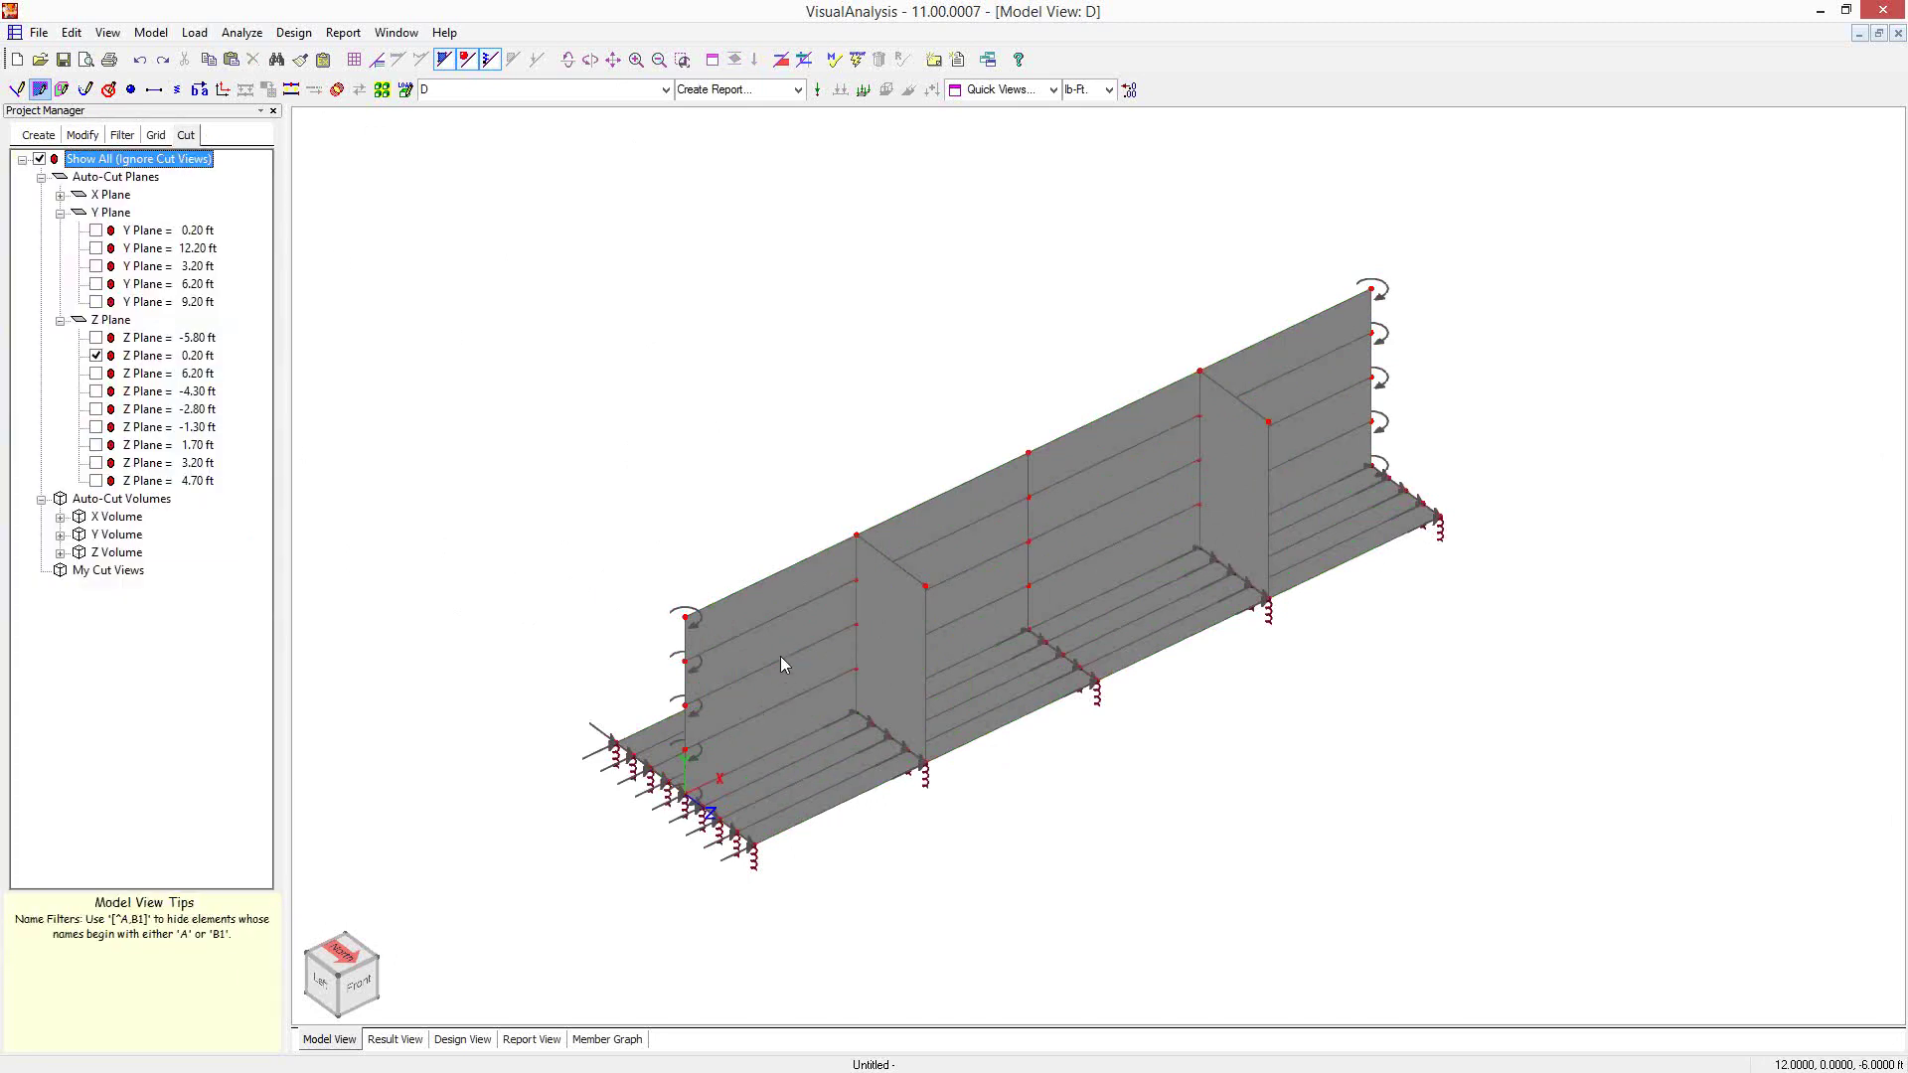
key("ctrl+a")
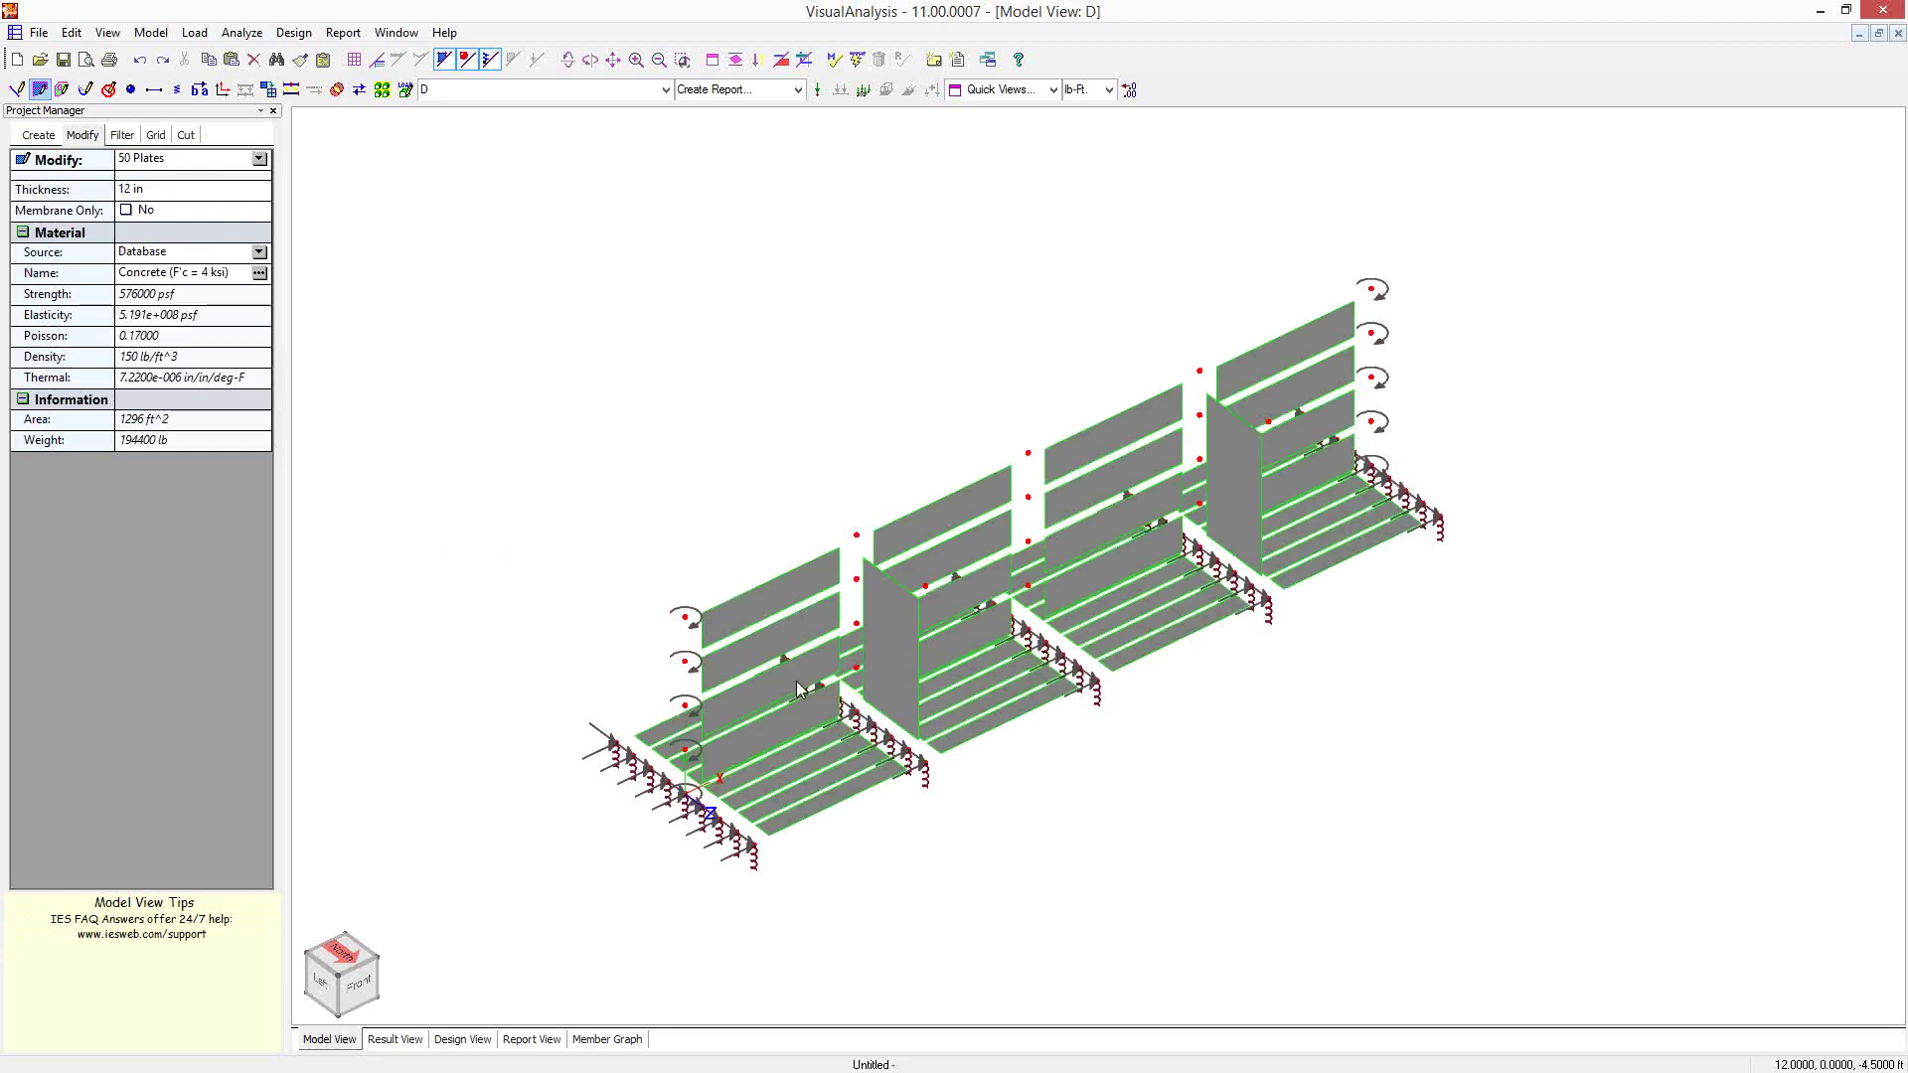
Select all plates except the two counterfort plates
right_click(783, 772)
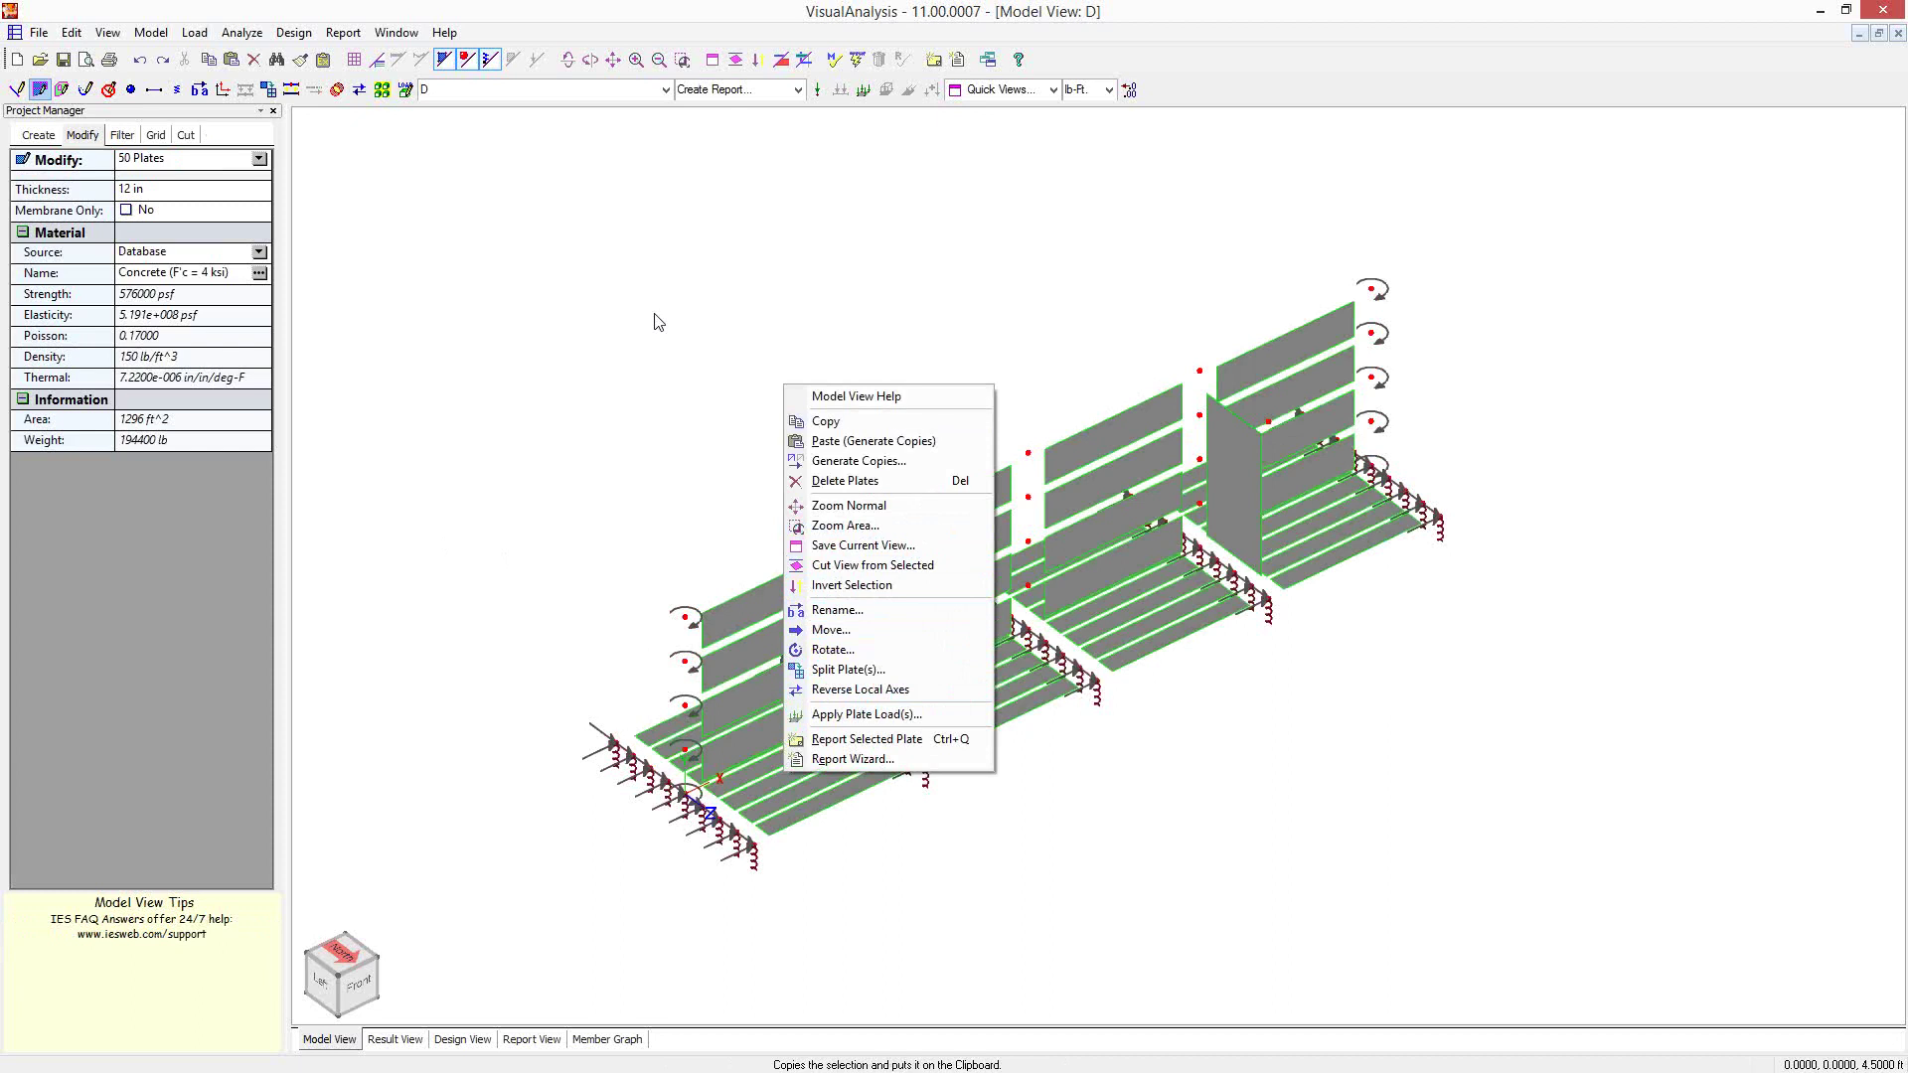
key("Escape")
key("Escape")
key("ctrl+a")
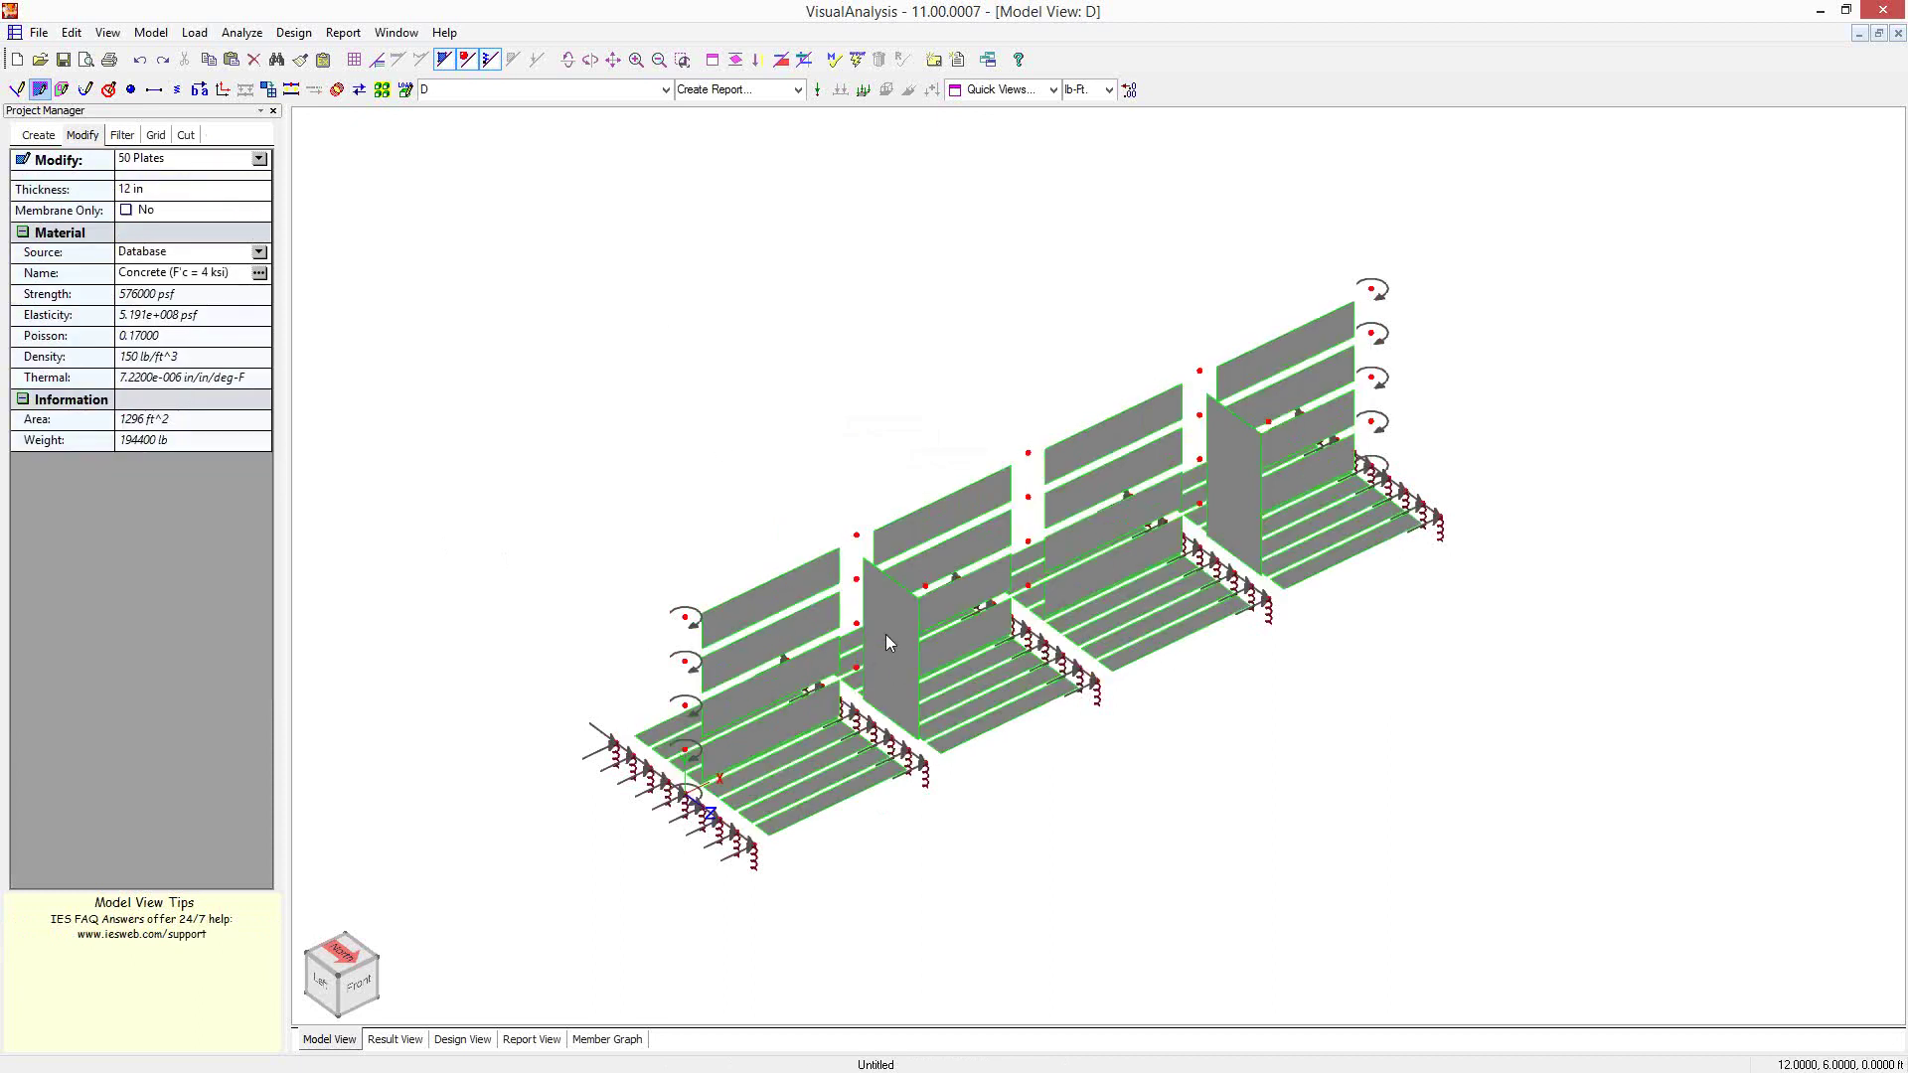
left_click(886, 634, "ctrl")
left_click(1231, 475, "ctrl")
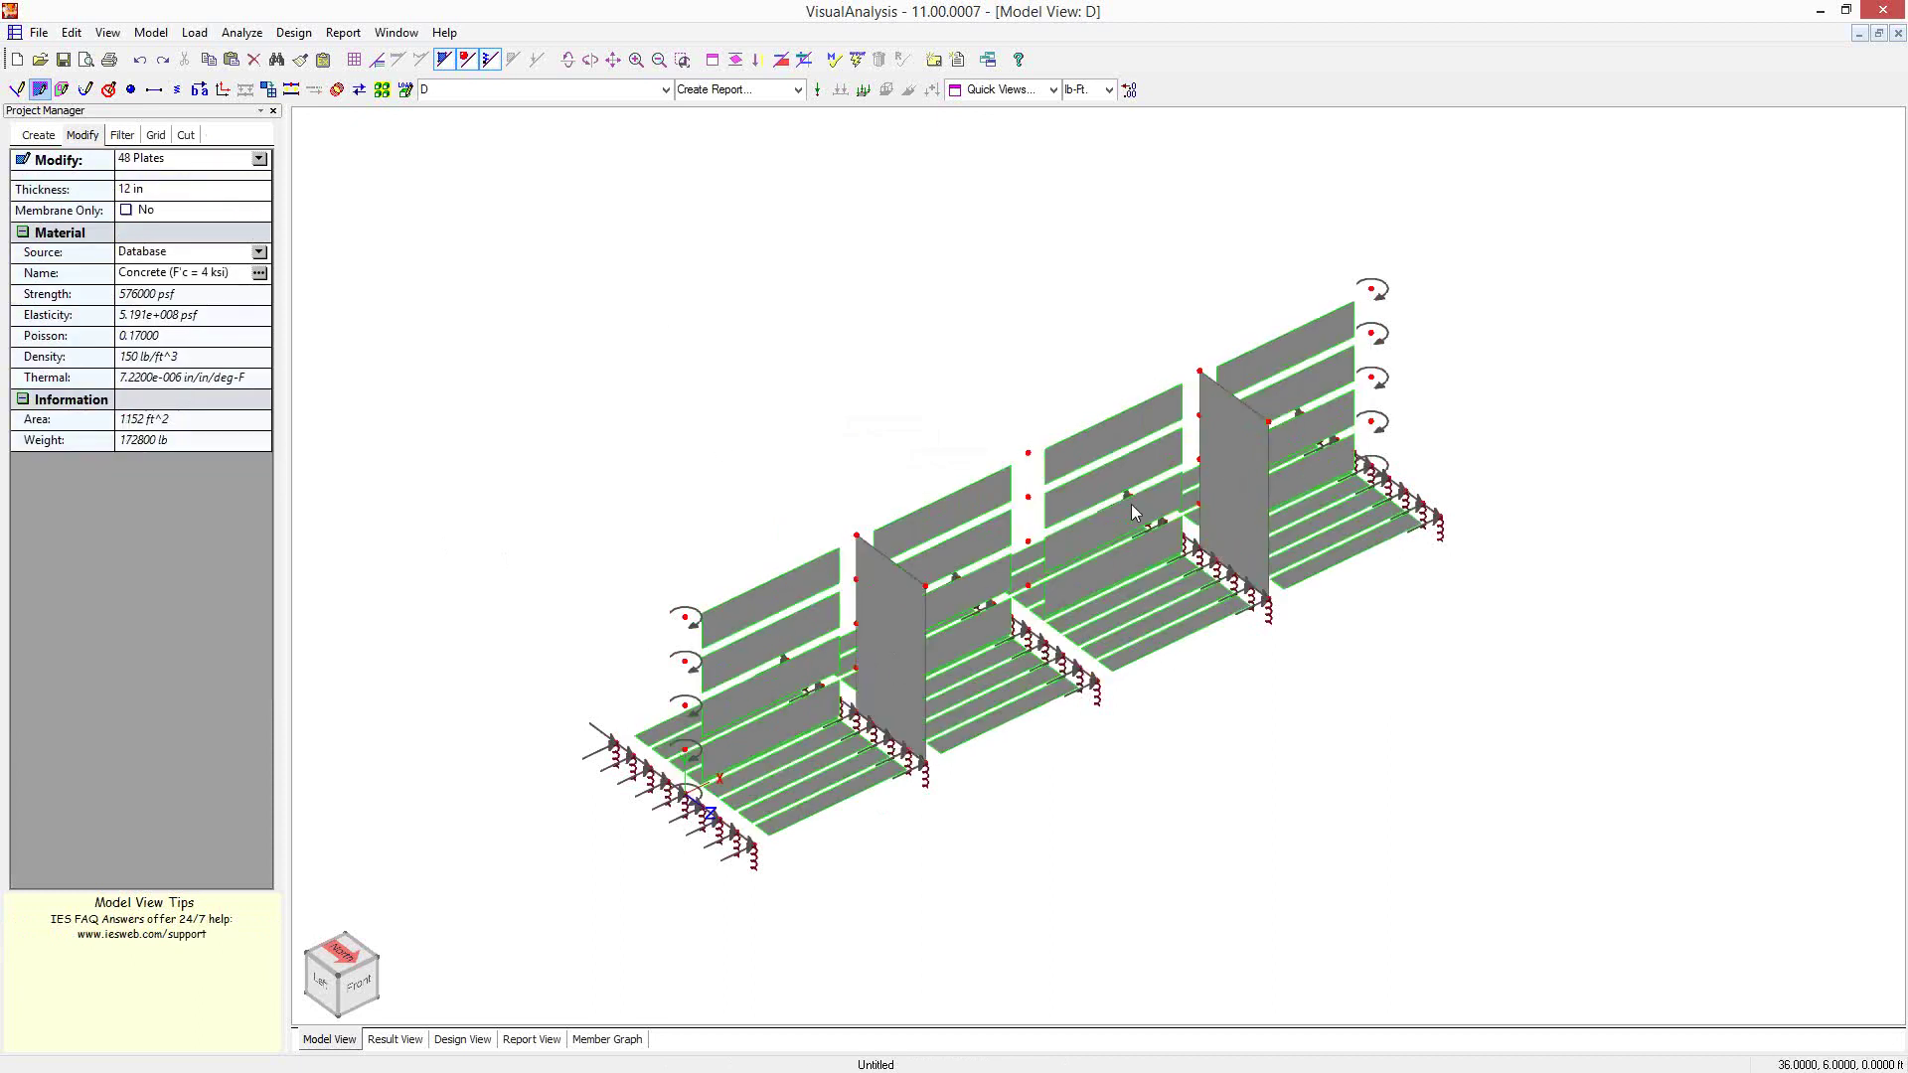
Split the 48 selected plates 2 parts in x by 1 in y, then select both counterforts
right_click(772, 700)
left_click(923, 604)
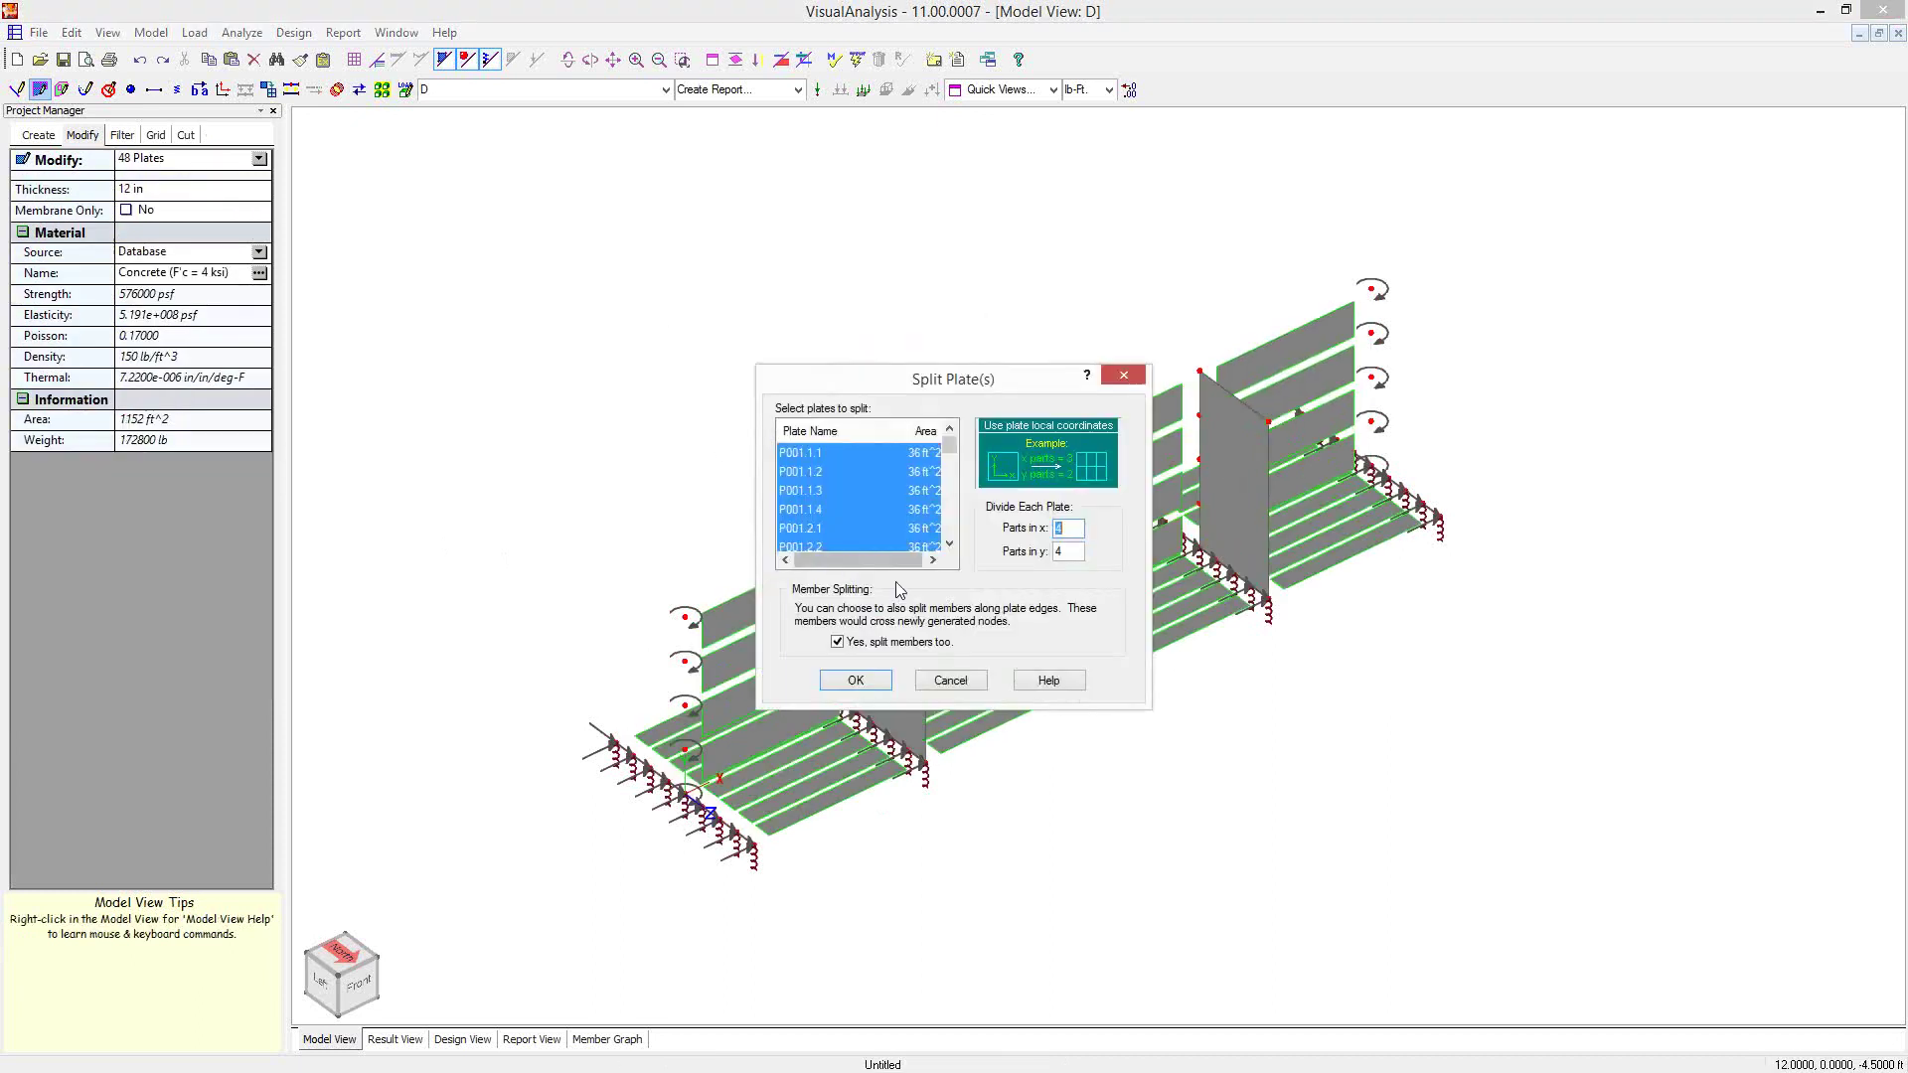
key("Tab")
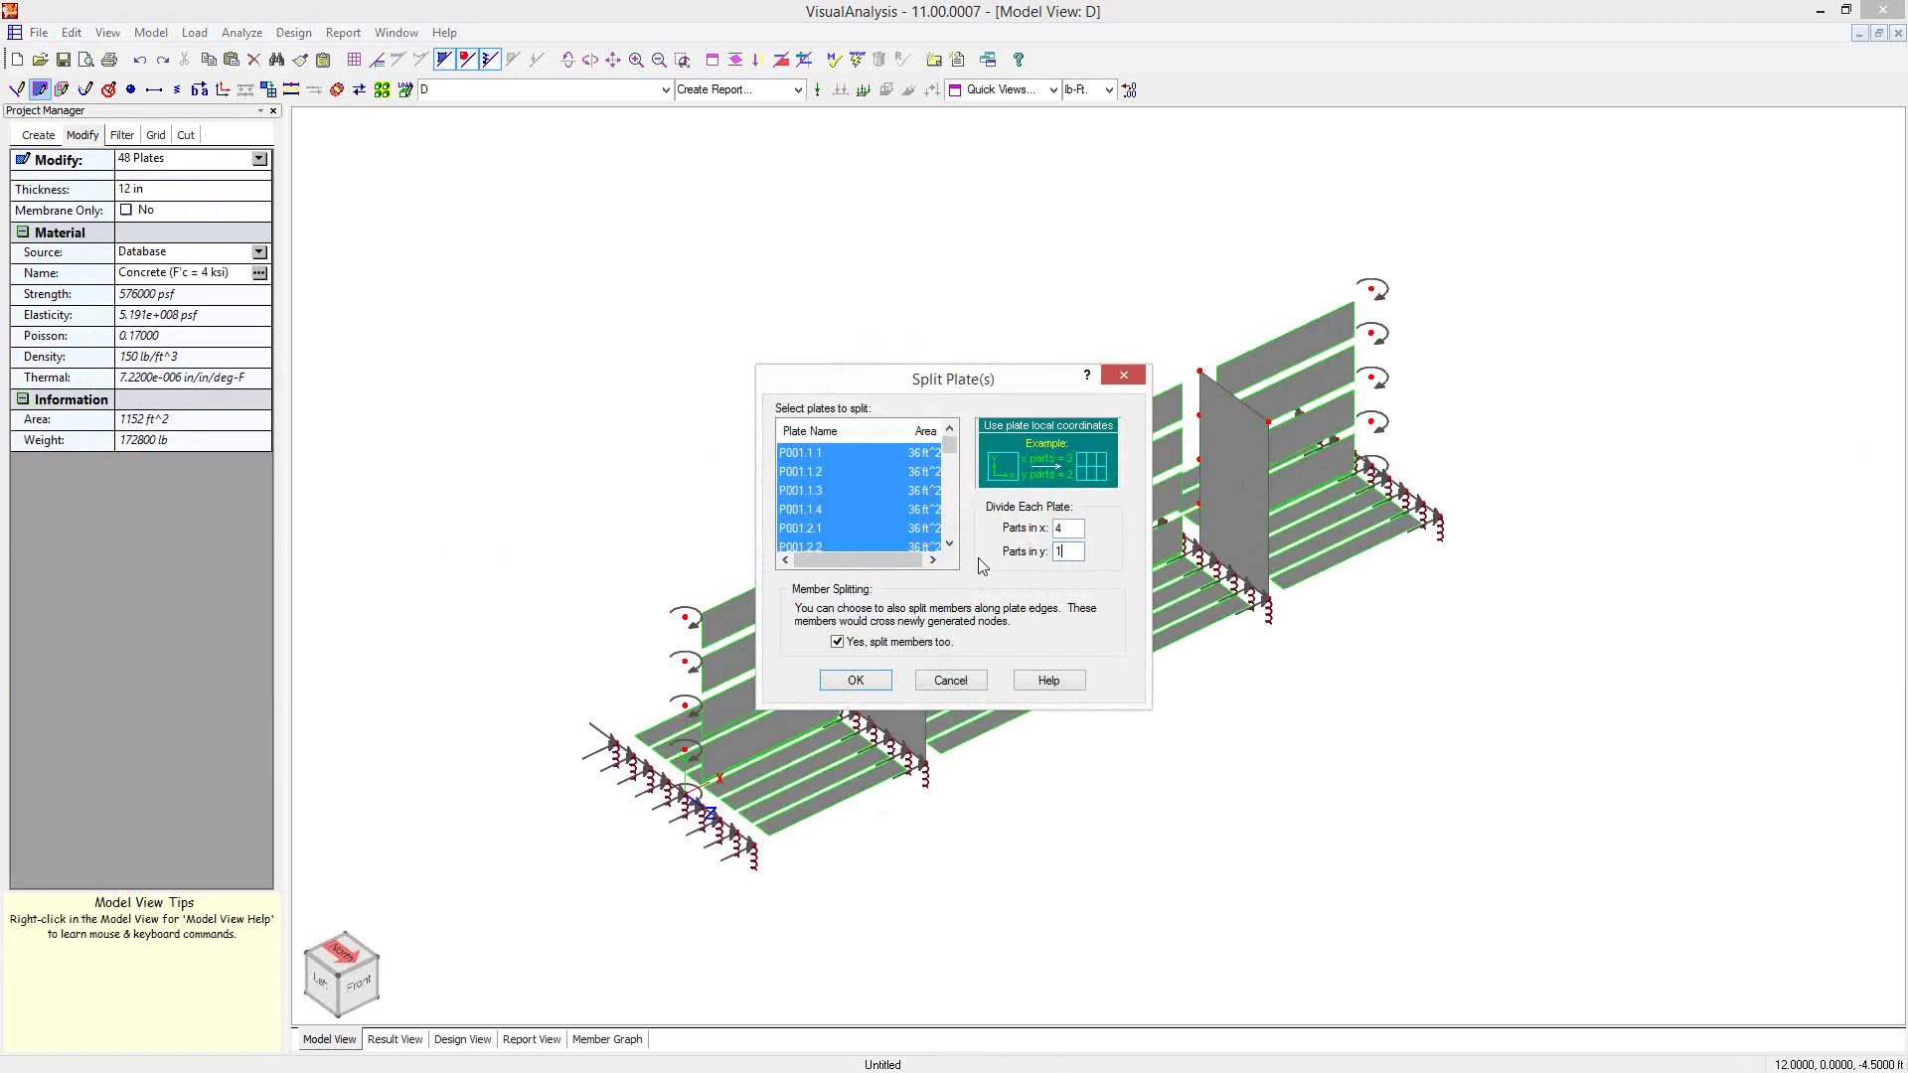
double_click(1065, 530)
type("2")
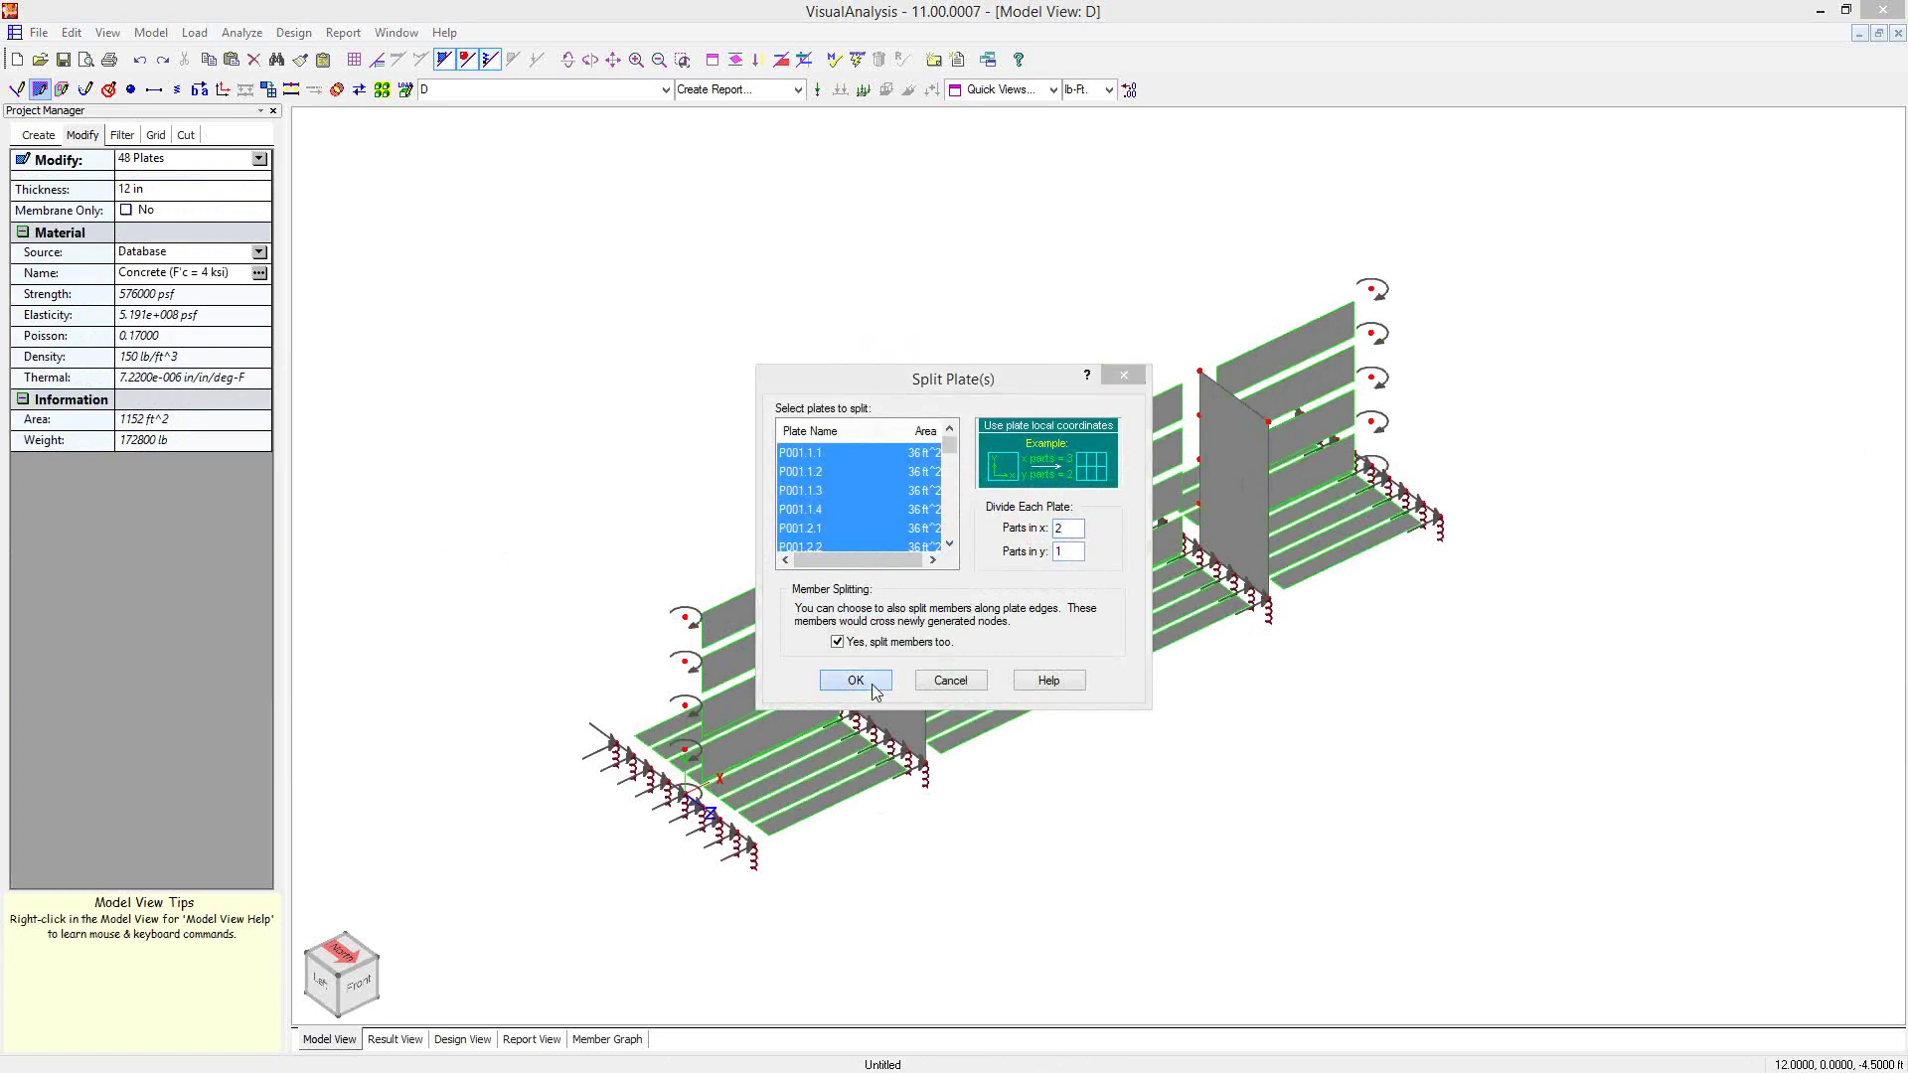
left_click(856, 682)
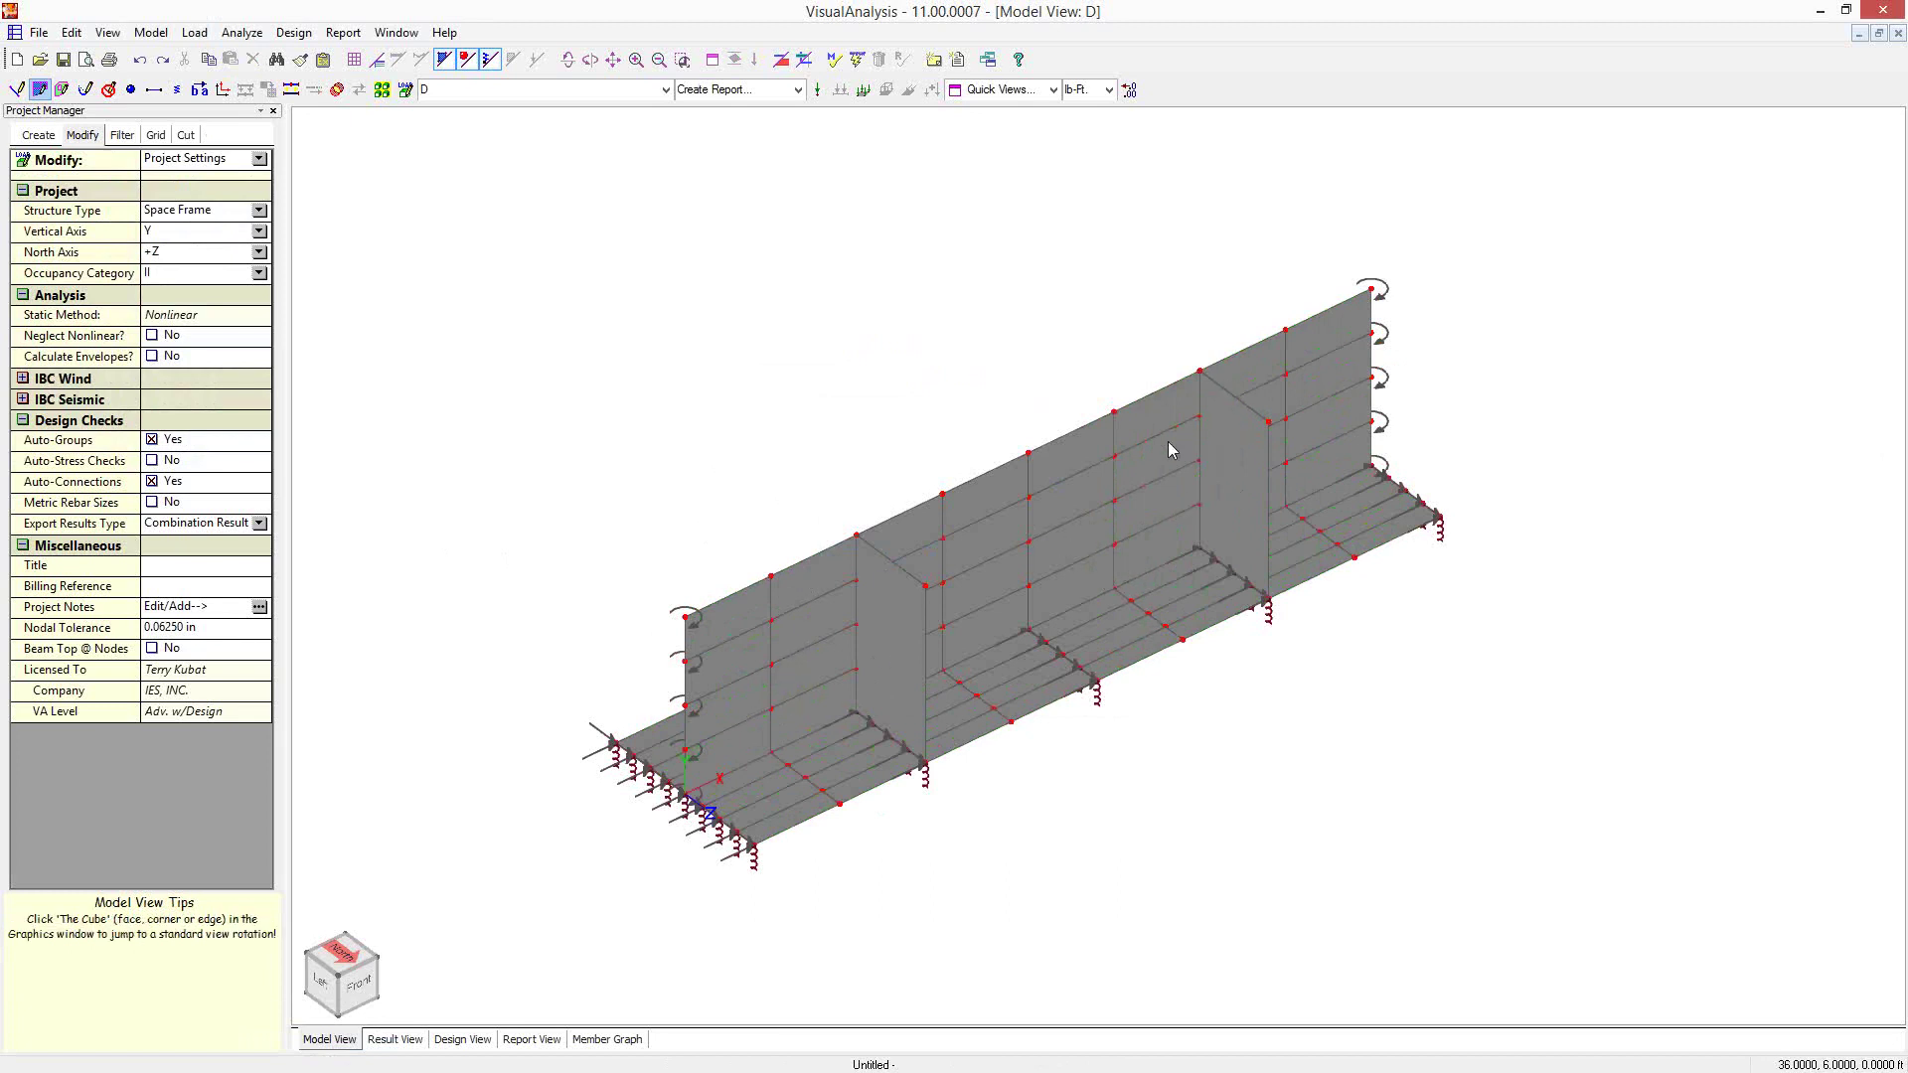
left_click(1228, 476)
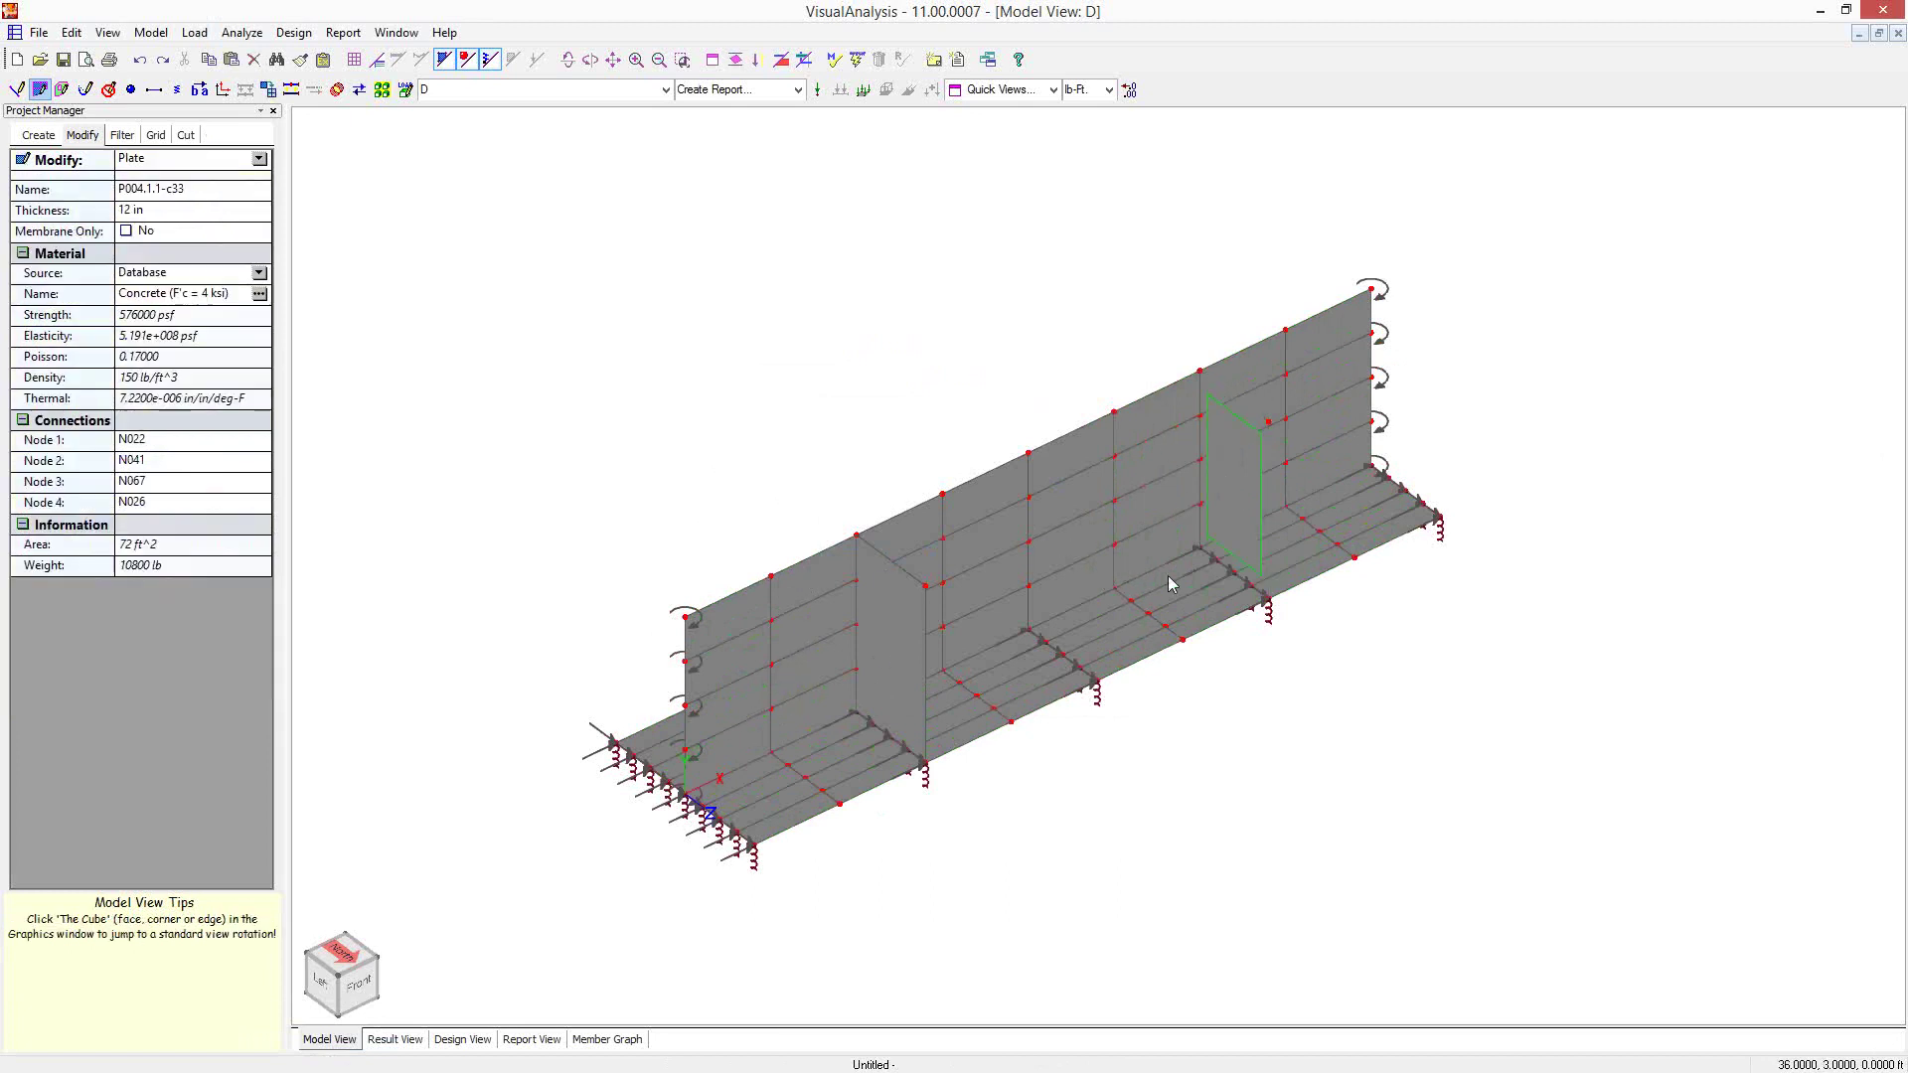
left_click(887, 675, "ctrl")
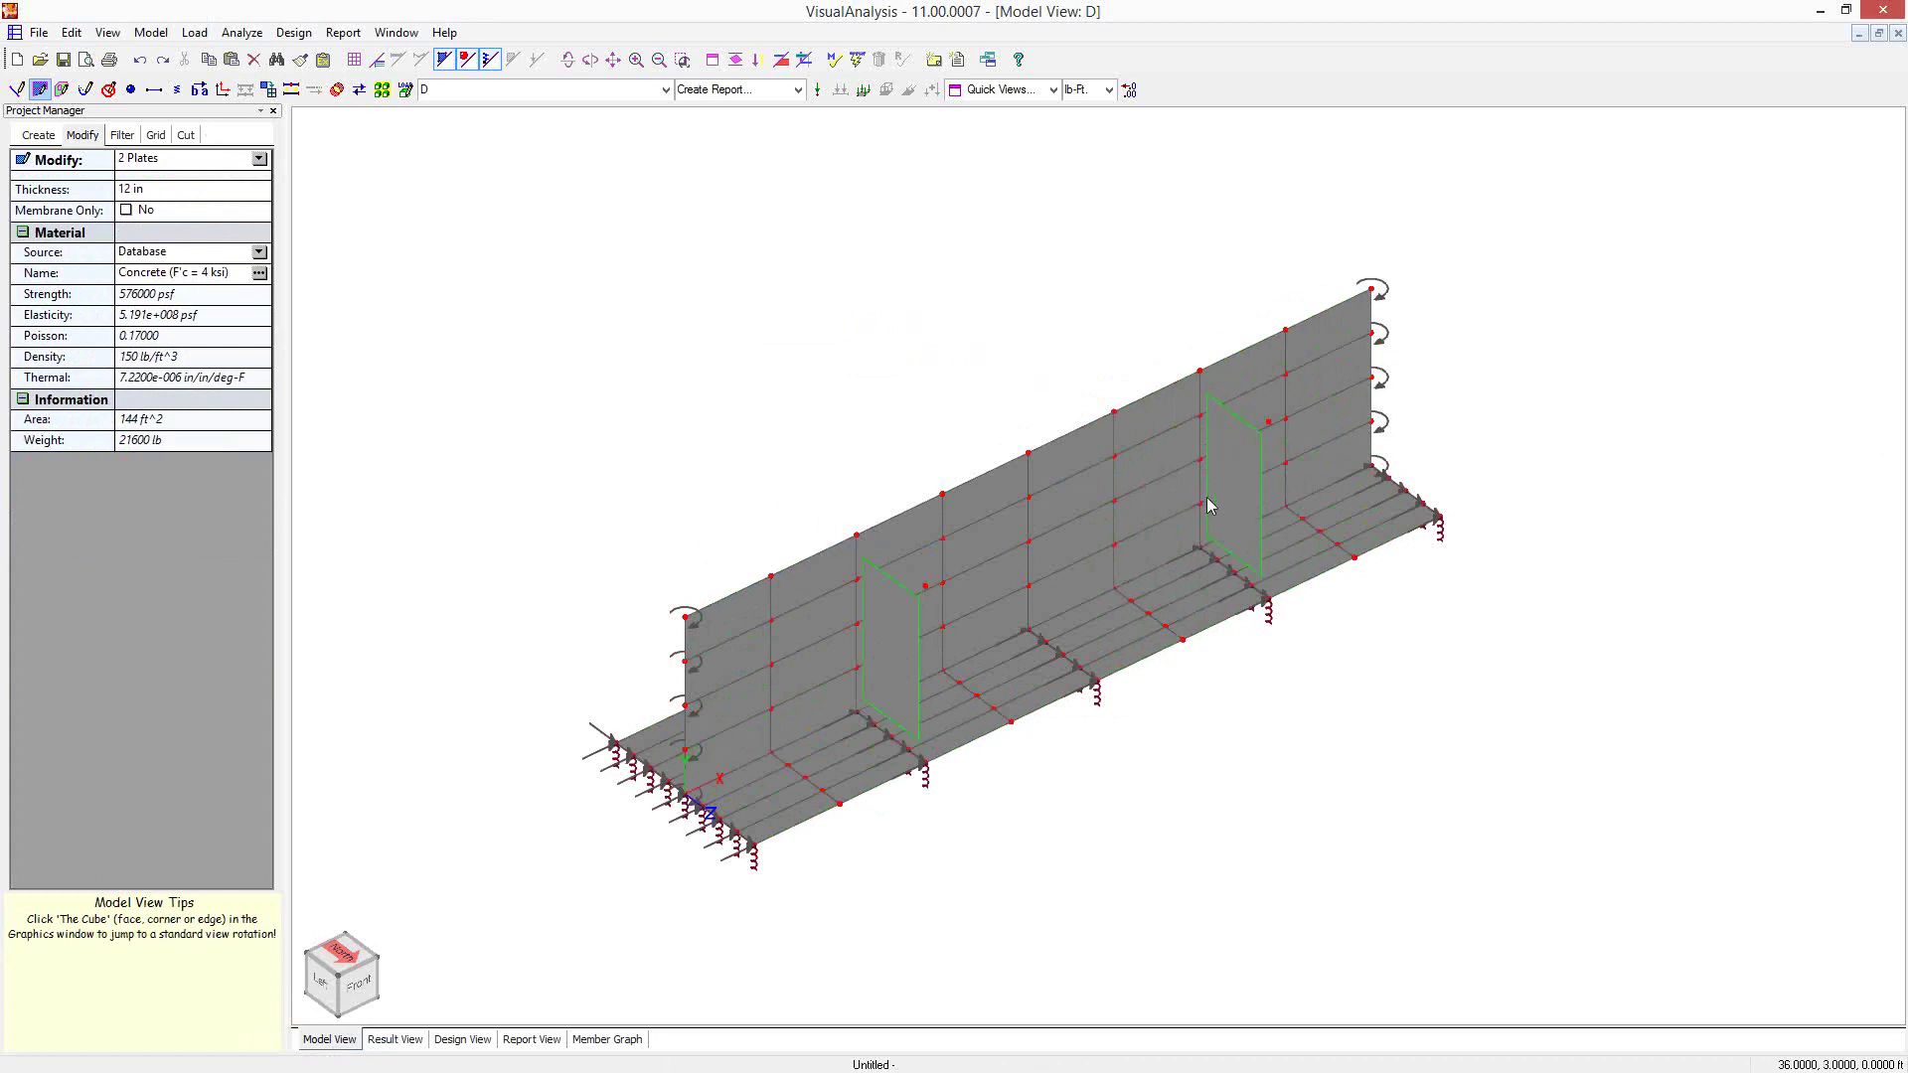
Split the two selected counterfort plates with Parts in x 4 and Parts in y 4
right_click(771, 426)
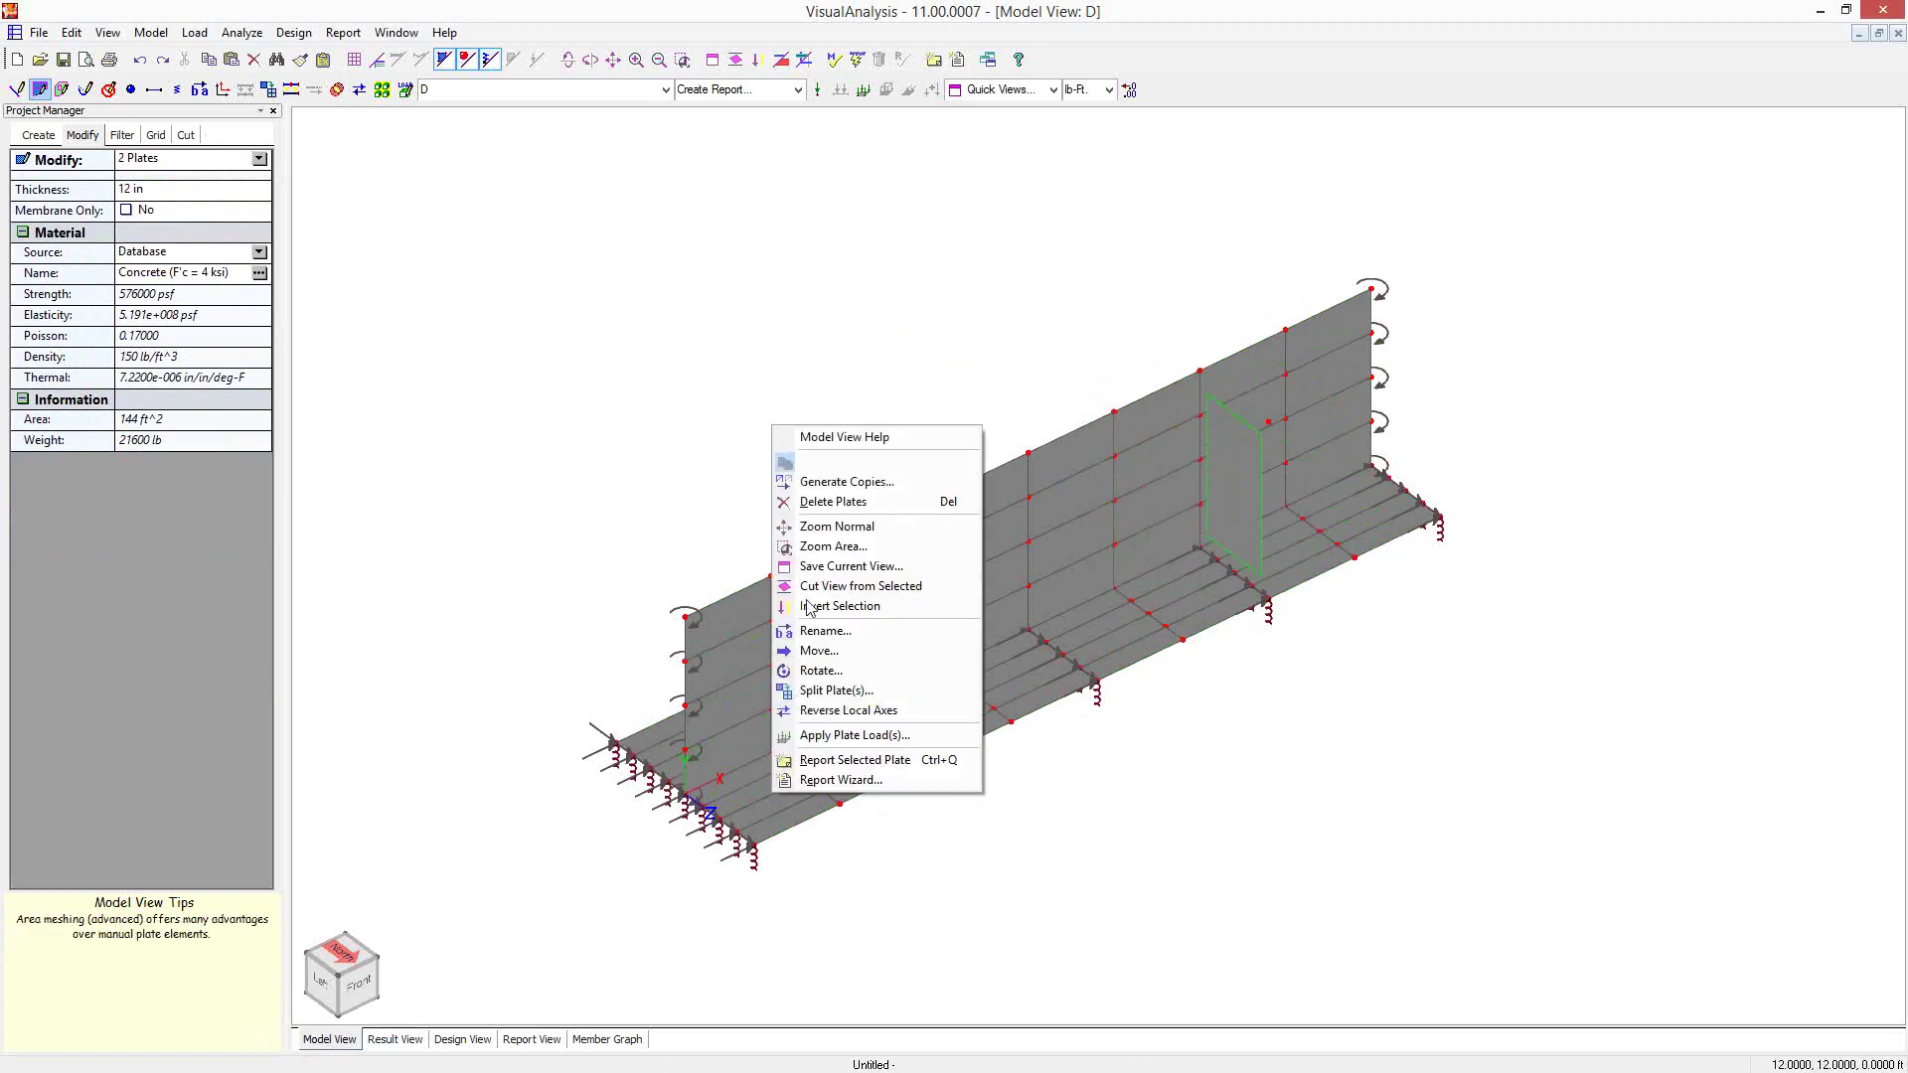
left_click(832, 690)
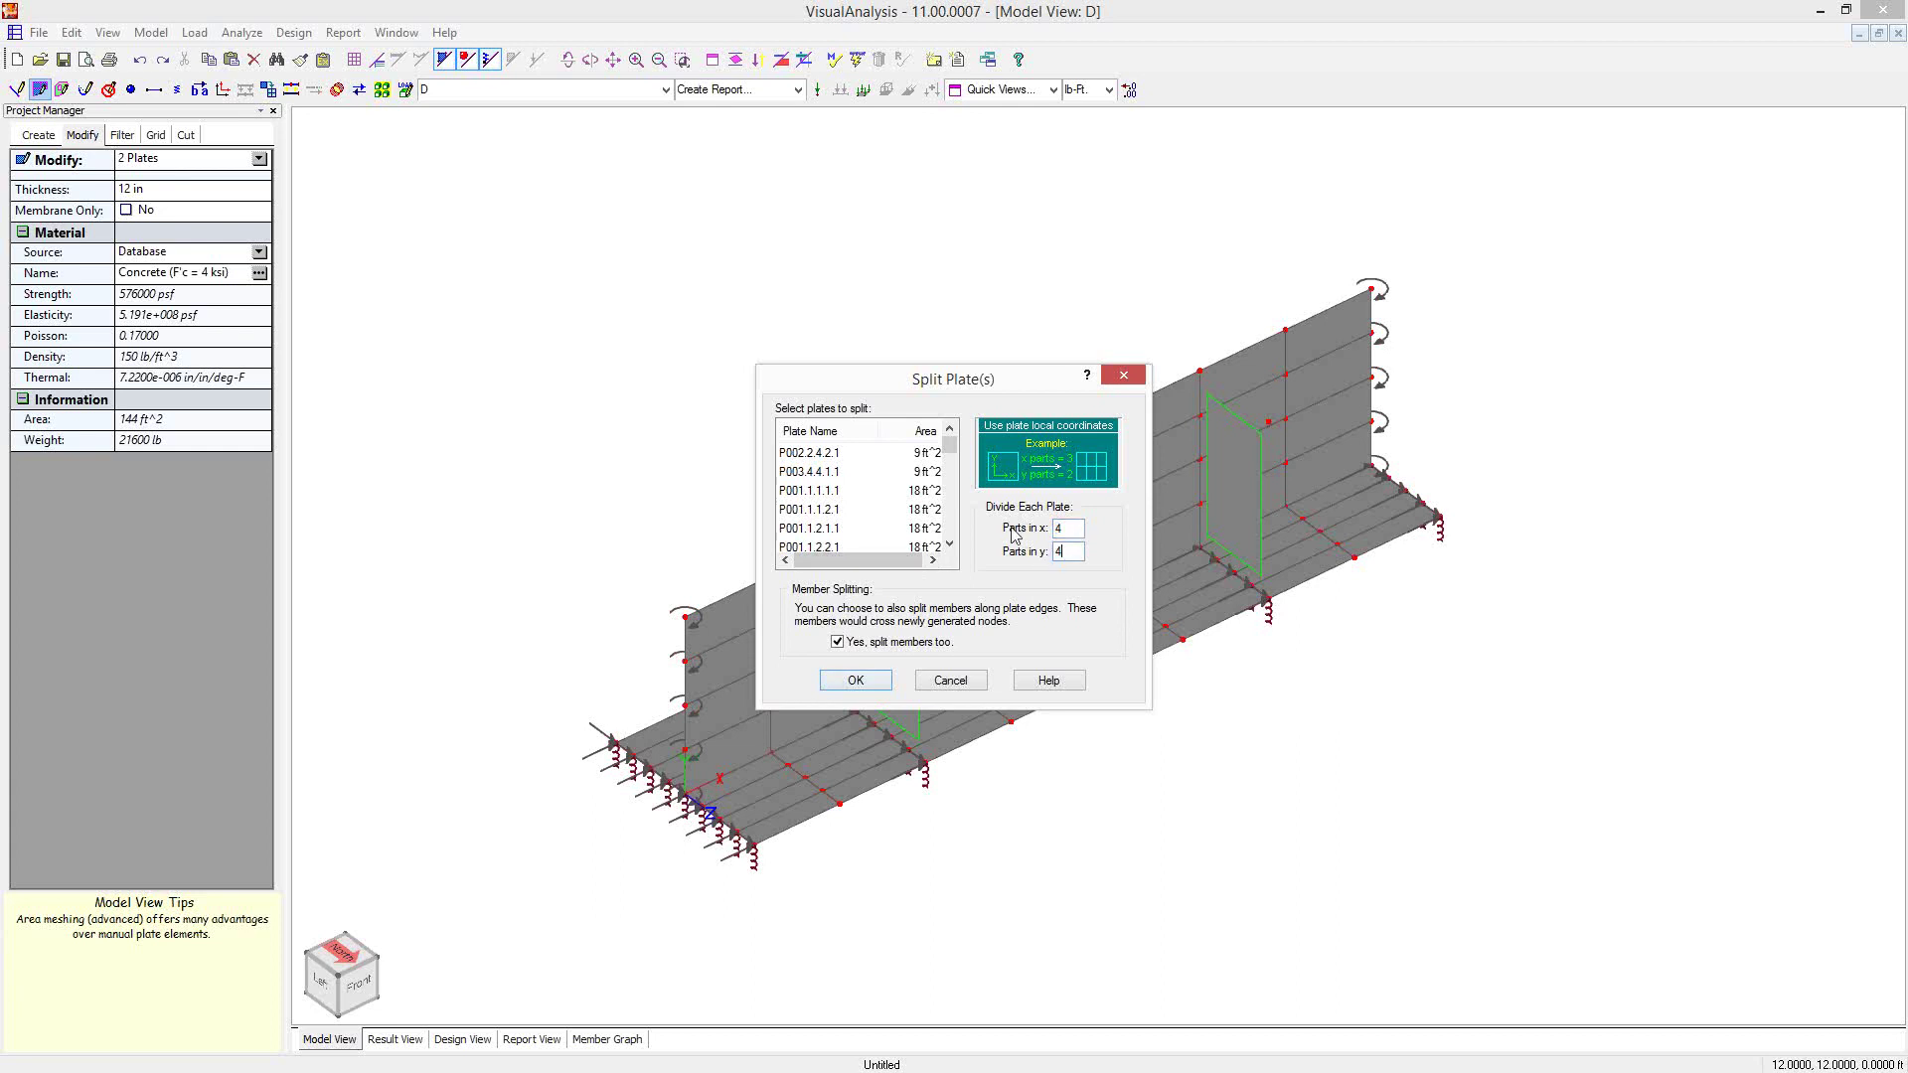
left_click(840, 679)
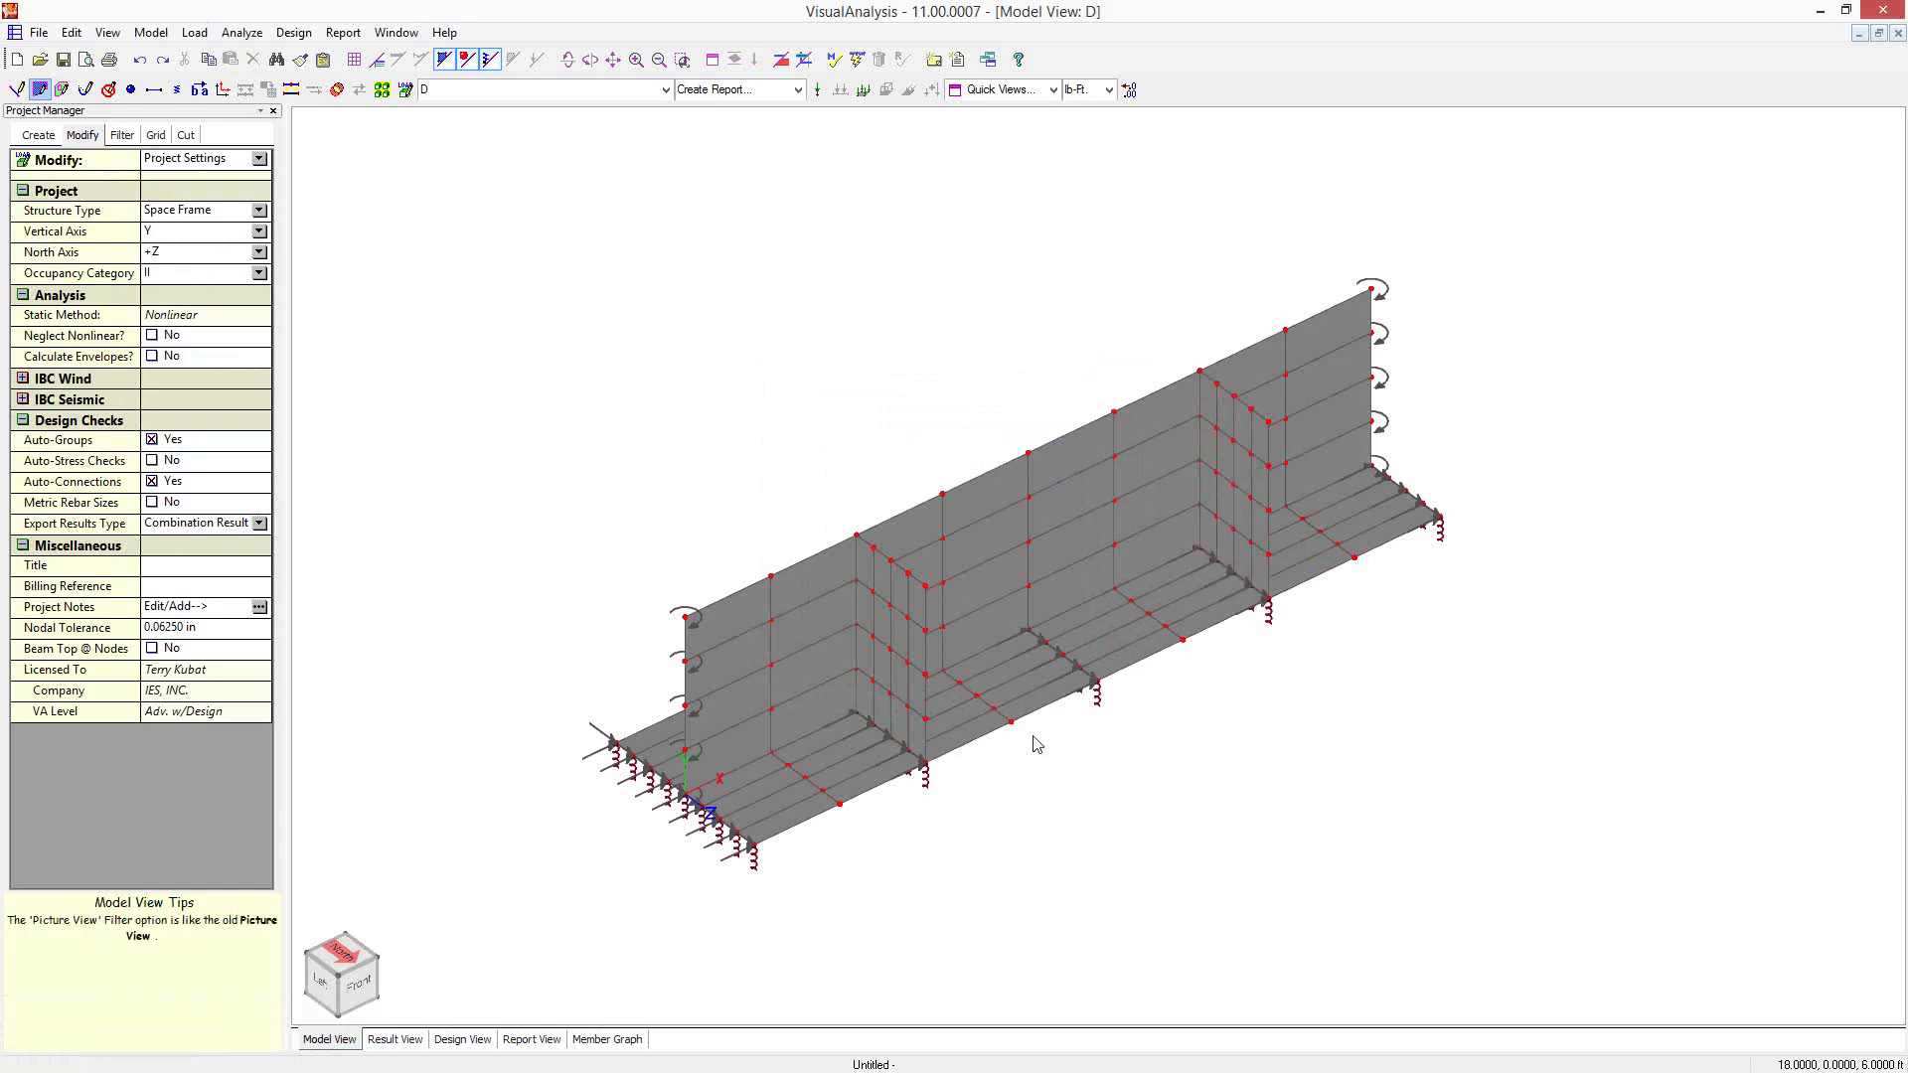
Select all the old spring supports beneath the base slab and delete them
left_click(184, 136)
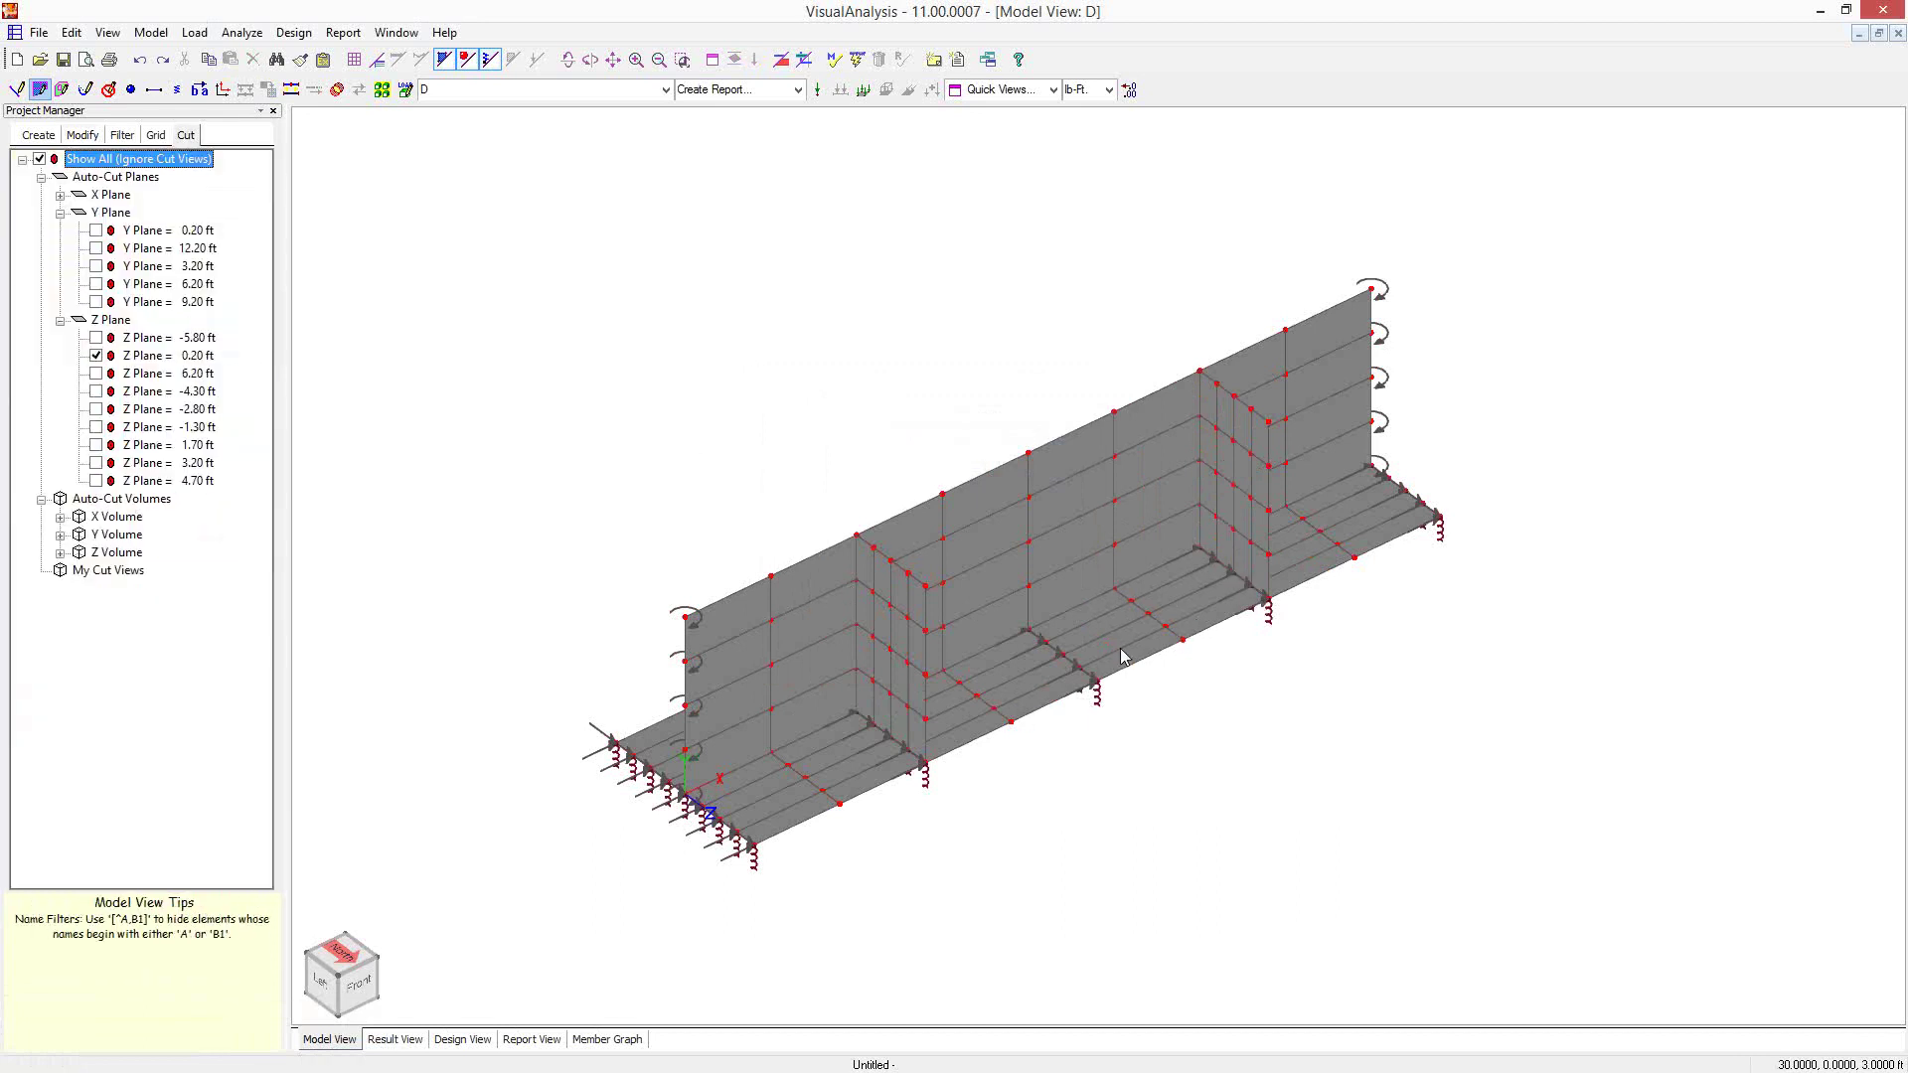
left_click(1184, 642)
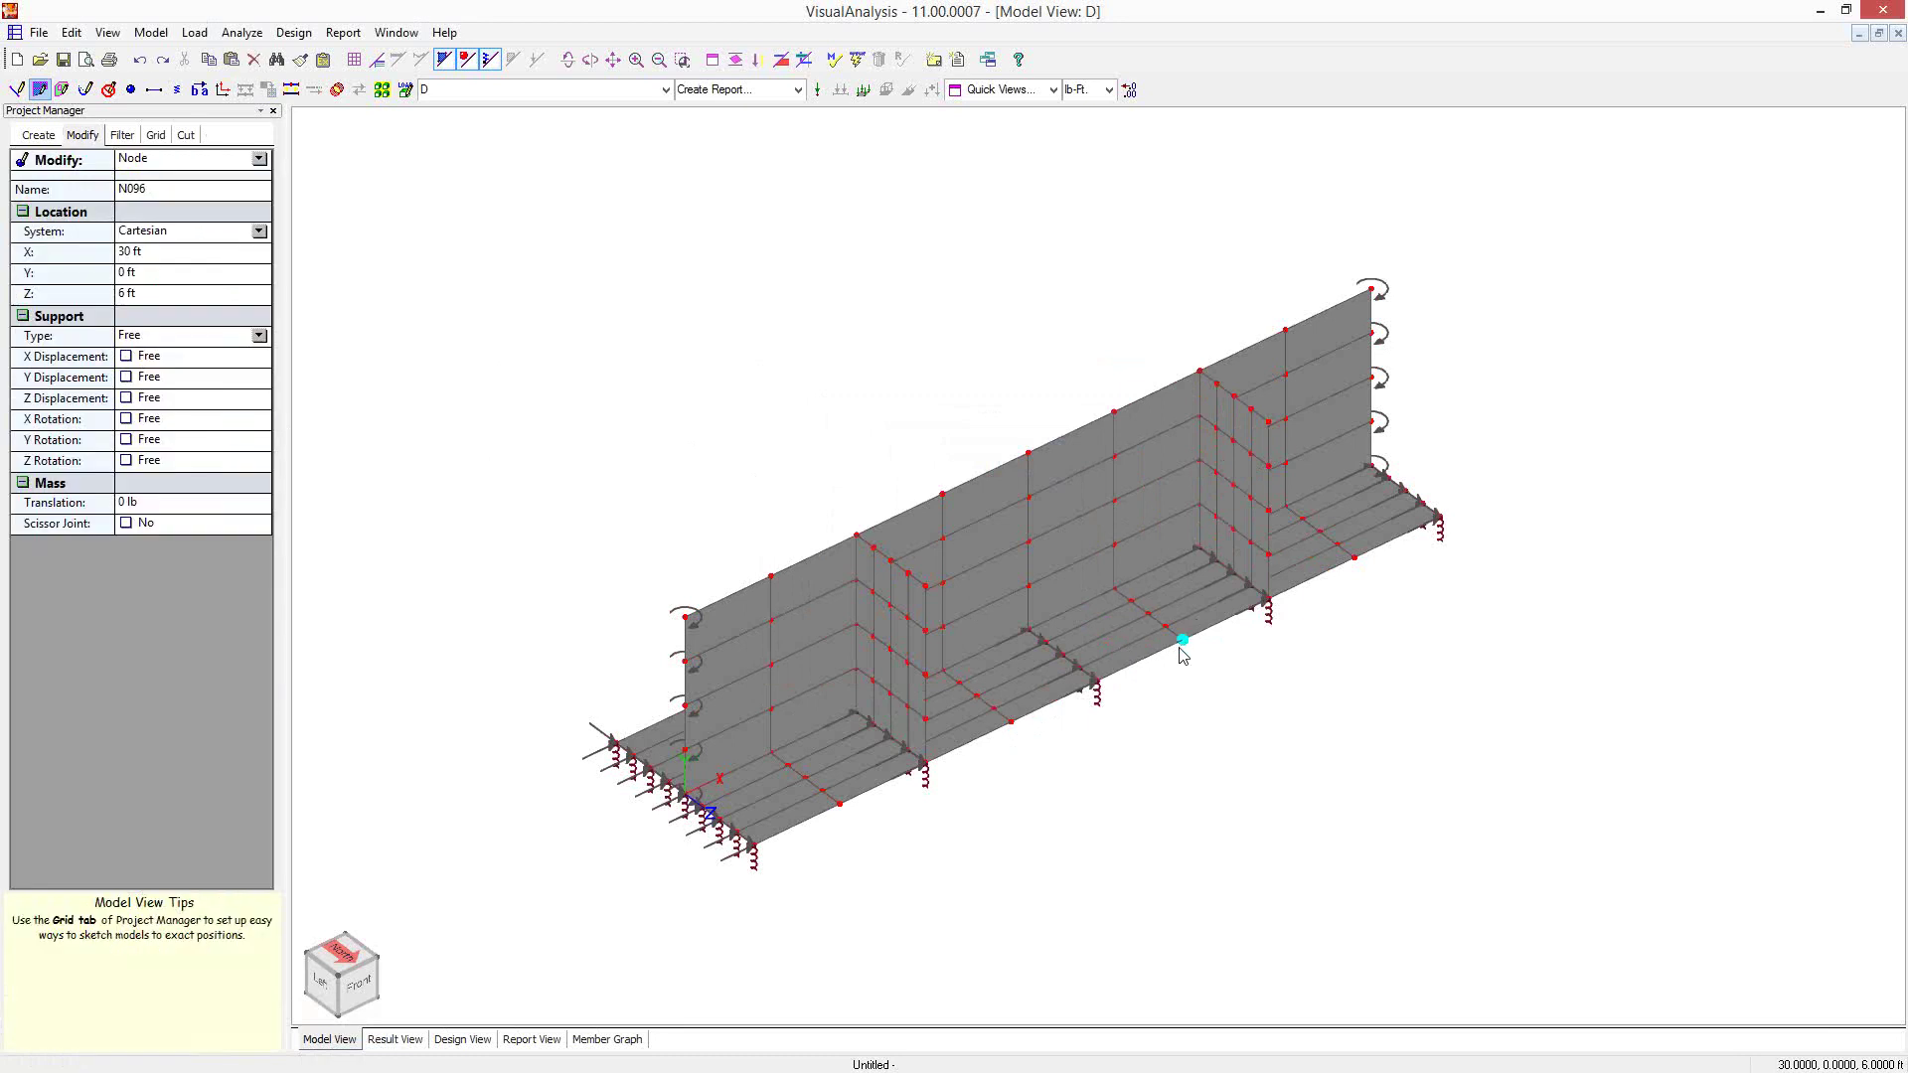
left_click(1117, 740)
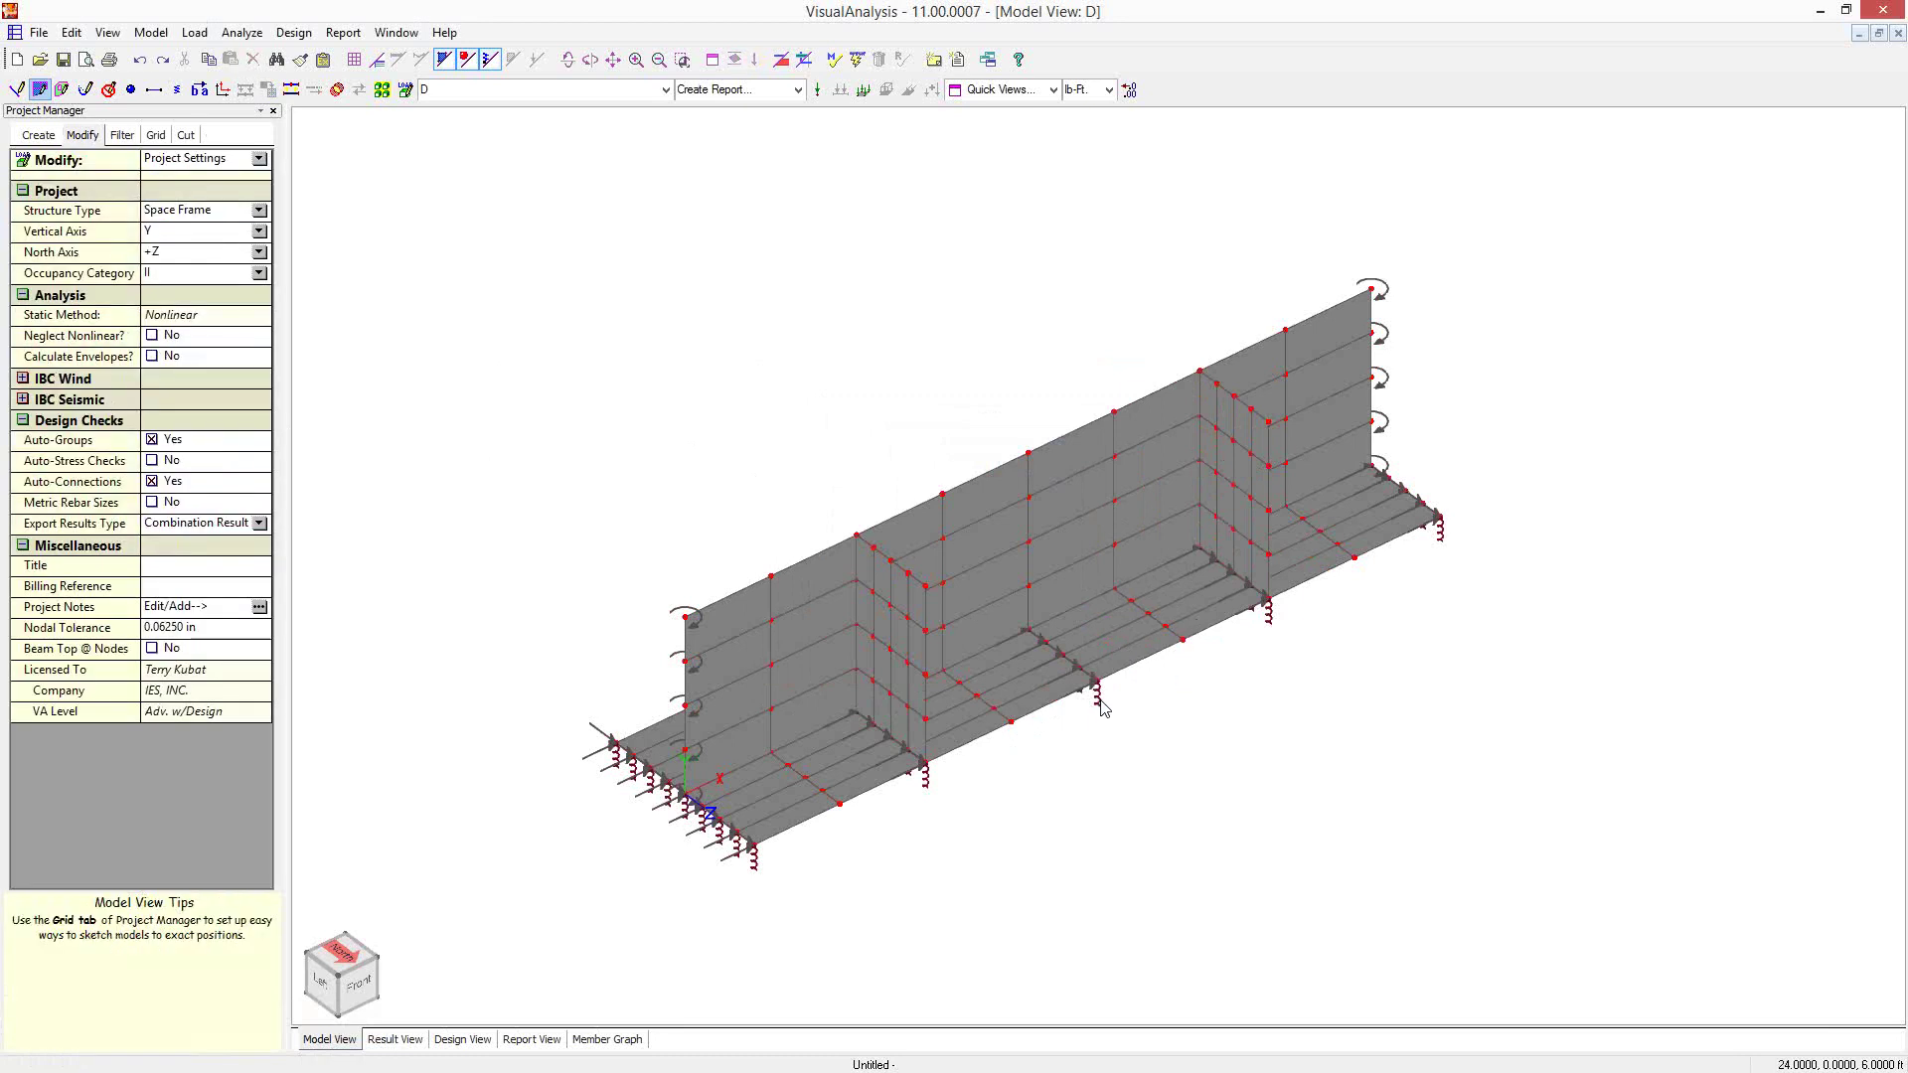
double_click(1100, 701)
left_click(1102, 708)
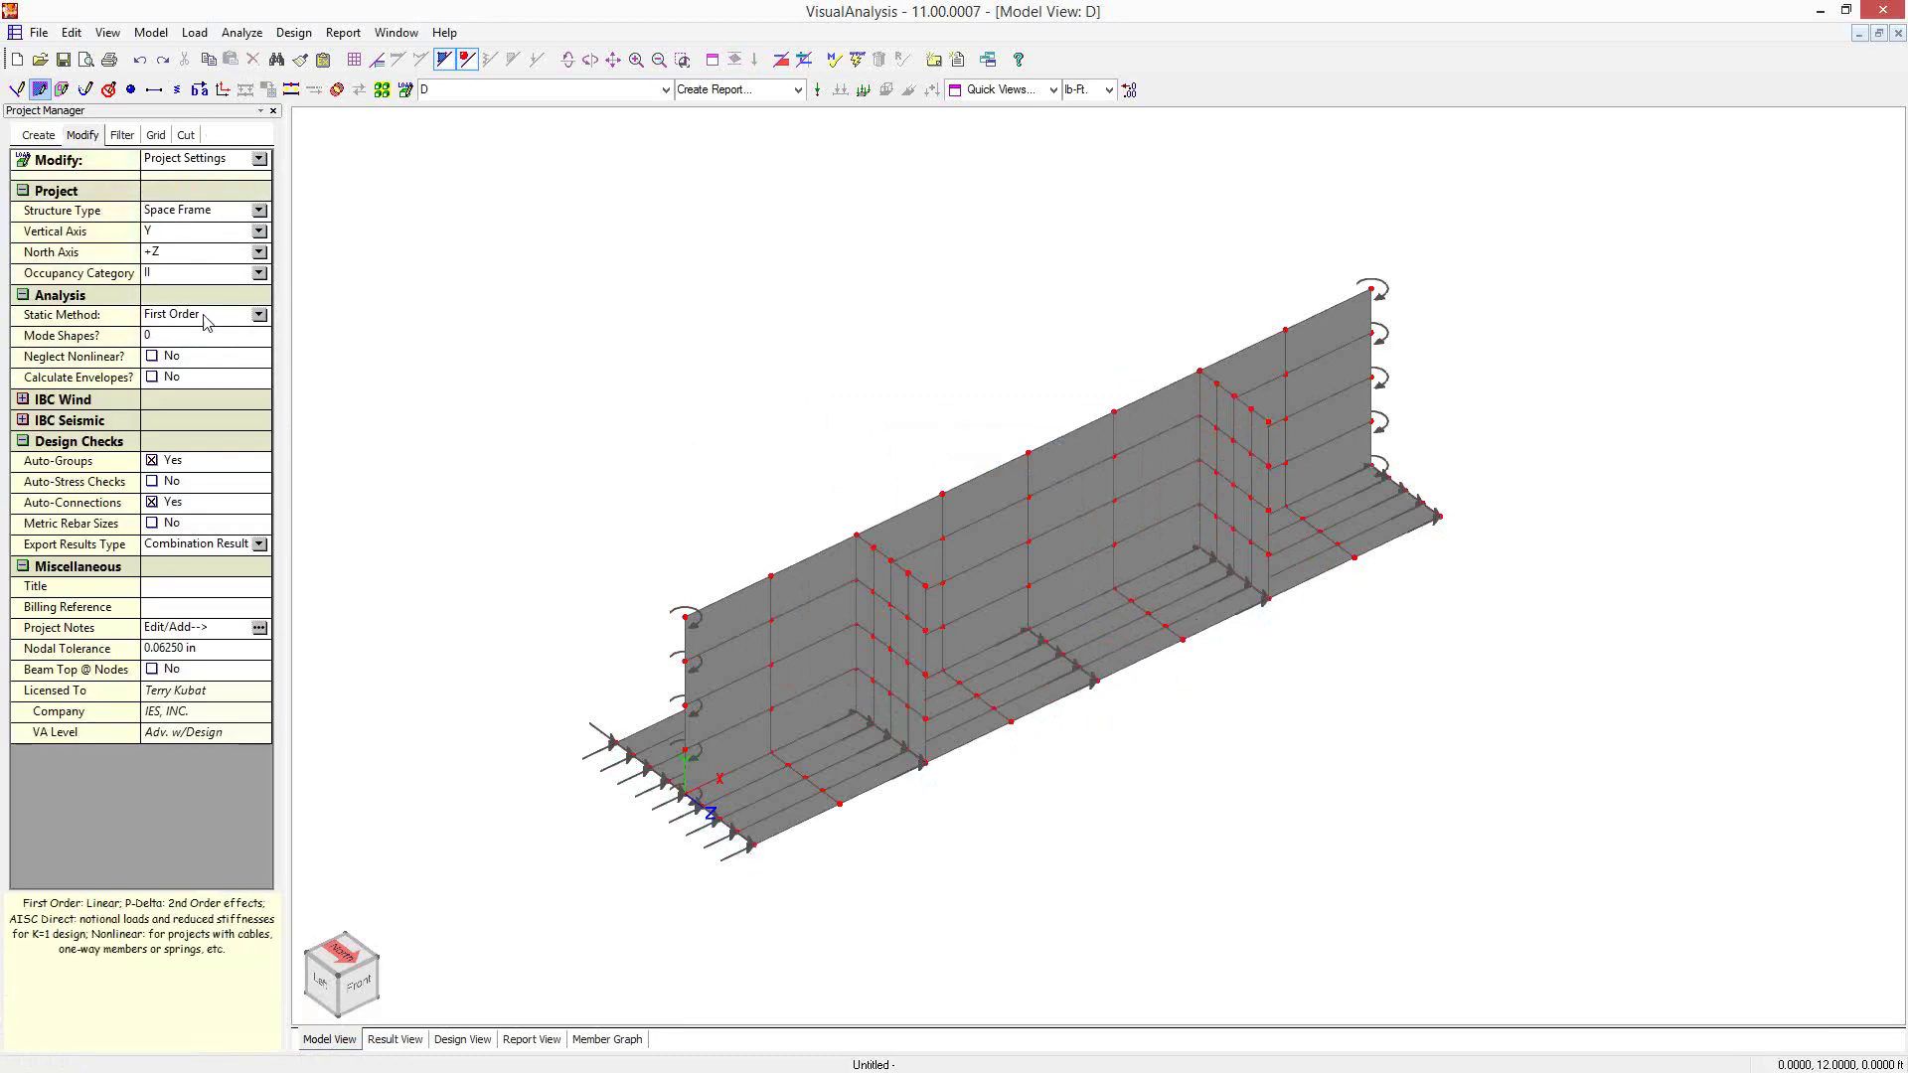
Cut the view to Y Plane 0.20 ft and select all 64 base slab plates
left_click(183, 136)
left_click(95, 230)
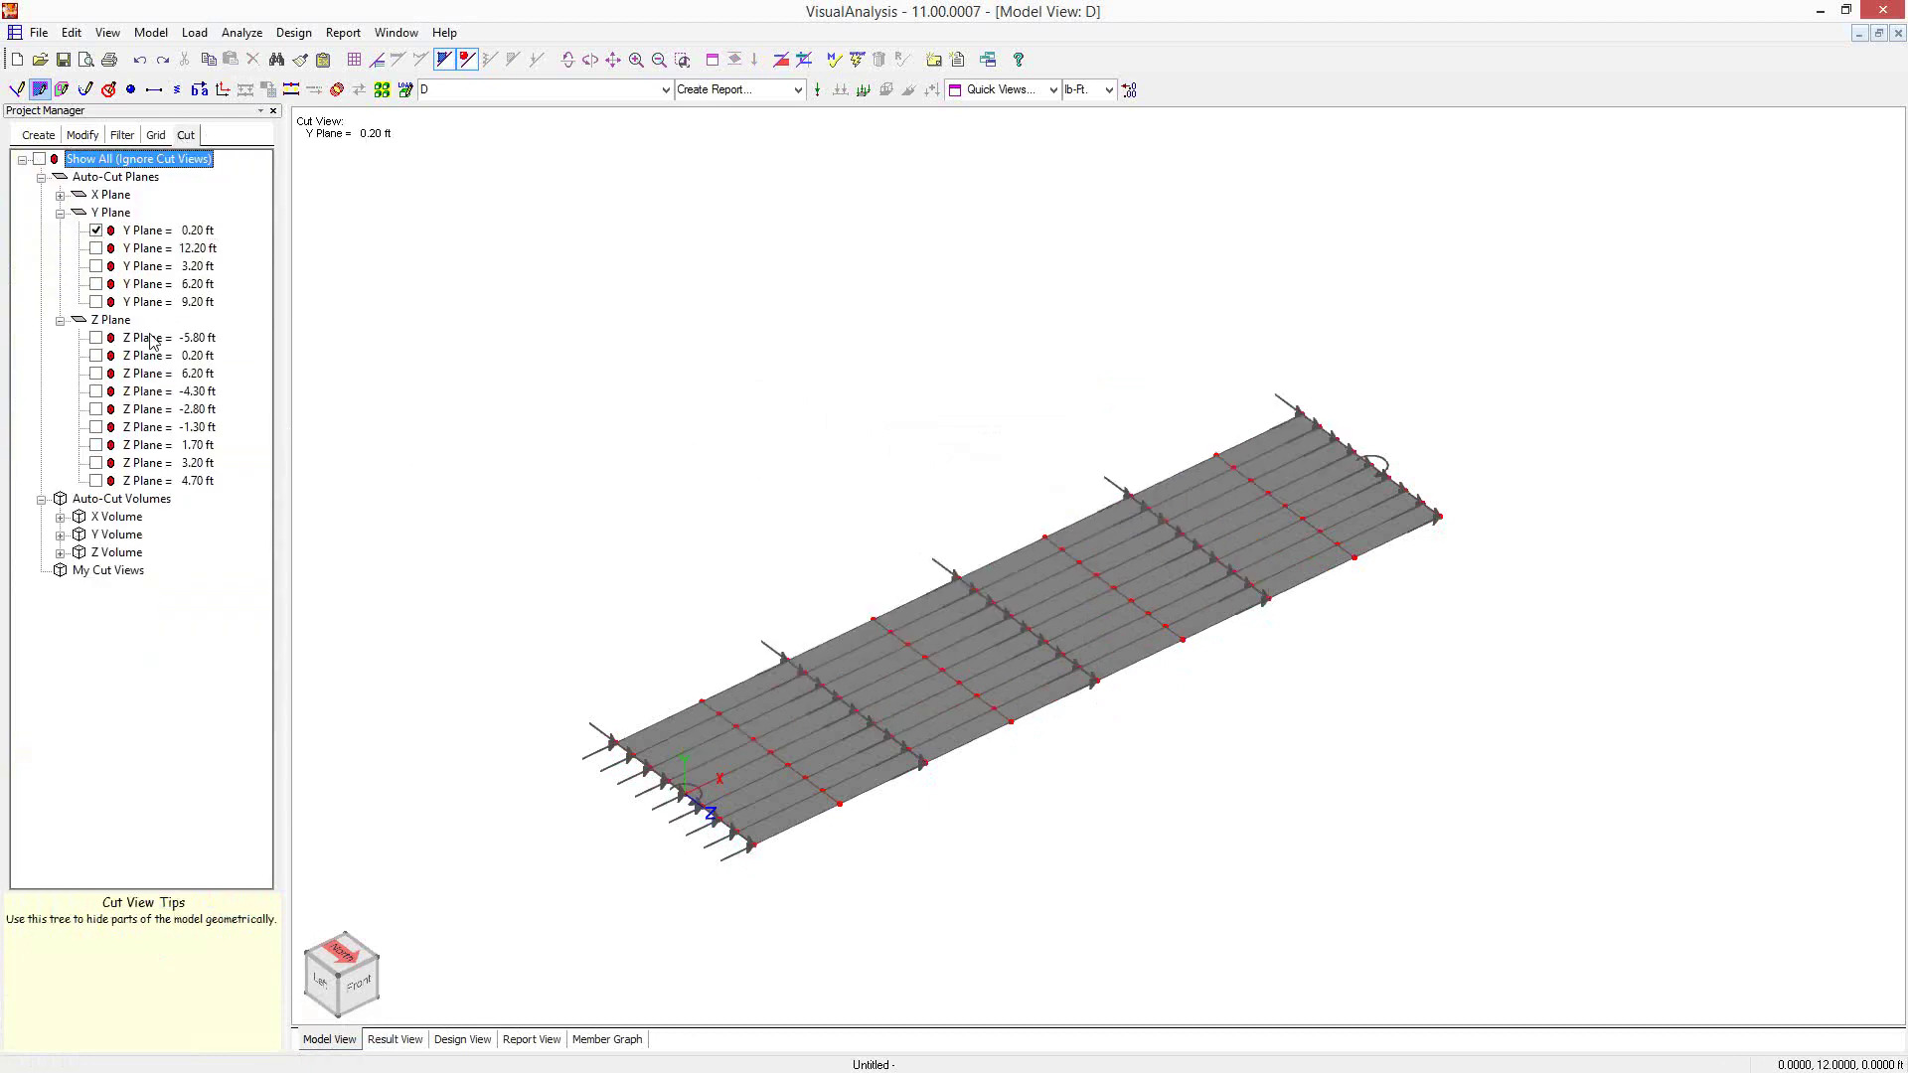
left_click(878, 671)
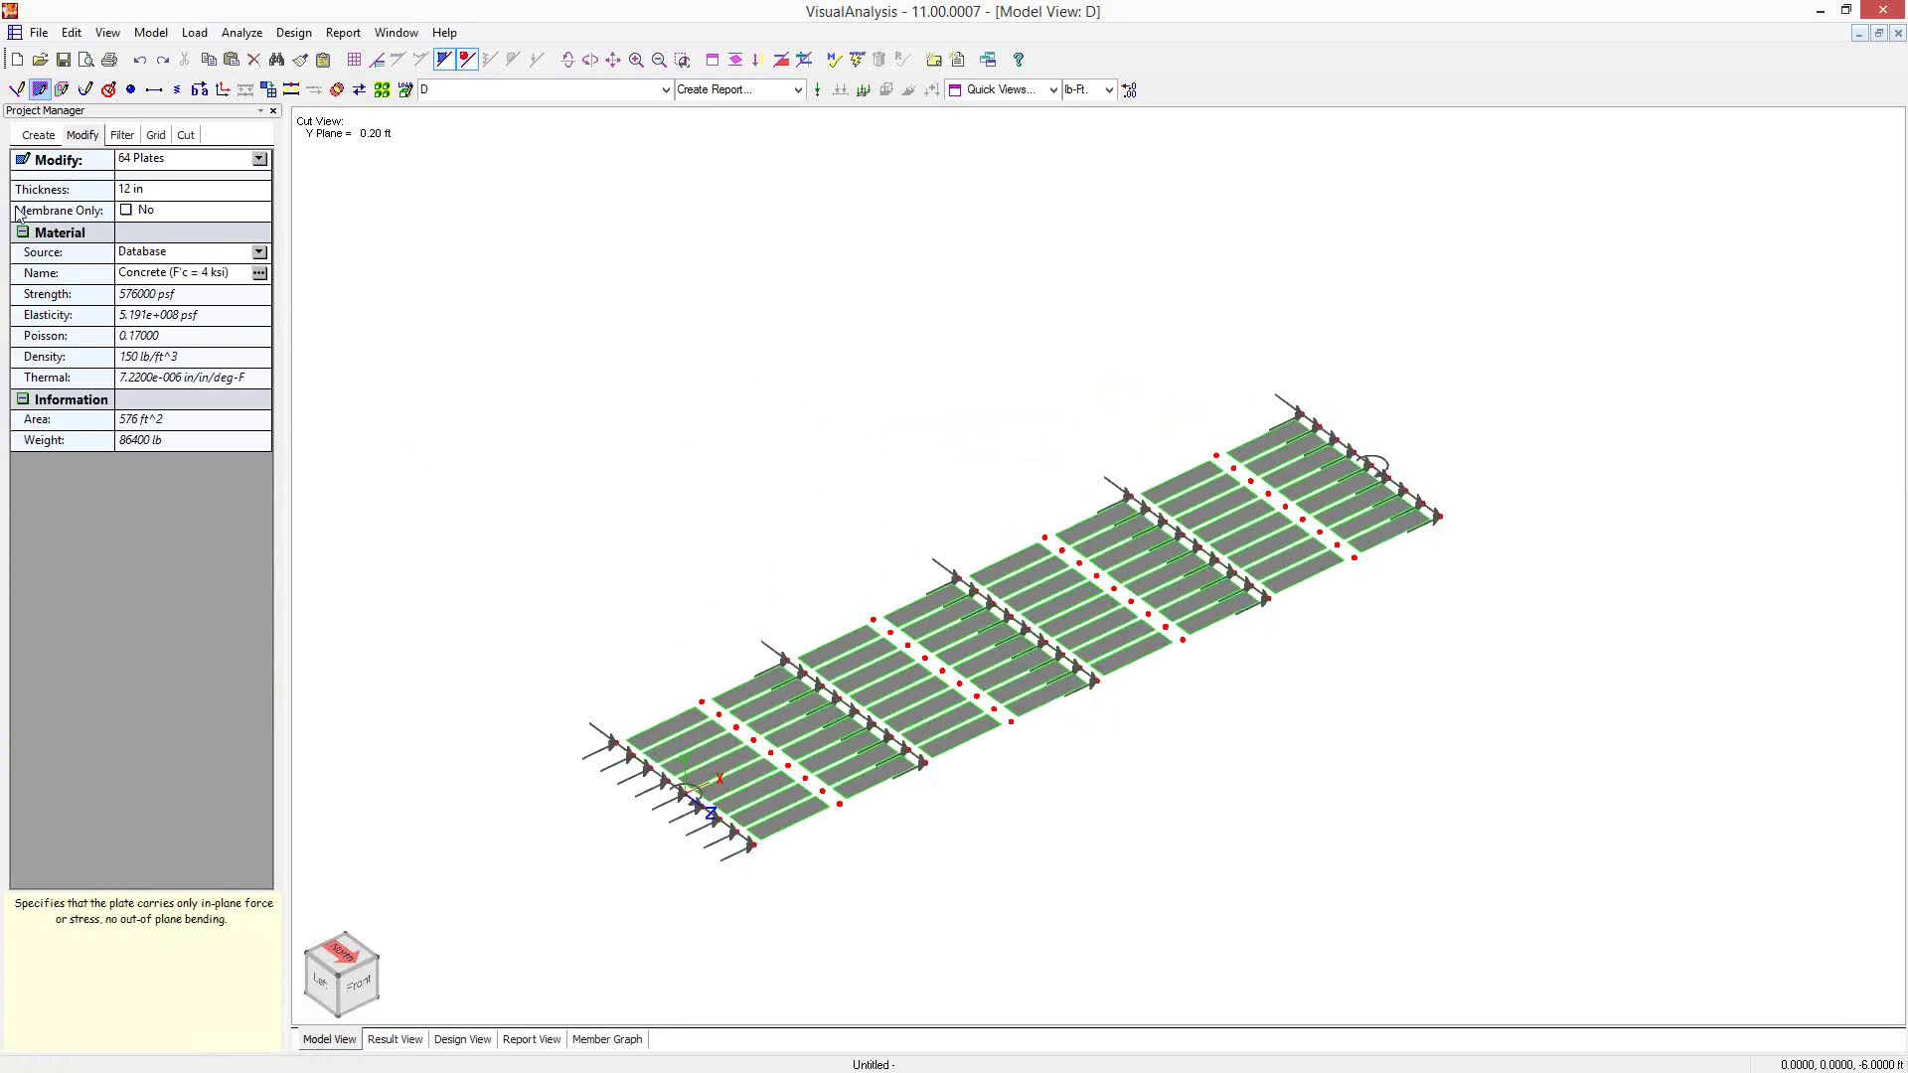
left_click(151, 32)
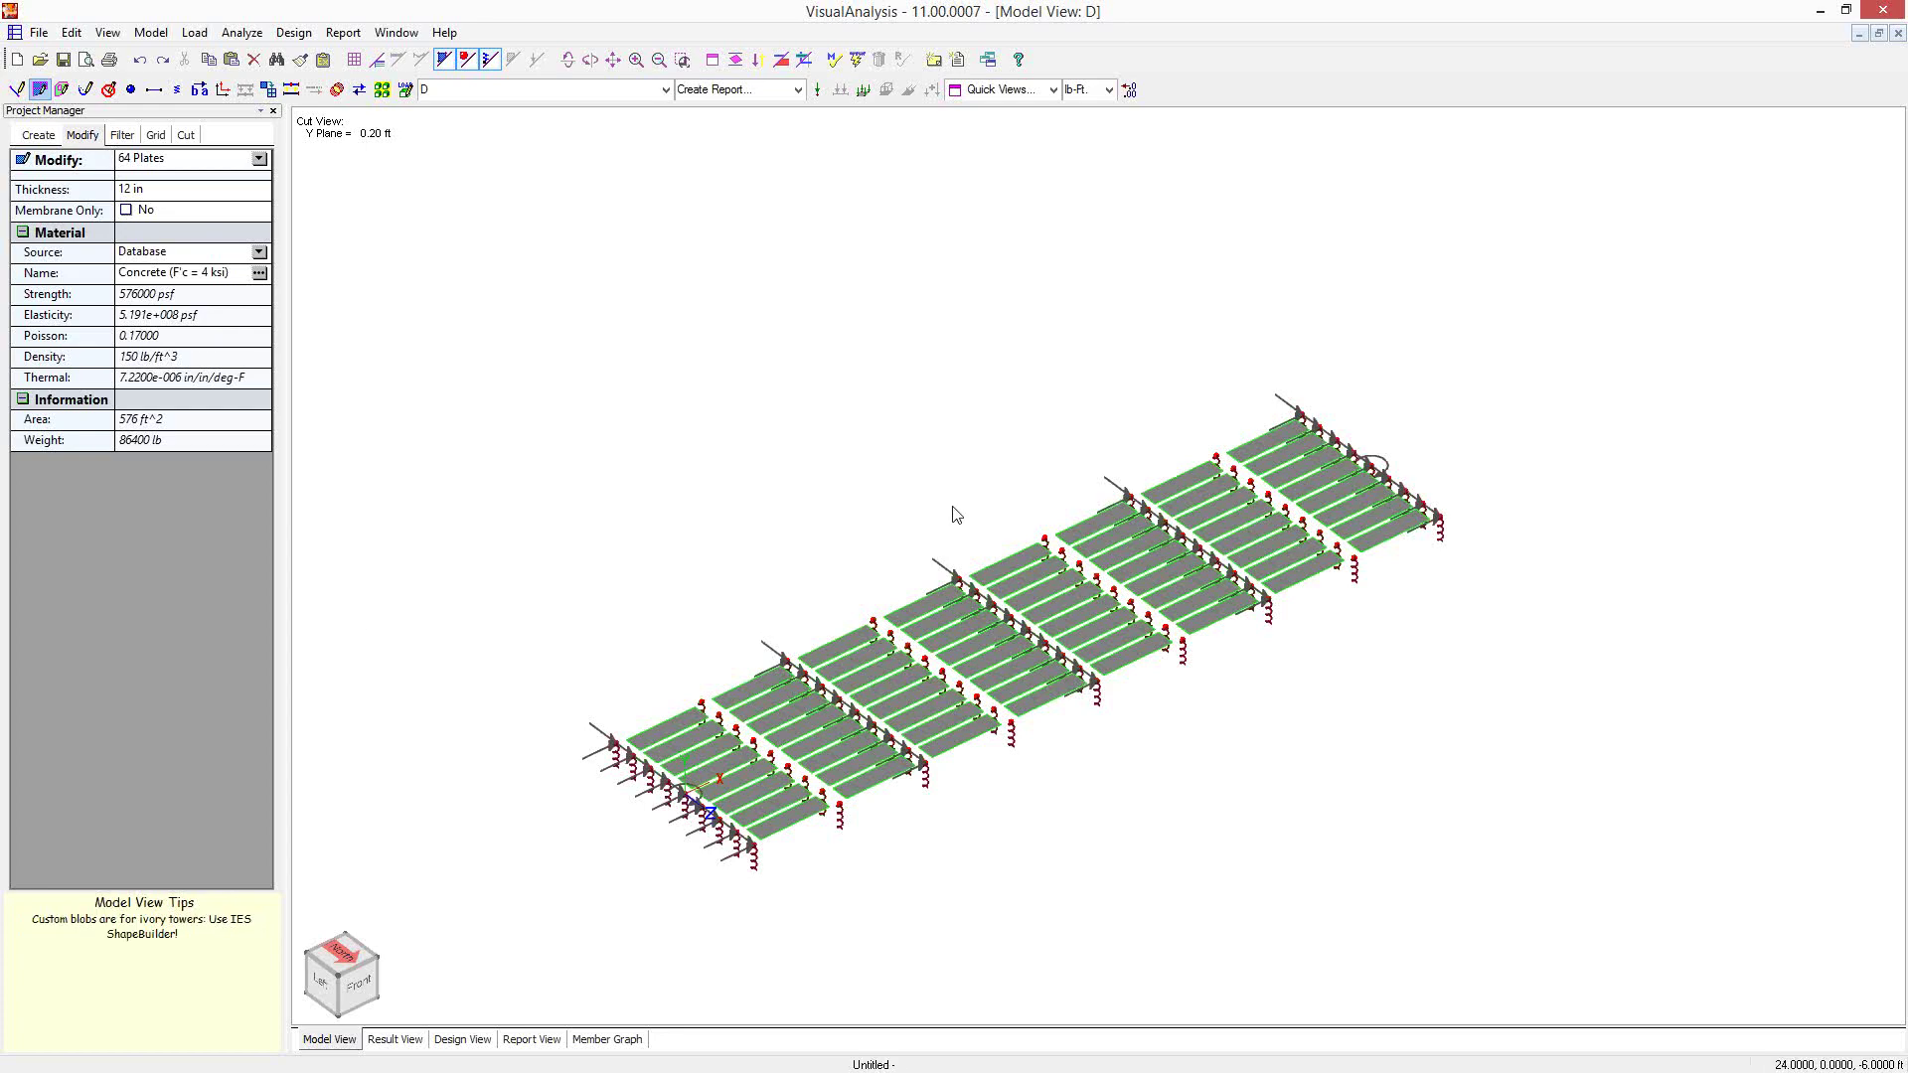
Fix all 81 base slab nodes against X displacement, leaving Z displacement free
left_click(944, 525)
mouse_move(1020, 784)
middle_mouse_down()
mouse_move(1034, 758)
mouse_move(983, 626)
mouse_move(843, 609)
mouse_move(1039, 766)
middle_mouse_up()
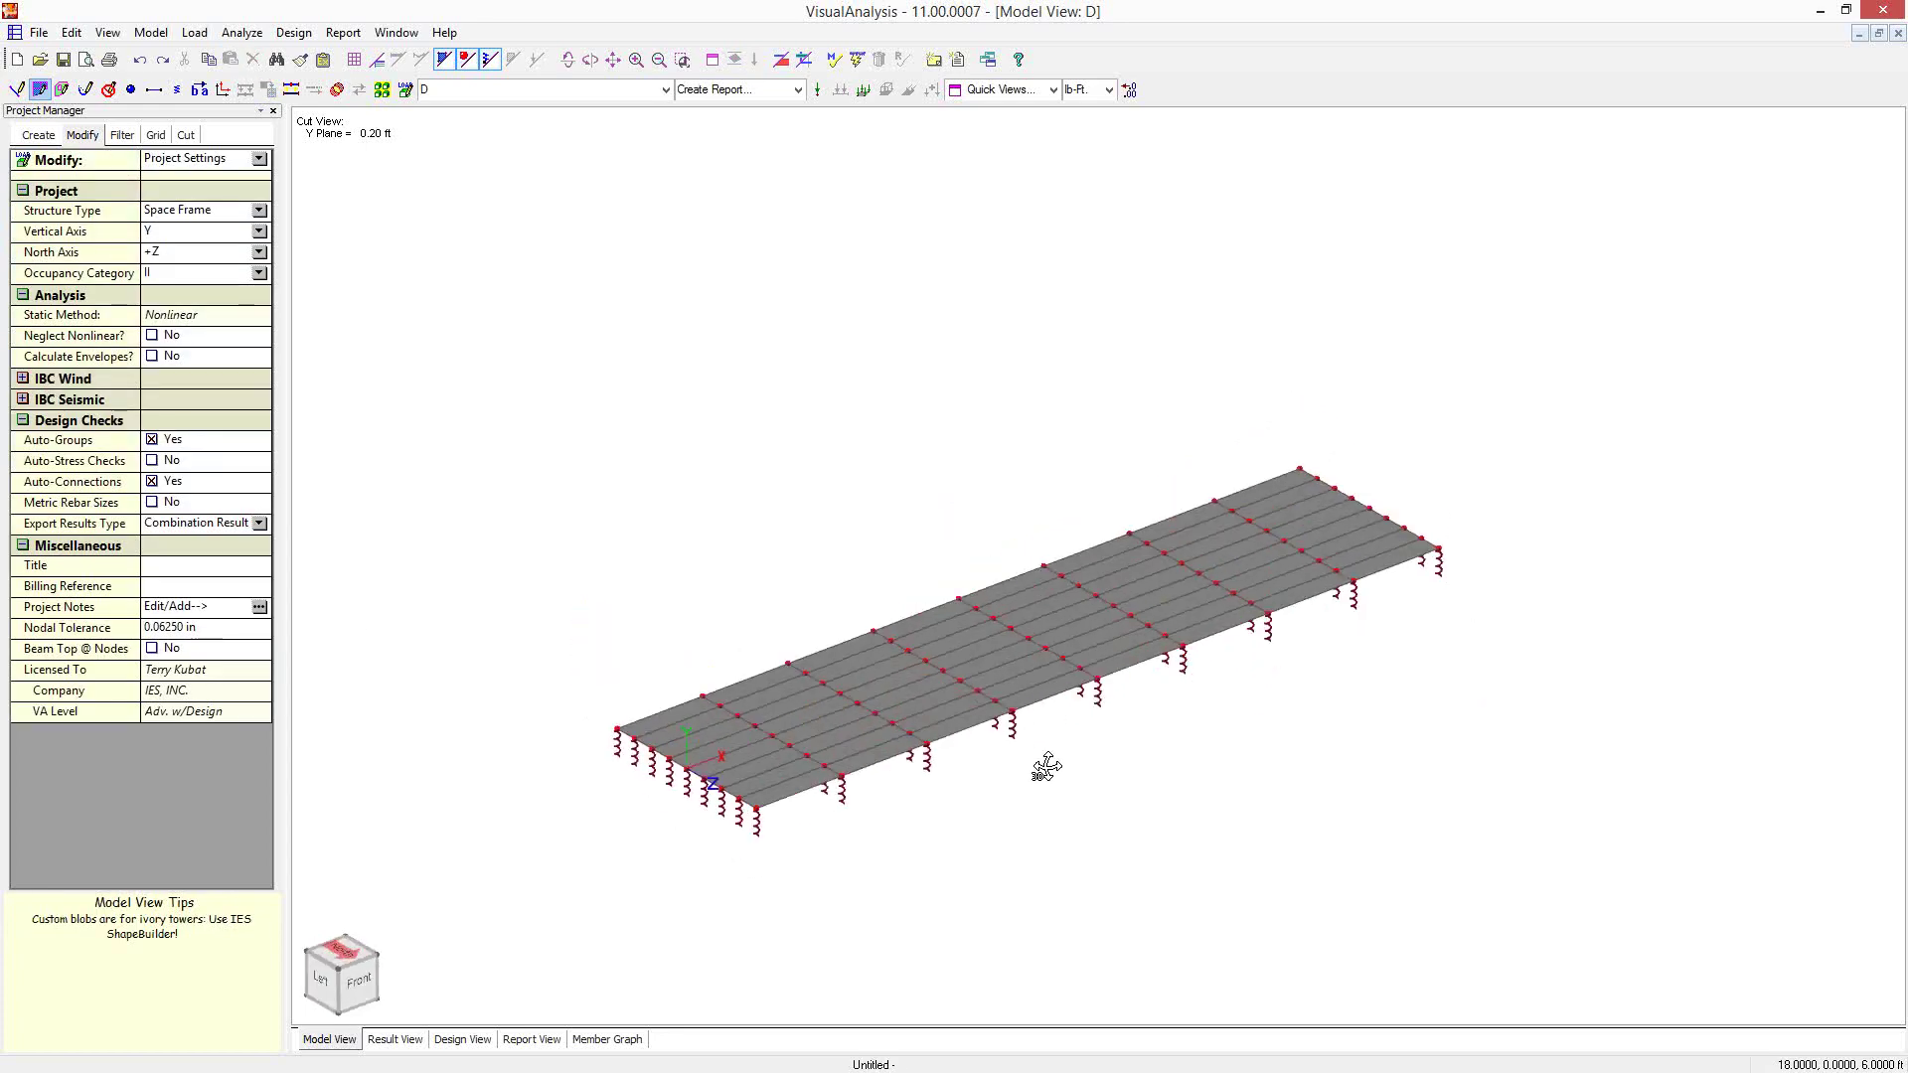
double_click(1011, 716)
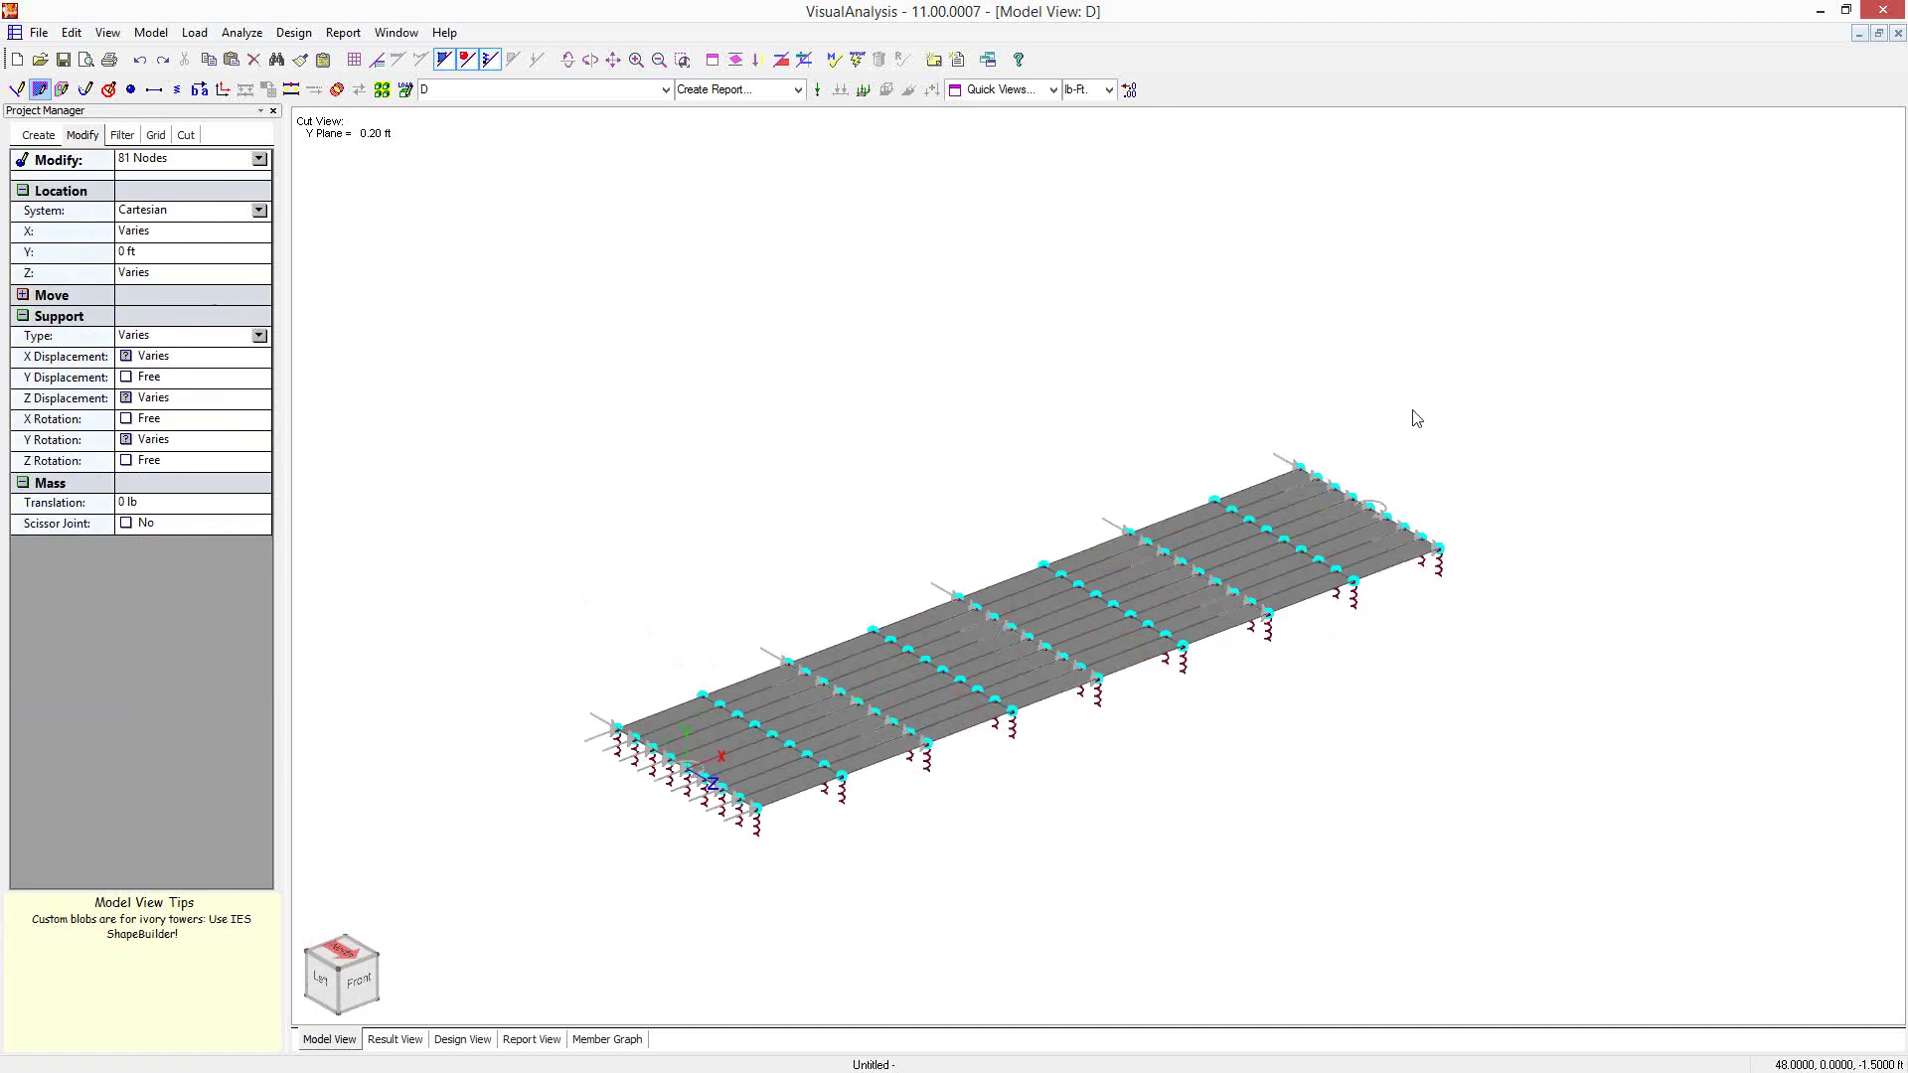
left_click(125, 356)
left_click(125, 356)
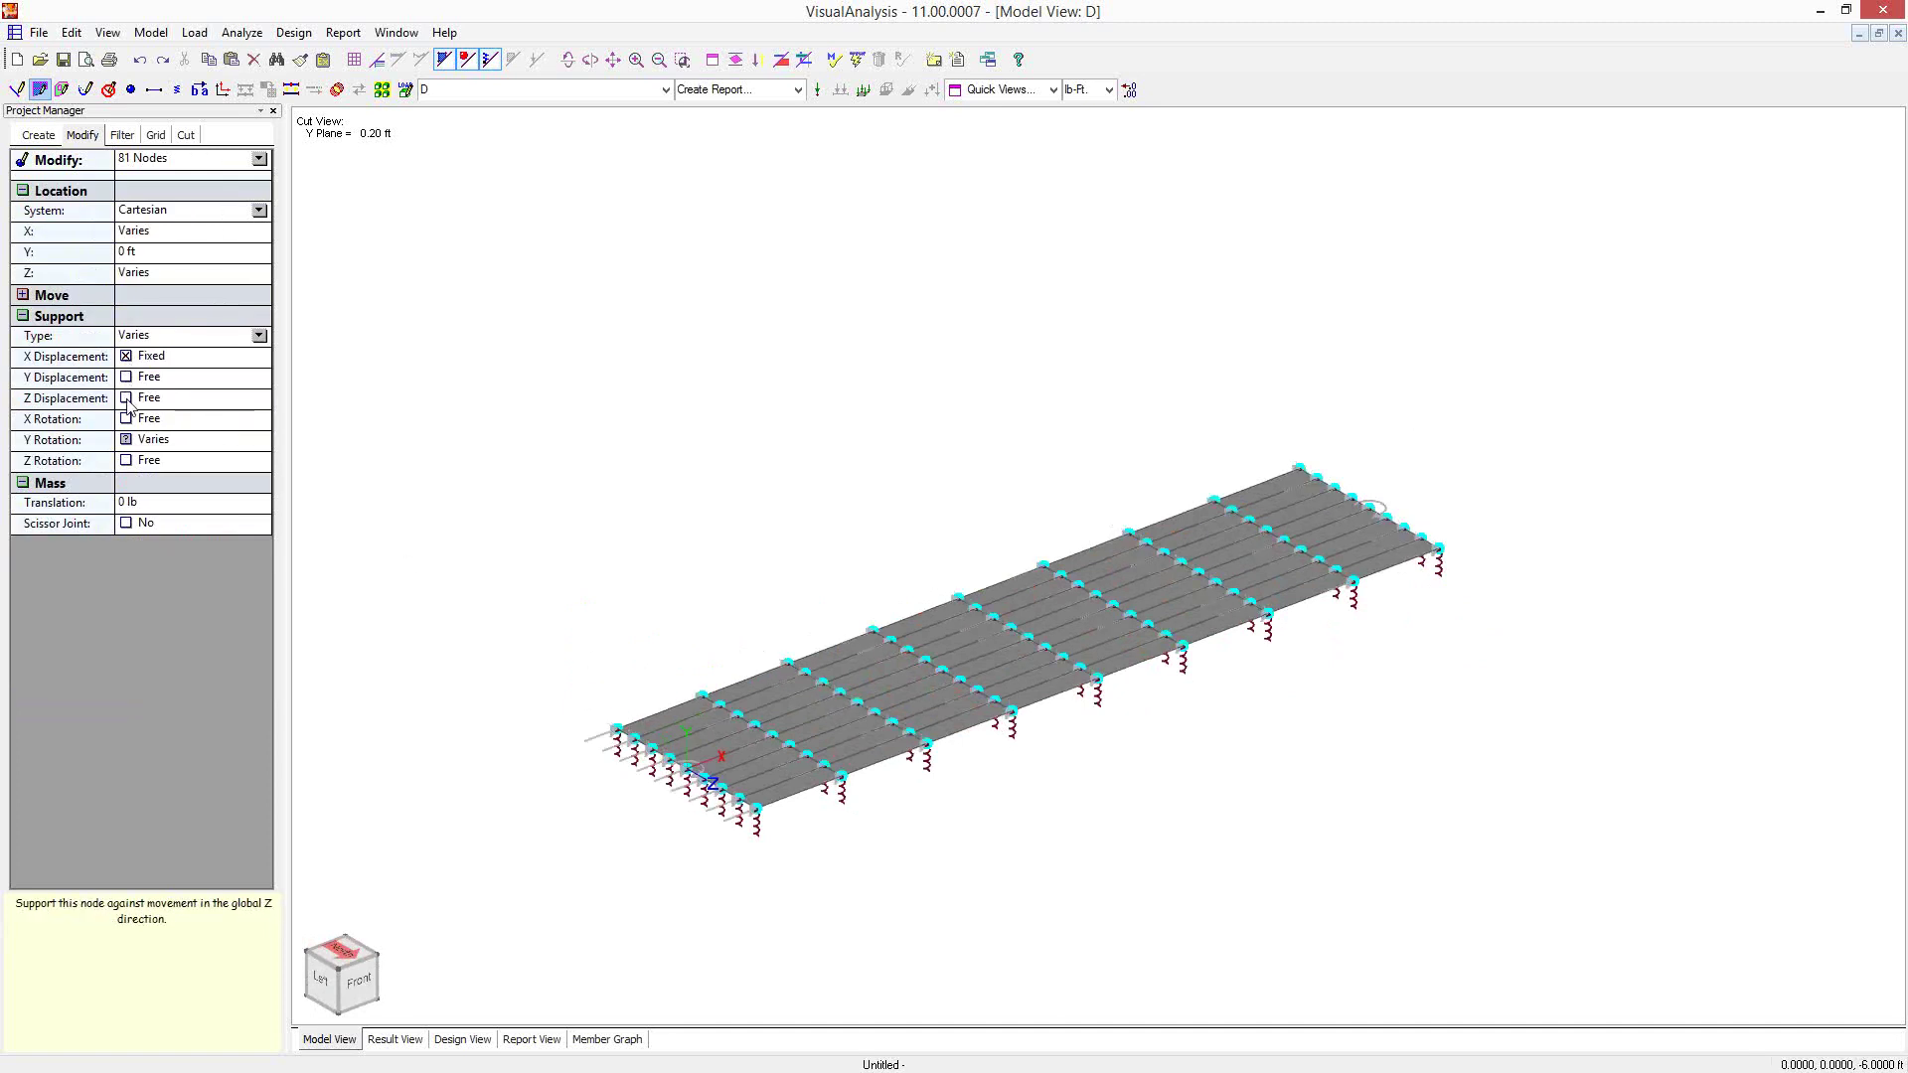
left_click(126, 398)
left_click(721, 508)
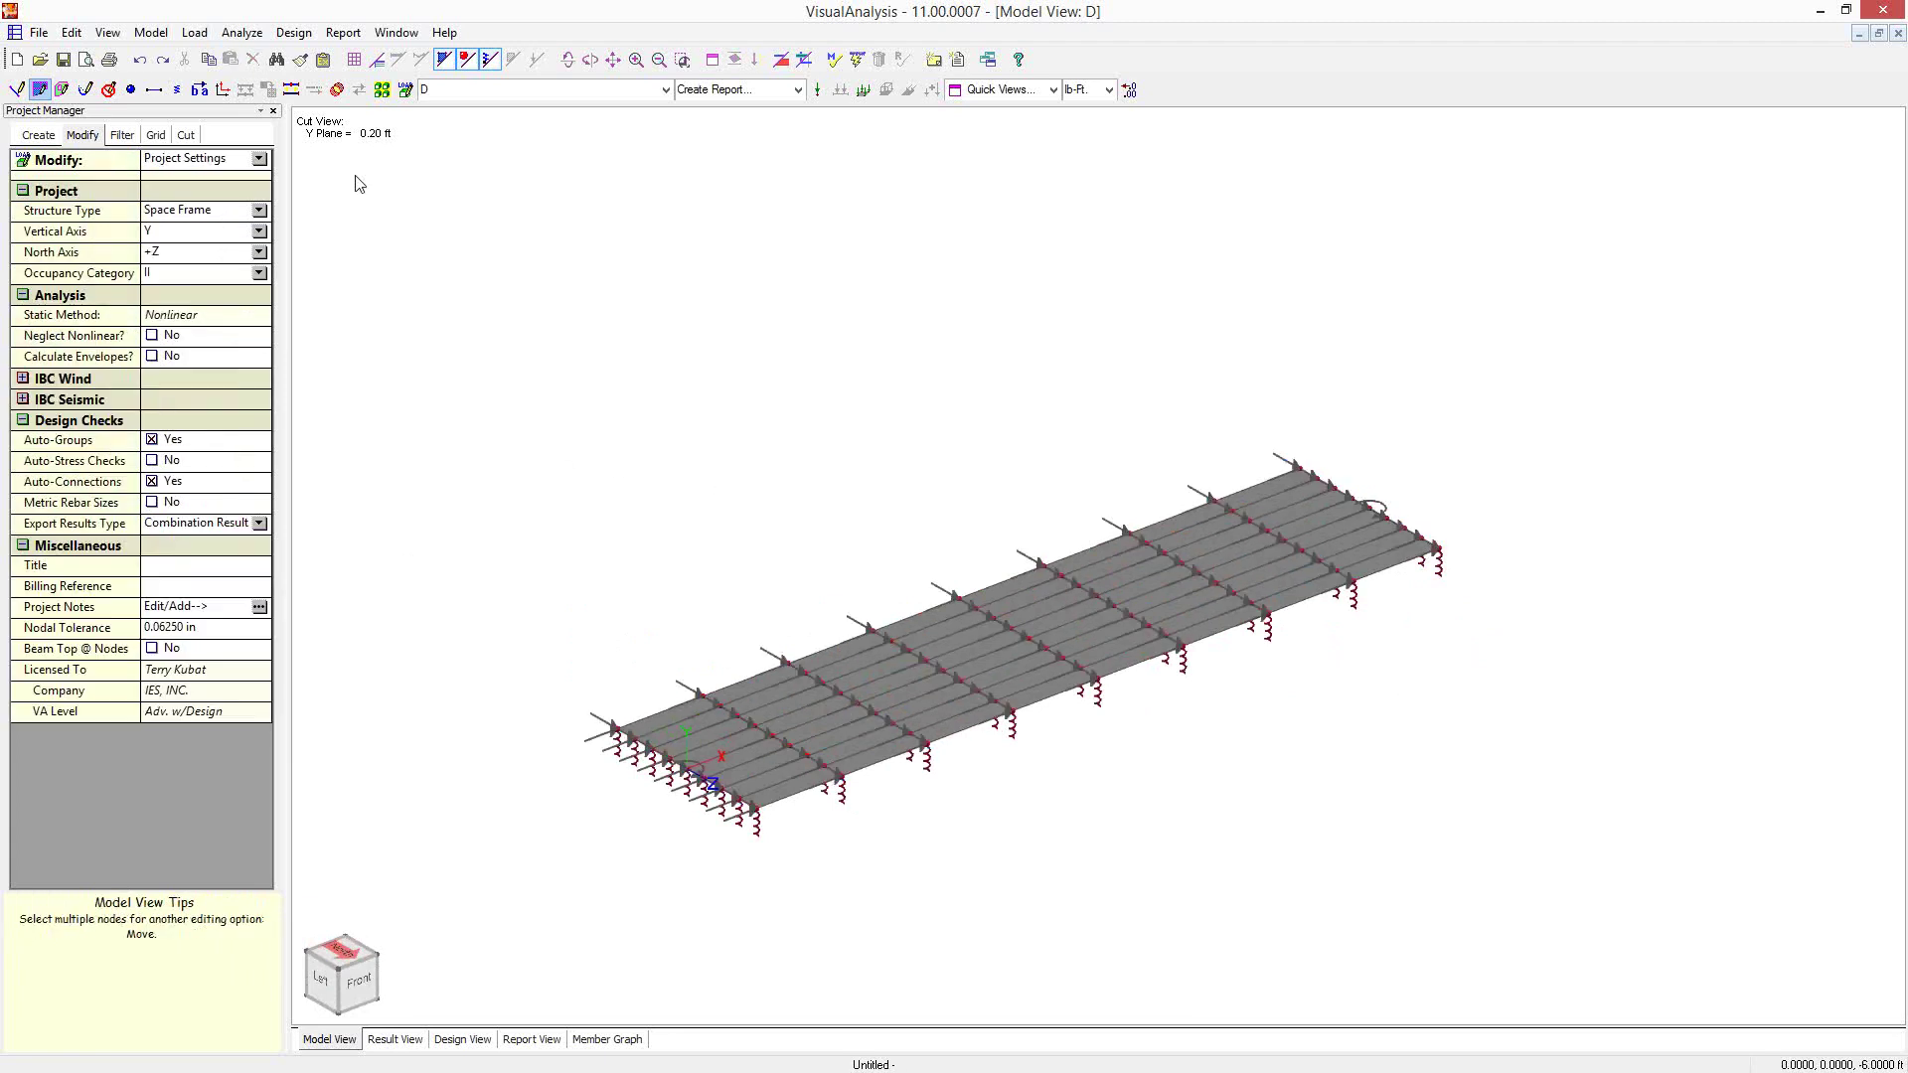
left_click(177, 138)
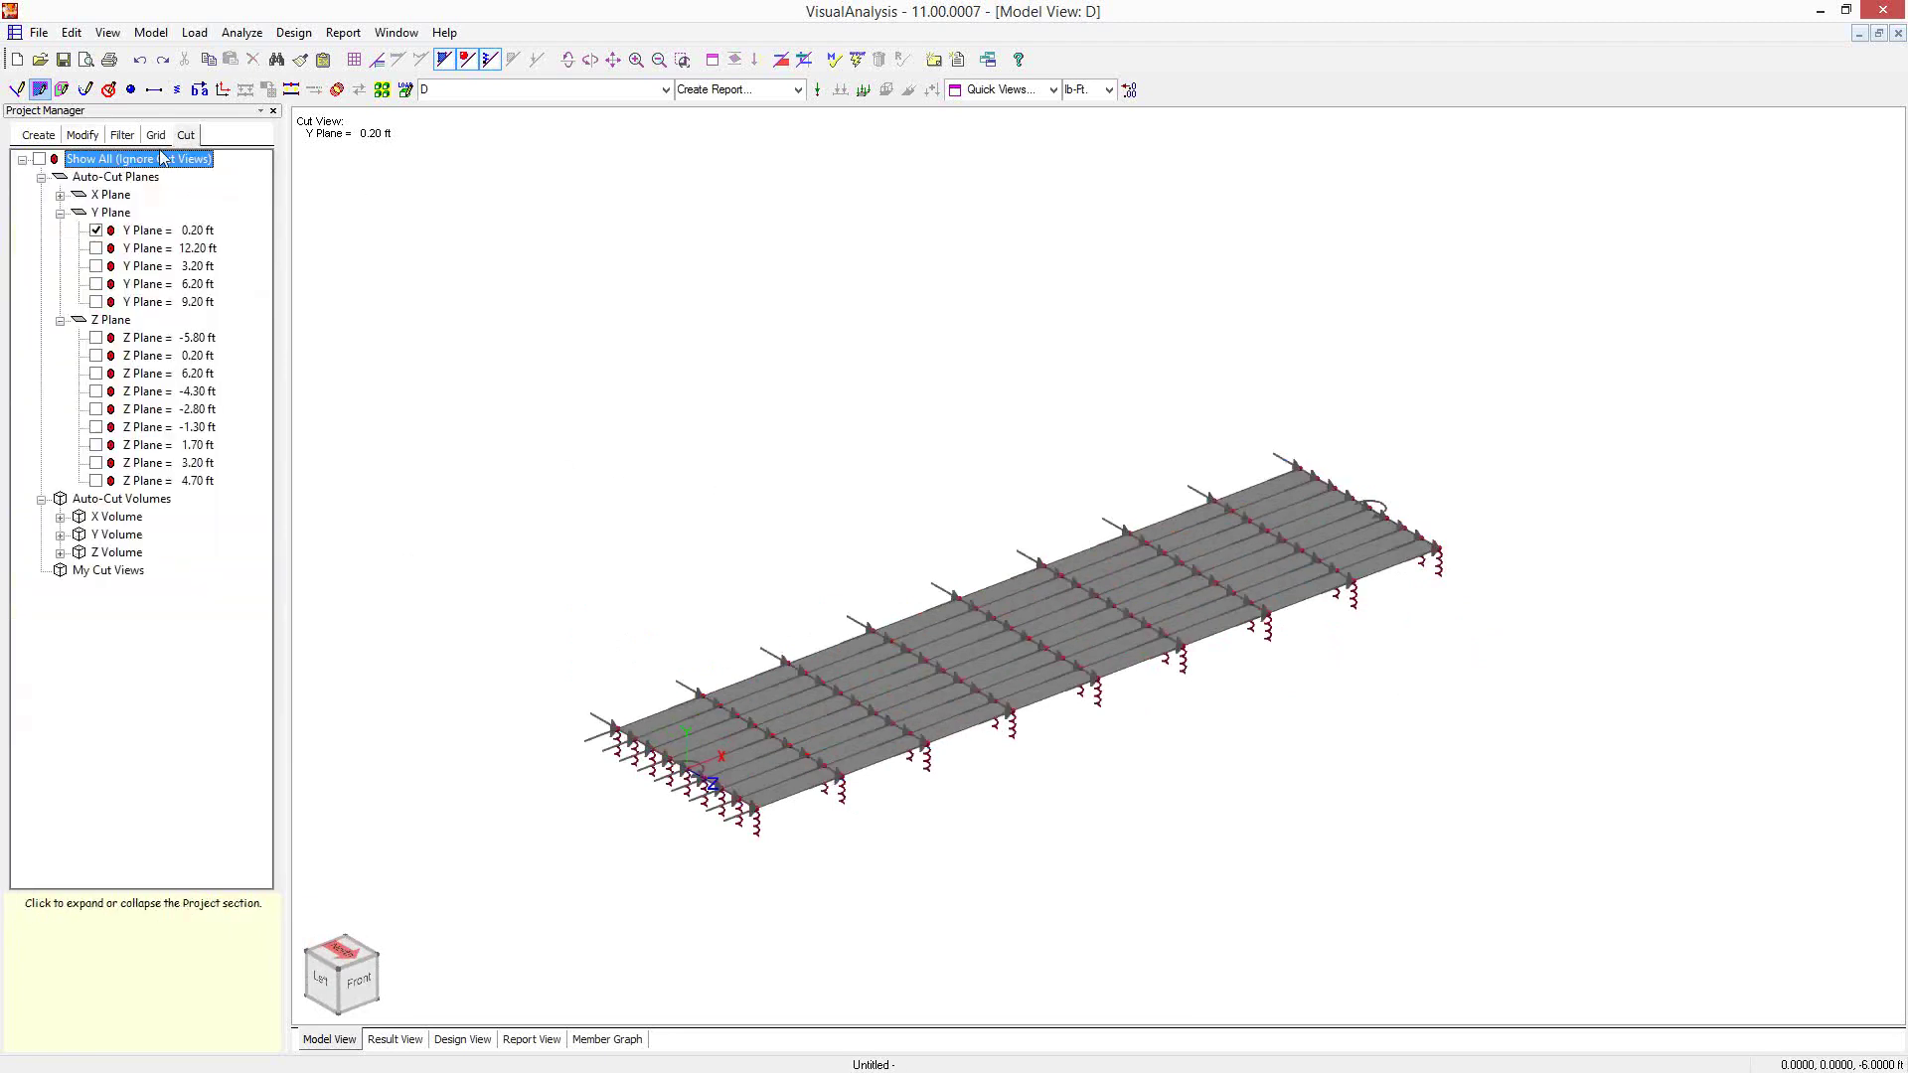
Return to Show All, orbit around the model, and select the EW-Wall001 wall area
left_click(40, 159)
middle_click_drag(694, 456, 669, 580)
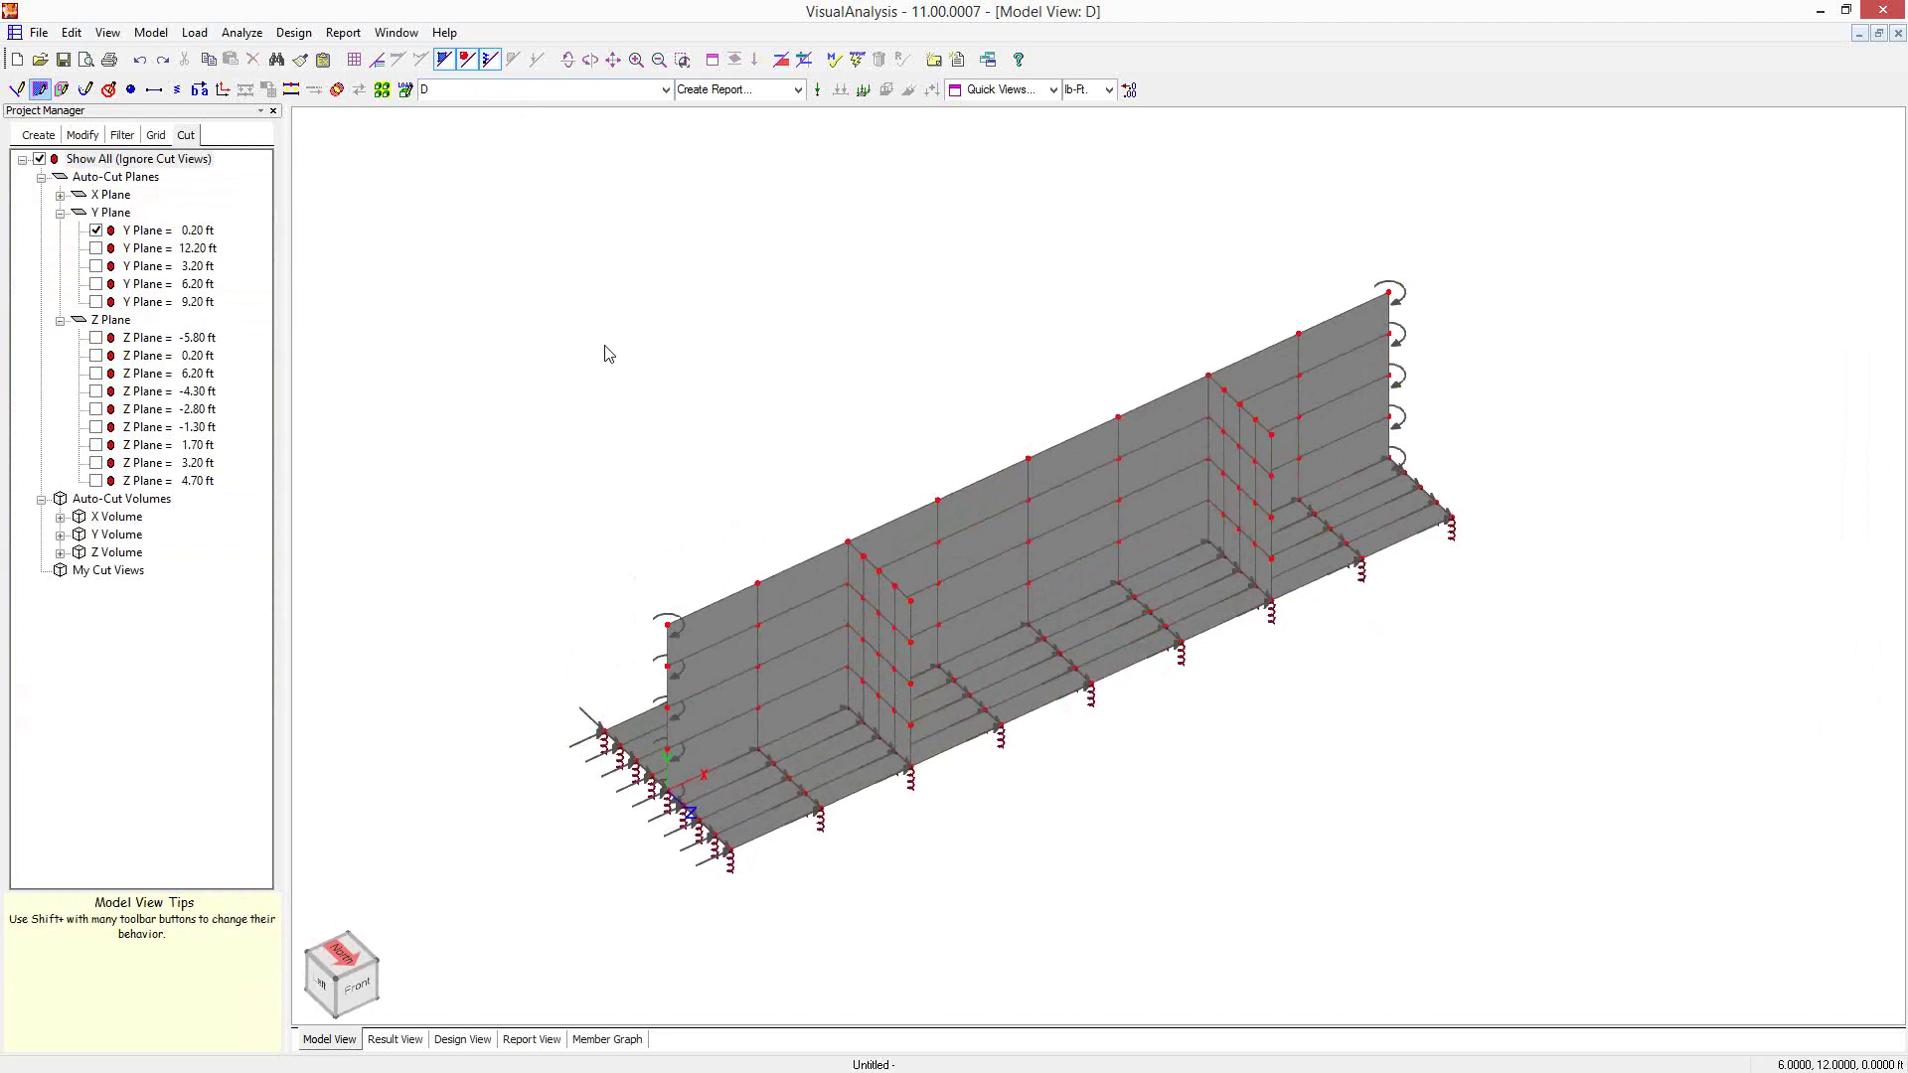
middle_click_drag(558, 473, 1112, 298)
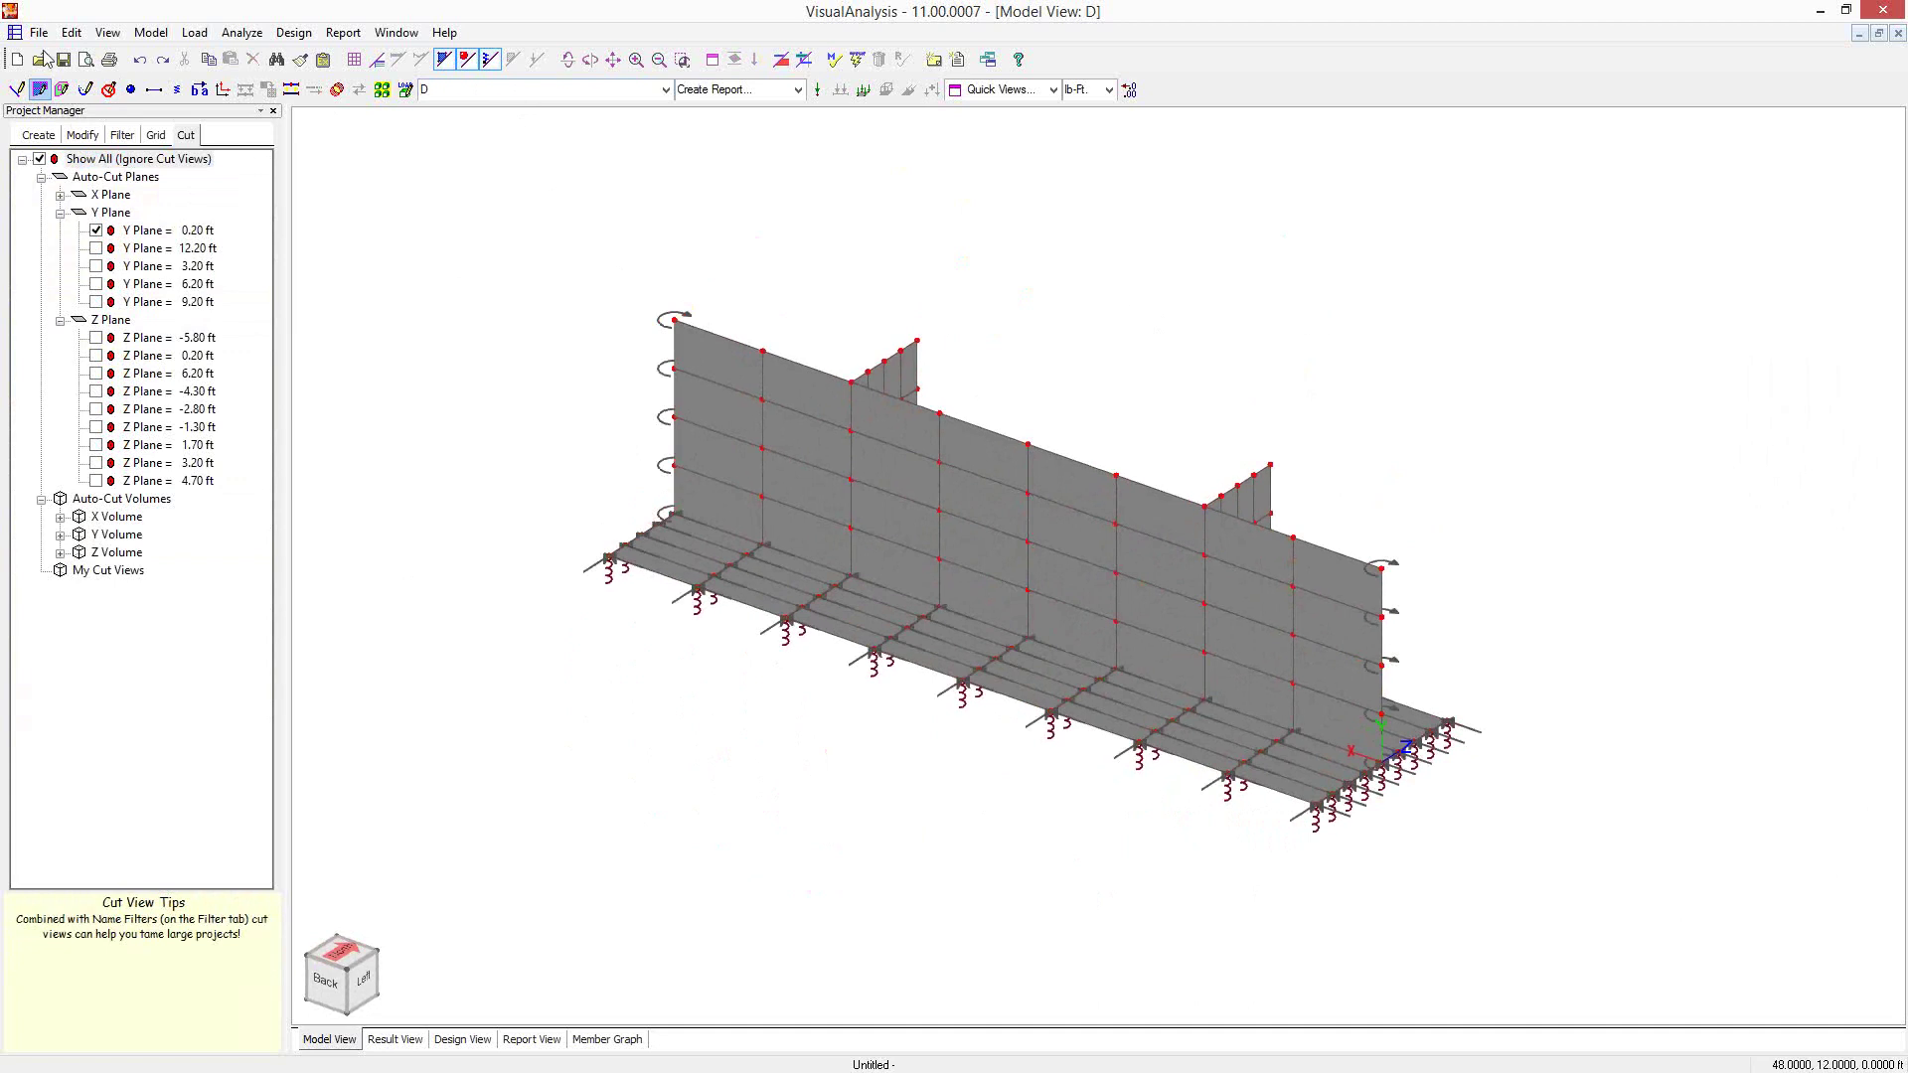
left_click(62, 89)
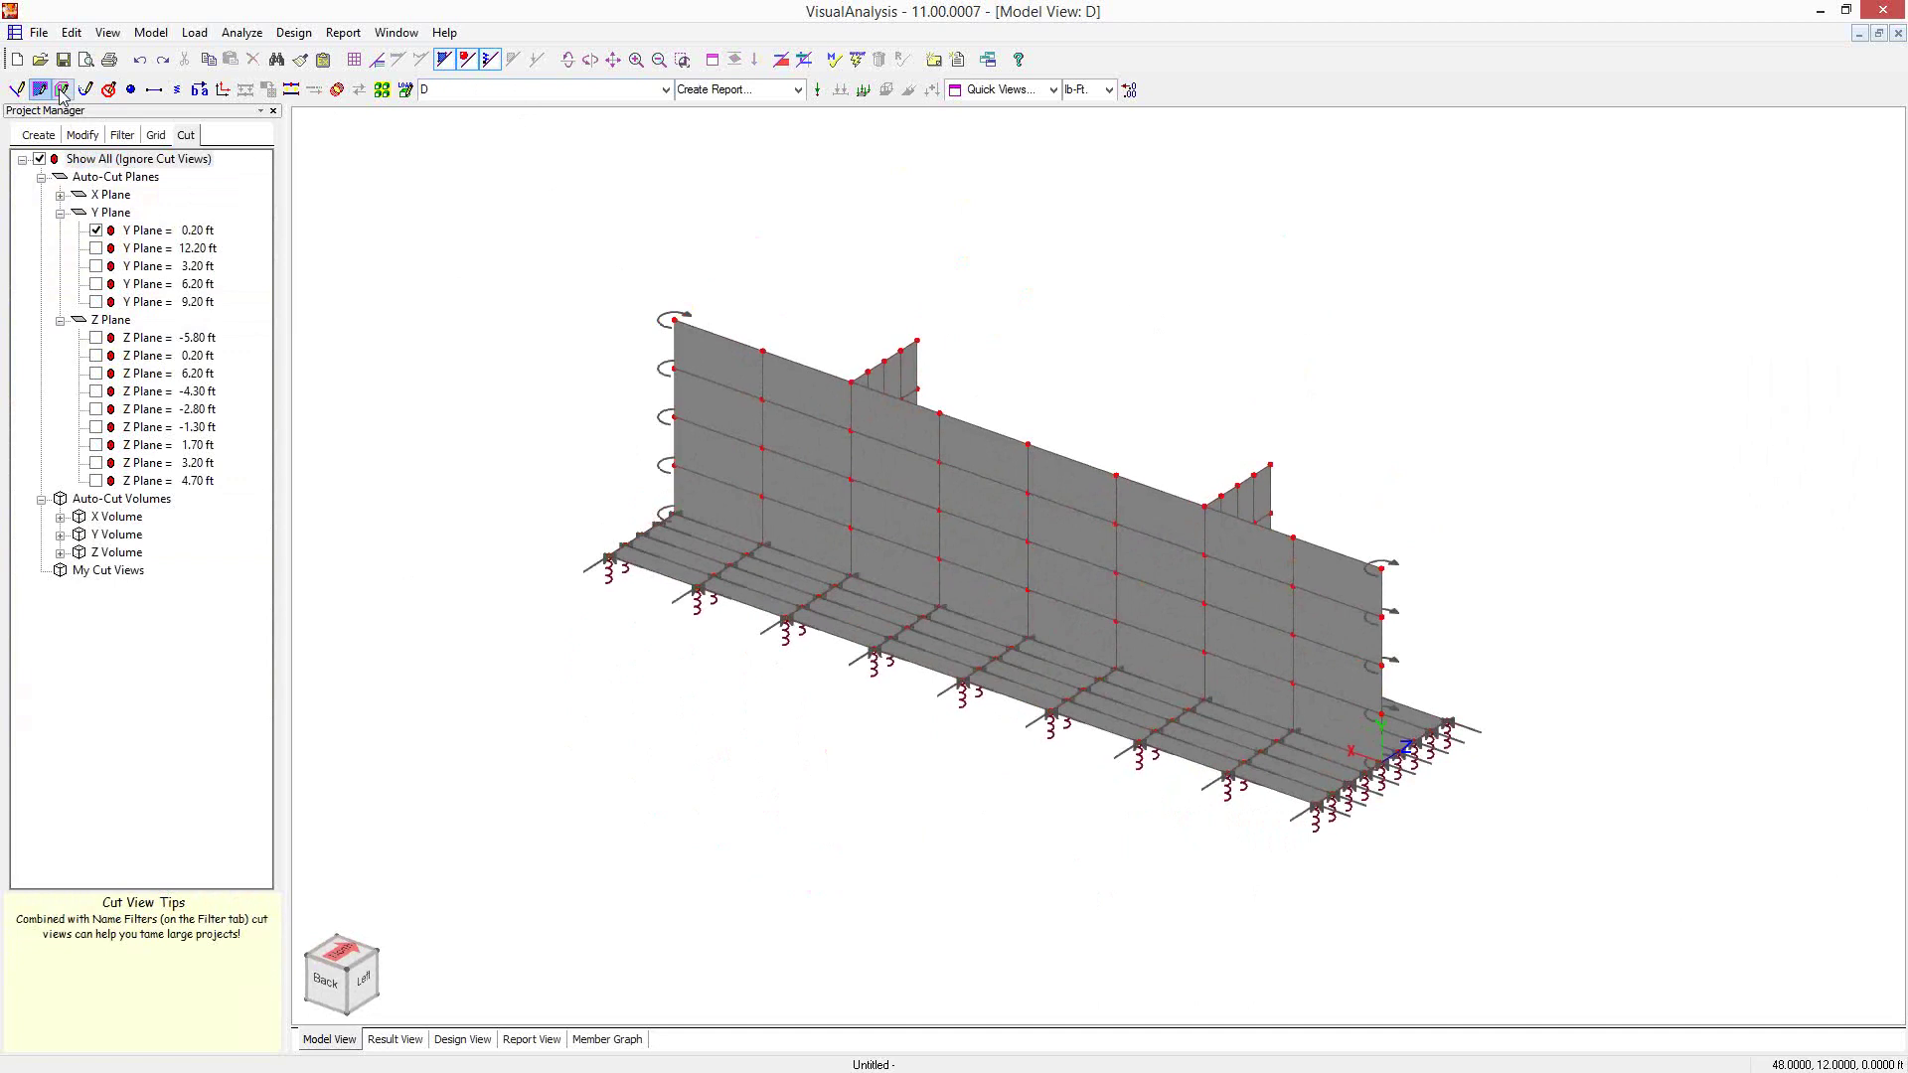
left_click(673, 517)
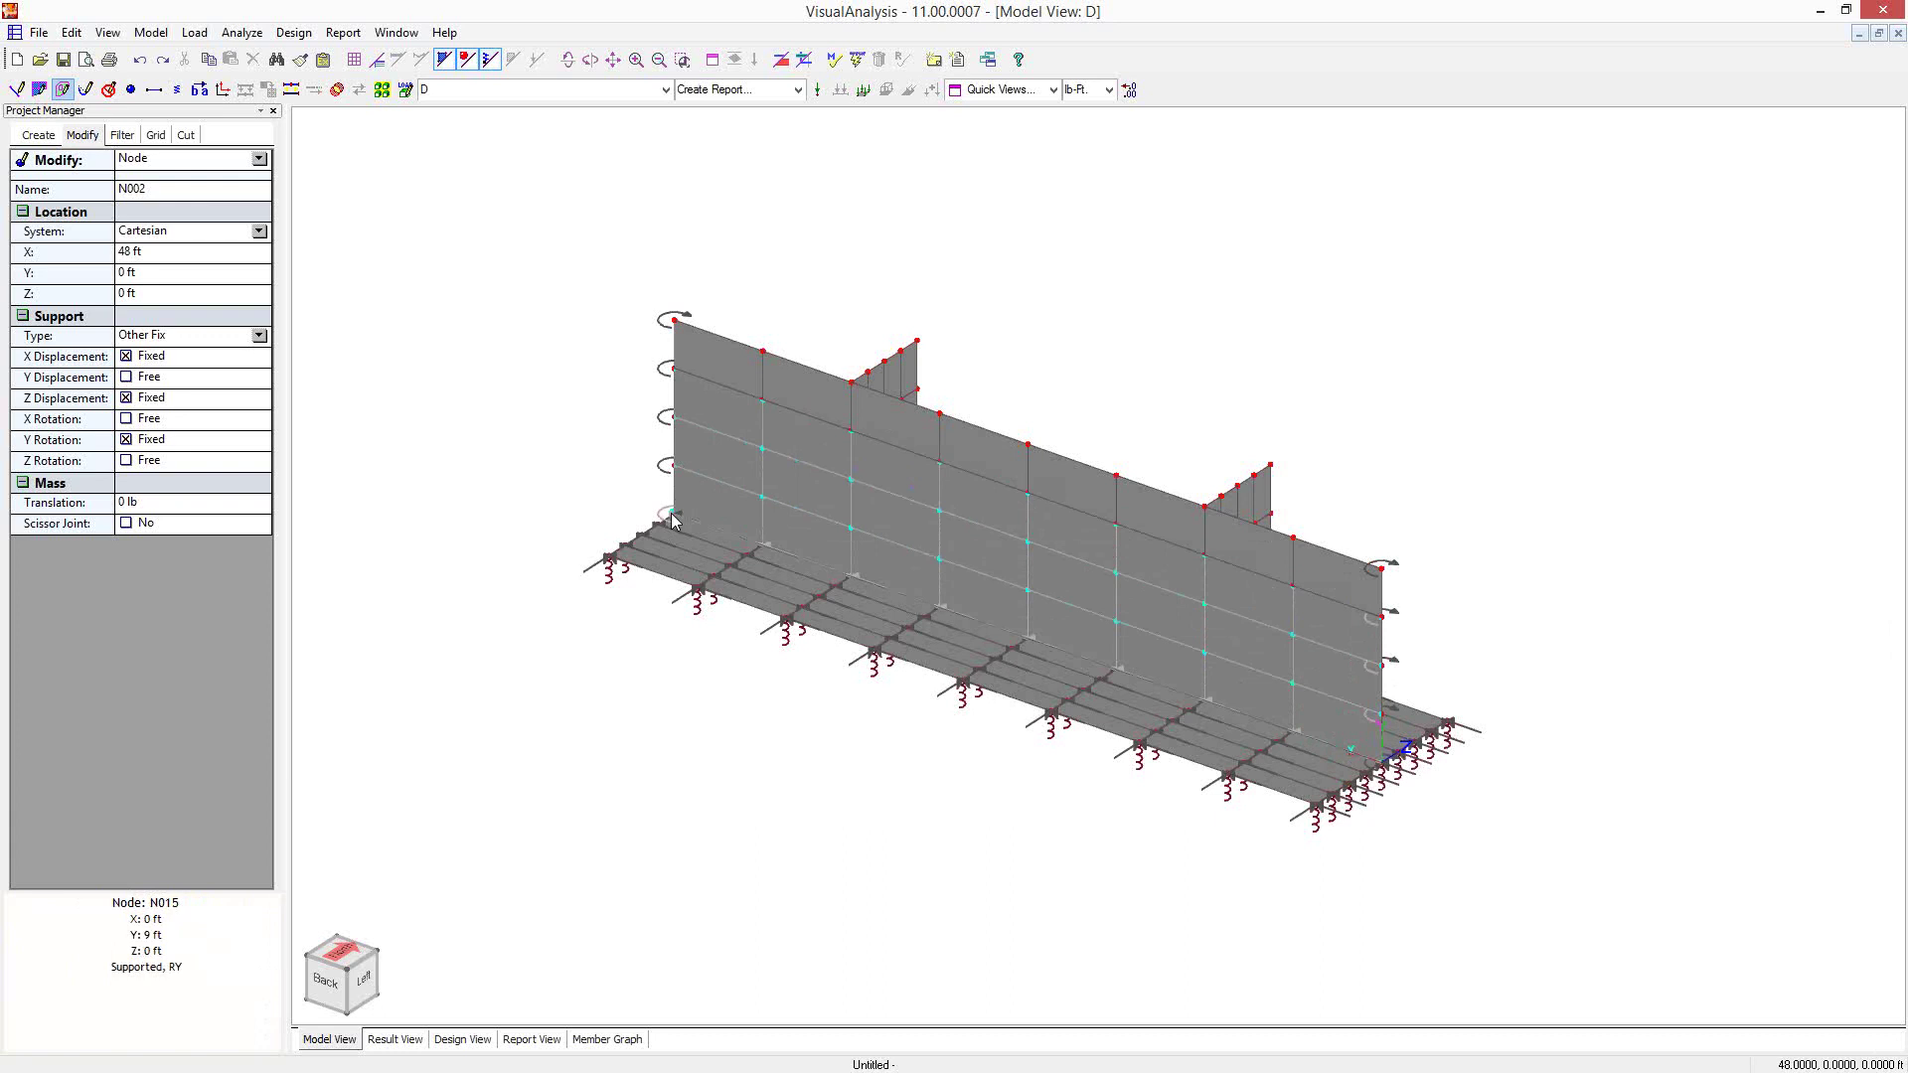
left_click(979, 546)
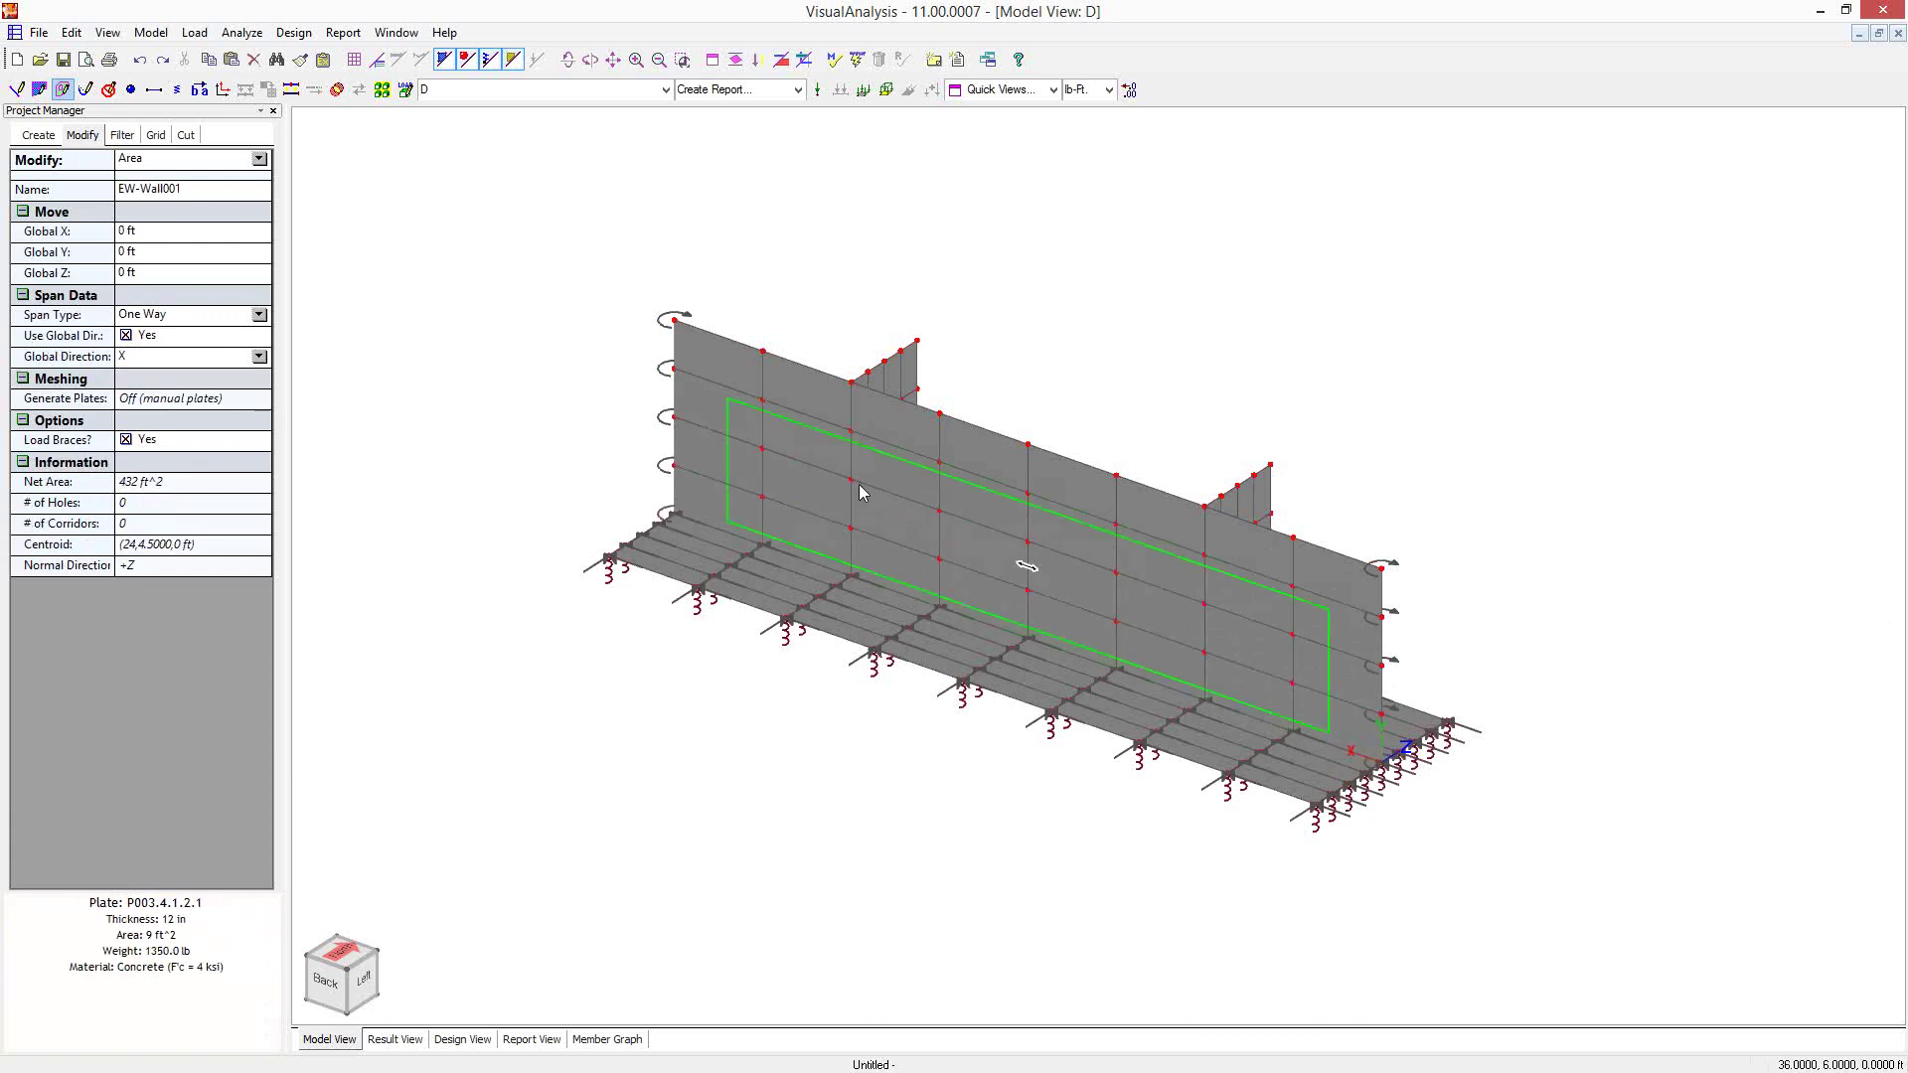
Display the wall as its area and bring up the EW-Wall001 action menu
left_click(444, 60)
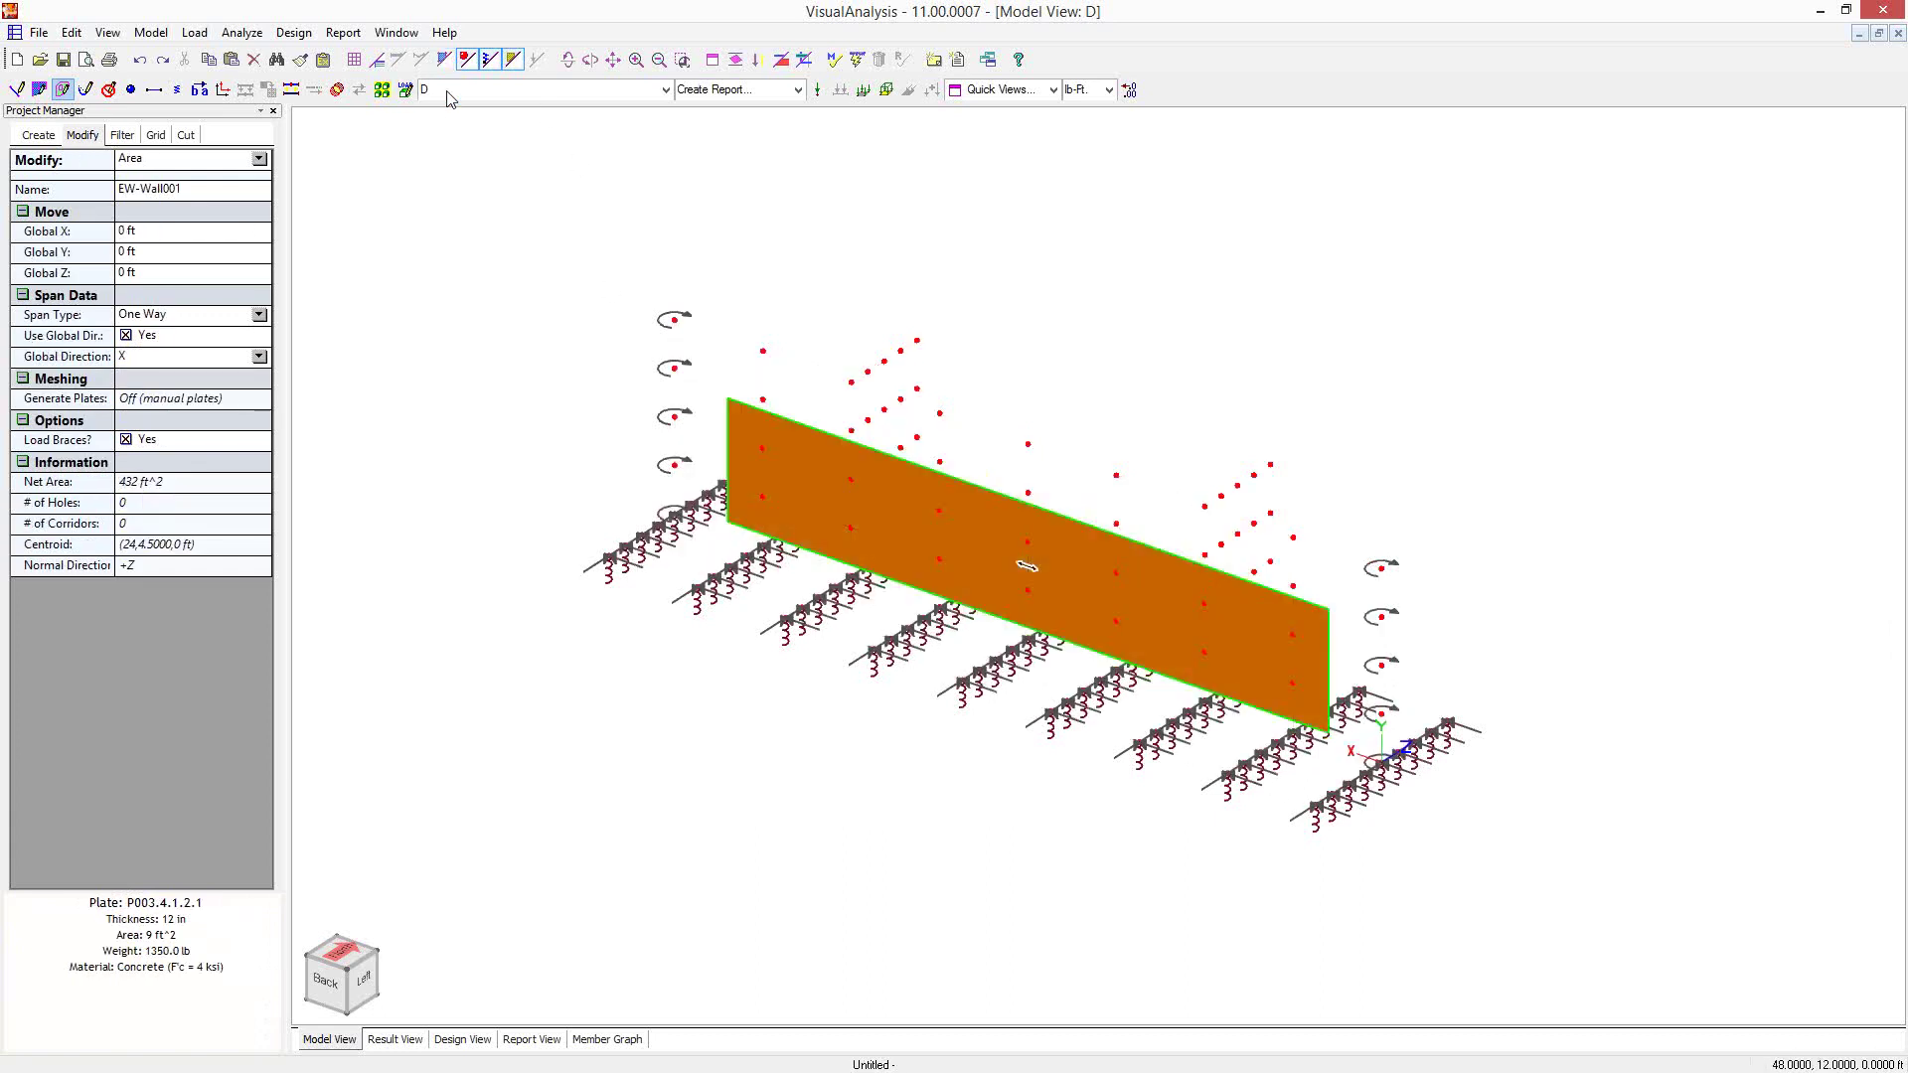
key("Escape")
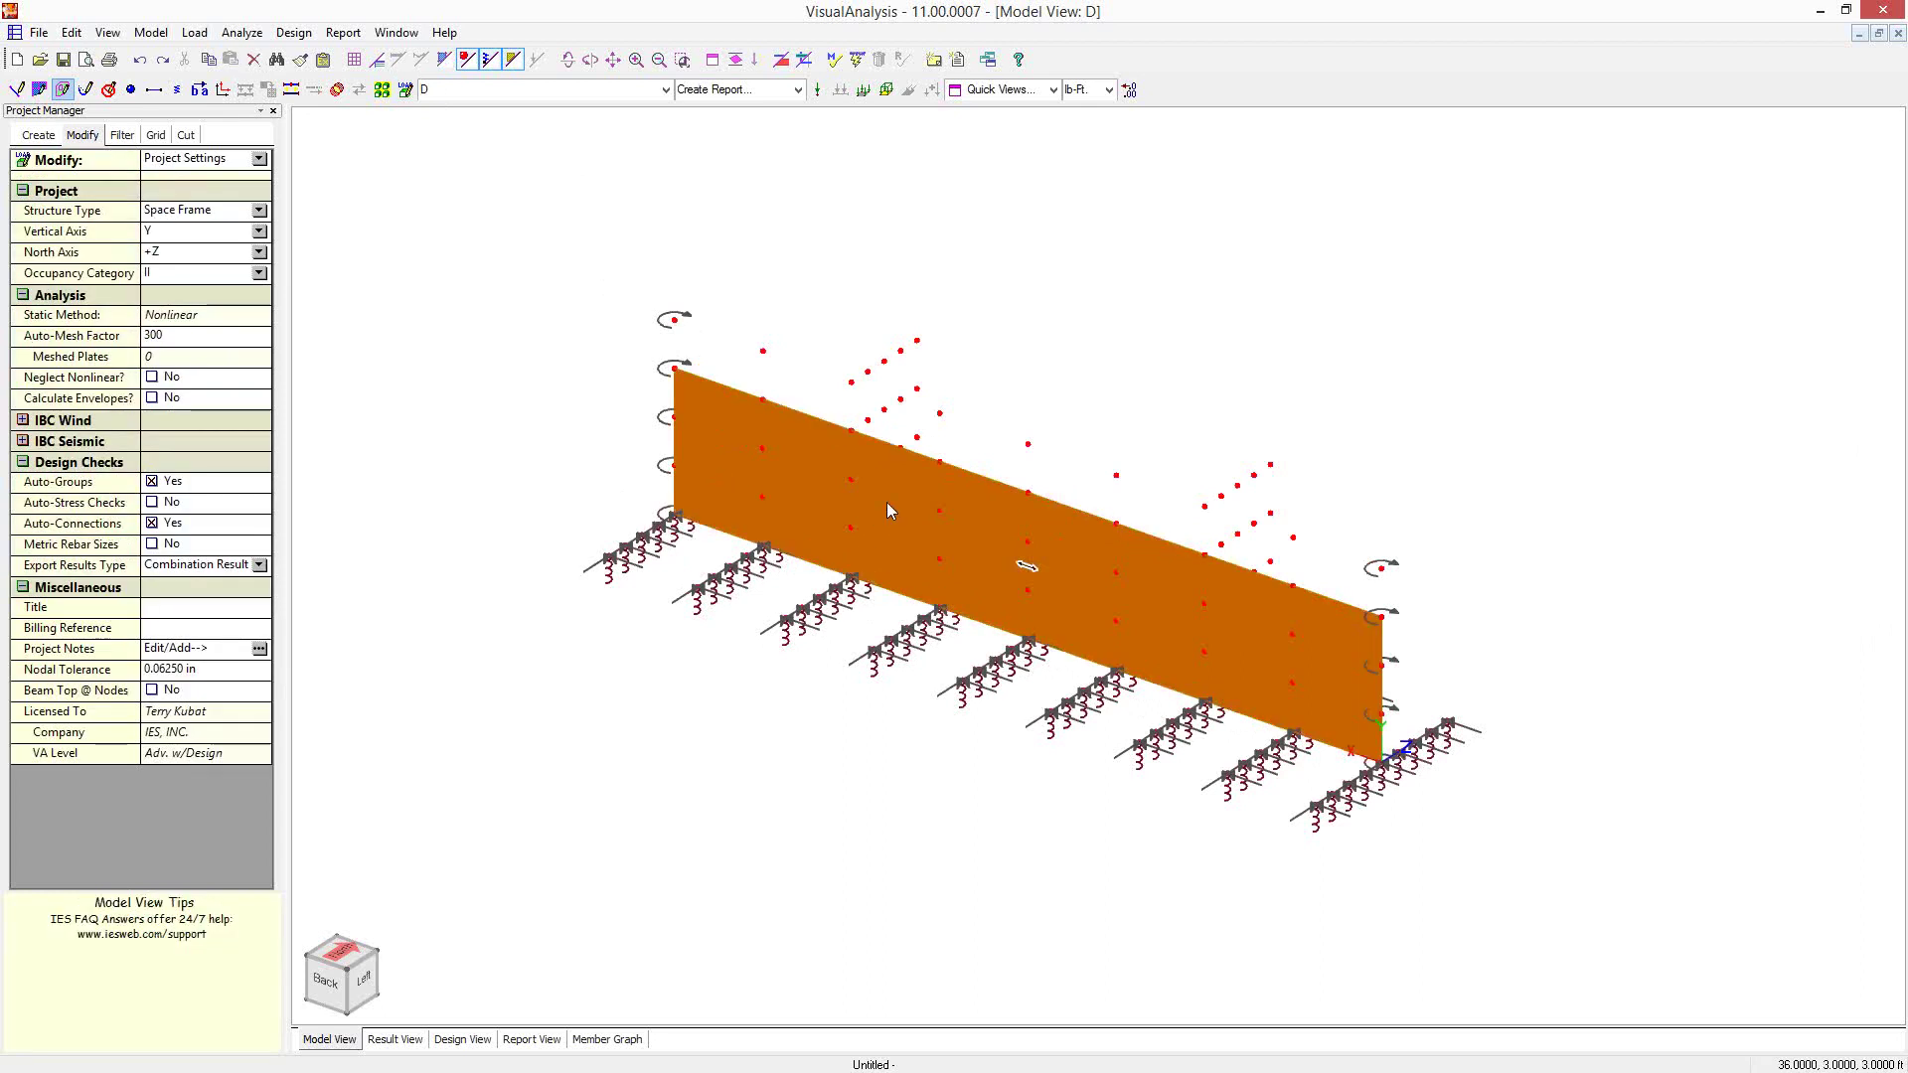
left_click(884, 504)
left_click(898, 519)
right_click(898, 515)
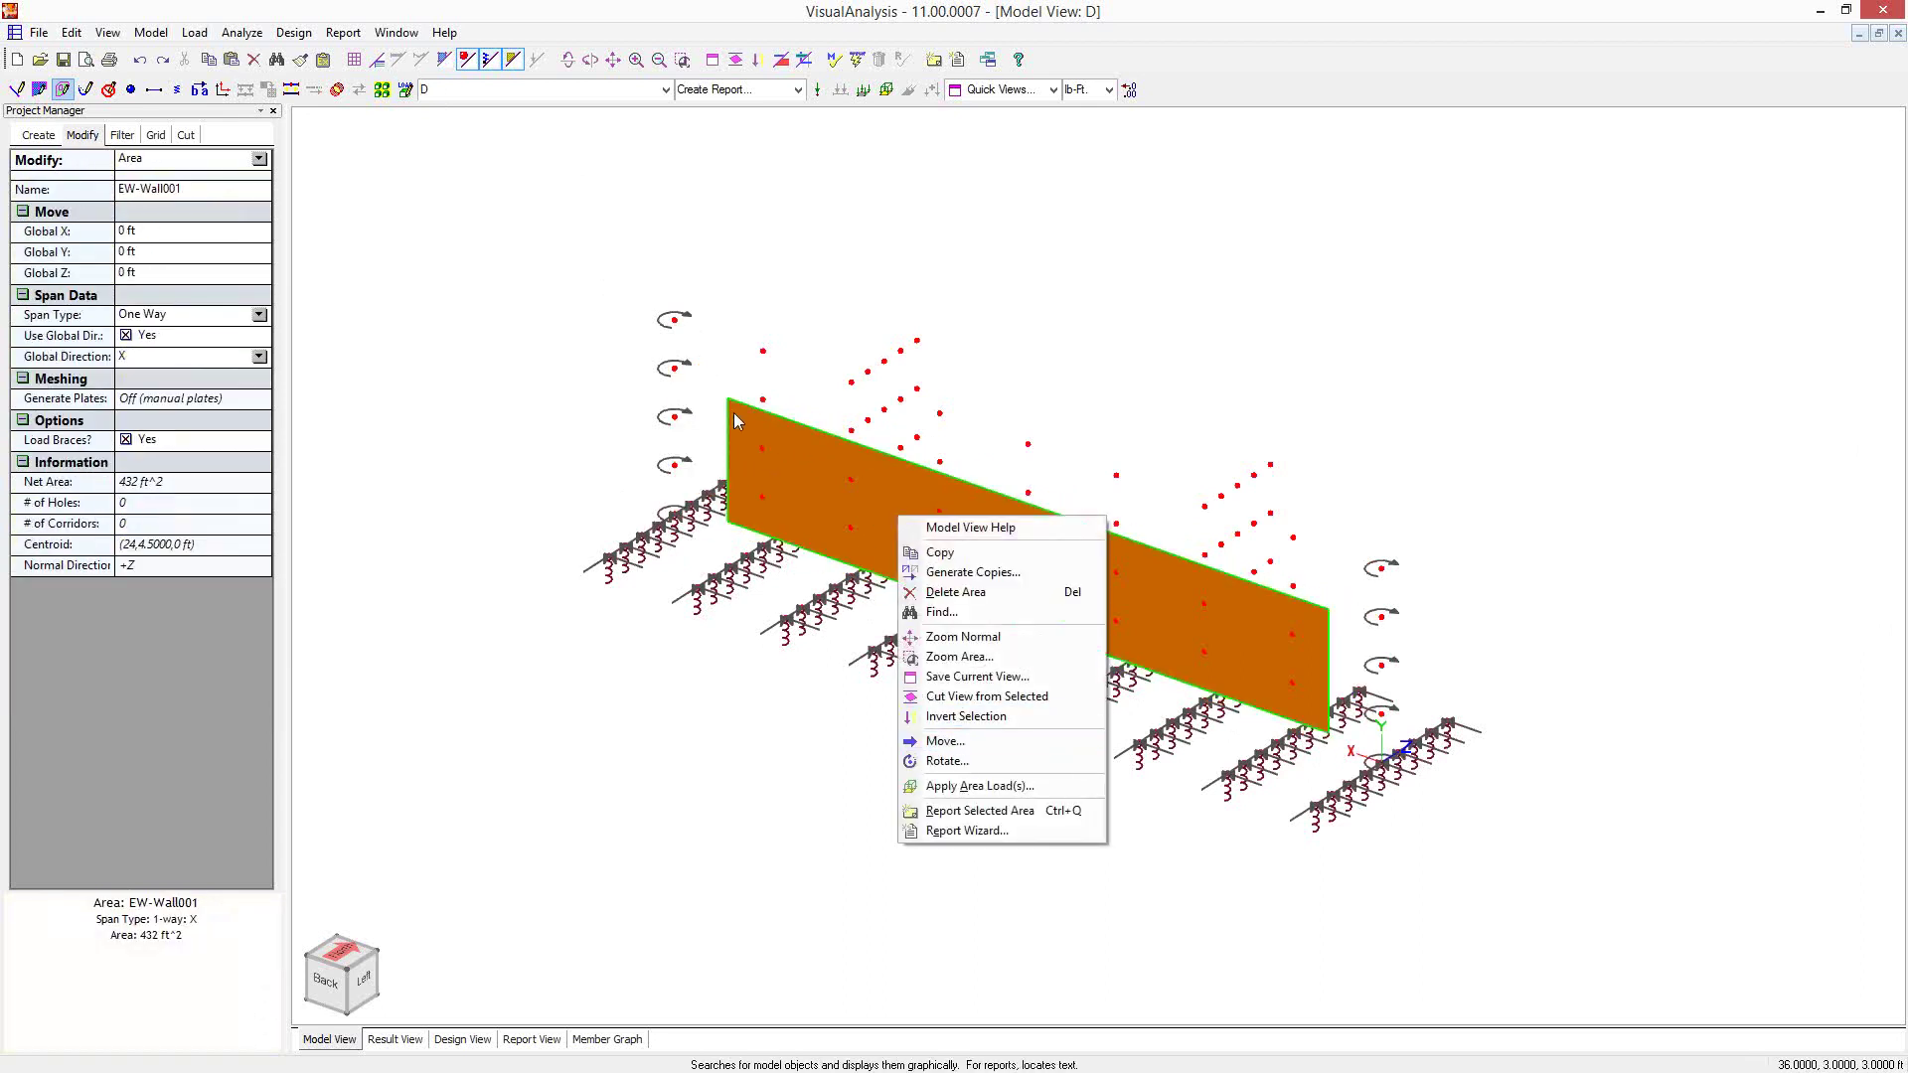
key("Escape")
key("Escape")
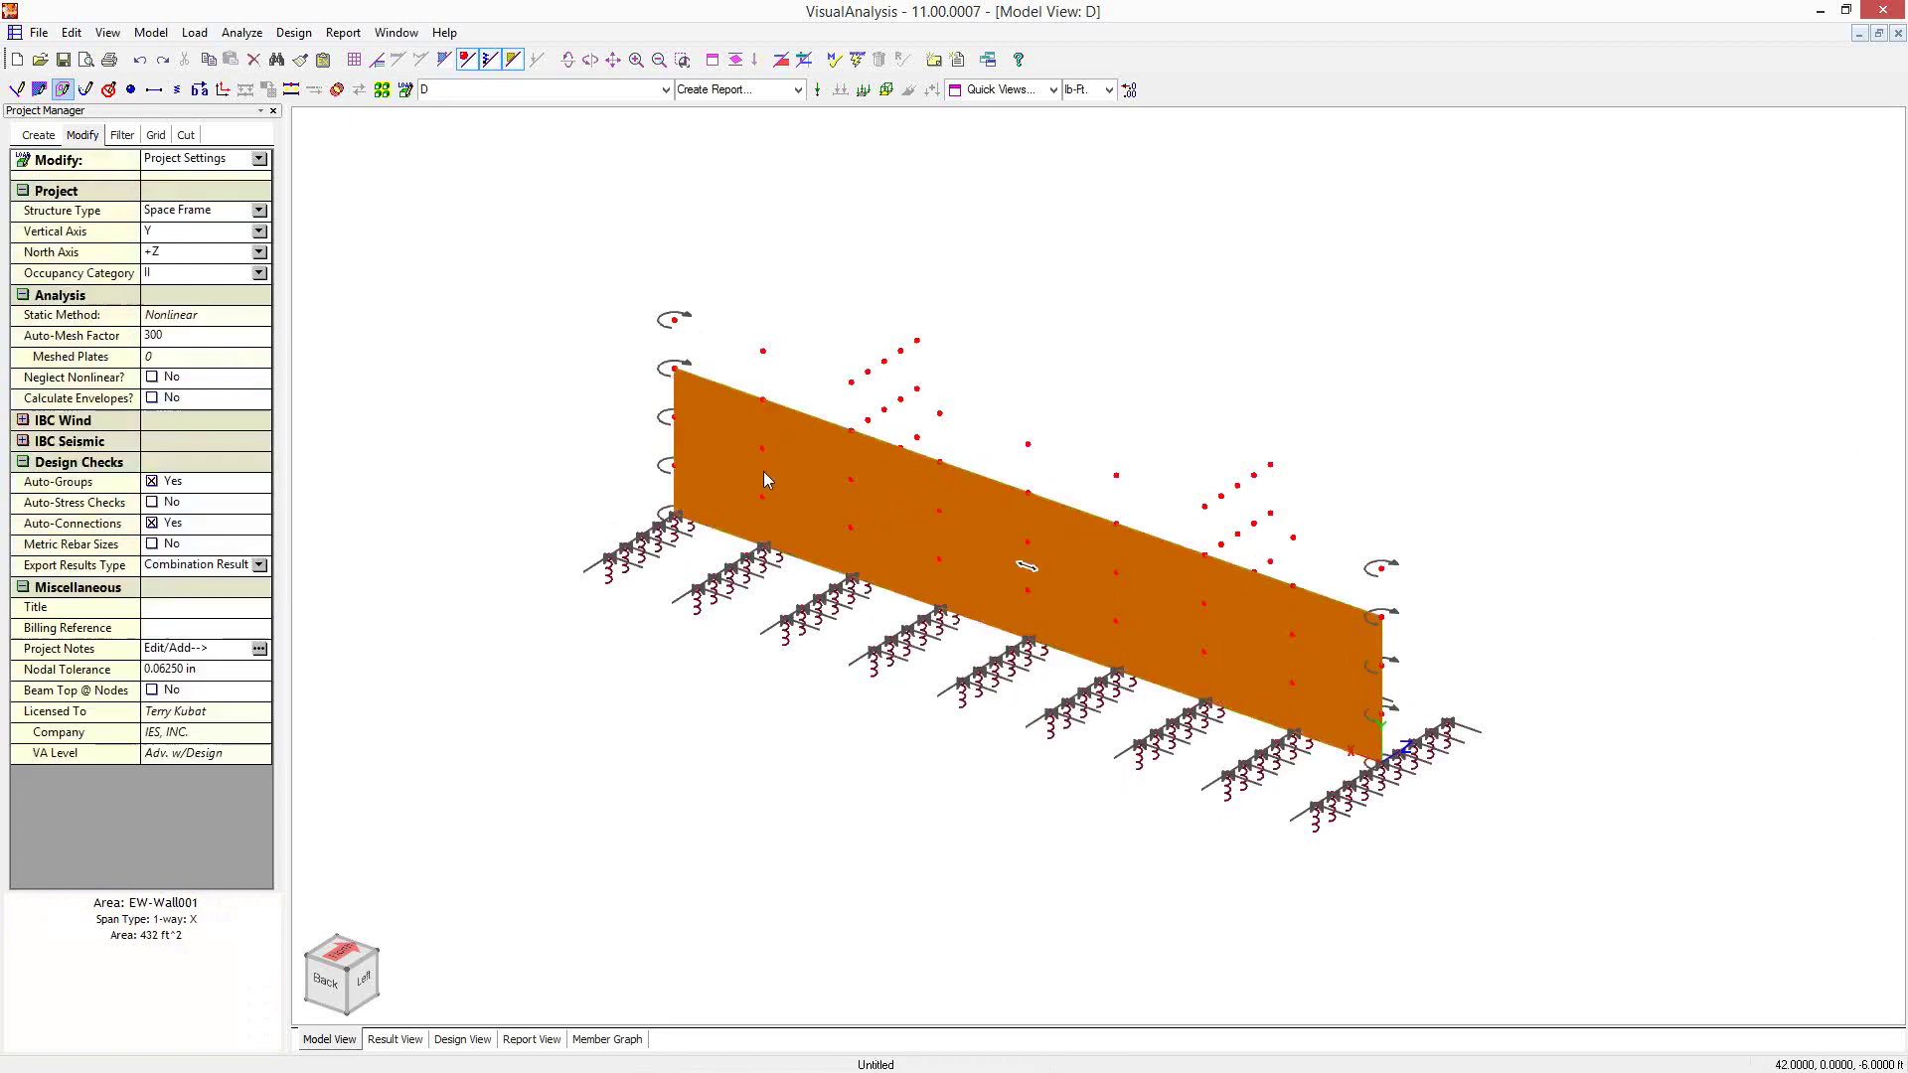
left_click(675, 369)
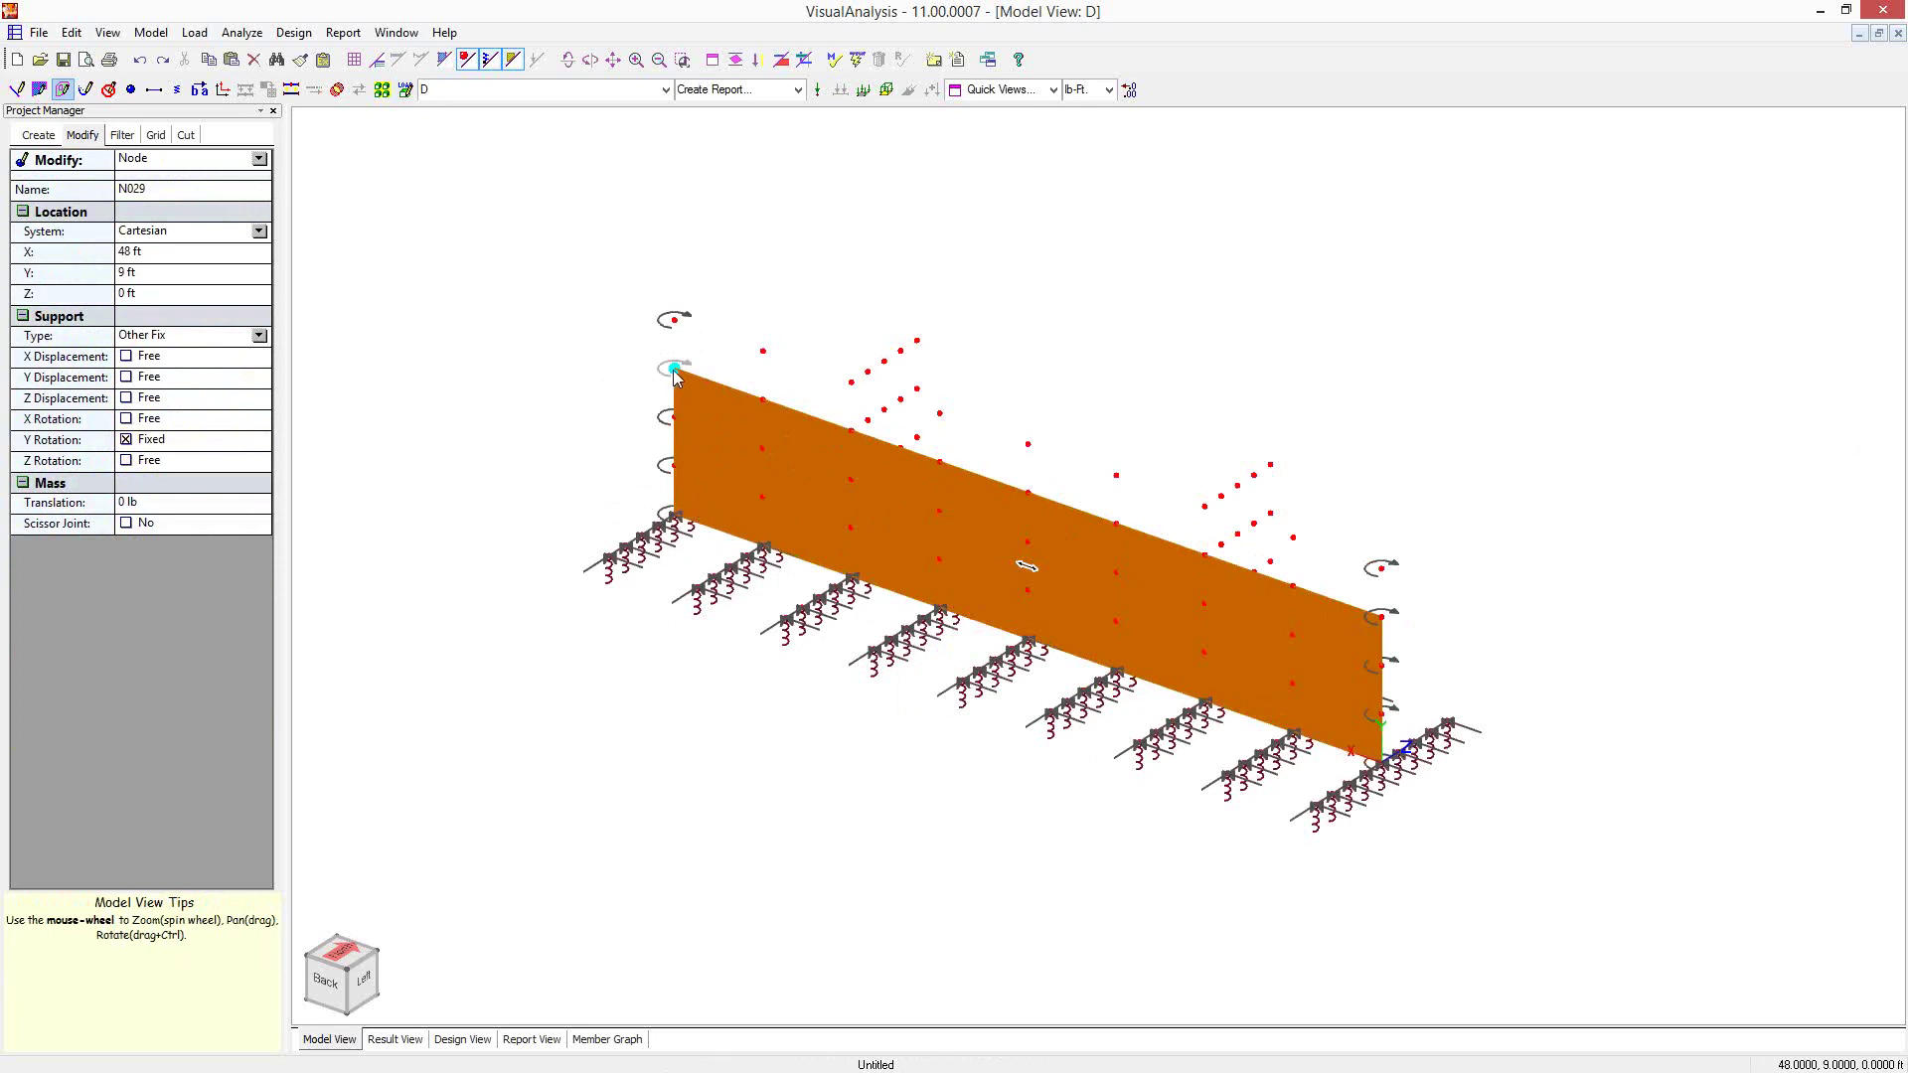
left_click(804, 484)
right_click(804, 483)
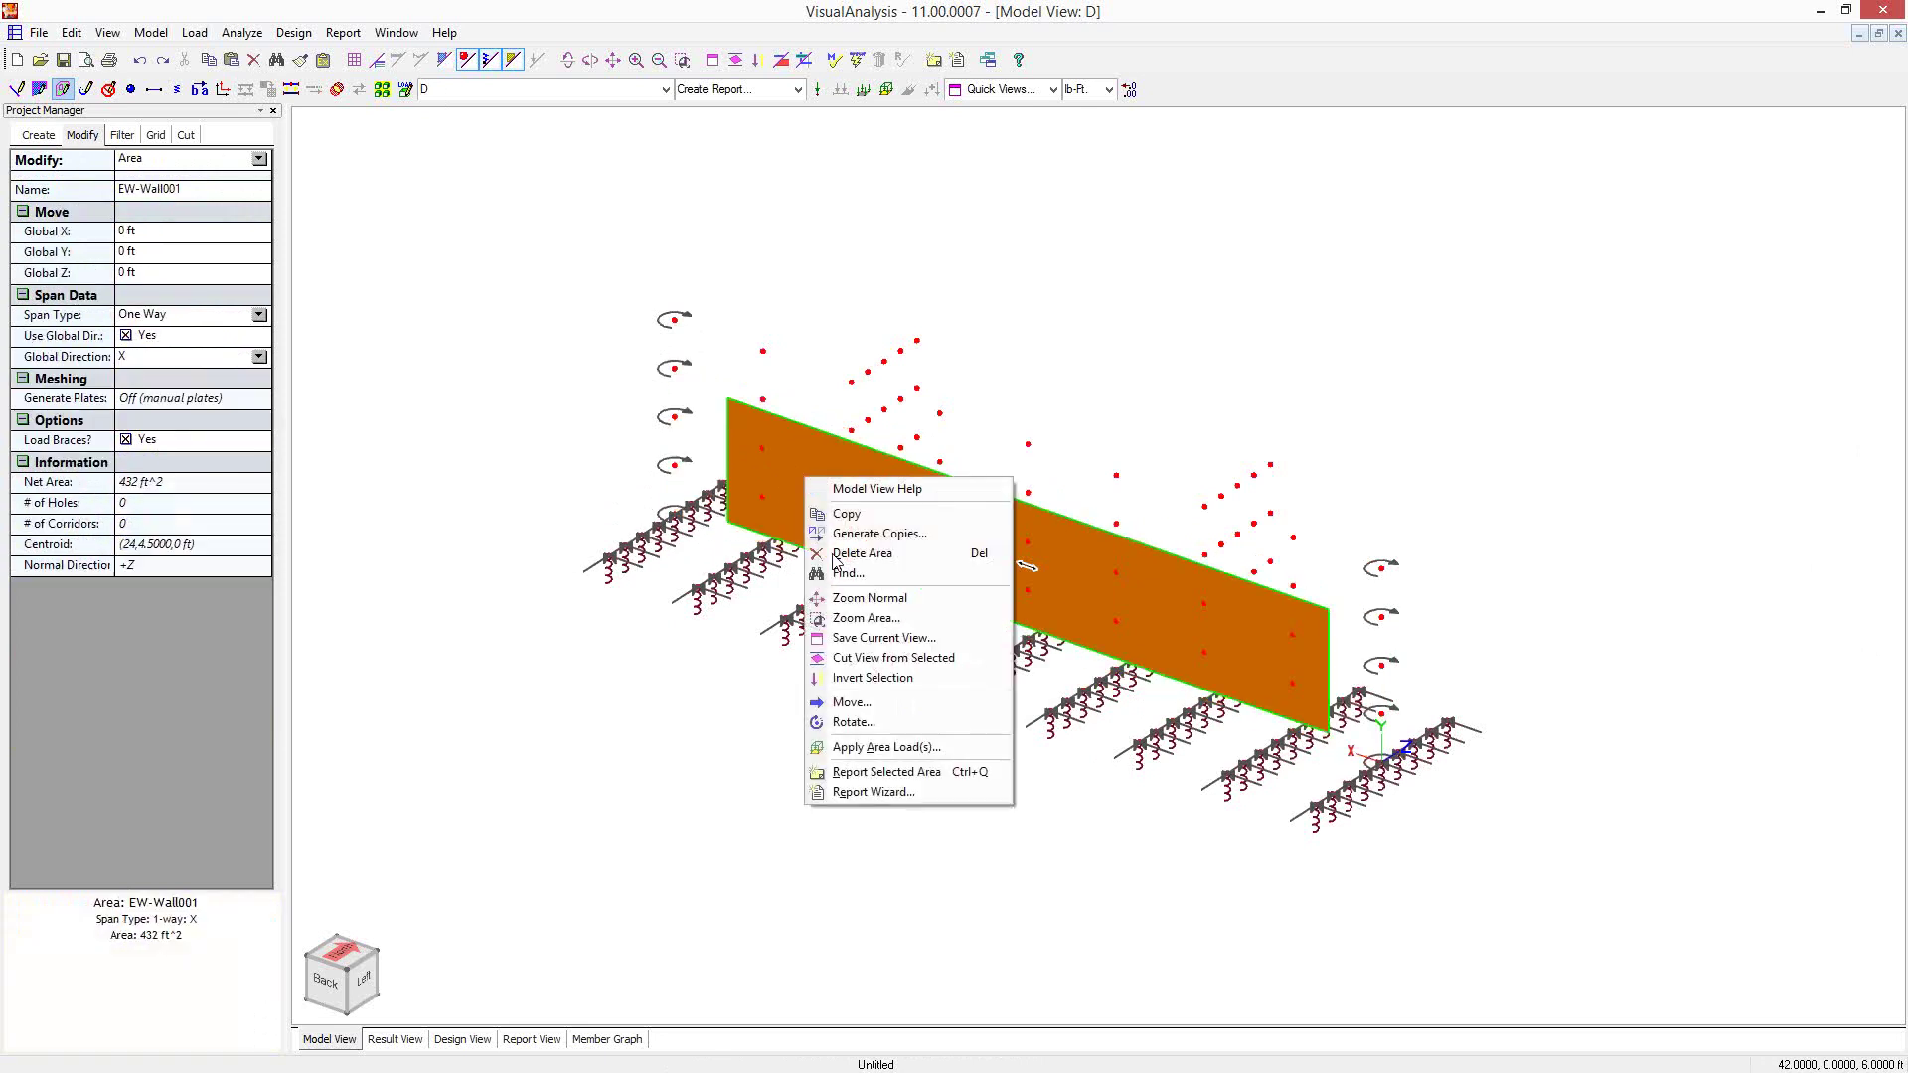
Apply a linear Global+Y pressure to EW-Wall001: 100 psf at 0 ft to 0 psf at 9 ft
left_click(867, 751)
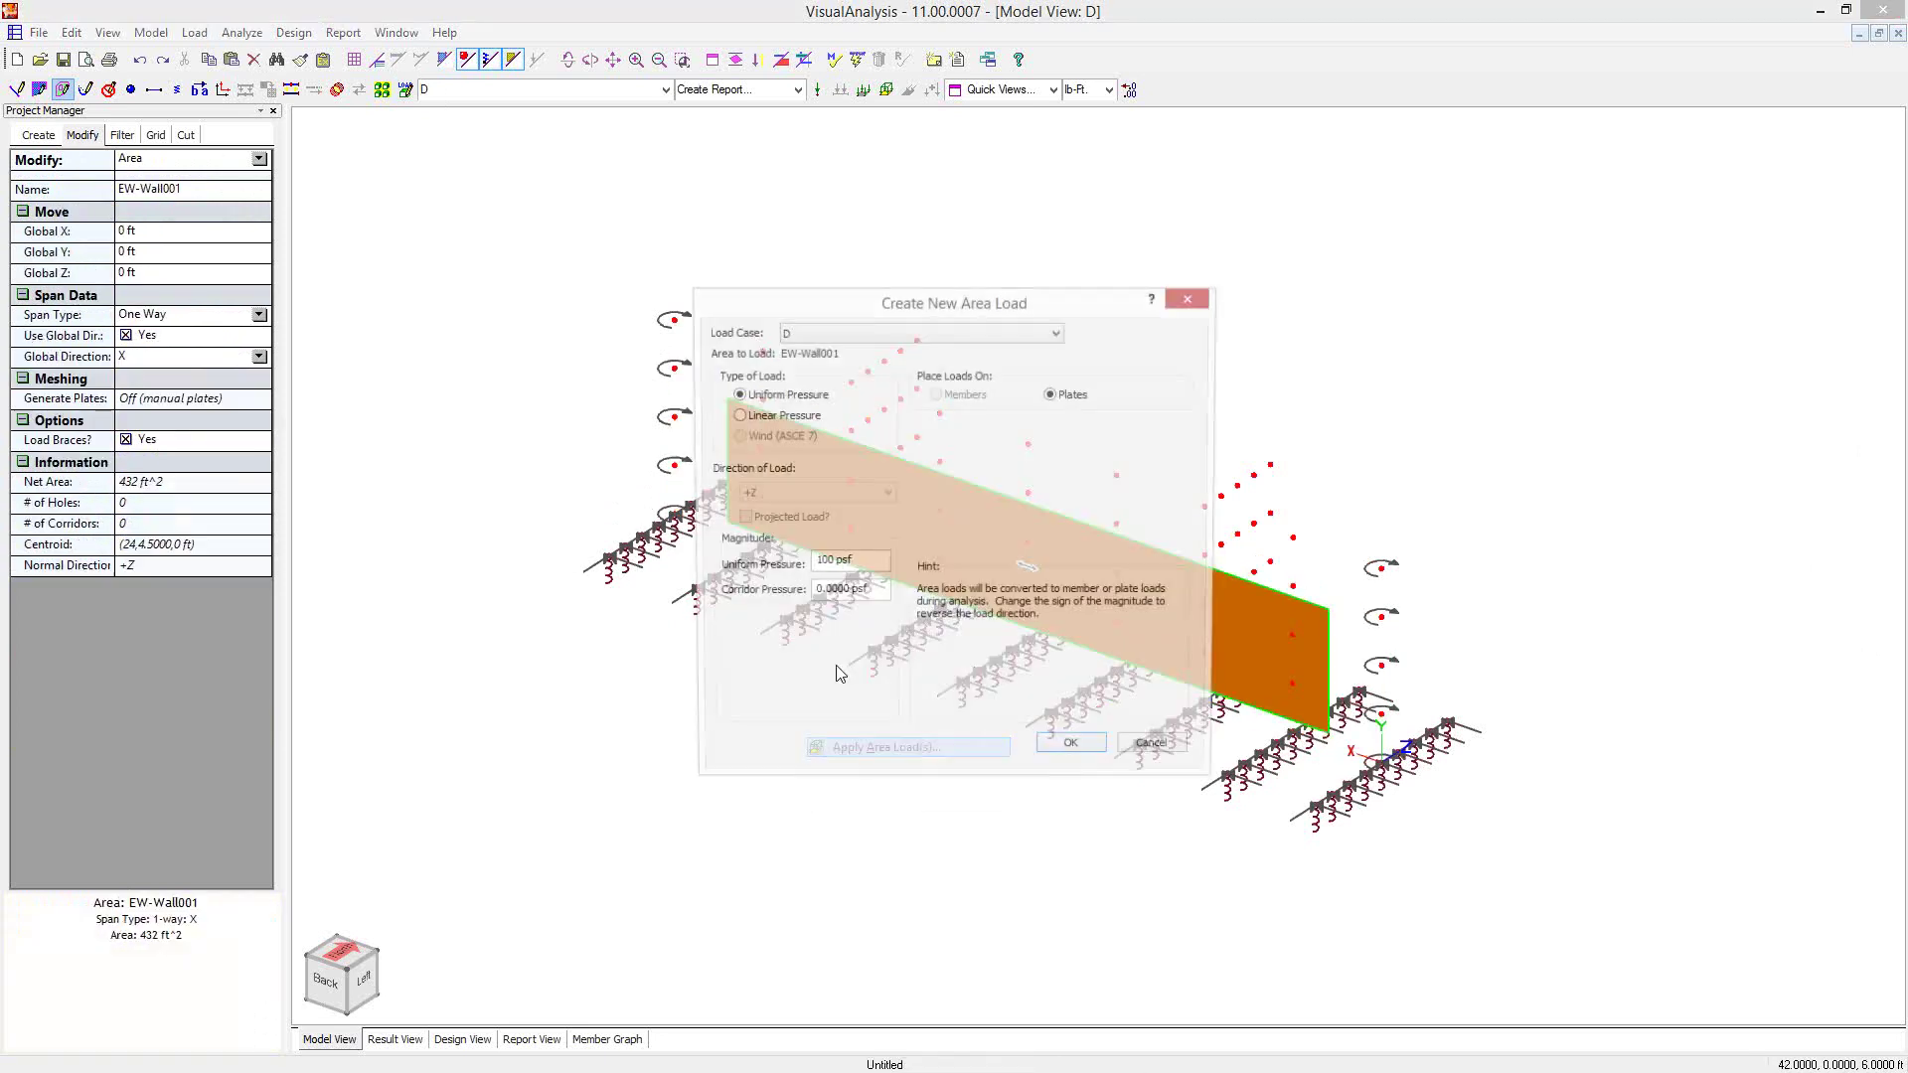
left_click(736, 415)
left_click(810, 568)
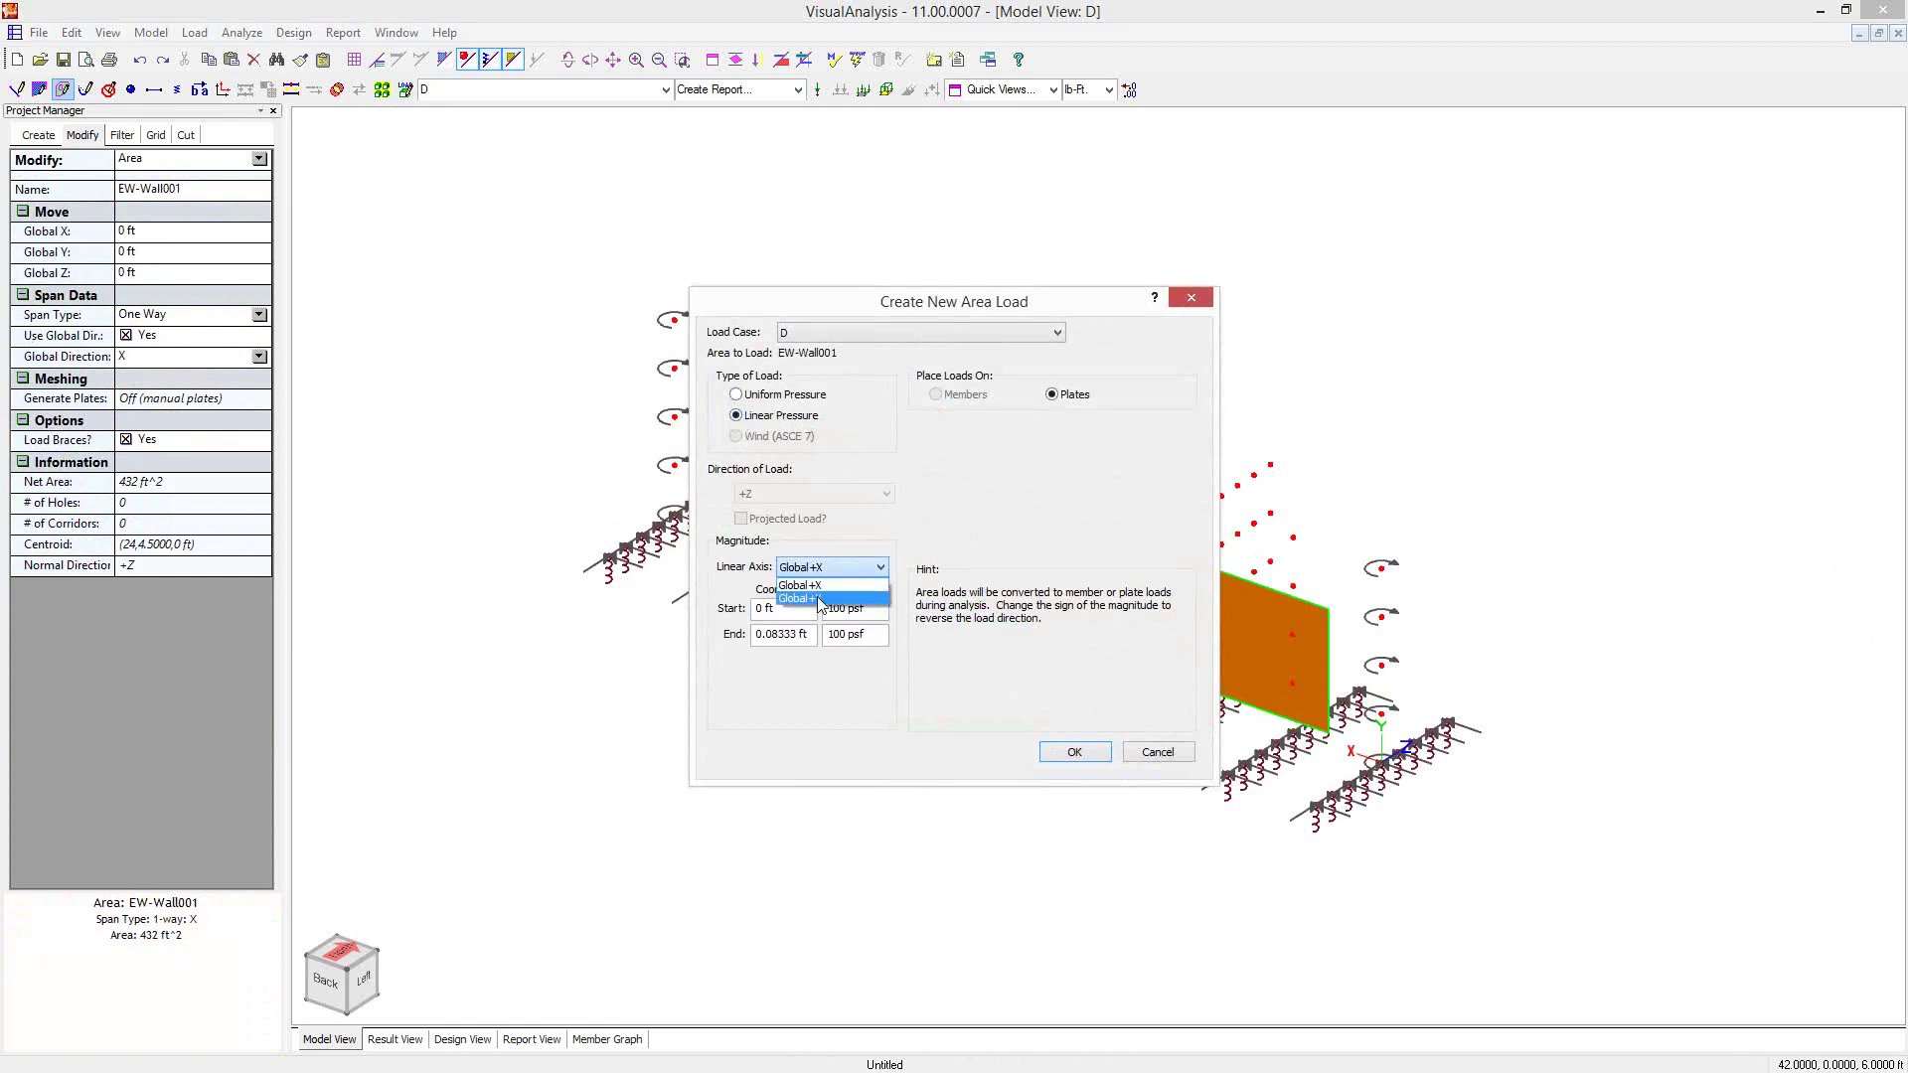
left_click(819, 600)
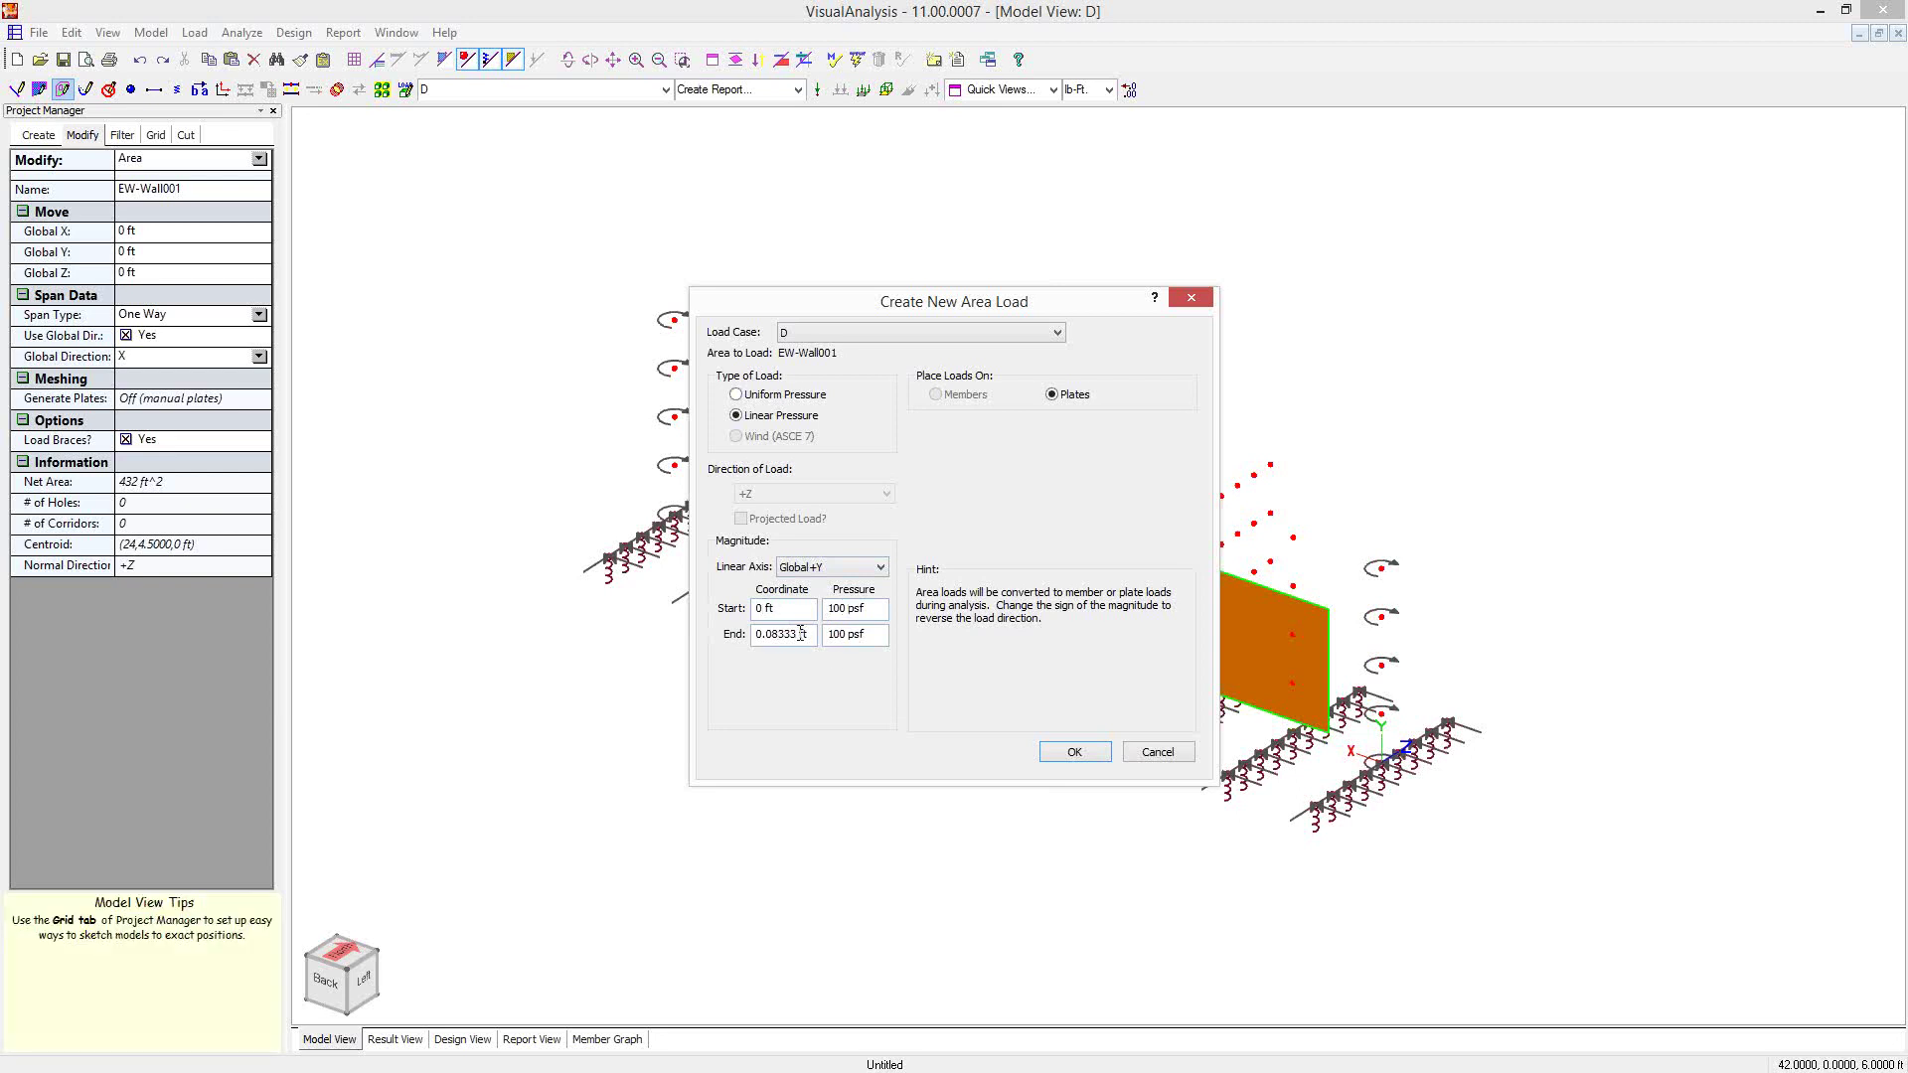
left_click_drag(800, 632, 736, 637)
type("9")
left_click_drag(846, 635, 827, 635)
type("0")
left_click(1074, 751)
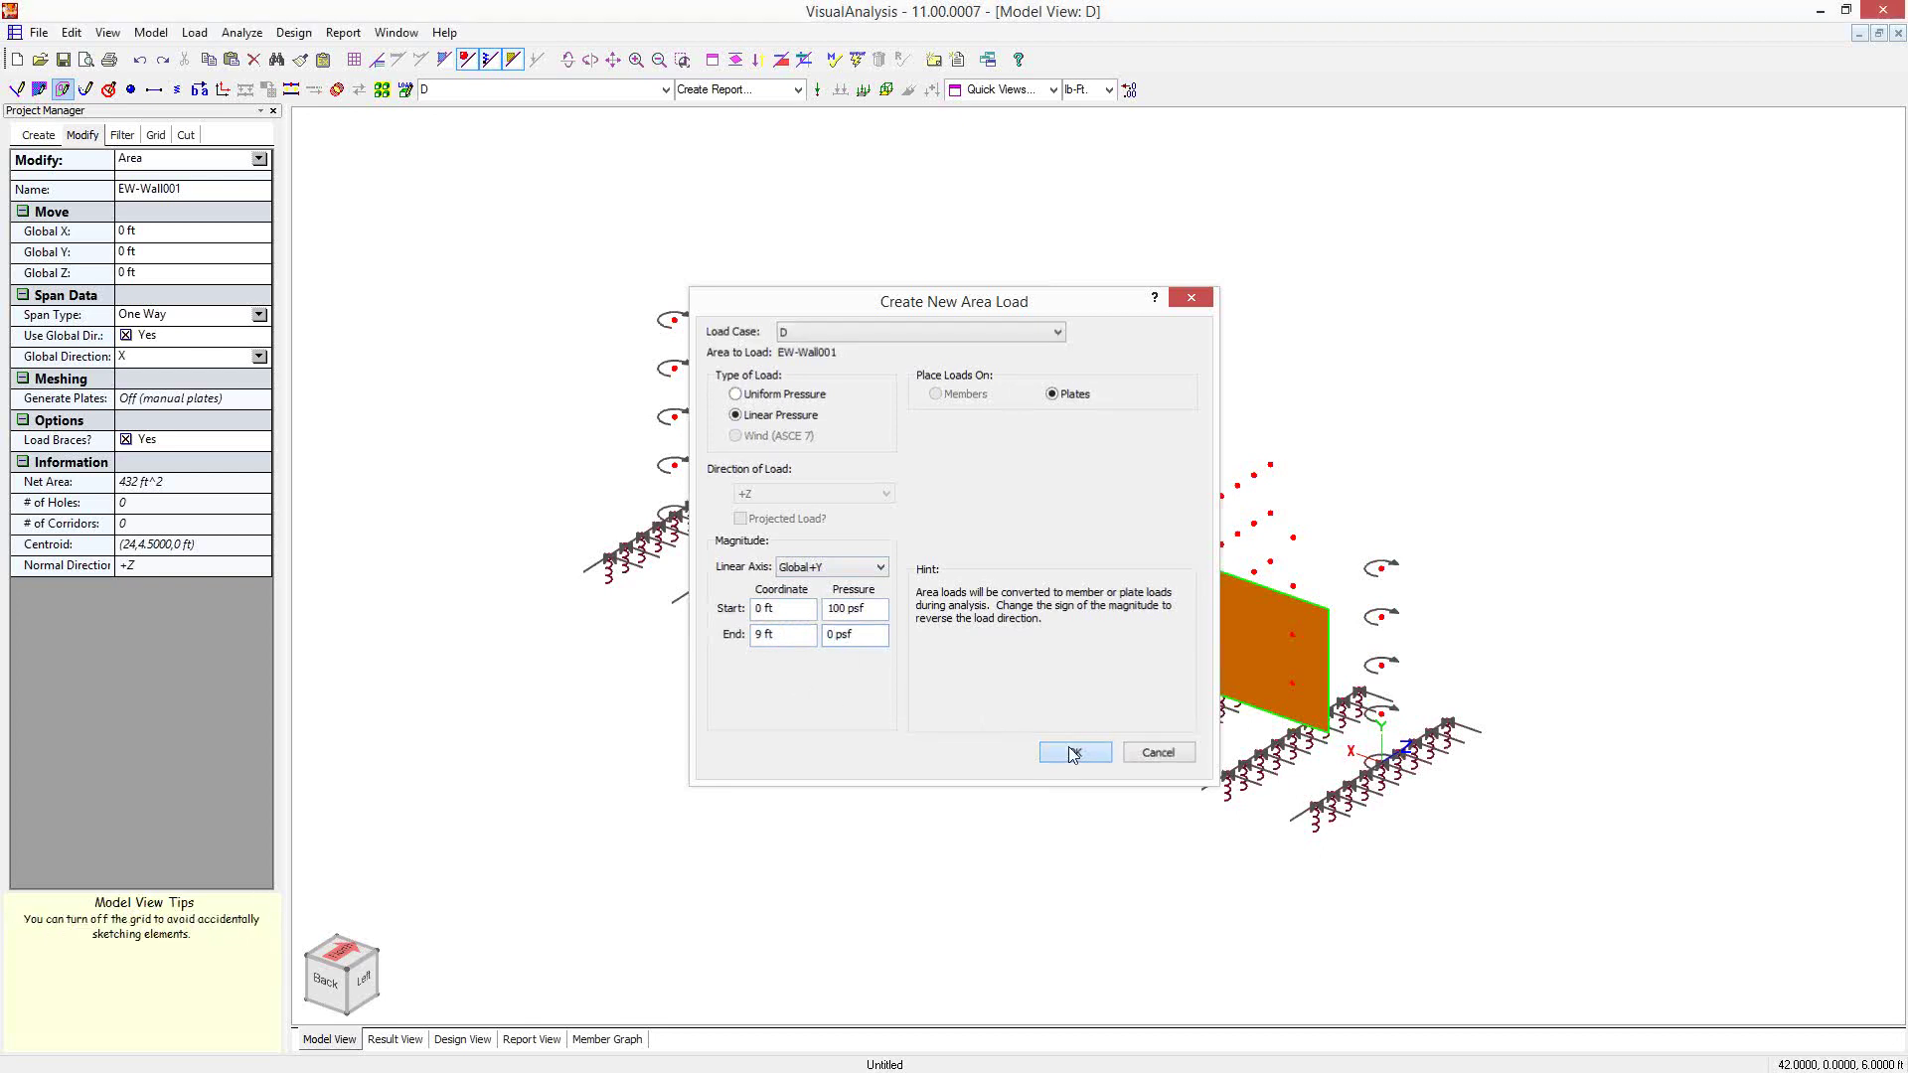
Orbit the model and select the new triangular area load to check it
left_click(633, 390)
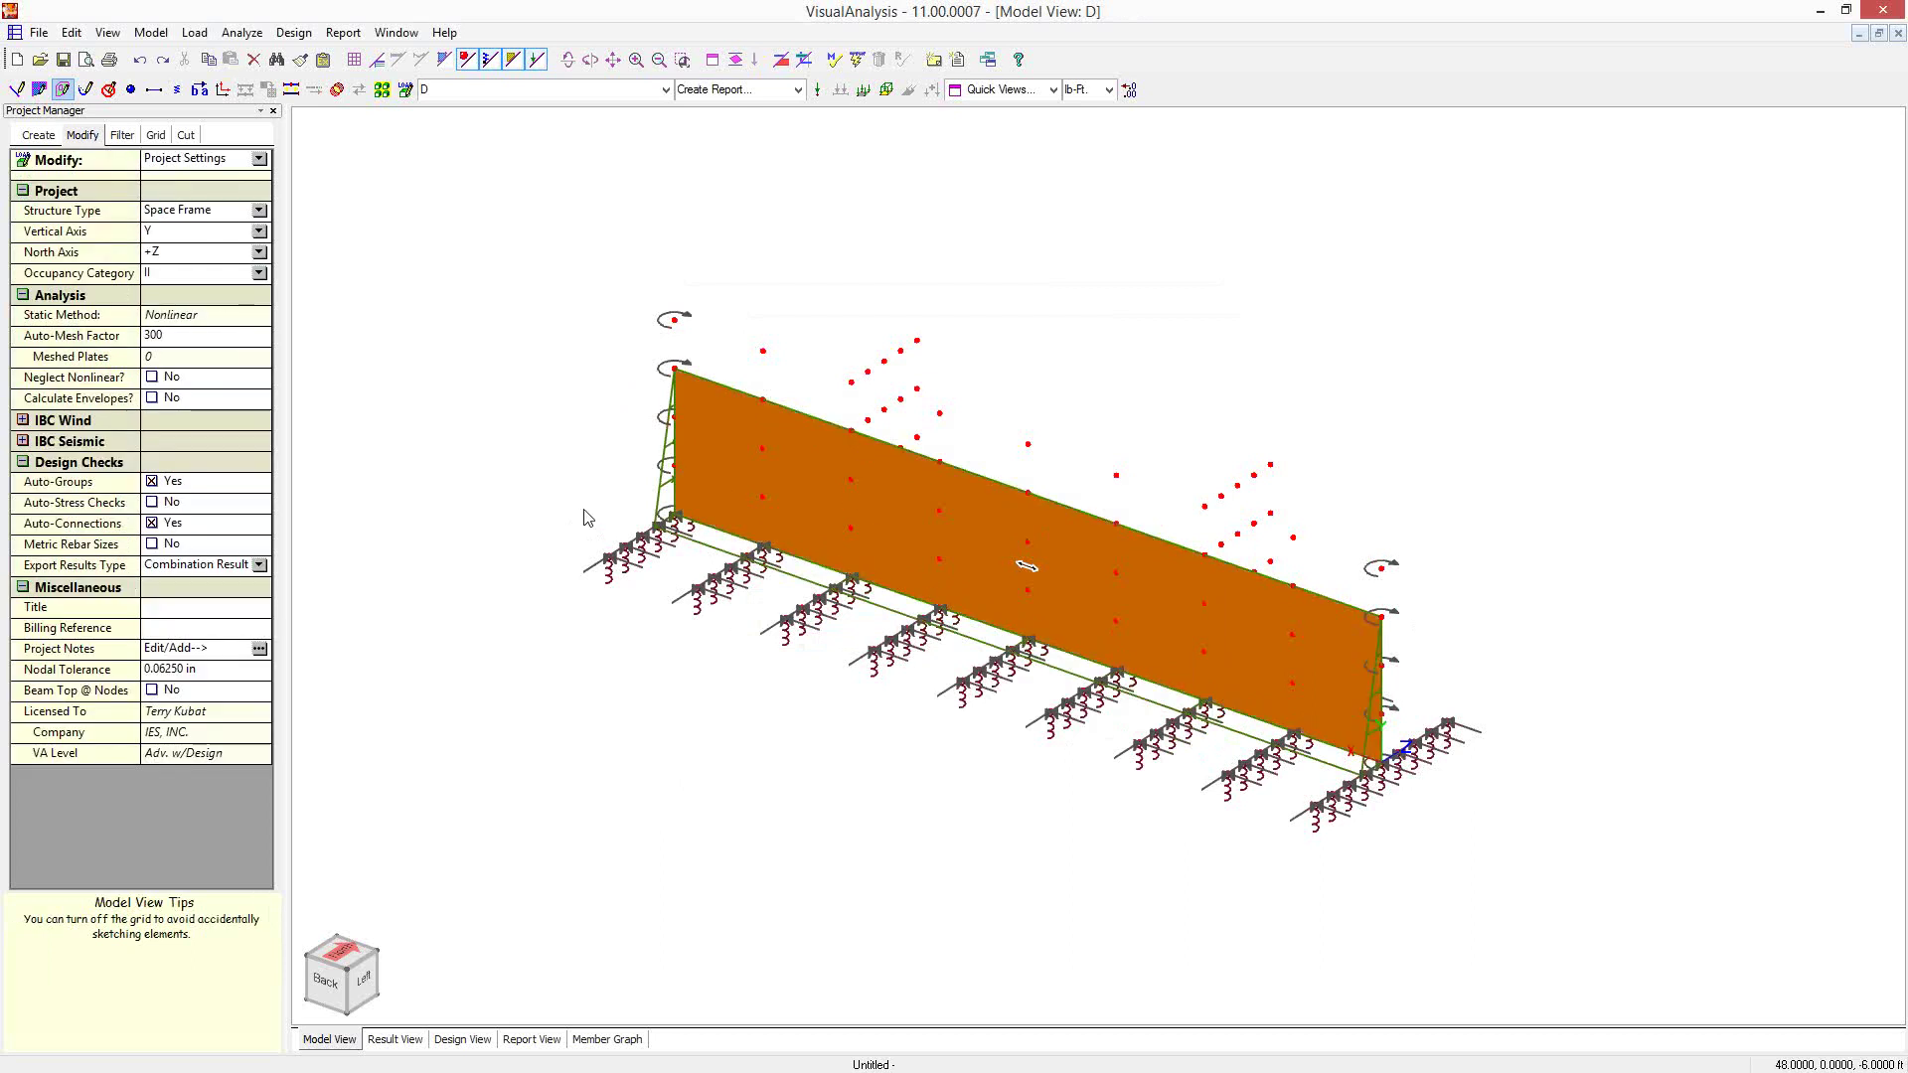
middle_click_drag(576, 522, 516, 460)
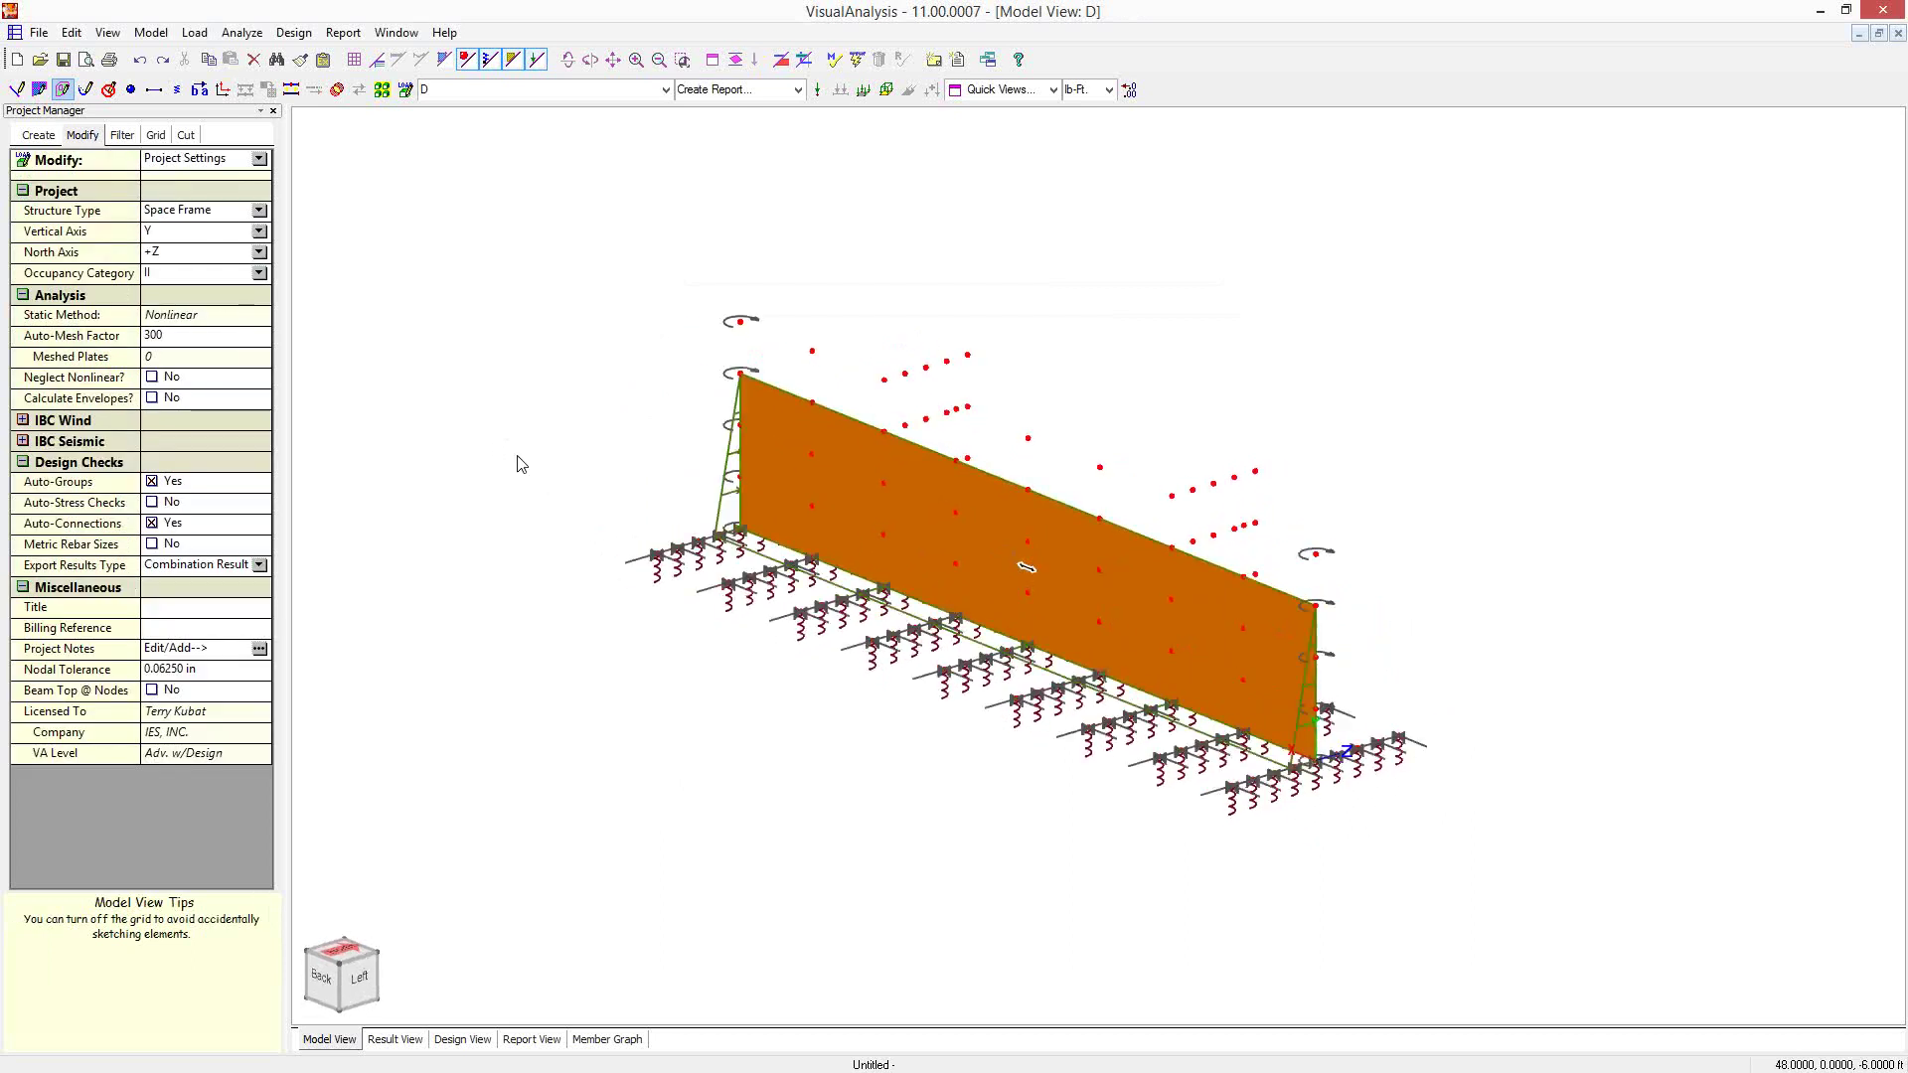
left_click(730, 496)
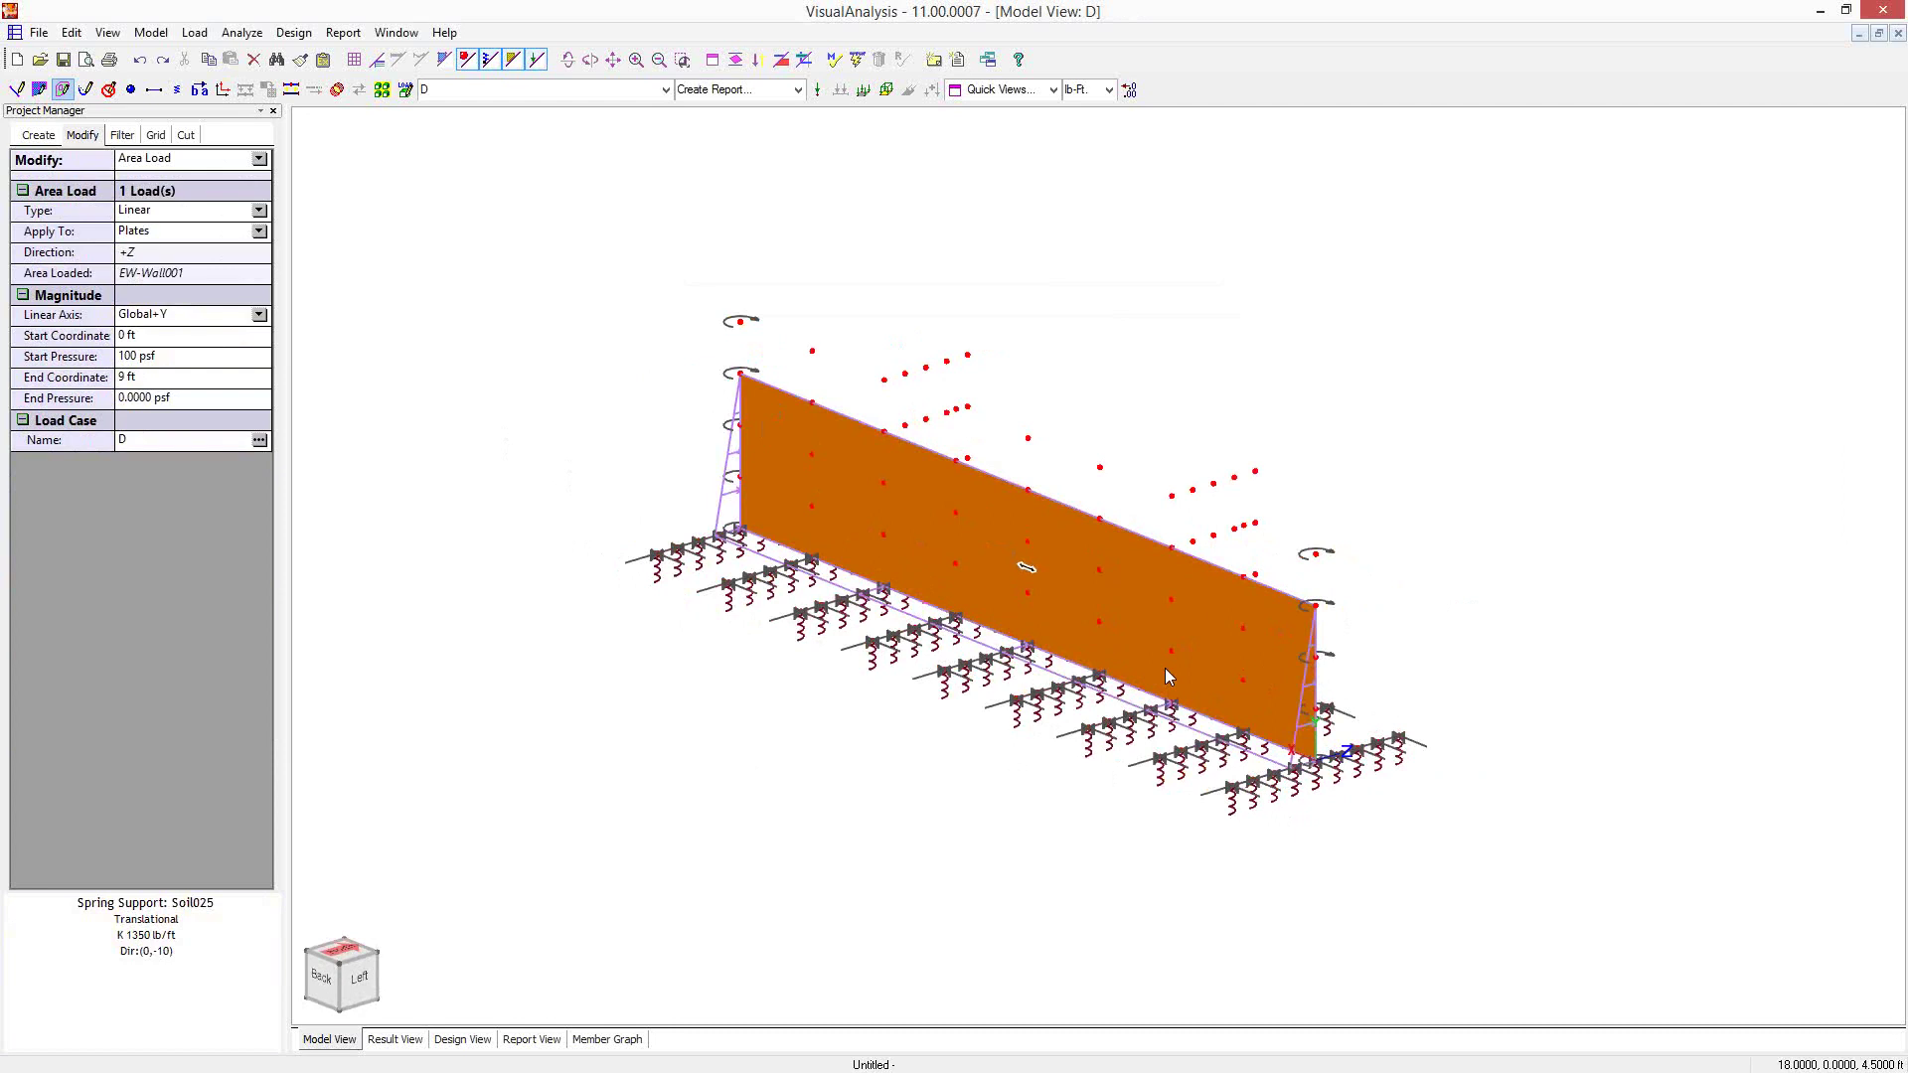
Restore the plate mesh display, run the analysis, and list the plate result types
left_click(443, 60)
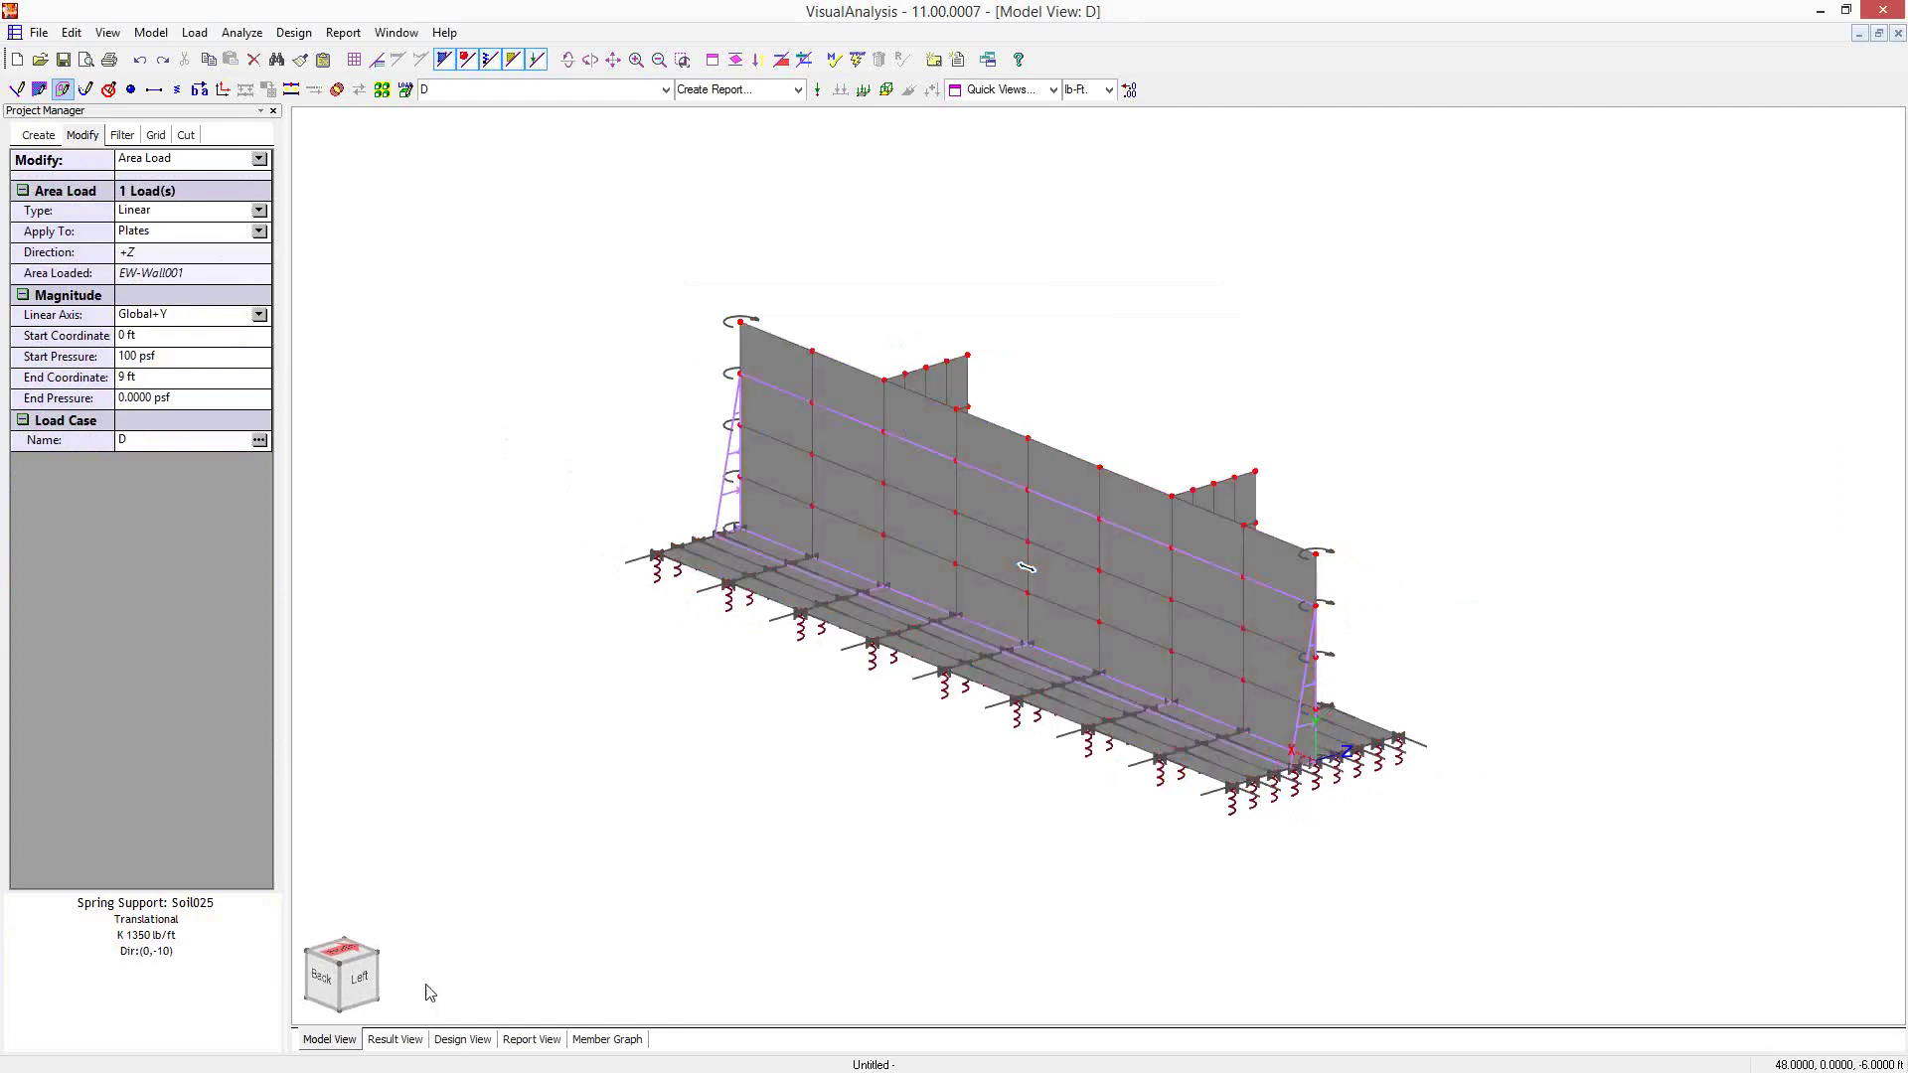
left_click(394, 1039)
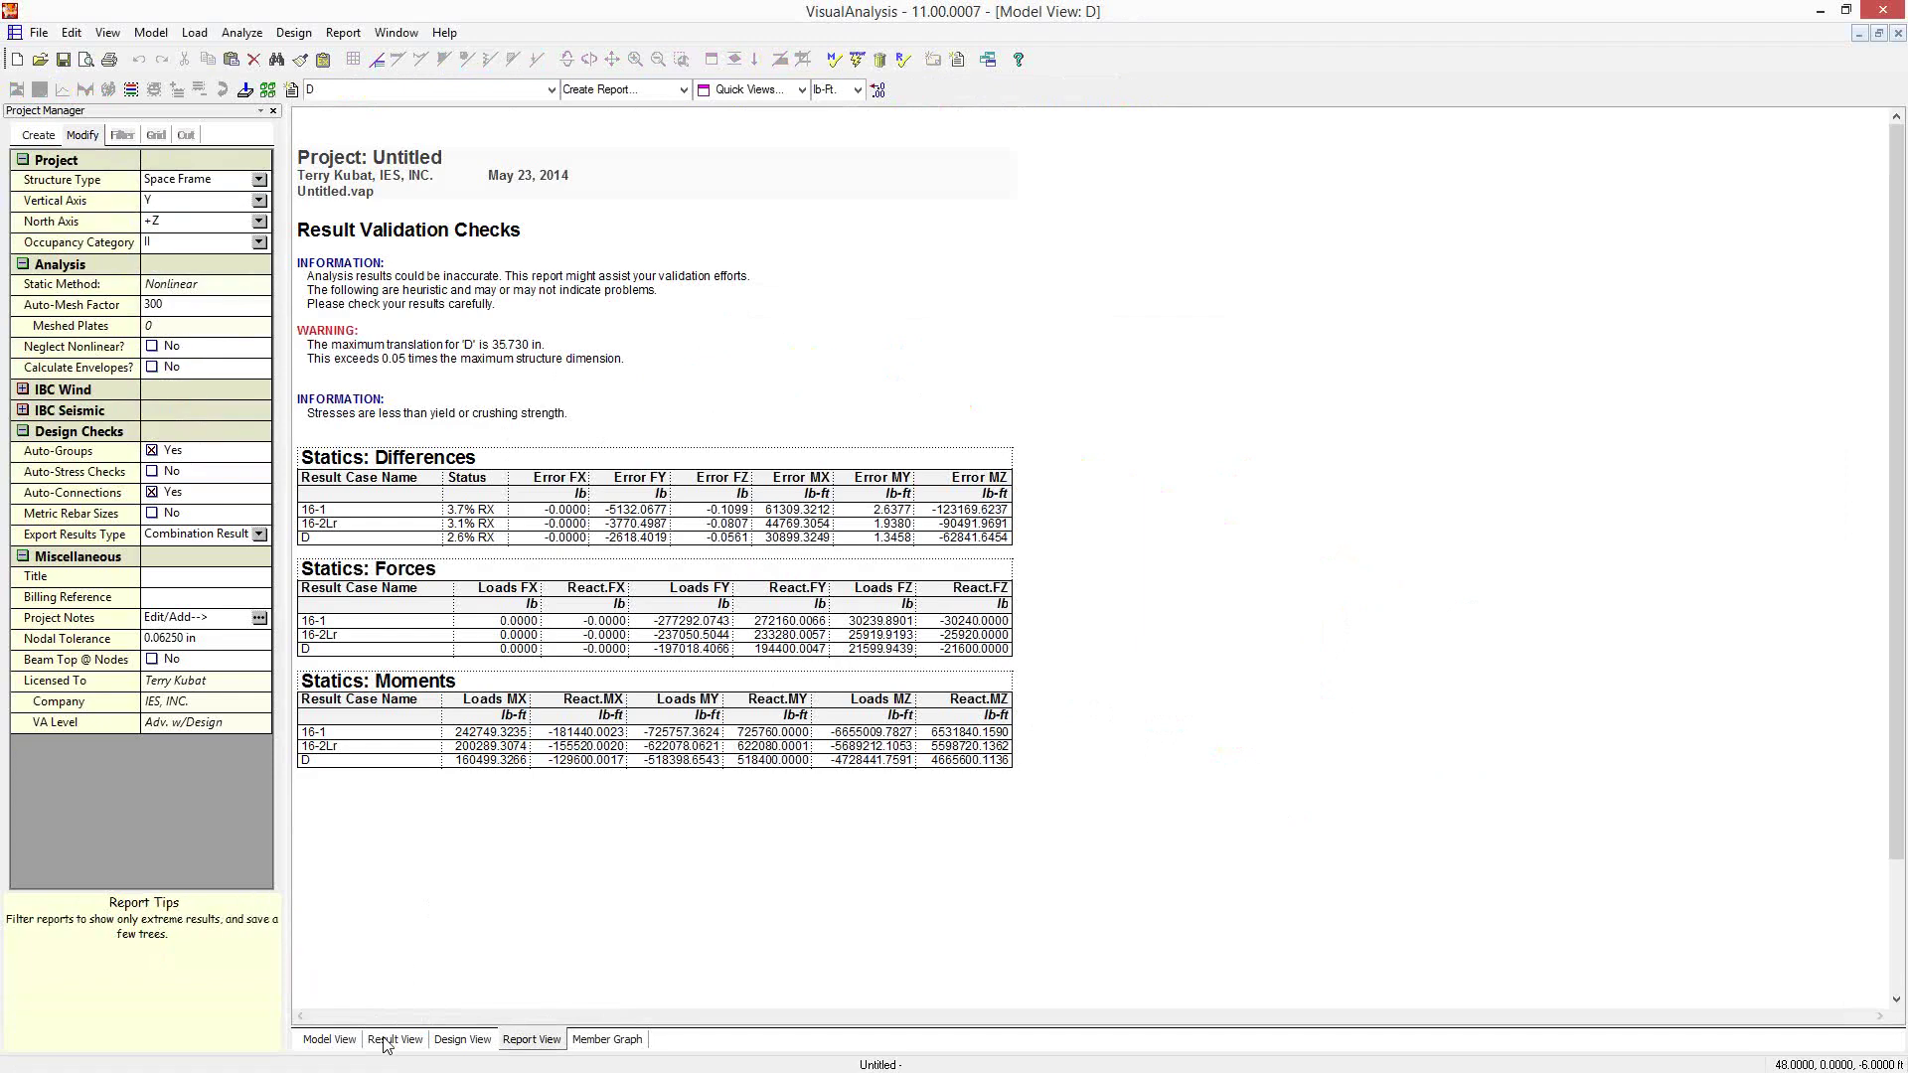
left_click(407, 1039)
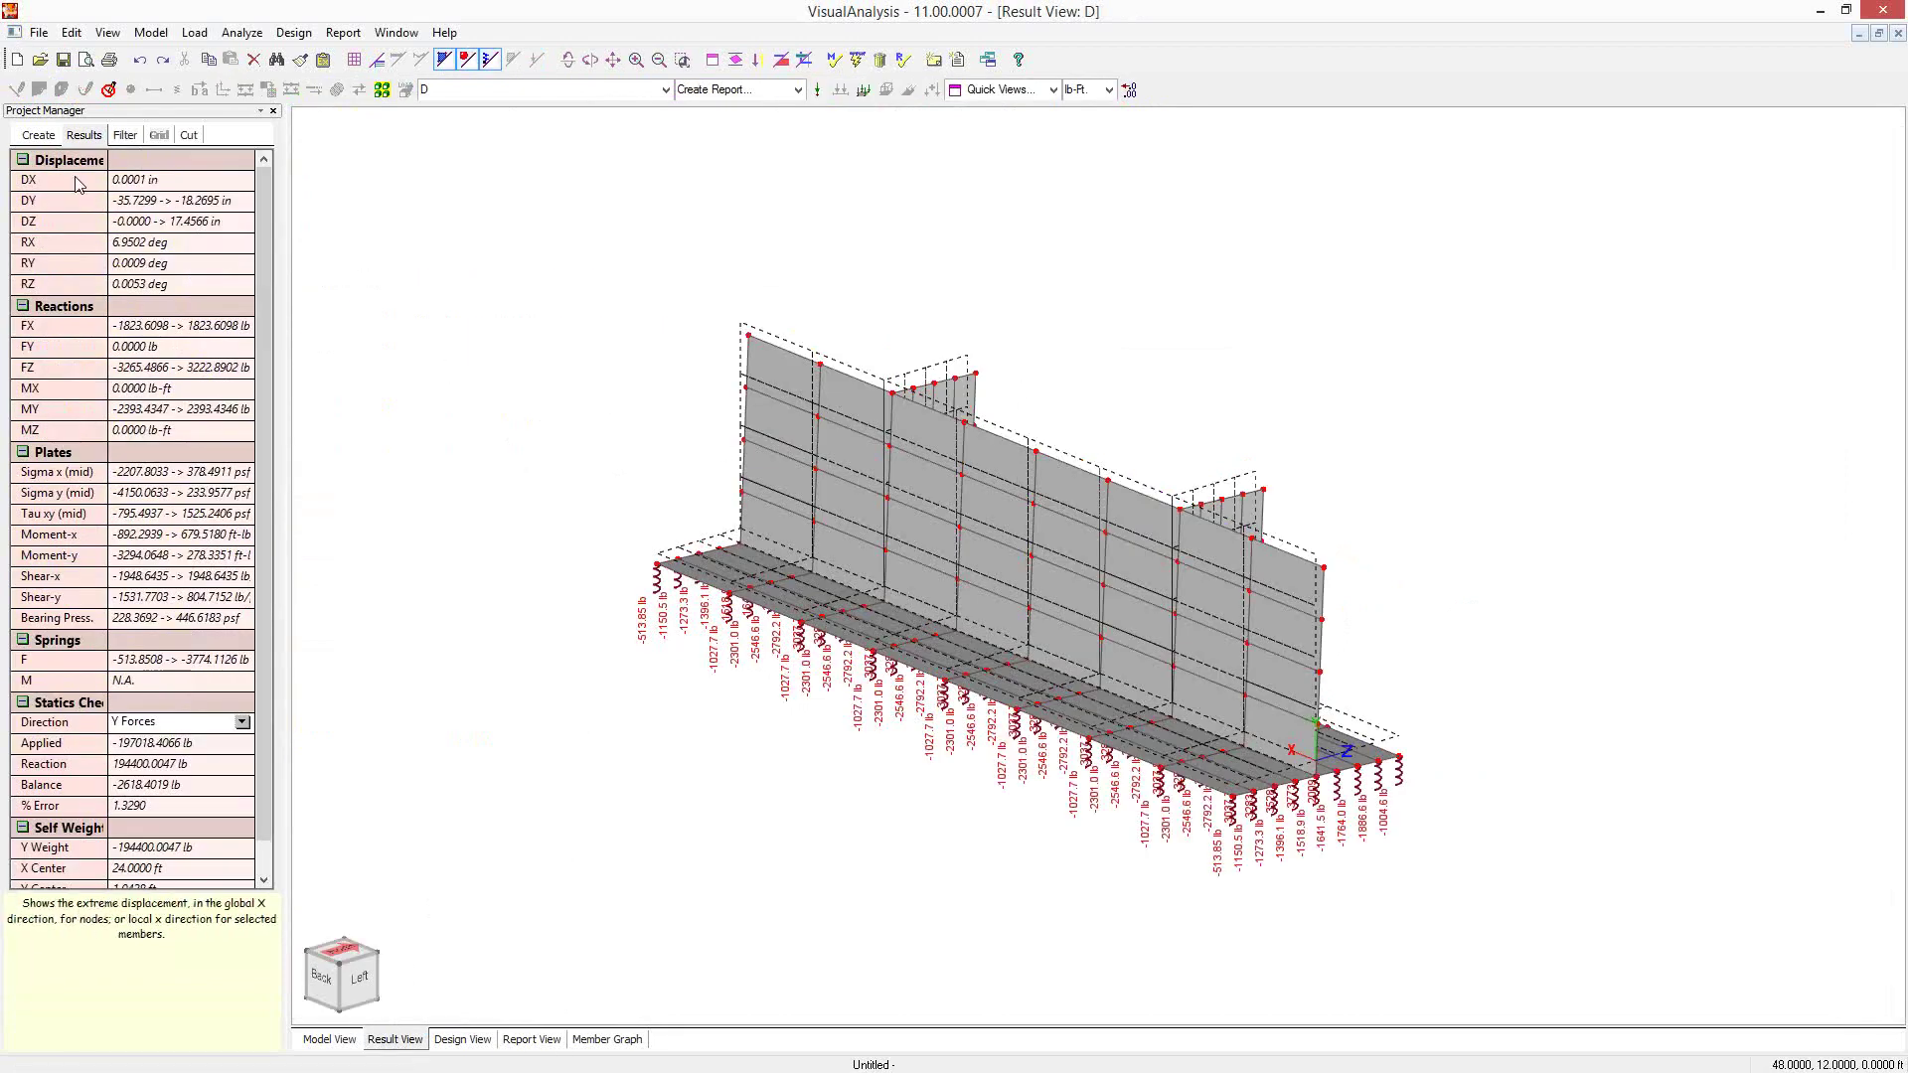
left_click(125, 135)
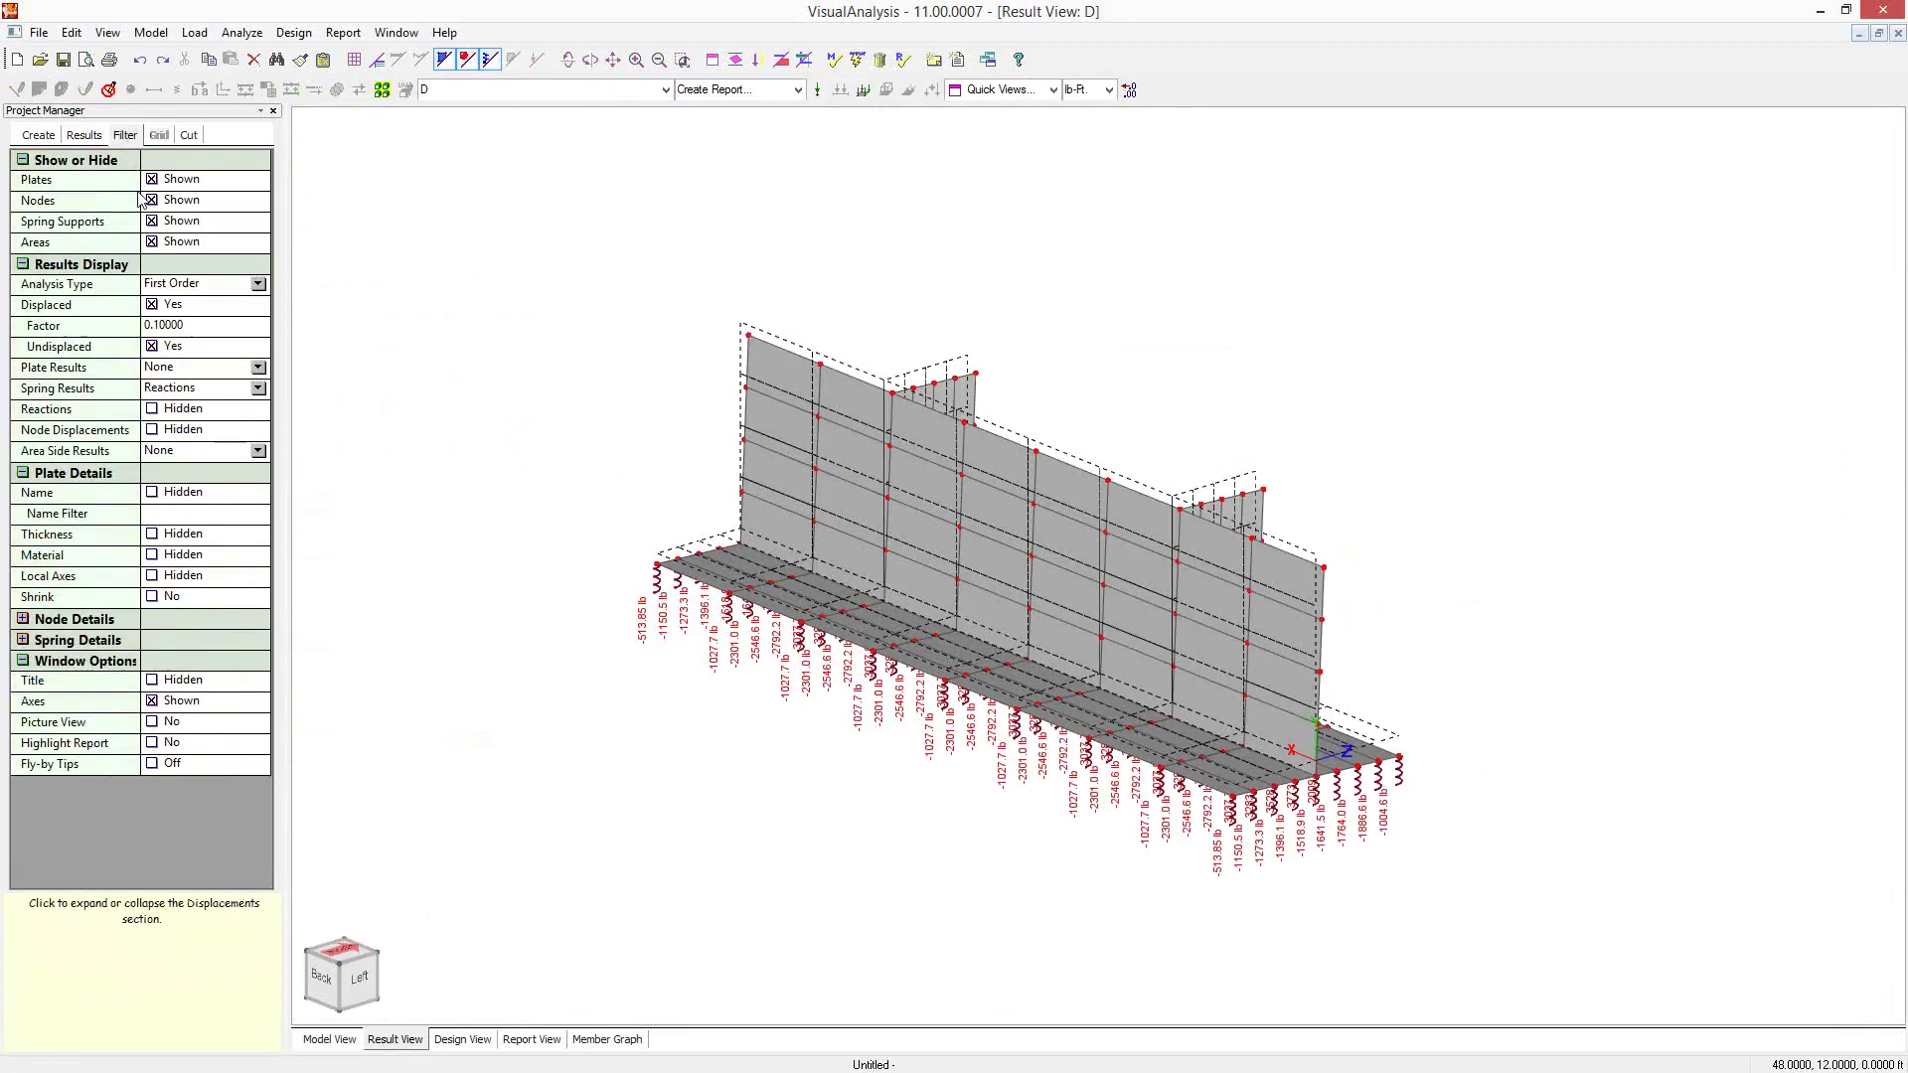
left_click(185, 370)
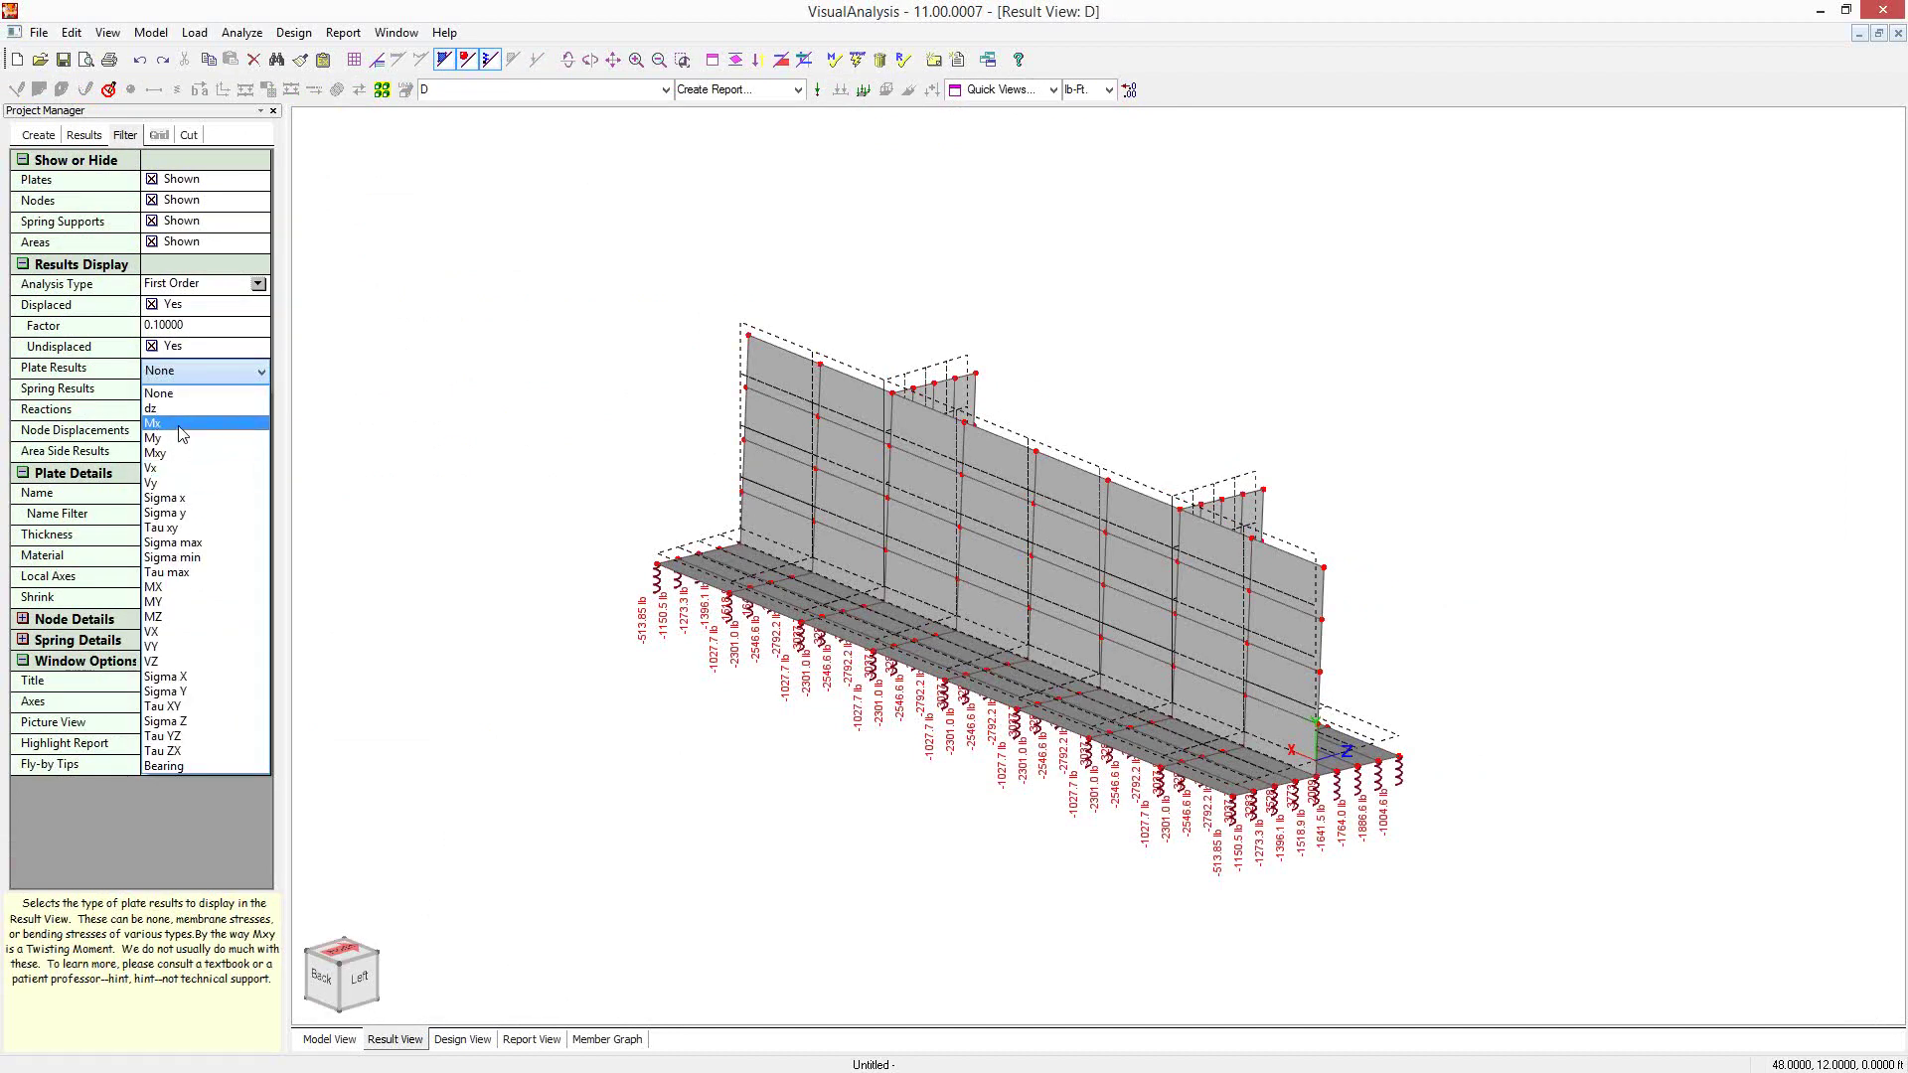
Set the Filter tab's Plate Results to Mx to colour-contour the plates by bending moment
left_click(182, 434)
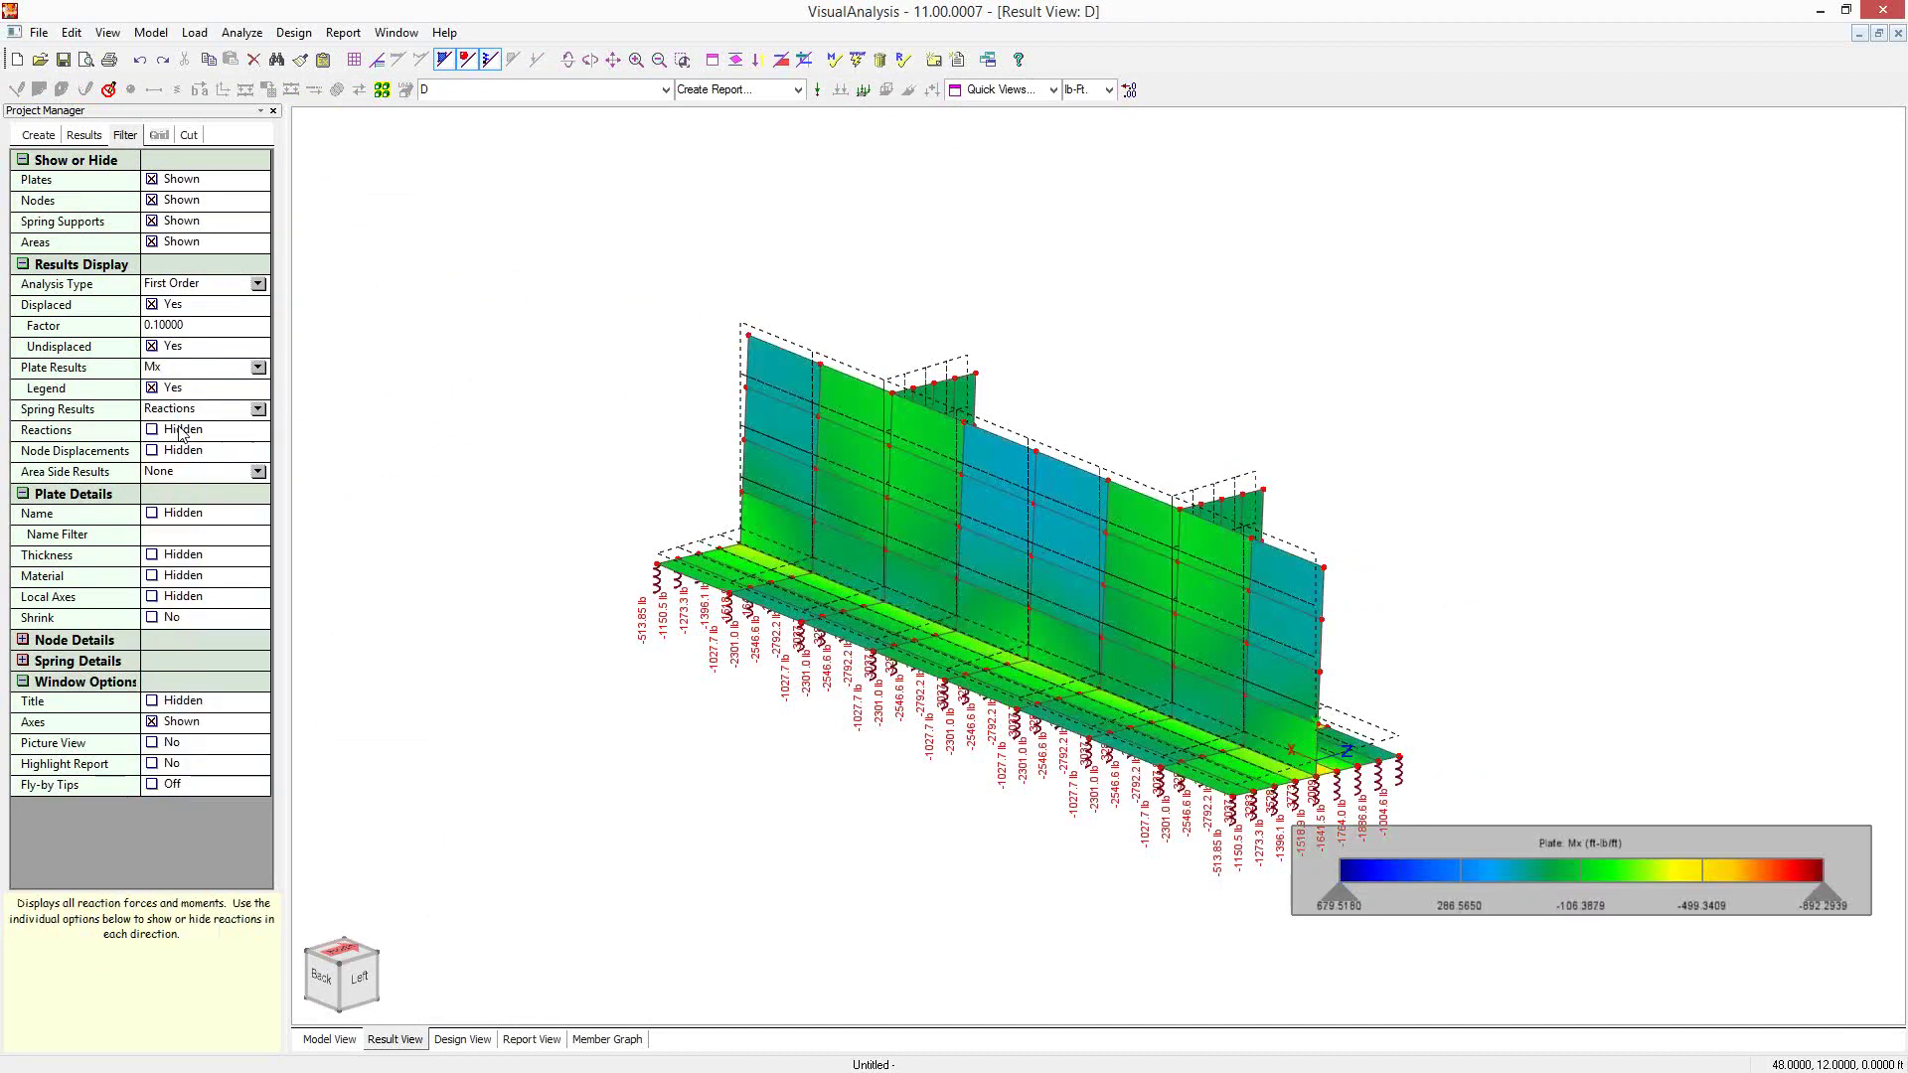
left_click(175, 372)
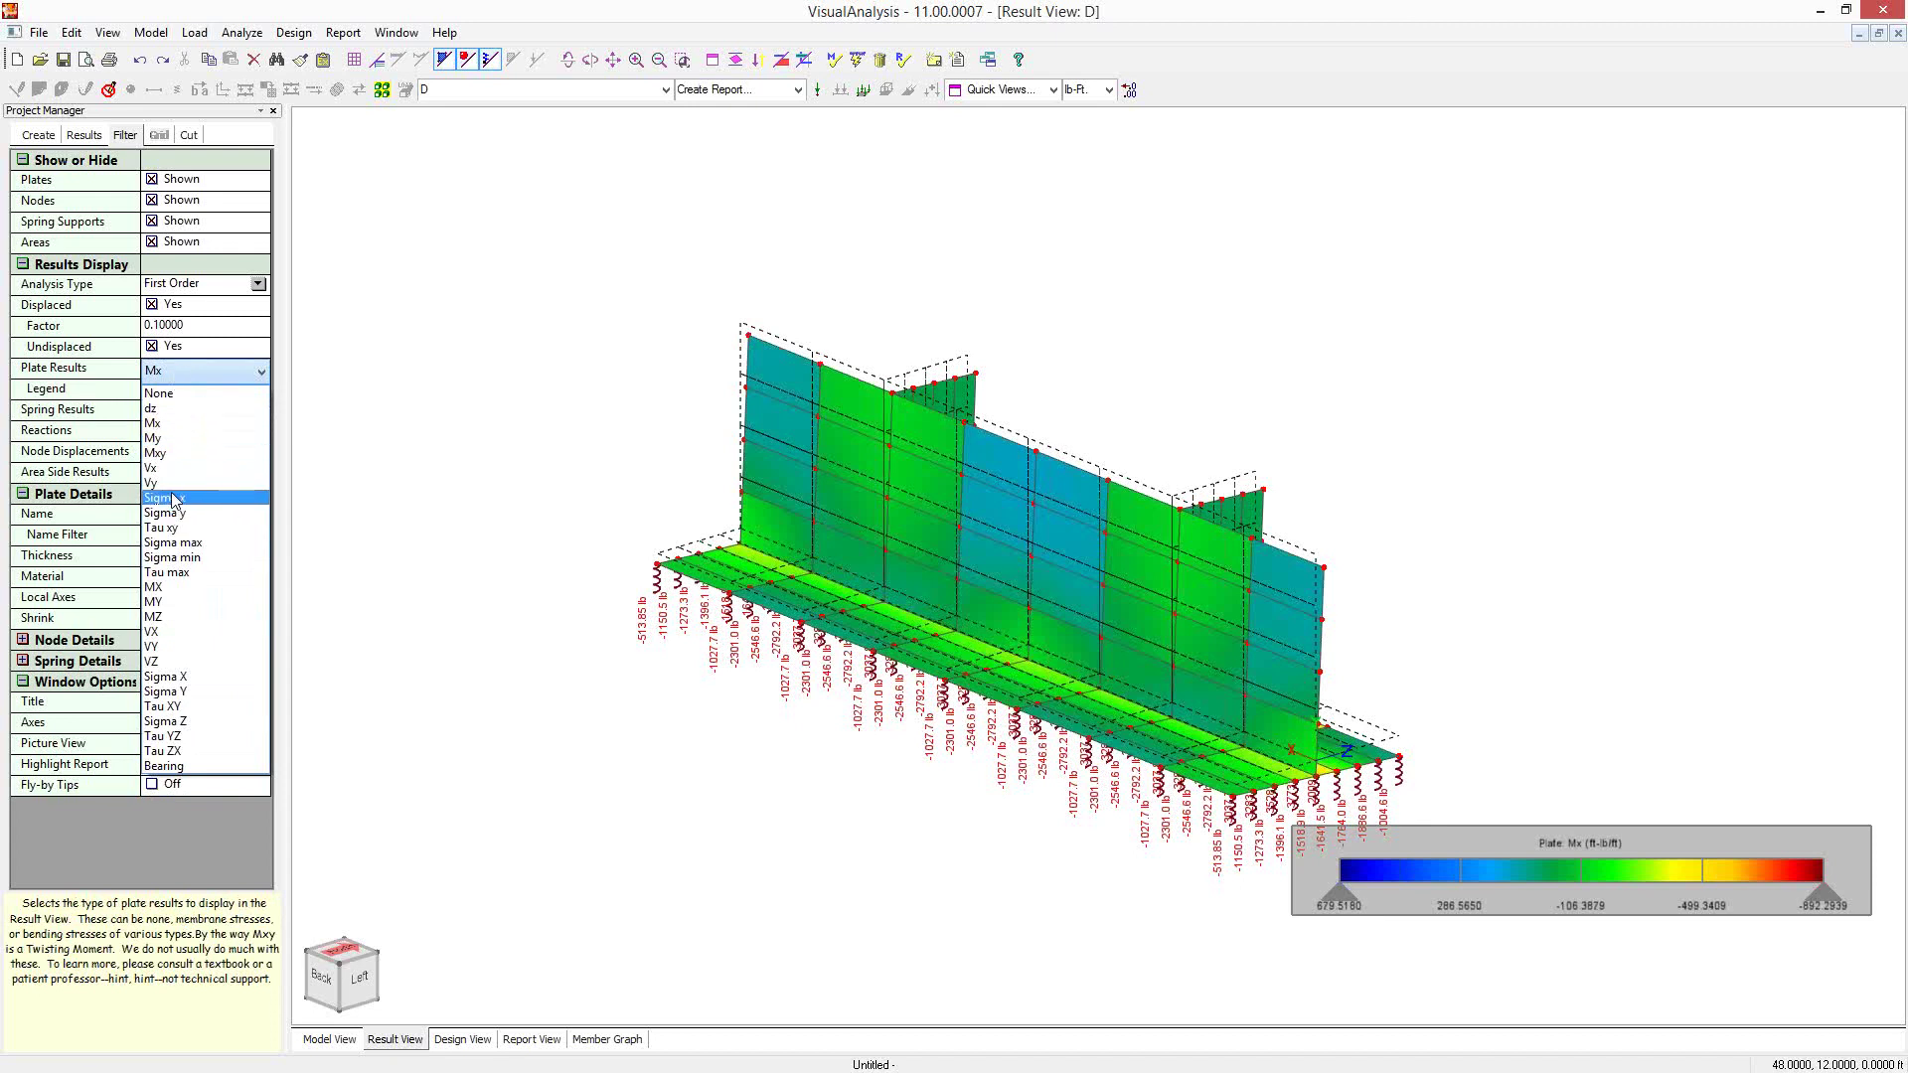
left_click(388, 487)
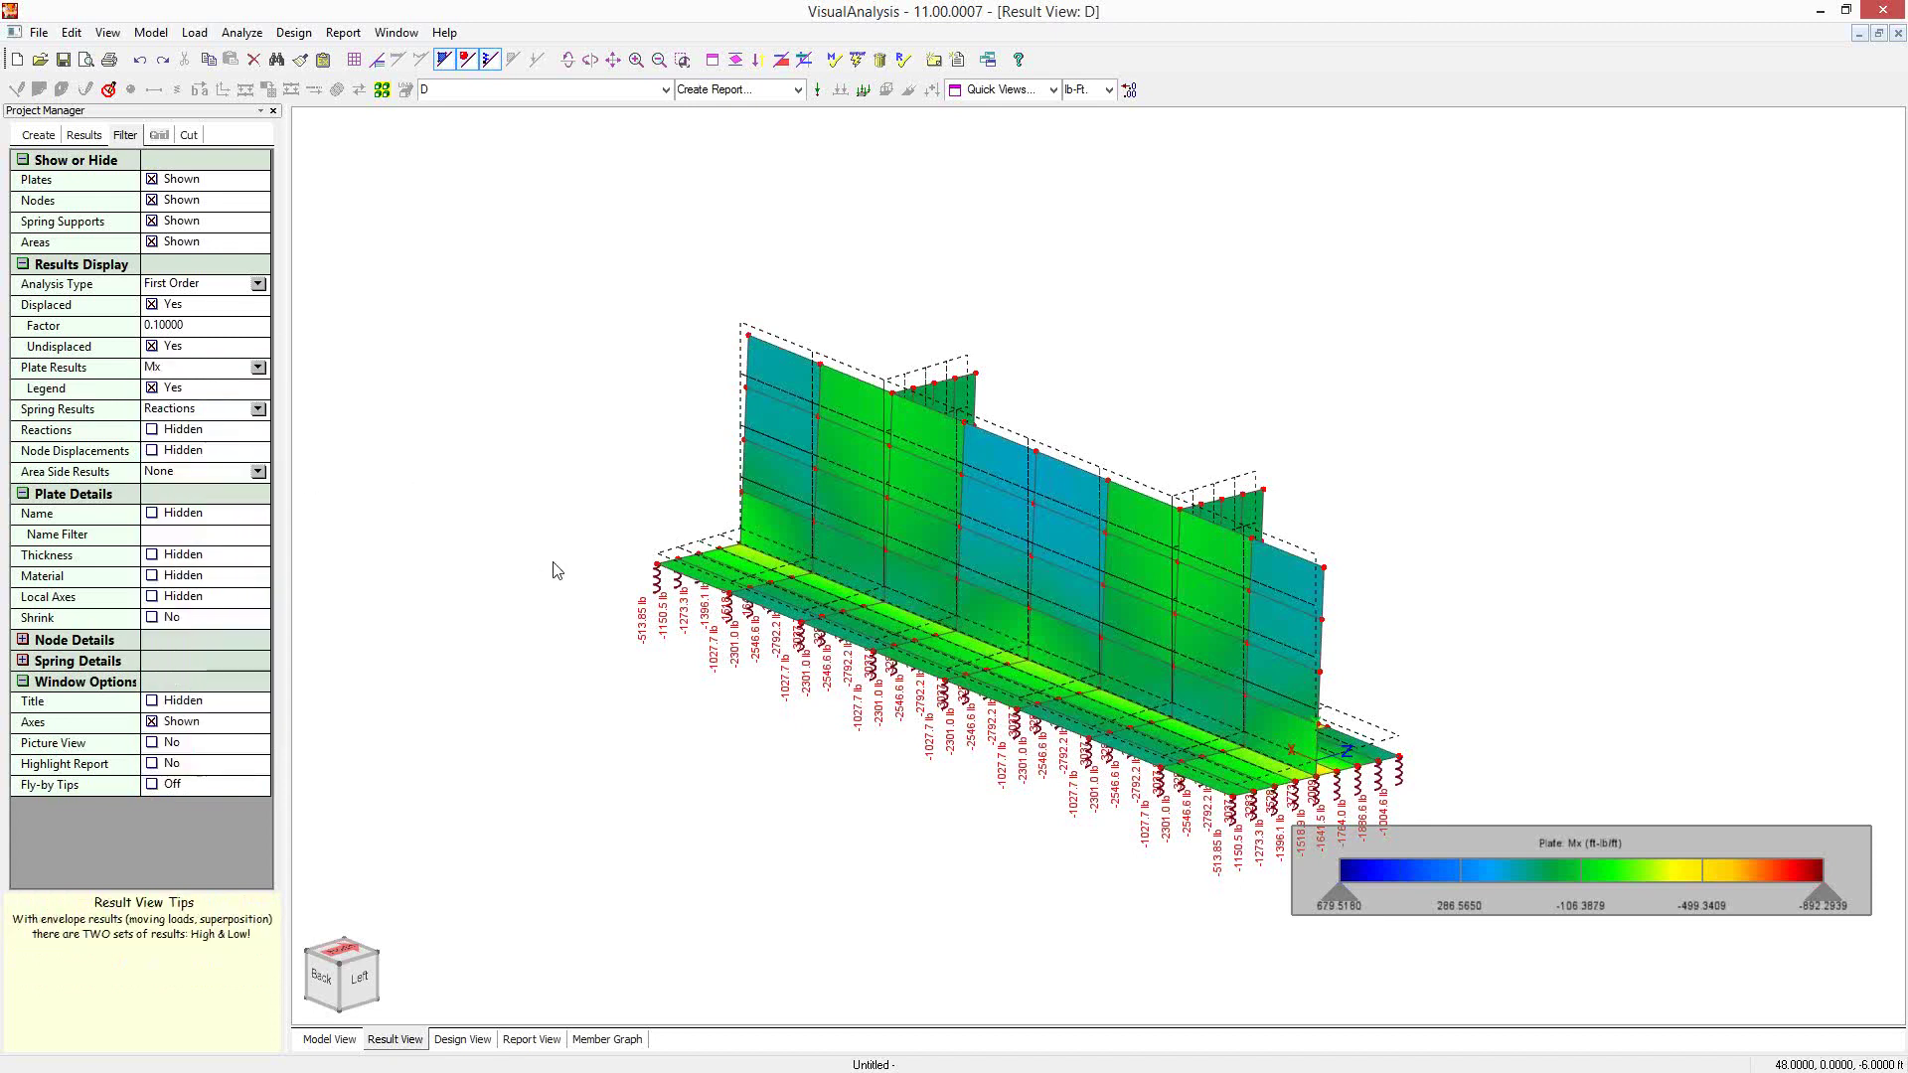